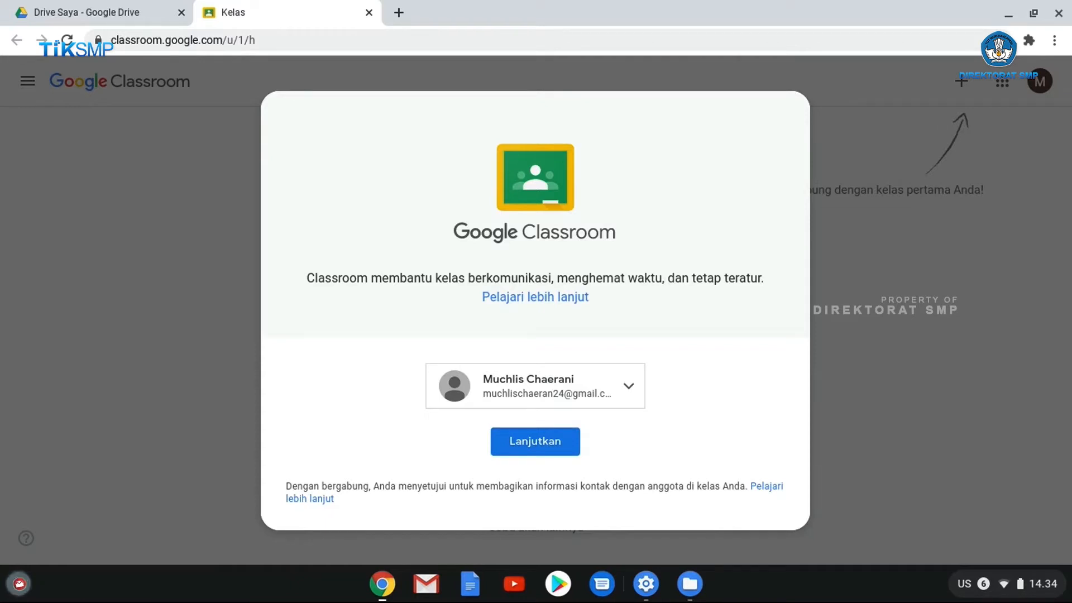
Step: View the account chooser, return to the Classroom welcome dialog, and continue with the preselected account
{"action": "left_click", "coordinate": [635, 402]}
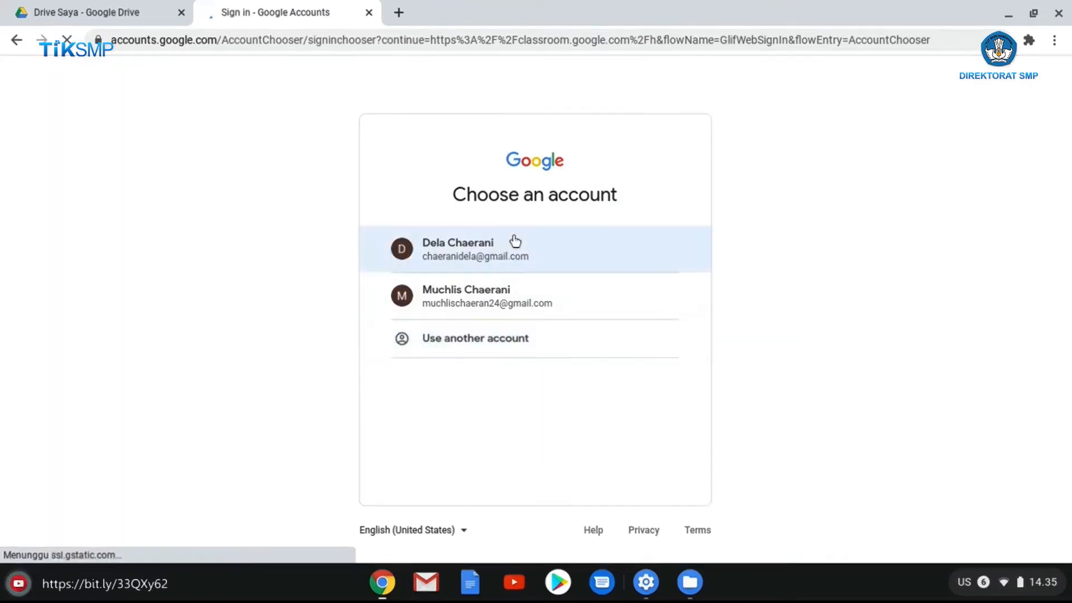
{"action": "left_click", "coordinate": [17, 40]}
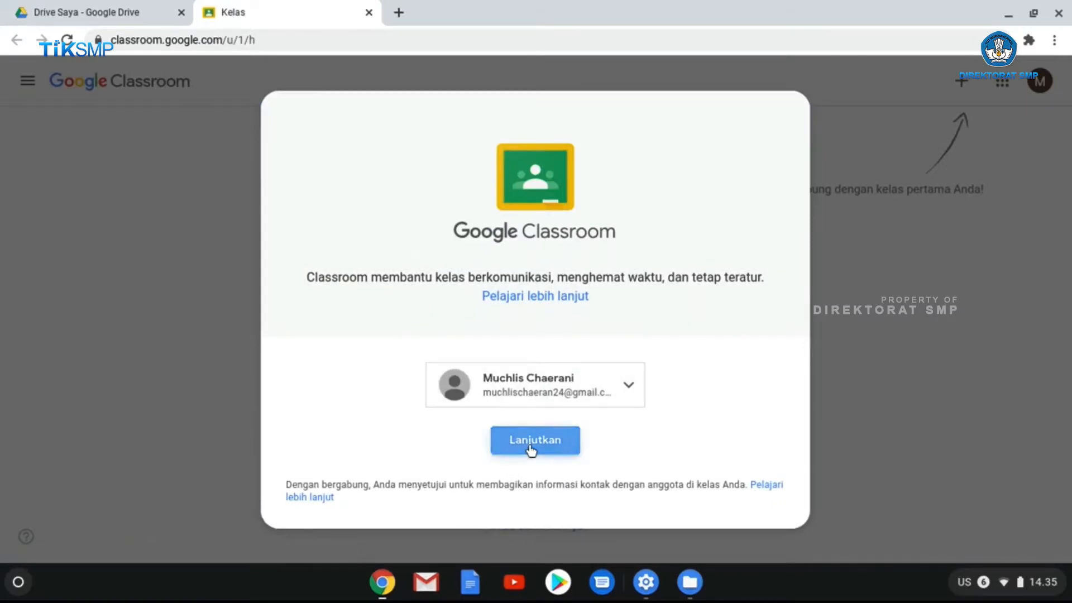
{"action": "left_click", "coordinate": [531, 449]}
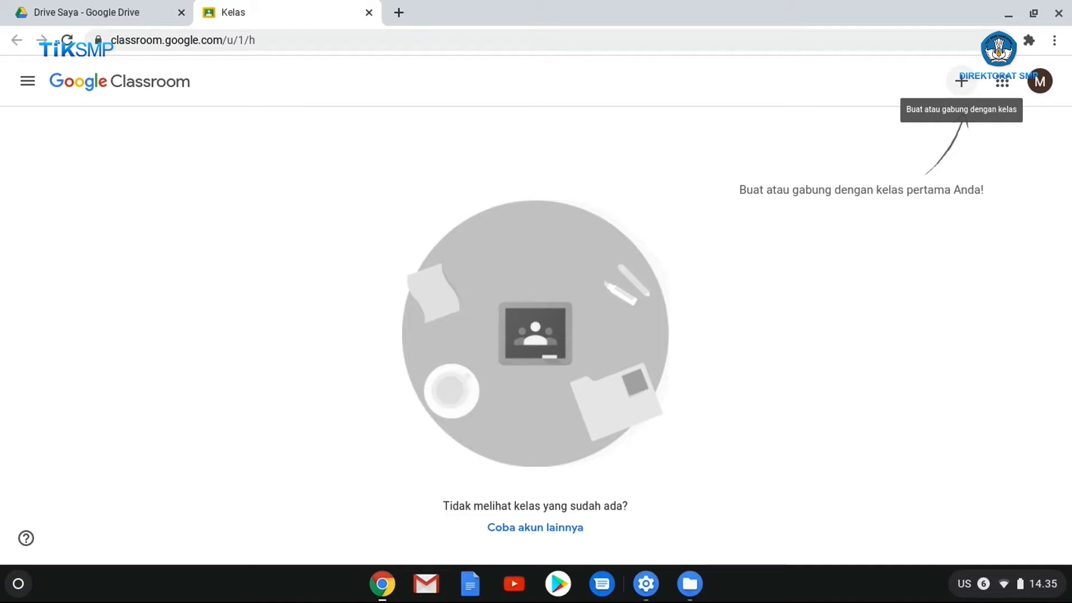
Step: Start creating a class and accept the notice stating that Classroom is not being used at a school with students
{"action": "left_click", "coordinate": [964, 85]}
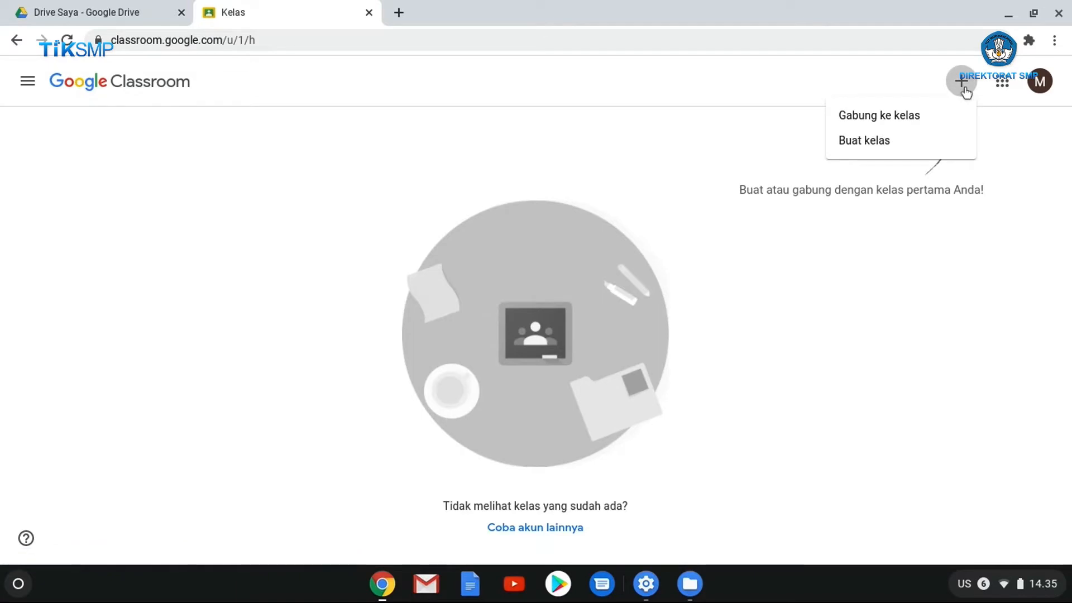
{"action": "left_click", "coordinate": [899, 147]}
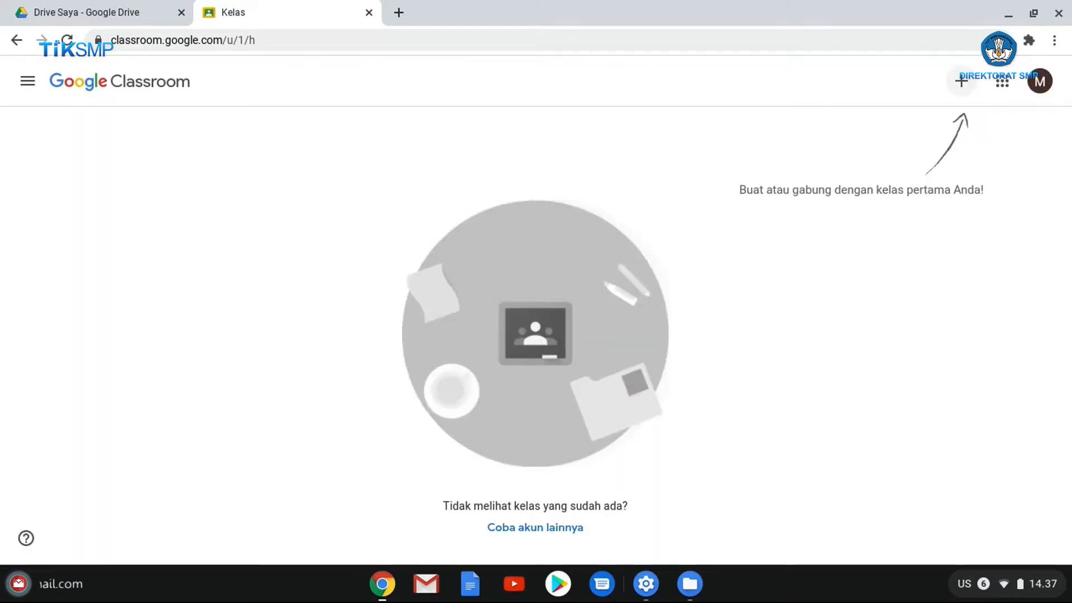
{"action": "left_click", "coordinate": [962, 83]}
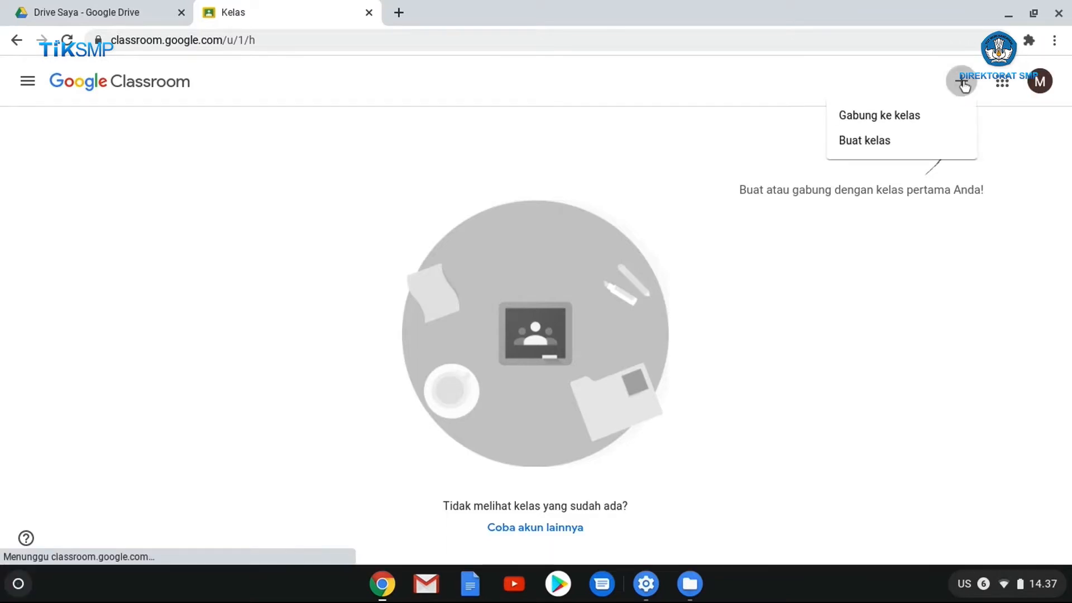
{"action": "left_click", "coordinate": [891, 148]}
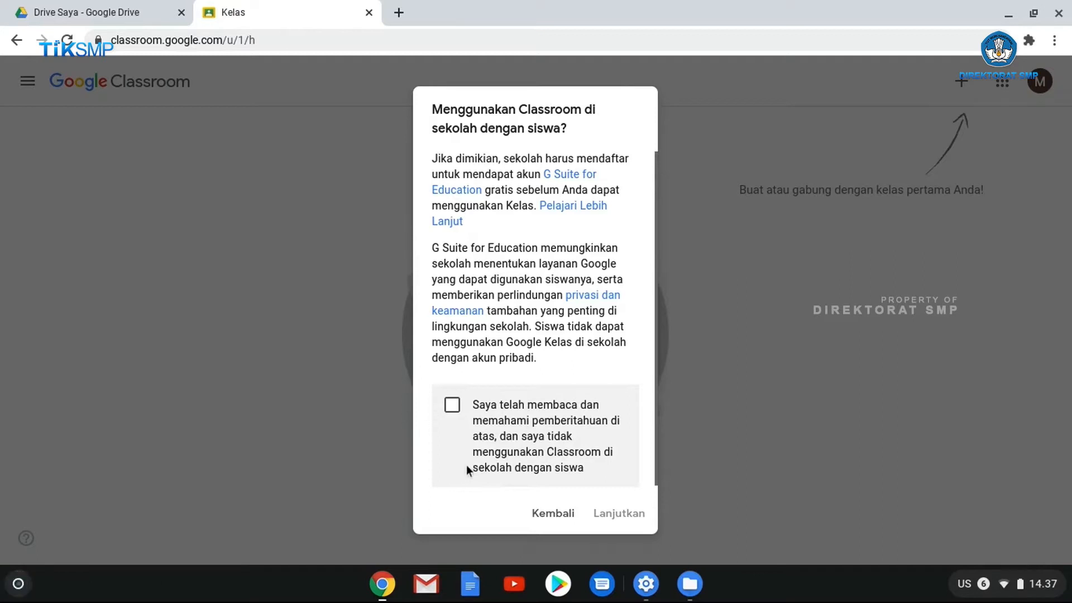
{"action": "left_click", "coordinate": [453, 407]}
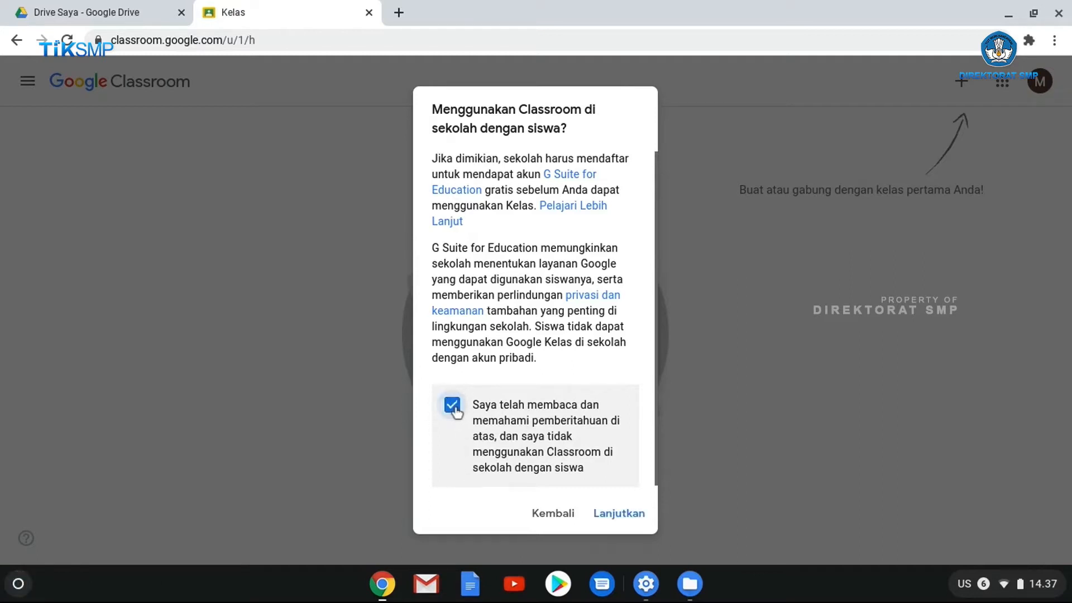
{"action": "left_click", "coordinate": [618, 514]}
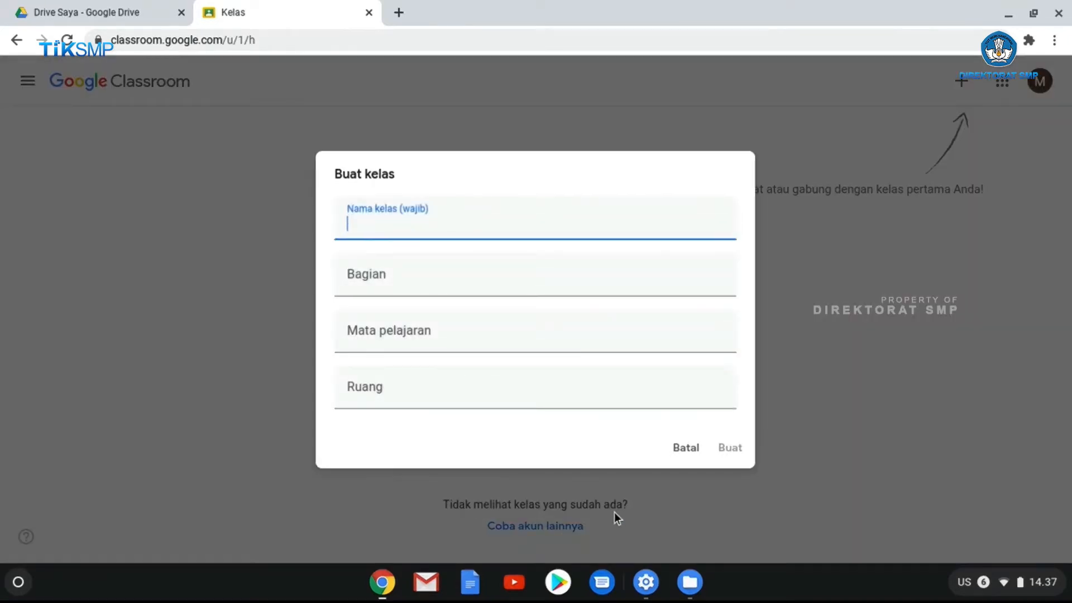
Step: Create the class with name VII.A, section "Kelas umum SMP RIANG GEMBIRA", subject IPA and room 1
{"action": "type", "text": "VII.A"}
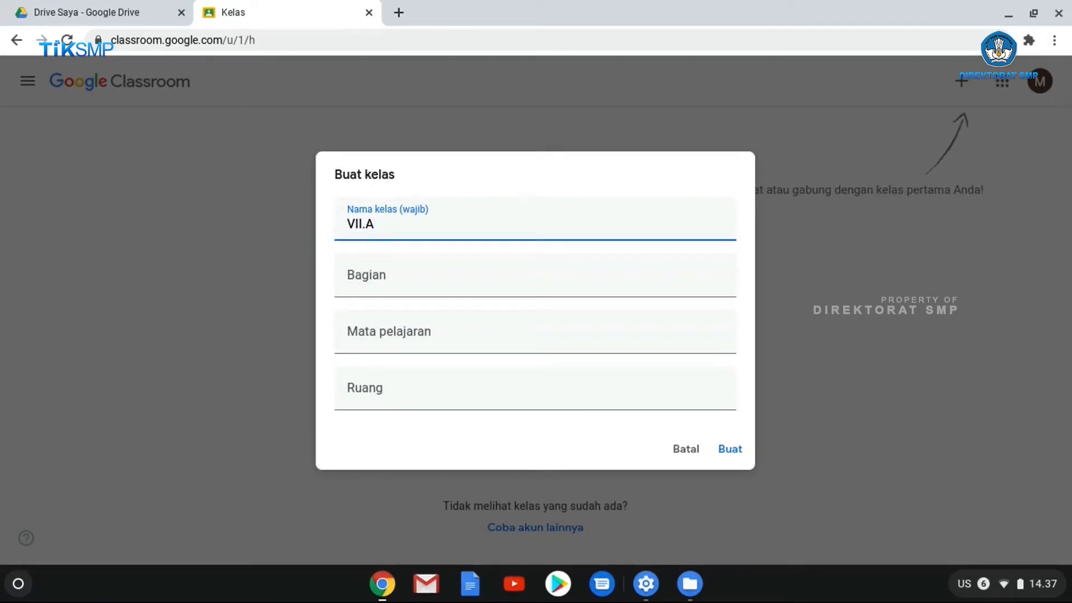
{"action": "left_click", "coordinate": [369, 285]}
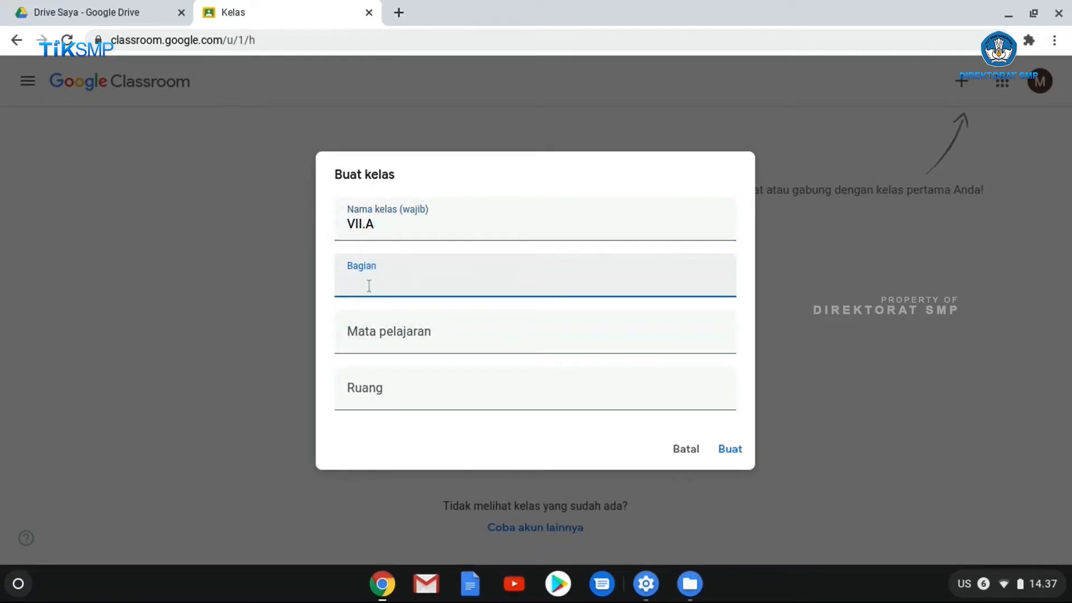
{"action": "type", "text": "Kelas umum SMP RIANG GEMBIRA"}
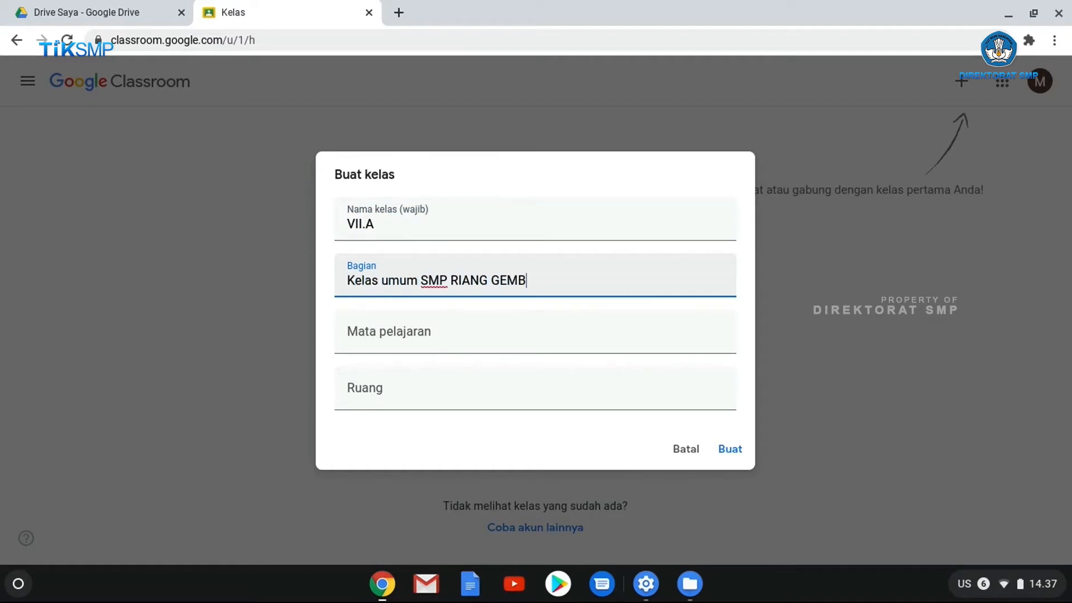
{"action": "left_click", "coordinate": [395, 336]}
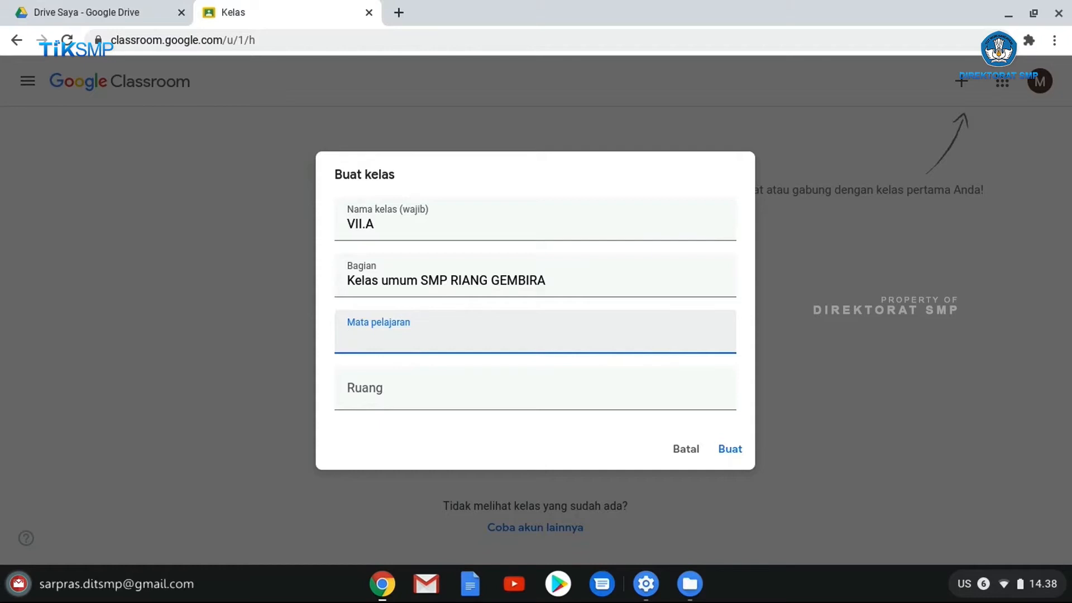
{"action": "type", "text": "IPA"}
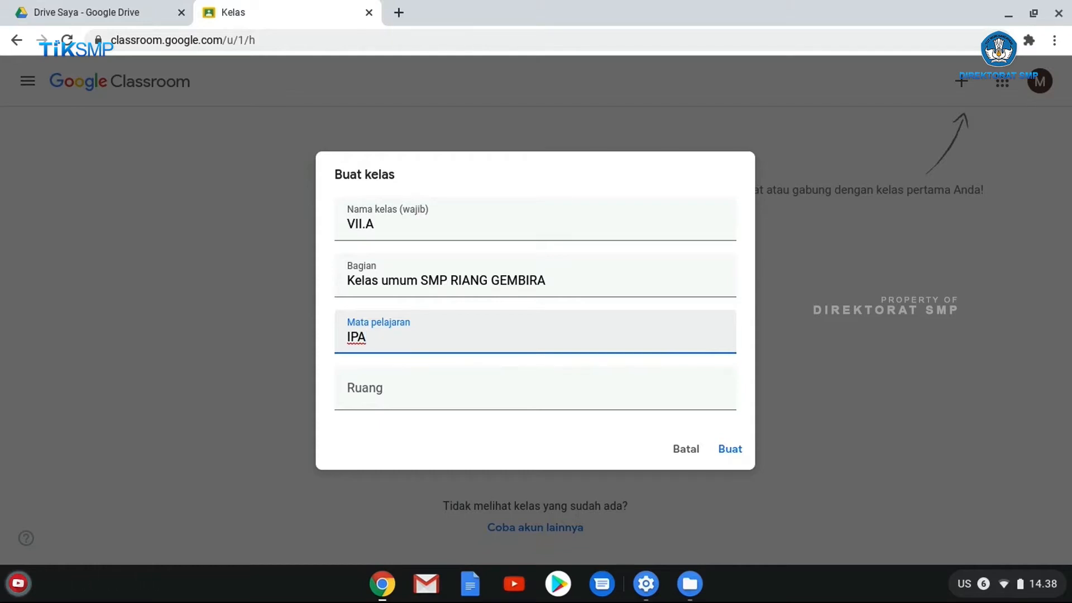
{"action": "left_click", "coordinate": [402, 395]}
{"action": "type", "text": "1"}
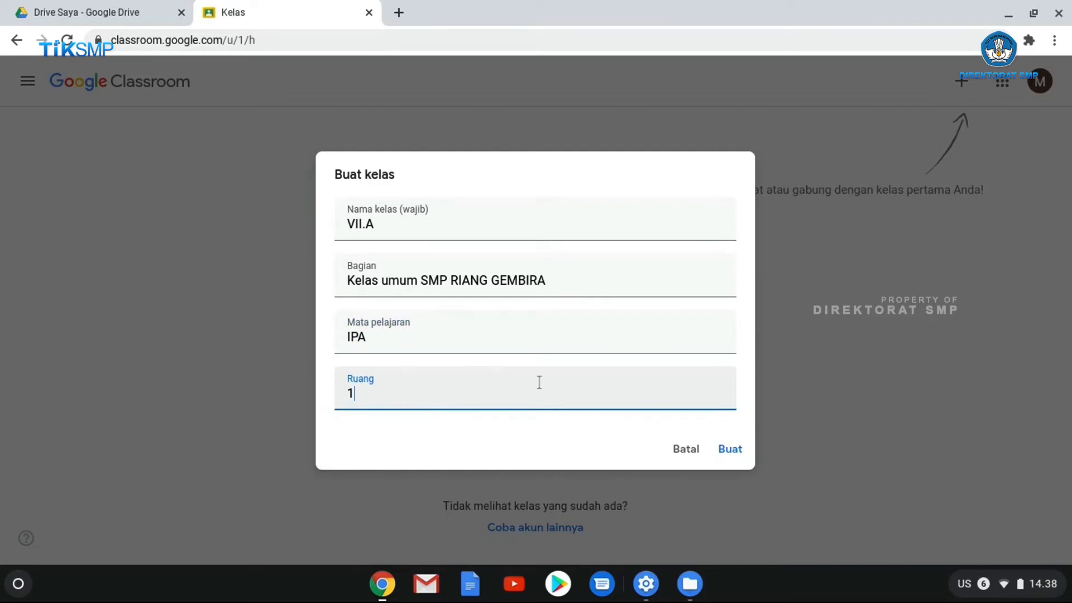
{"action": "left_click", "coordinate": [731, 450]}
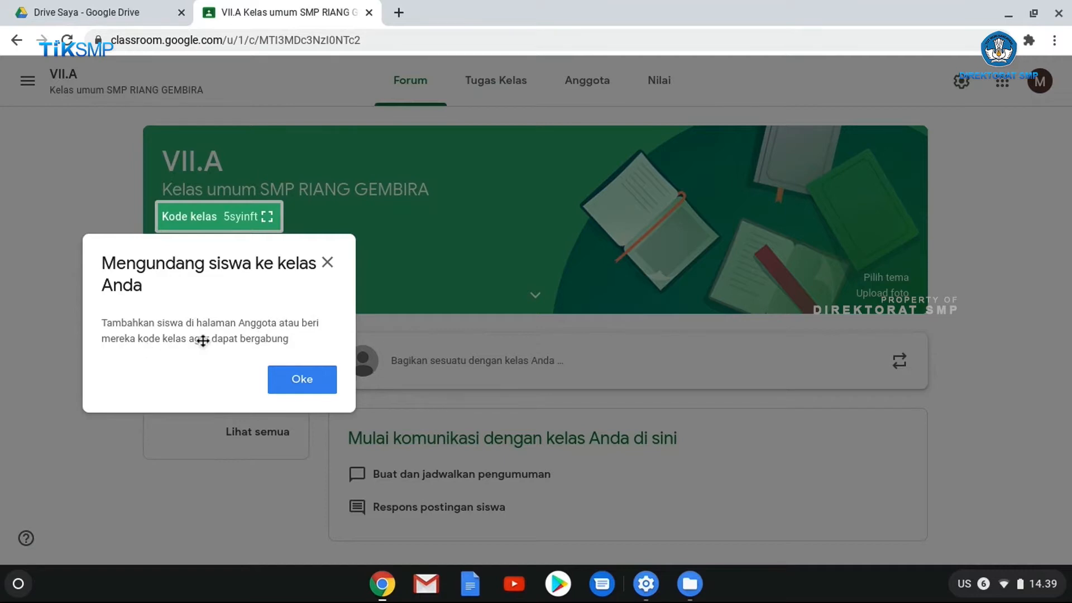
Step: Dismiss the tip about inviting students and highlight the class code in the class banner
{"action": "left_click", "coordinate": [302, 380]}
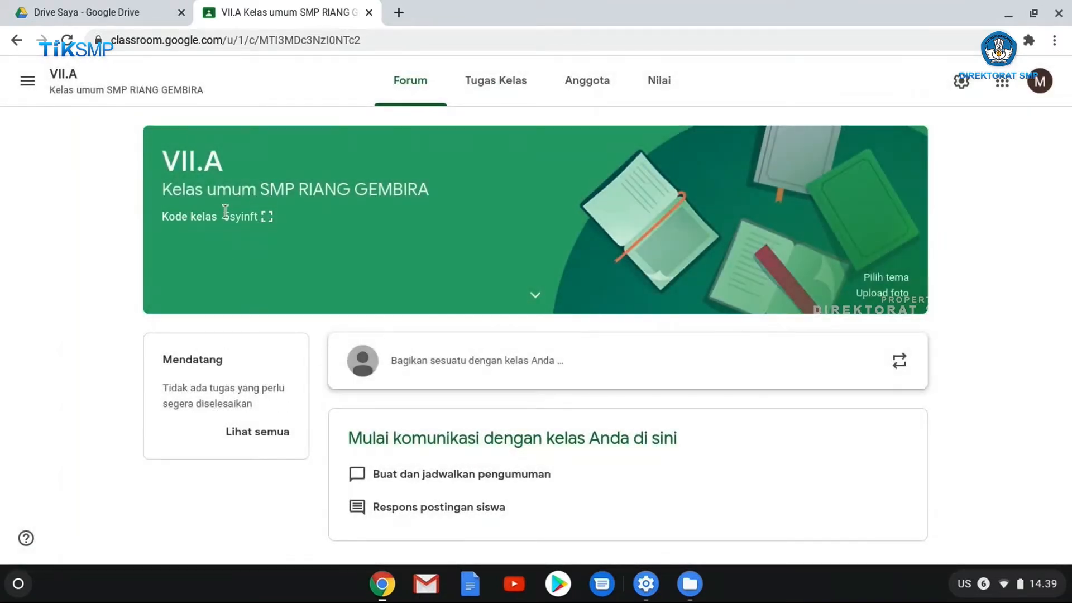
{"action": "left_click_drag", "start_coordinate": [225, 212], "coordinate": [254, 219]}
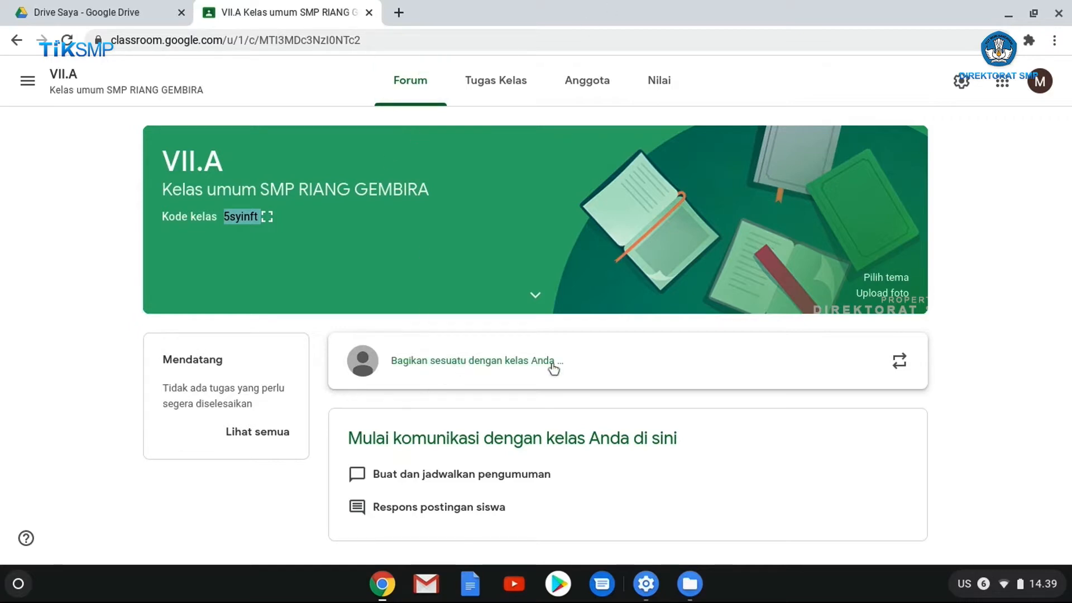
Step: Start a forum announcement for all students with "Selamat siang anak-anak, selamat datang di kelas ibu" followed by the teacher's name
{"action": "left_click", "coordinate": [588, 373]}
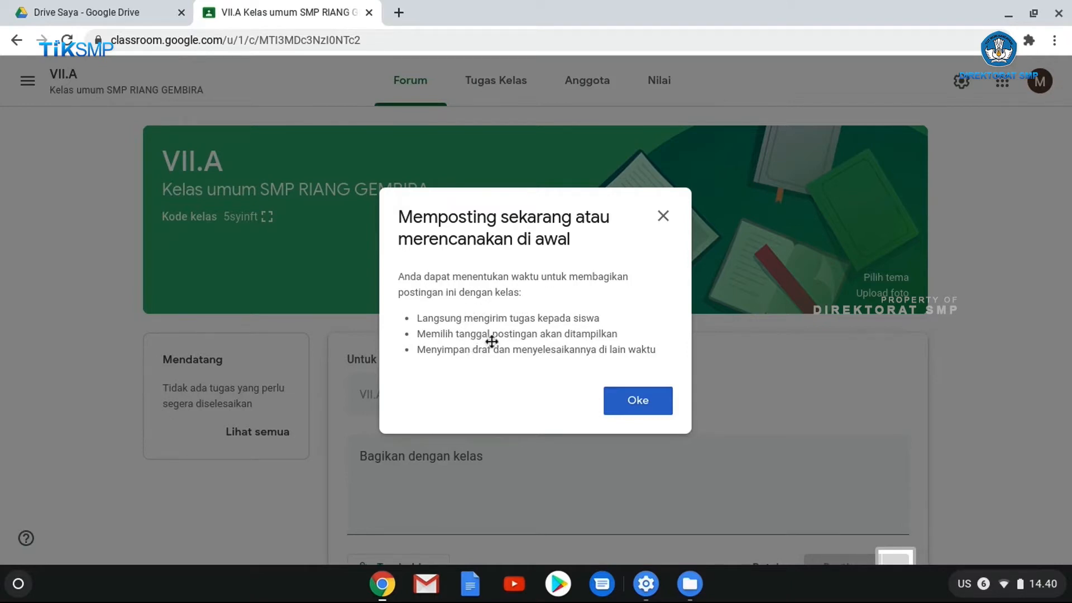
{"action": "left_click", "coordinate": [621, 402]}
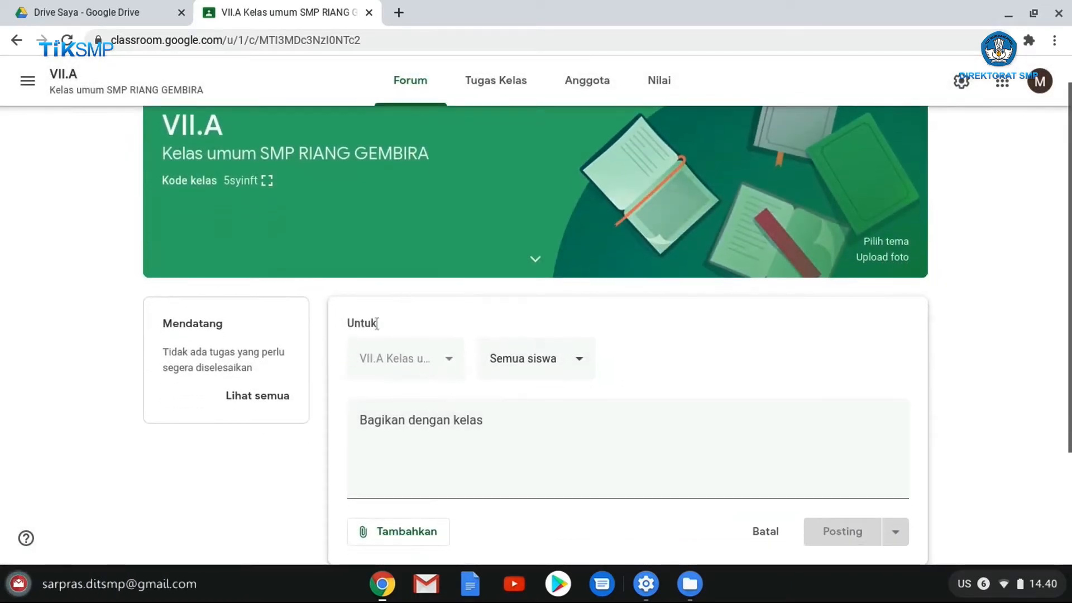
{"action": "left_click_drag", "start_coordinate": [347, 323], "coordinate": [378, 322]}
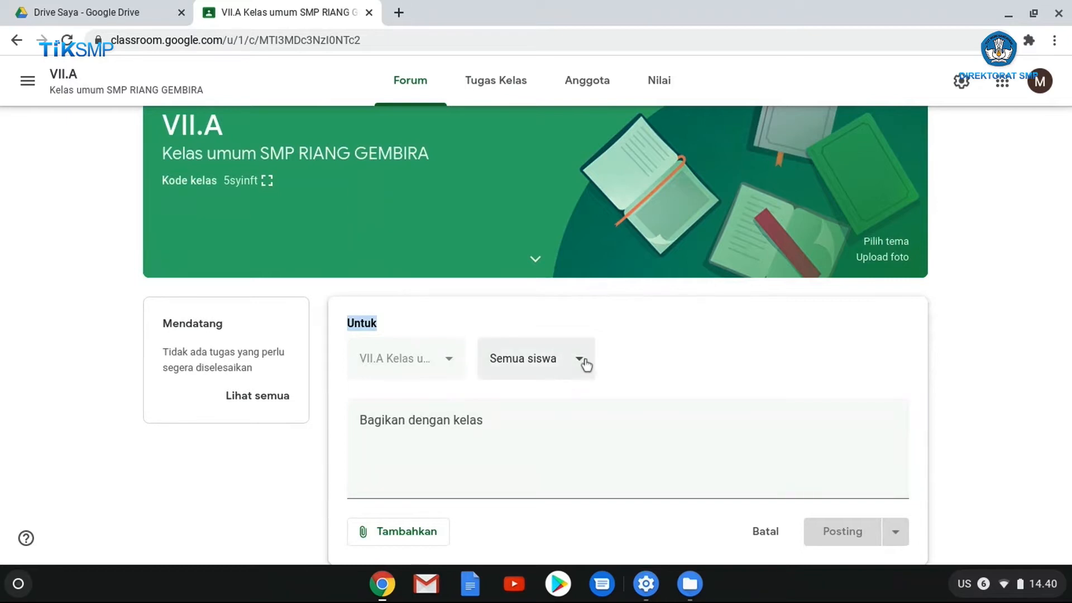
{"action": "left_click", "coordinate": [407, 464]}
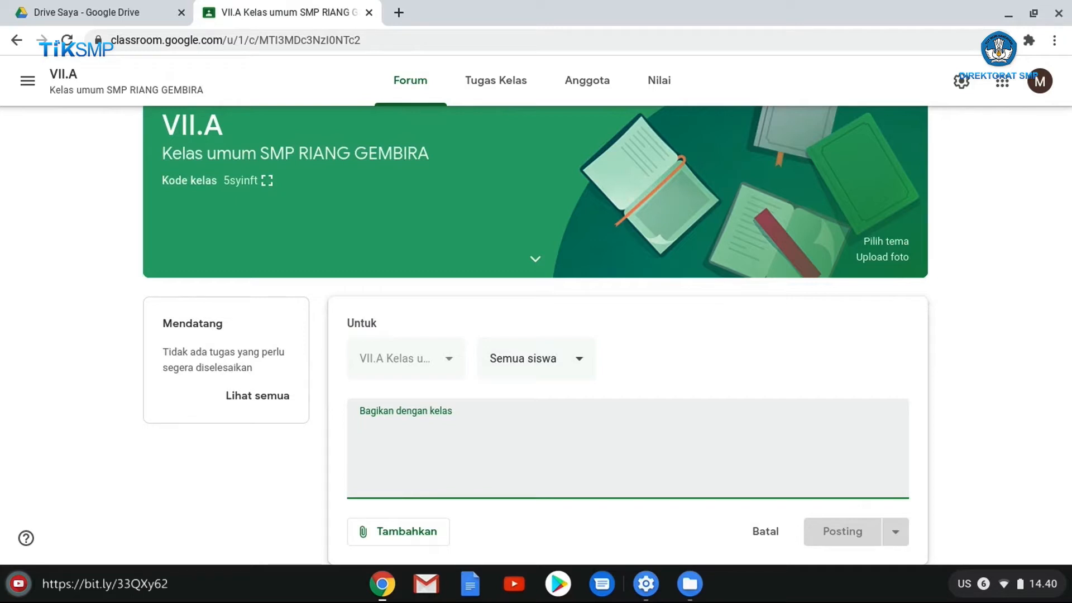
{"action": "type", "text": "Selamat siang anak-anak, selamat datang di k"}
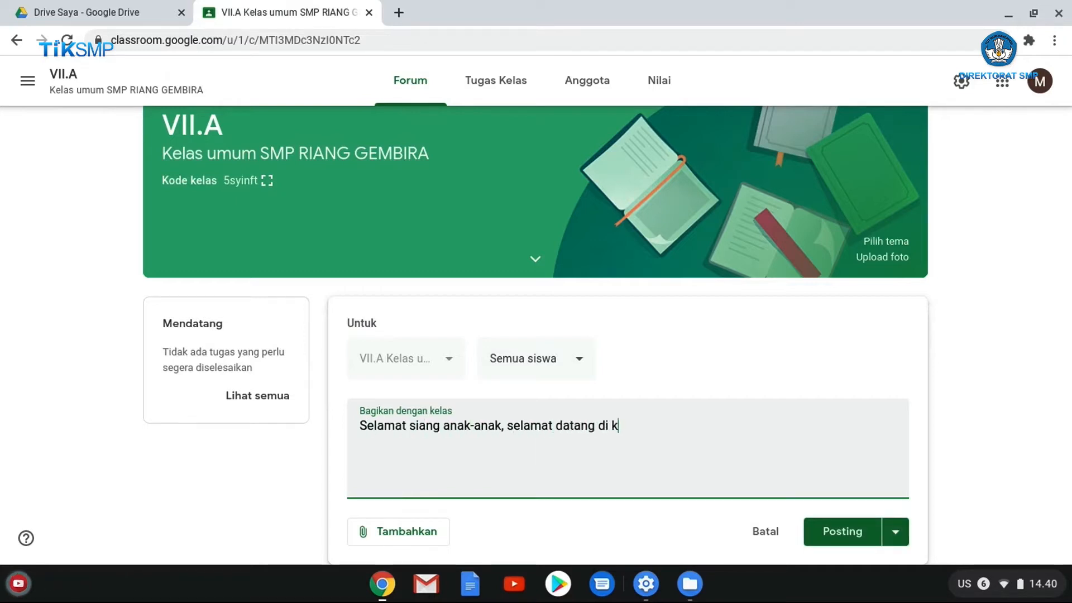
{"action": "type", "text": "elas ibu Titi Kamal, silah"}
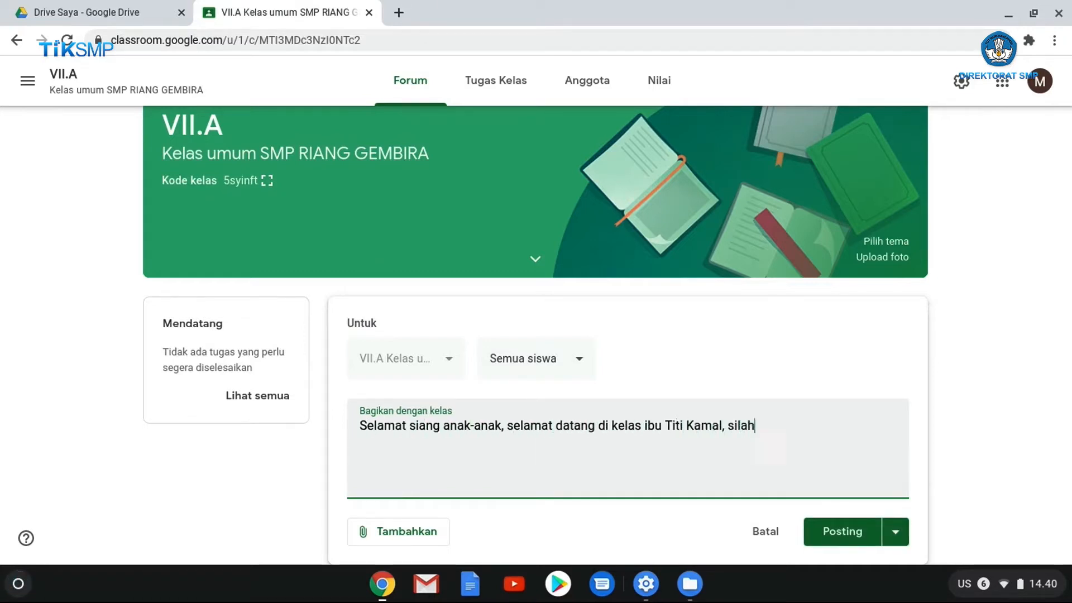
Step: Continue the announcement with "silahkan pergunakan aplikasi ini dengan sebaik-baiknya, mohon kerjasamanya untuk menciptakan suasana belajar yang aman dan menyenangkan"
{"action": "type", "text": "kan pergunakan aplikasi ini dengan sebaik-baiknya, mohon"}
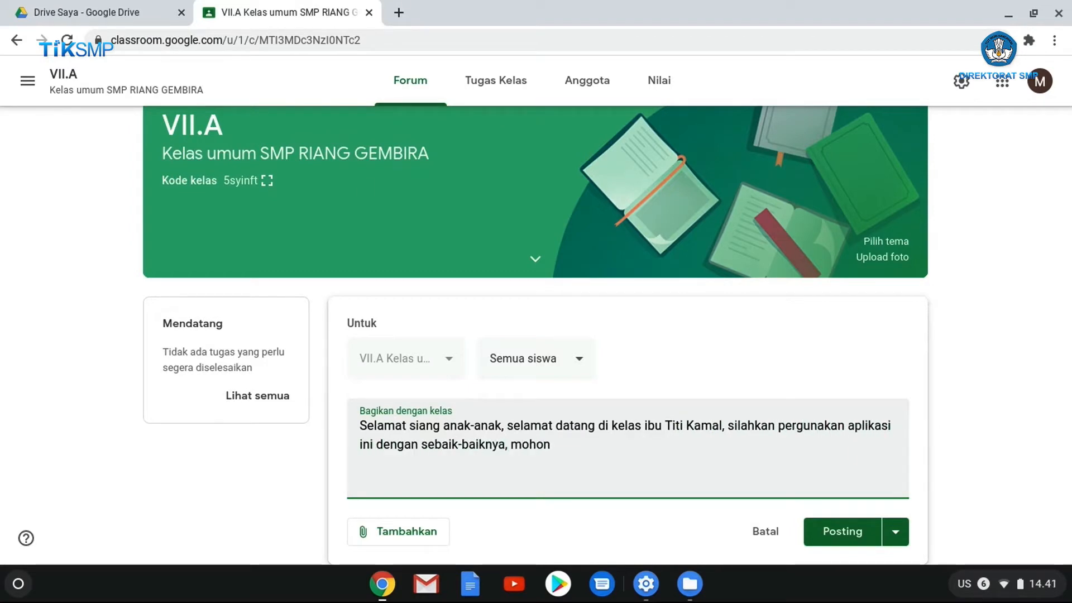
{"action": "type", "text": " kerjasamanya untuk menciptakan suasa"}
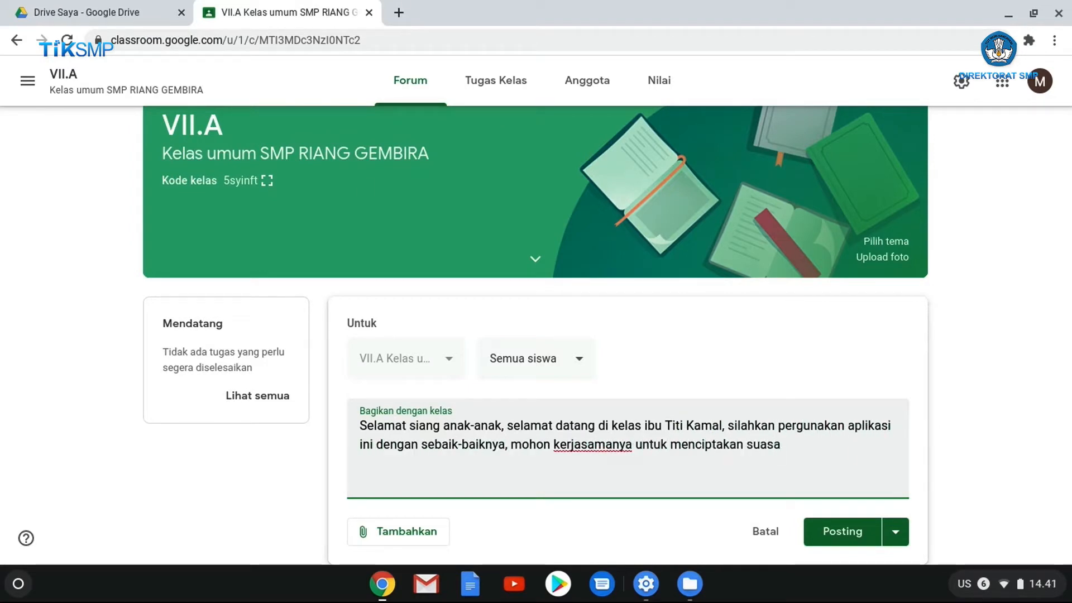
{"action": "type", "text": "na belajar yang aman dan menyenangkan"}
{"action": "left_click", "coordinate": [1003, 324]}
{"action": "scroll", "coordinate": [1003, 324], "scroll_direction": "down", "scroll_amount": 2}
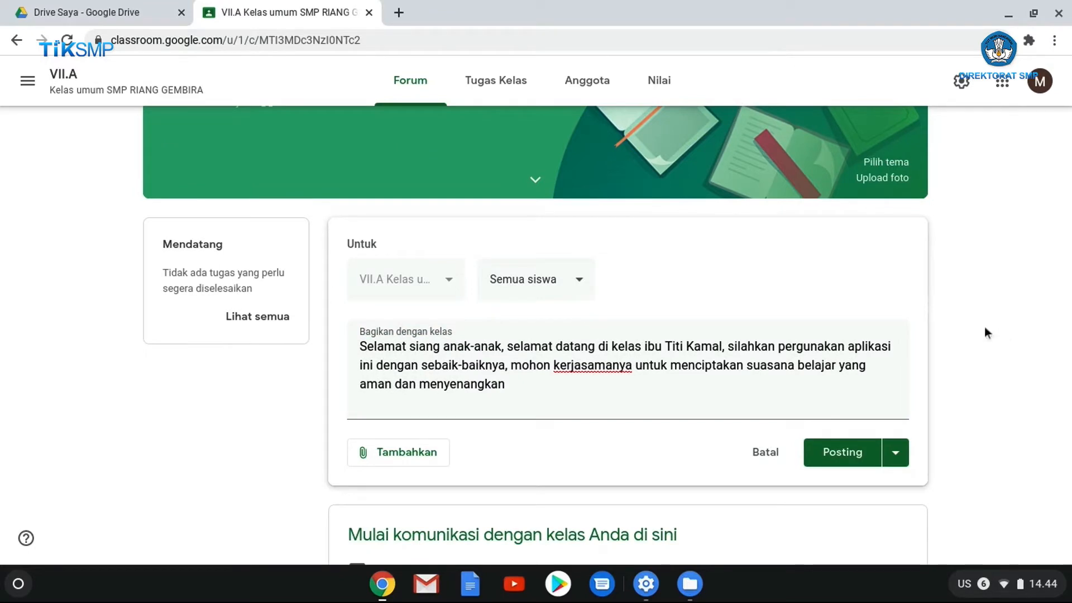
{"action": "left_click", "coordinate": [406, 453]}
{"action": "scroll", "coordinate": [424, 427], "scroll_direction": "down", "scroll_amount": 1}
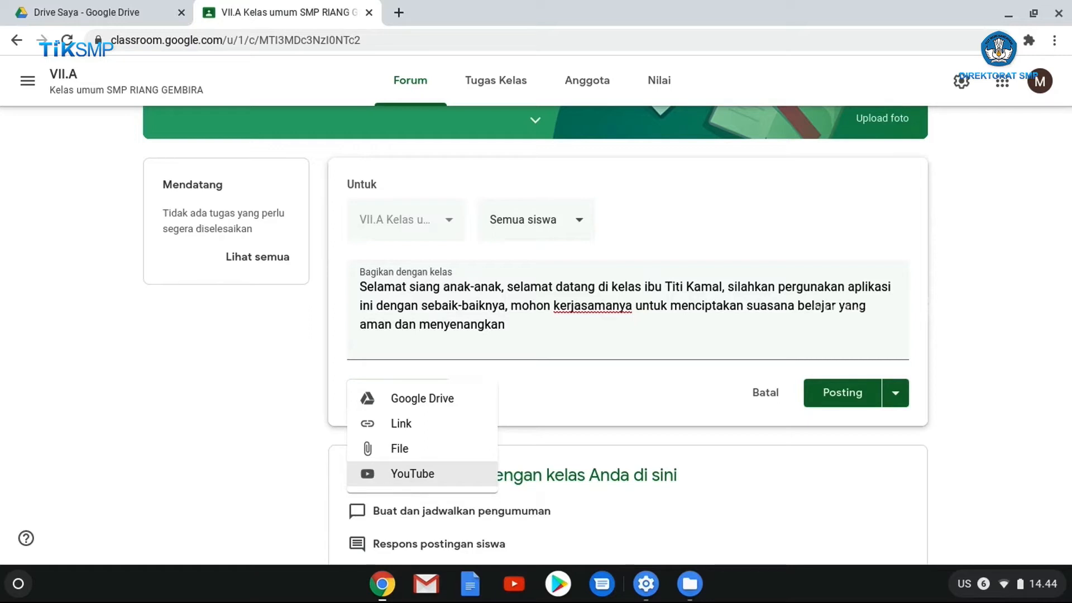
{"action": "left_click", "coordinate": [416, 476]}
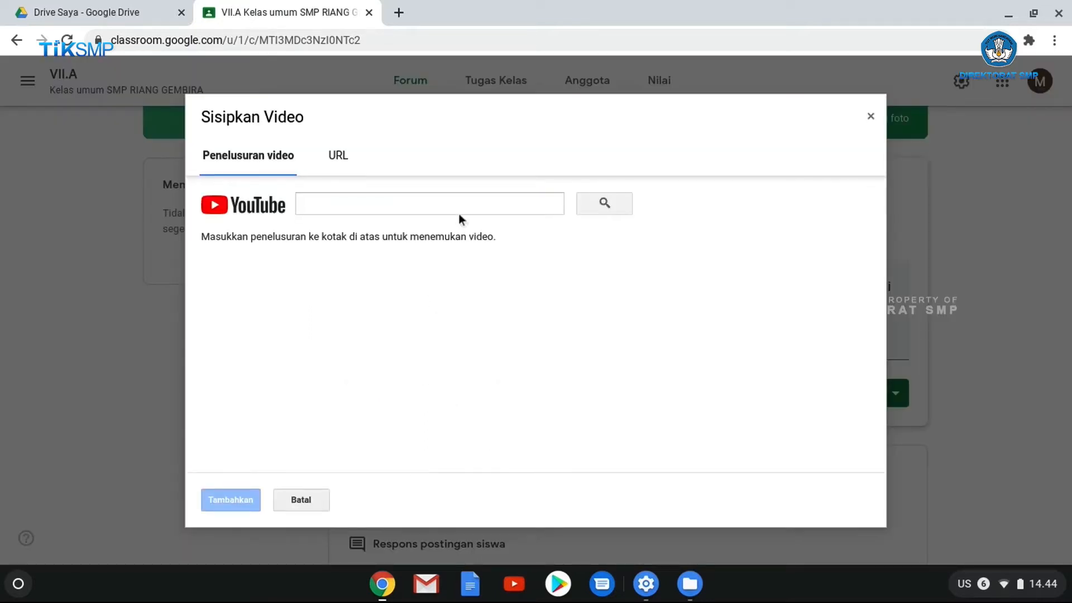
{"action": "left_click", "coordinate": [447, 203]}
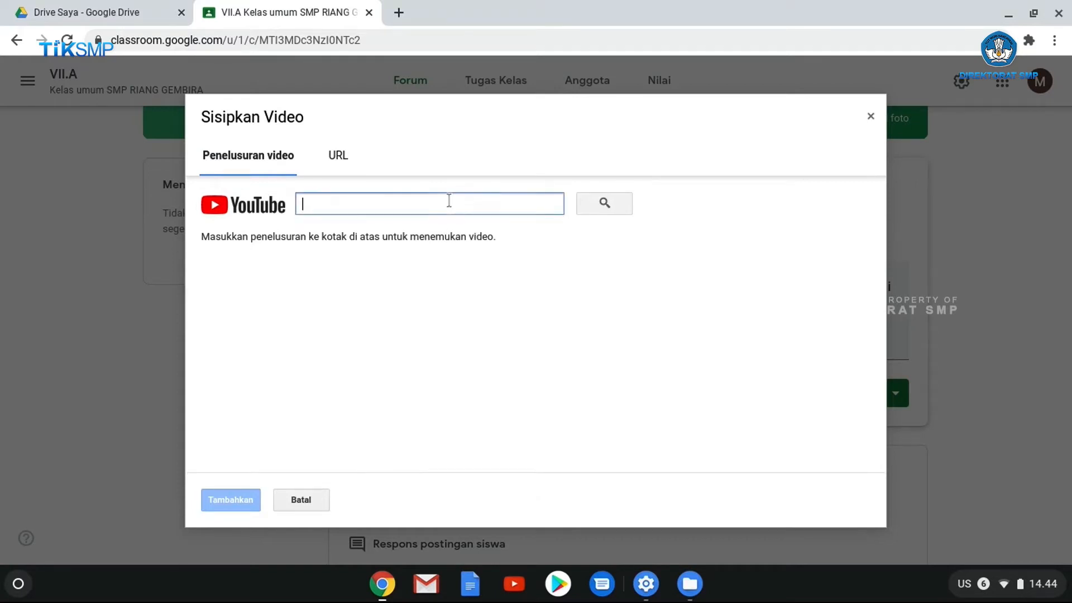
{"action": "type", "text": "https://youtu.be/DAjfXZh5btA"}
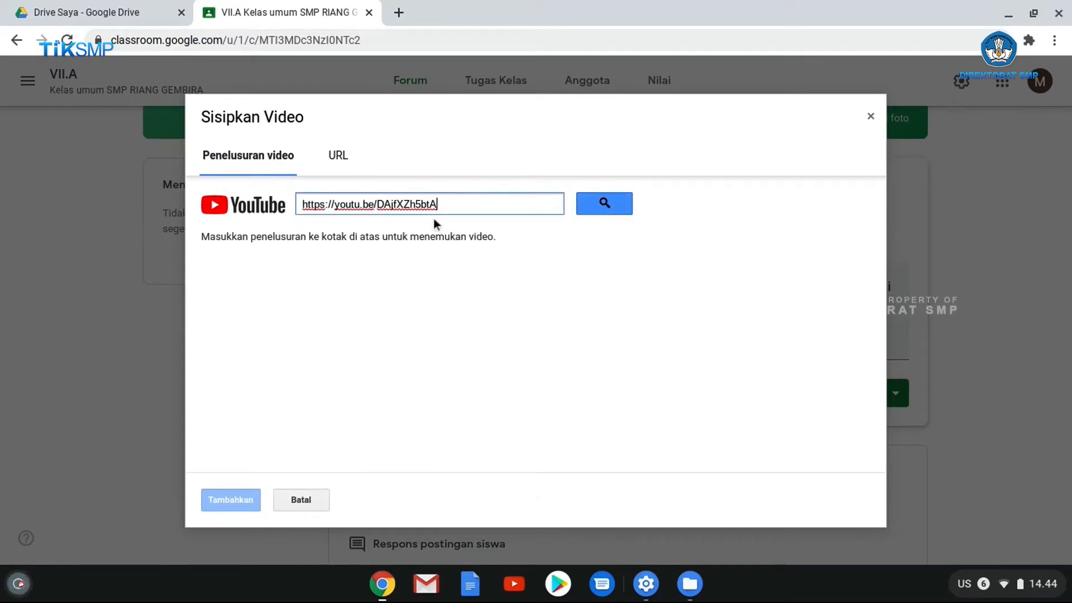
{"action": "left_click", "coordinate": [624, 209]}
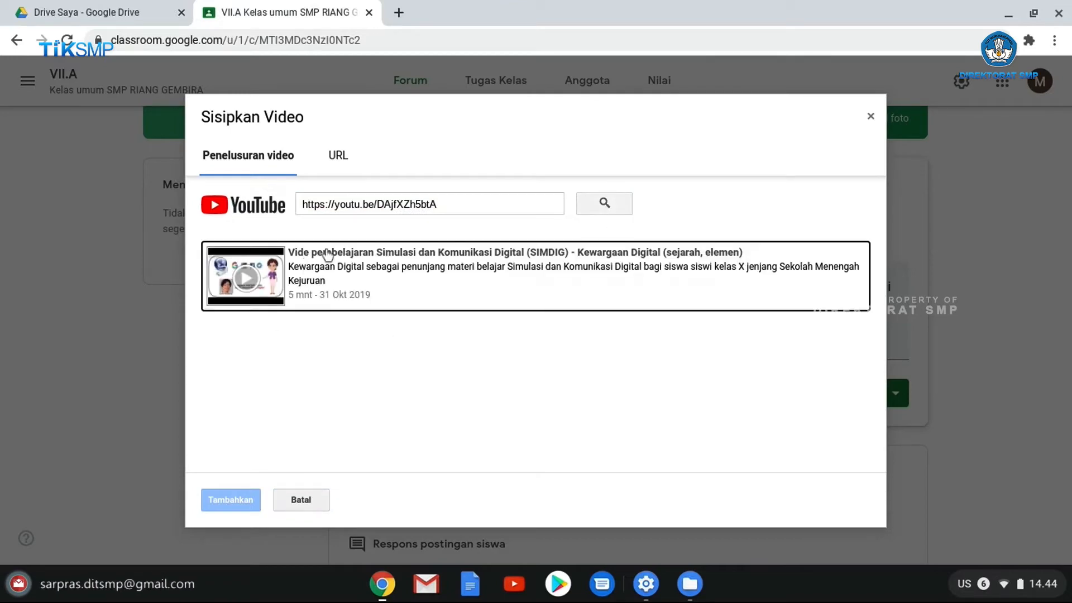
{"action": "left_click", "coordinate": [267, 298]}
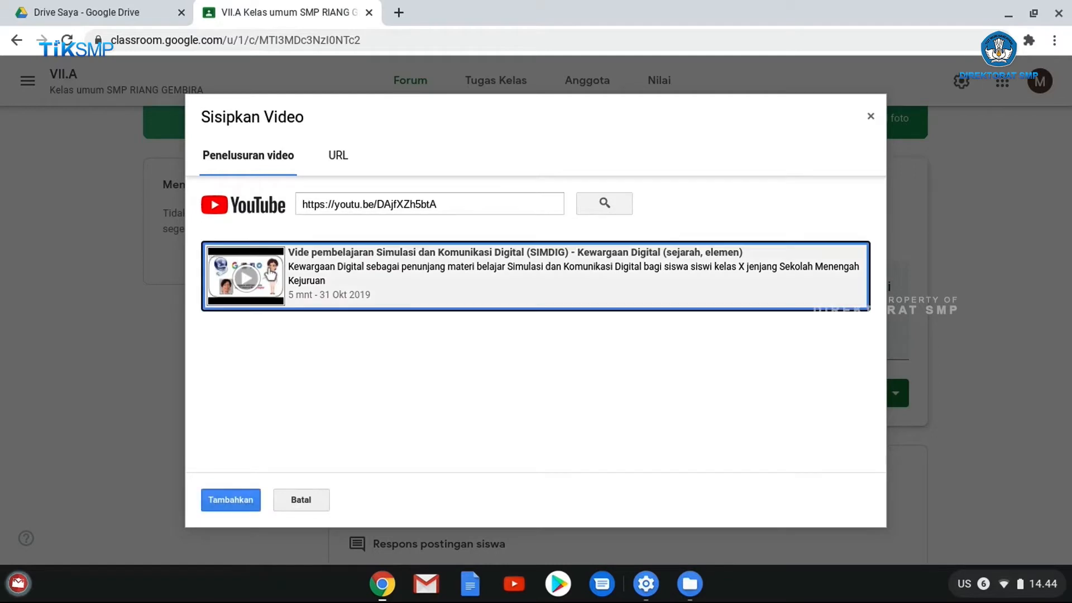
{"action": "left_click", "coordinate": [231, 500]}
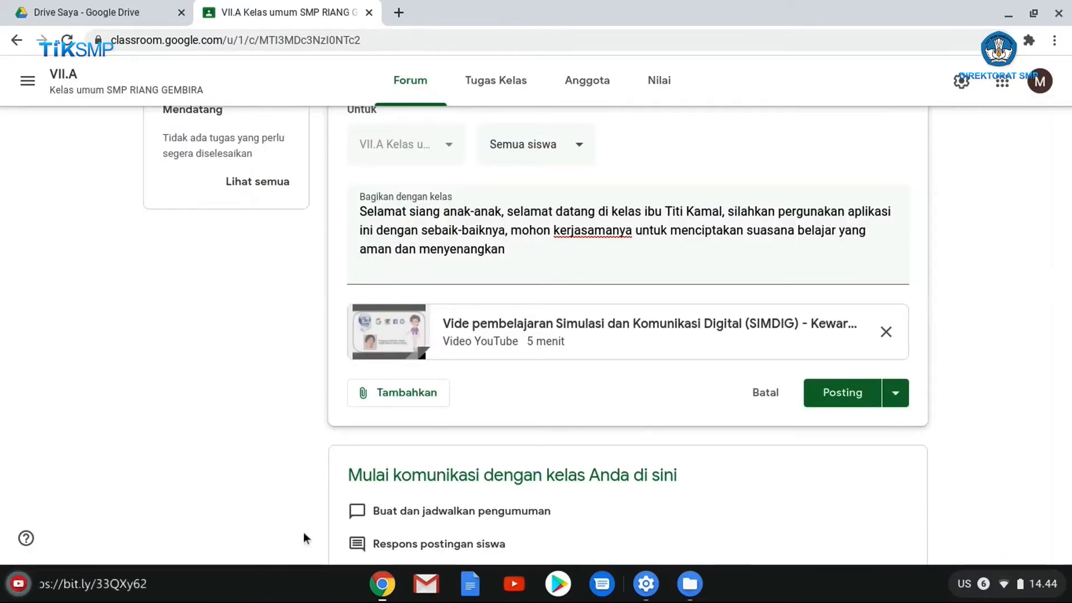
{"action": "scroll", "coordinate": [822, 480], "scroll_direction": "up", "scroll_amount": 1}
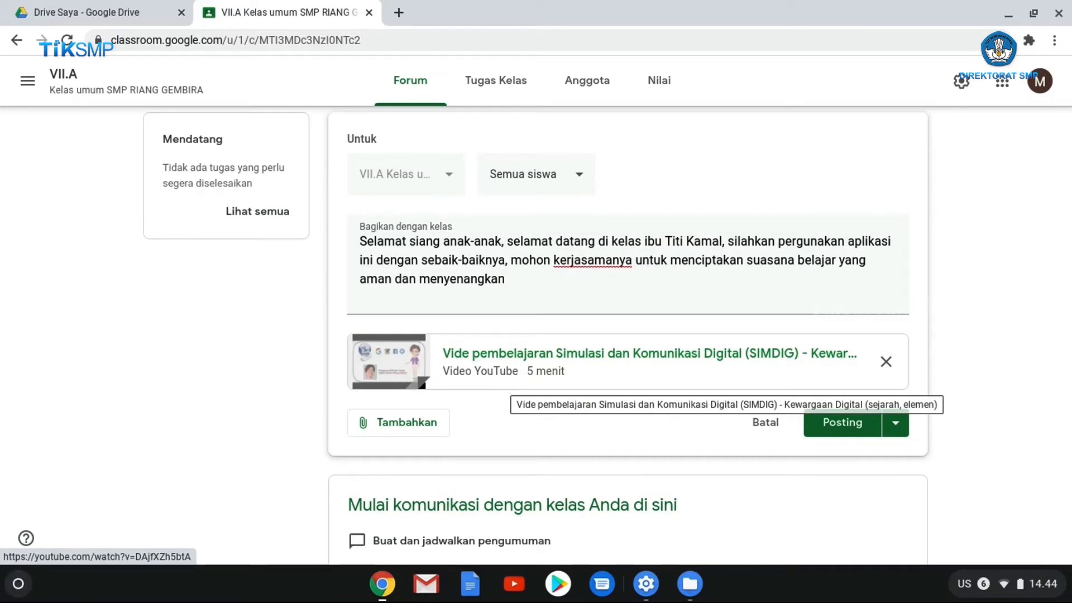
Step: Post the welcome announcement with its attached YouTube video to the class forum
{"action": "left_click", "coordinate": [833, 423]}
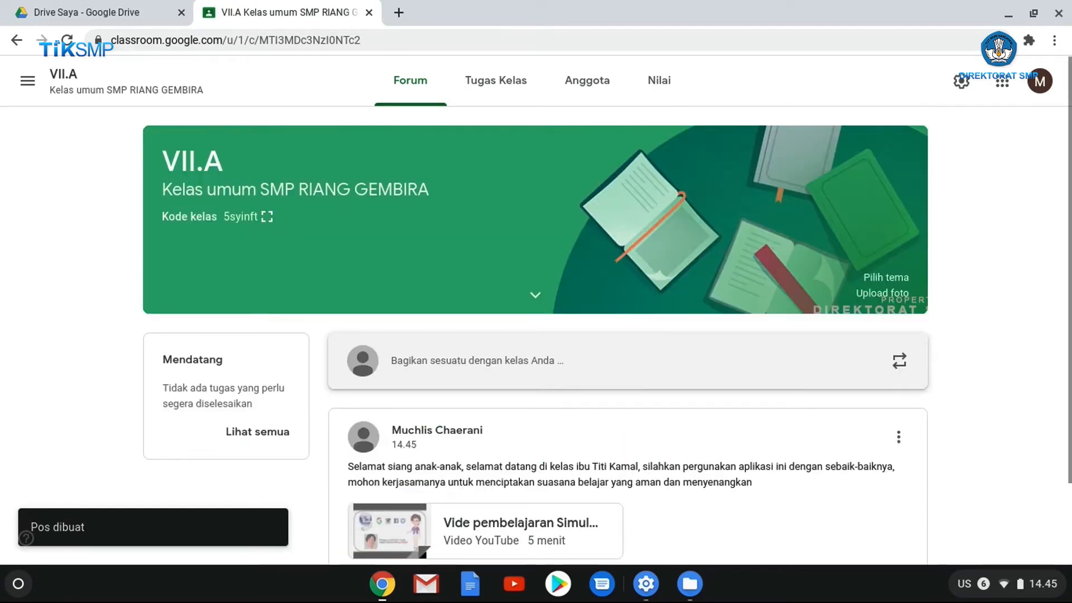
{"action": "scroll", "coordinate": [832, 423], "scroll_direction": "down", "scroll_amount": 2}
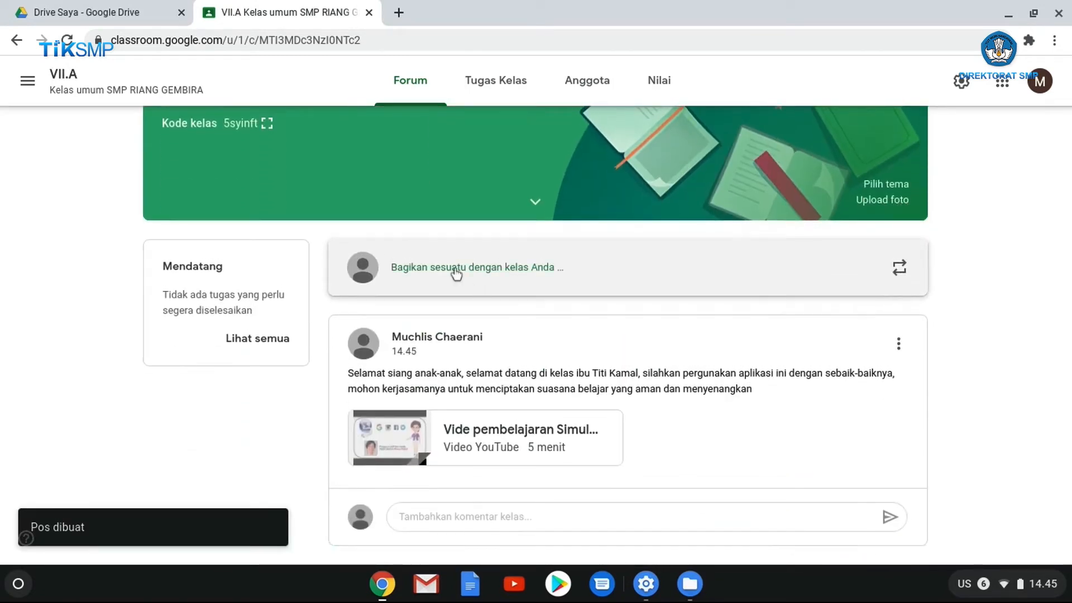
{"action": "left_click", "coordinate": [470, 269]}
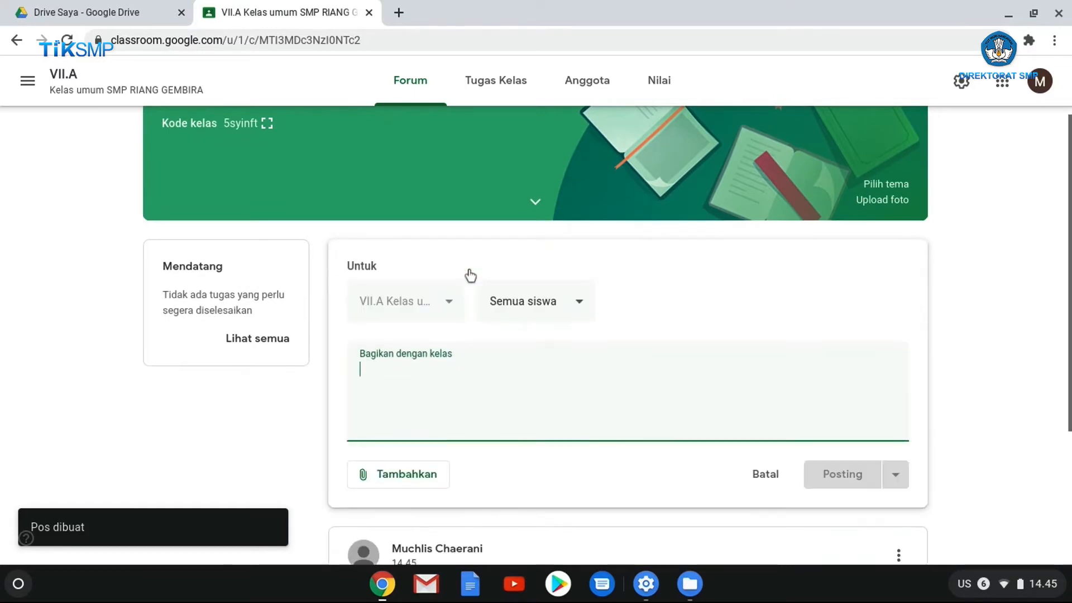
{"action": "left_click", "coordinate": [986, 234]}
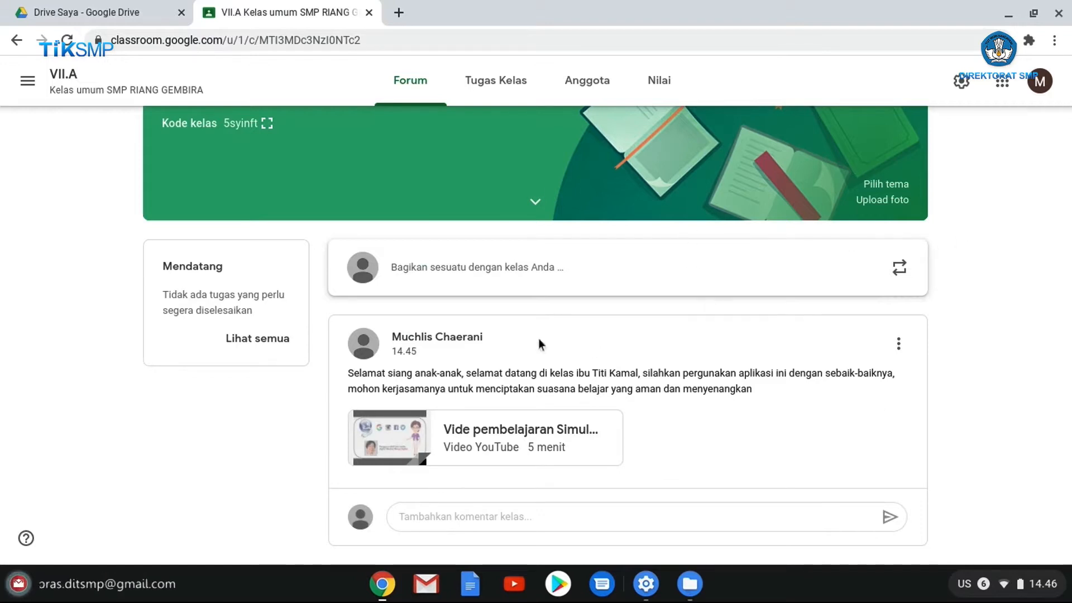
Step: Write a new forum announcement for all students with the text "Tugas ke-2", without an attachment
{"action": "left_click", "coordinate": [541, 272]}
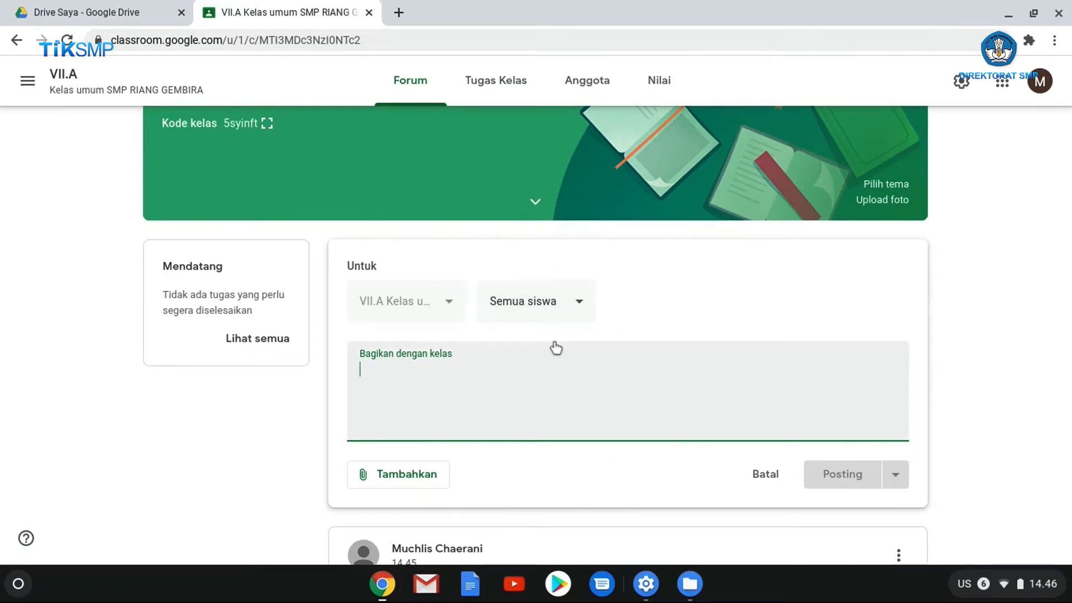
{"action": "type", "text": "Tugas t"}
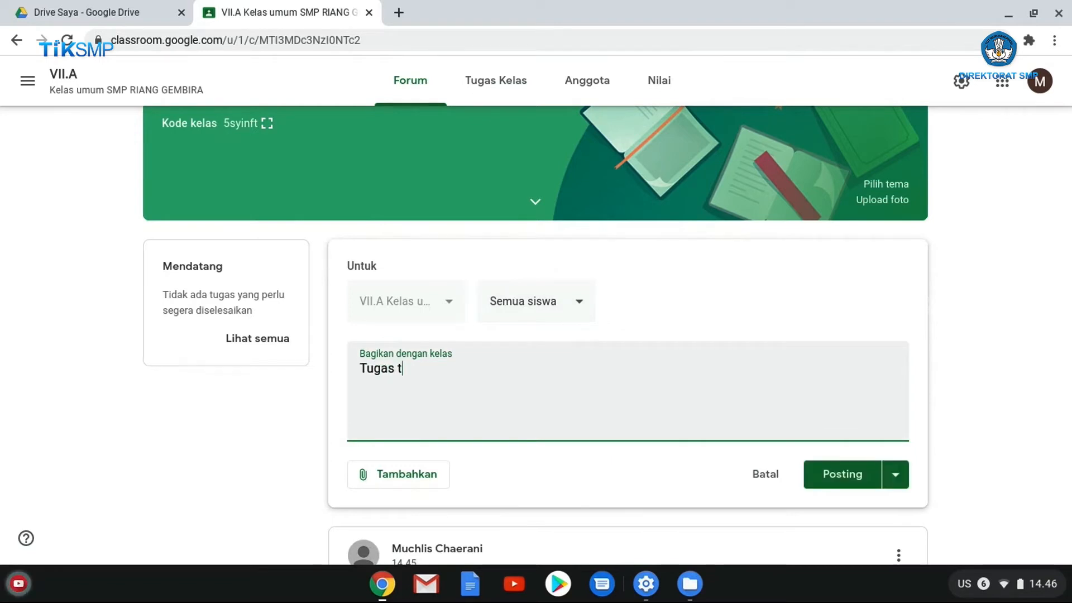
{"action": "key", "text": "BackSpace"}
{"action": "type", "text": "k"}
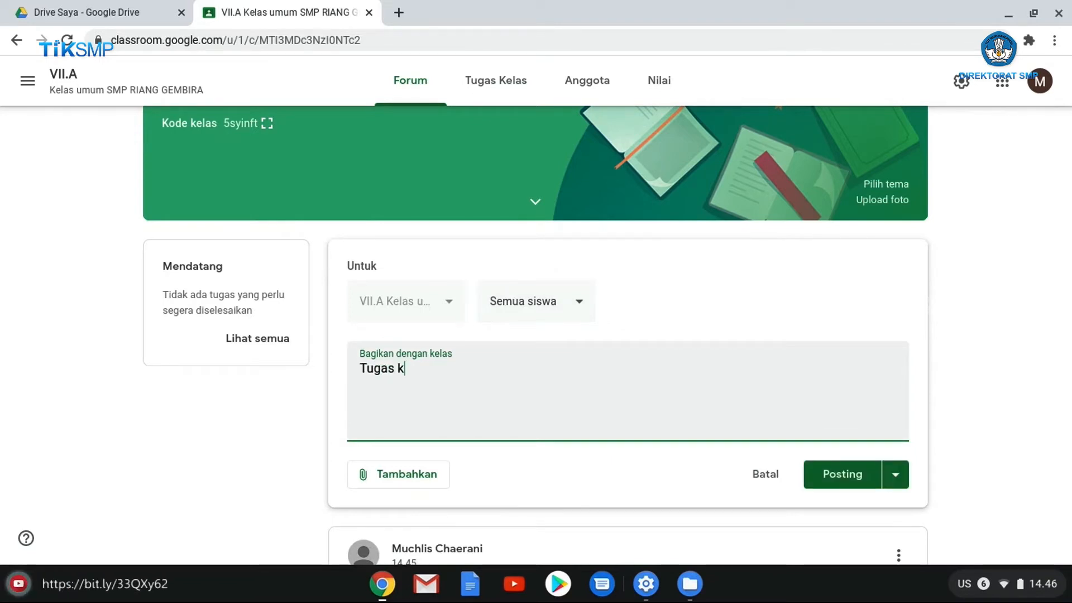
{"action": "type", "text": "e-2"}
{"action": "left_click", "coordinate": [397, 485]}
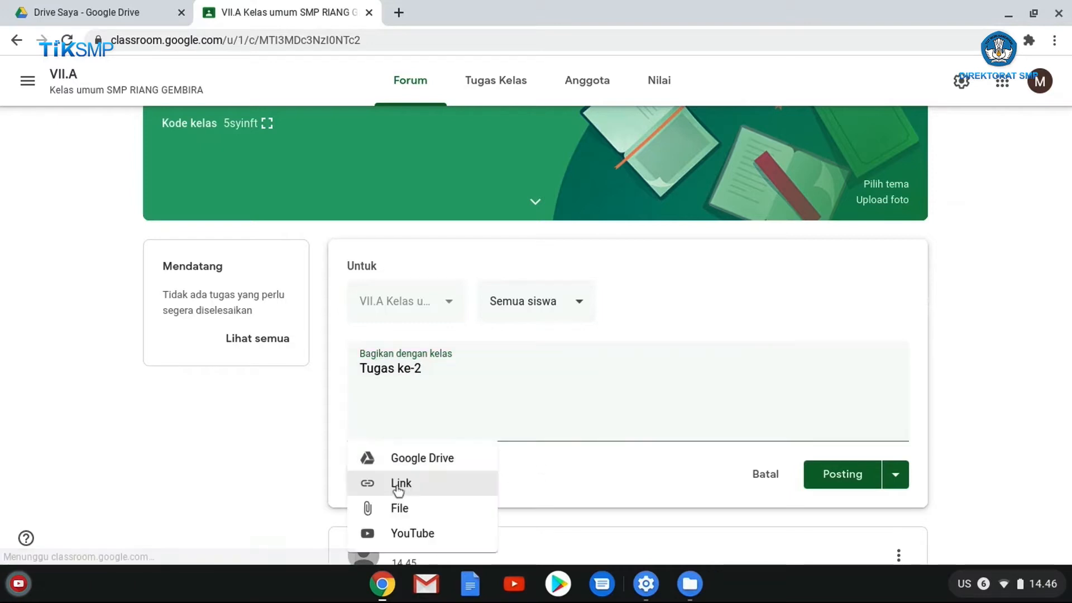
{"action": "left_click", "coordinate": [441, 398]}
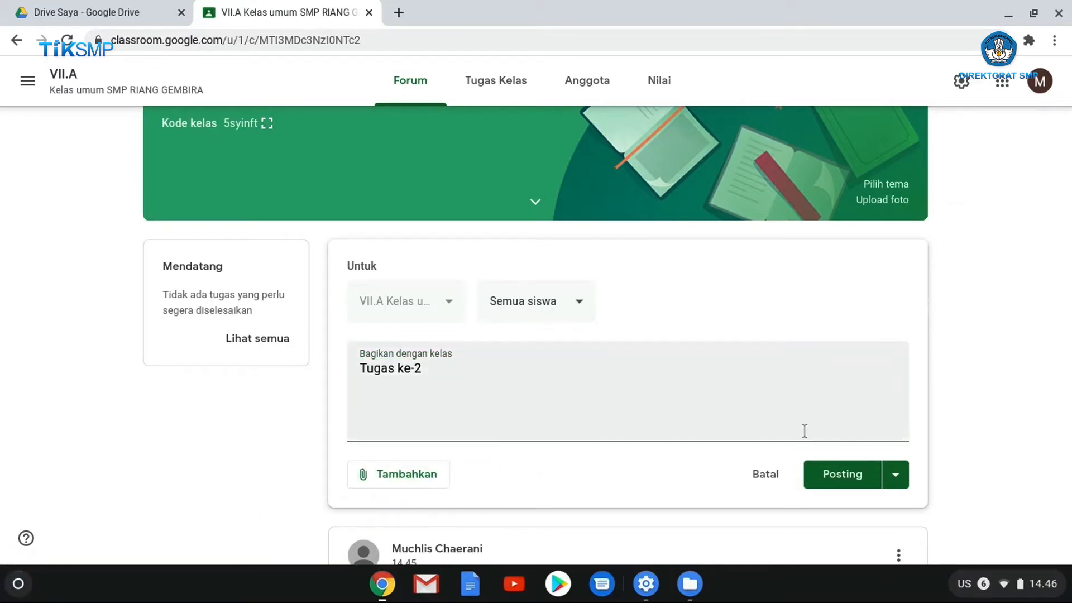
{"action": "scroll", "coordinate": [928, 477], "scroll_direction": "down", "scroll_amount": 1}
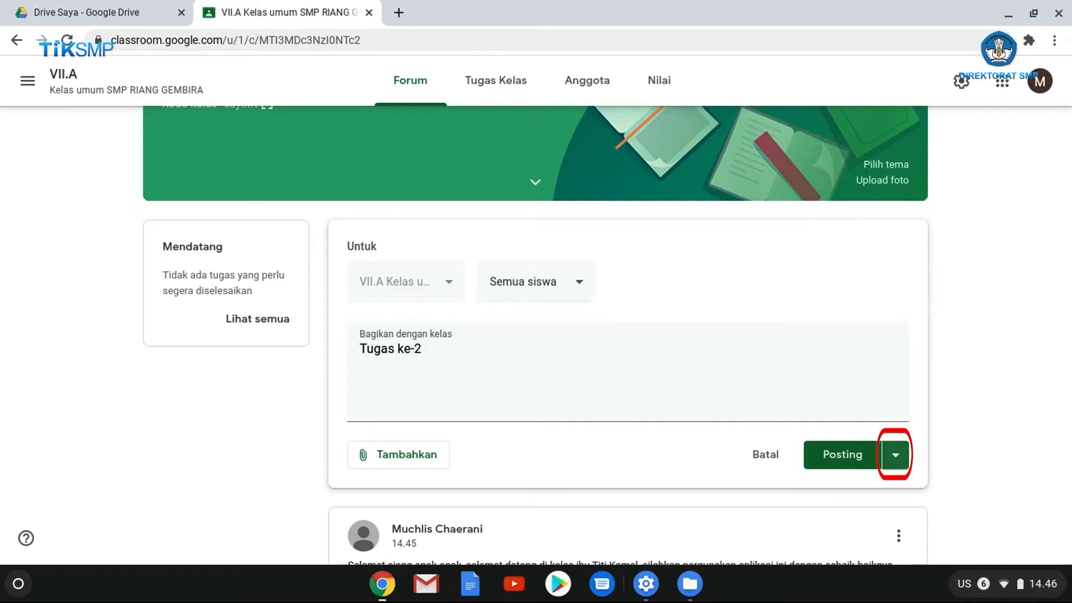
Step: Choose to schedule the "Tugas ke-2" announcement and set its date to 26 Agu 2020
{"action": "left_click", "coordinate": [897, 455]}
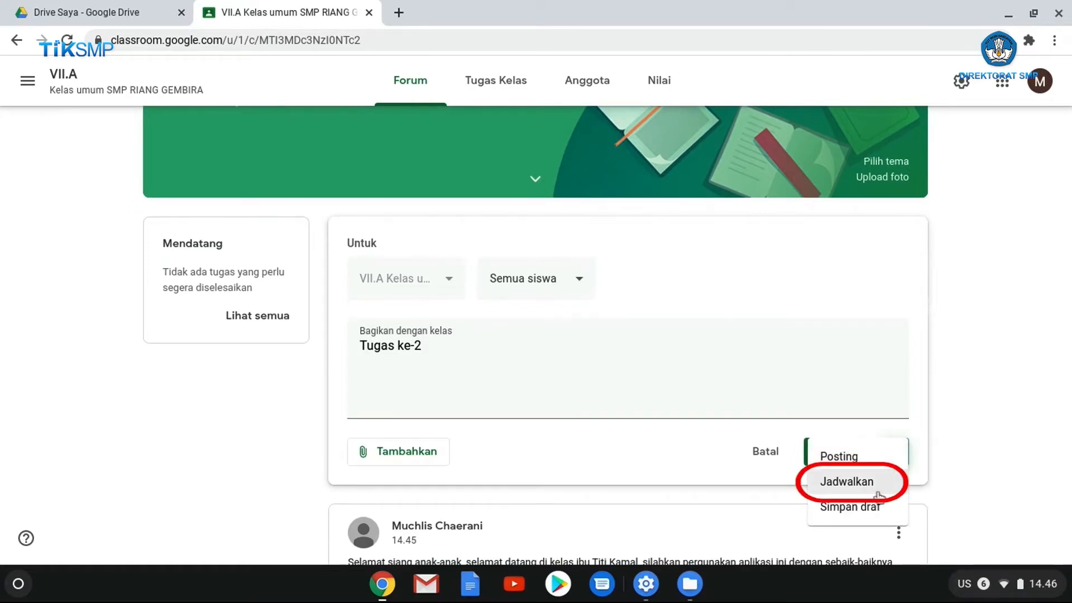
{"action": "left_click", "coordinate": [846, 482]}
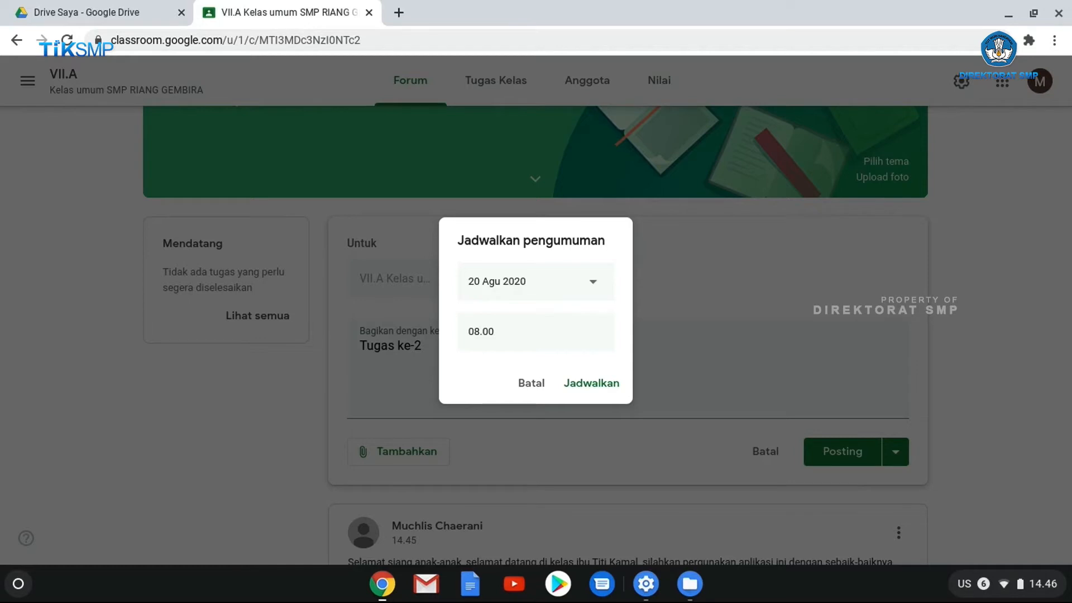
{"action": "left_click", "coordinate": [595, 283]}
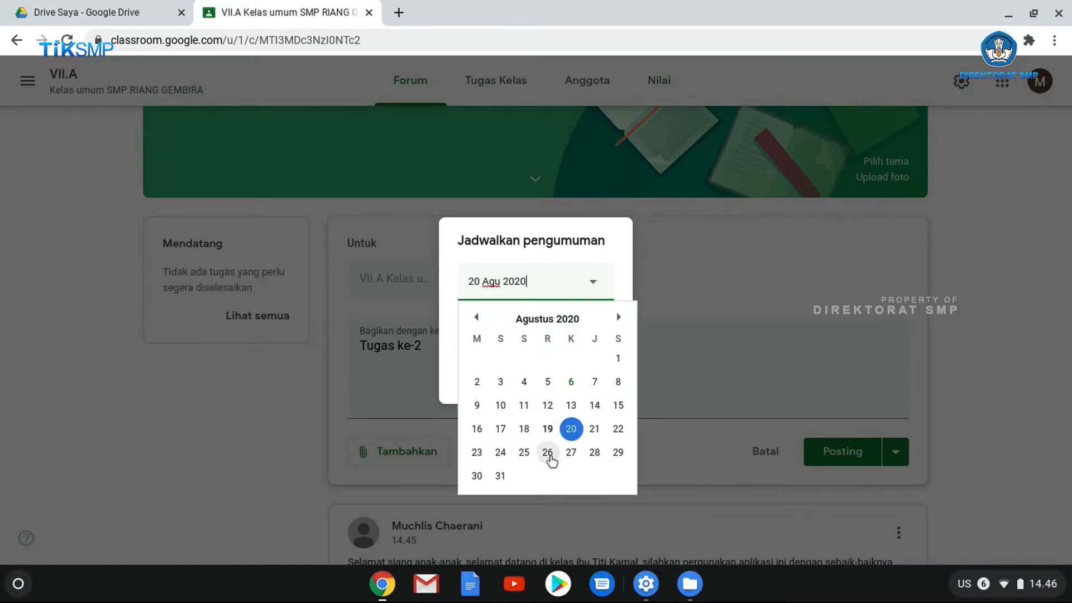
{"action": "left_click", "coordinate": [547, 453]}
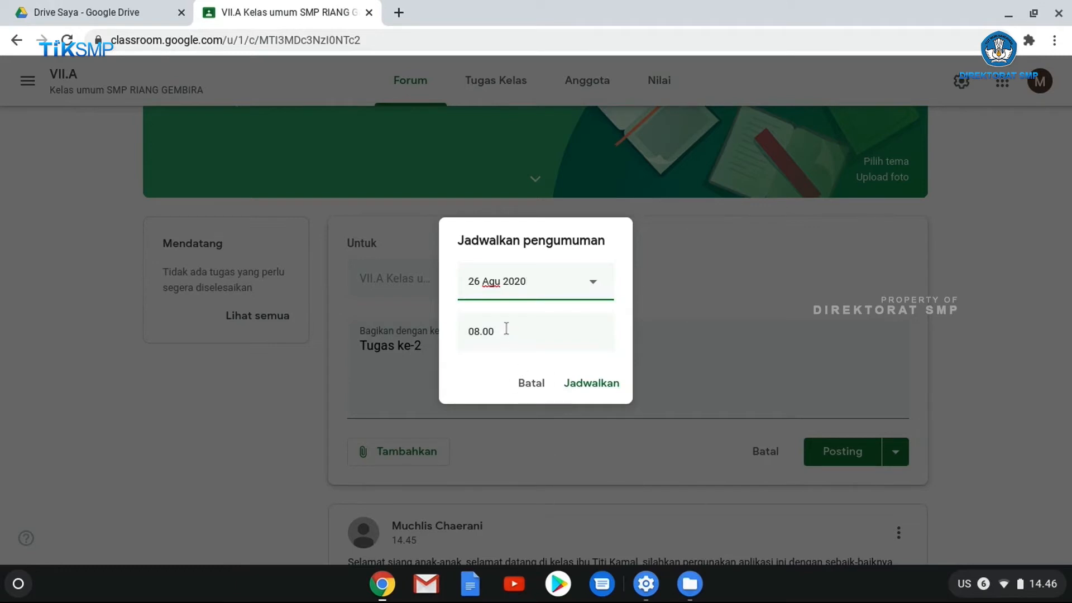
Step: Set the announcement's scheduled time to 10.00 and confirm the schedule
{"action": "left_click", "coordinate": [506, 329]}
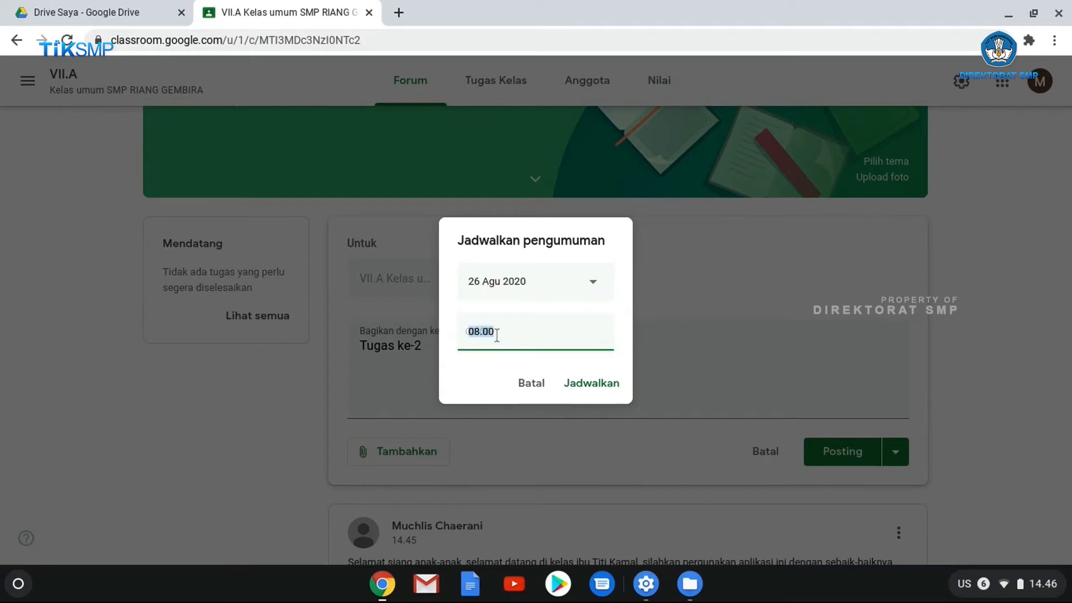
{"action": "left_click", "coordinate": [505, 333]}
{"action": "key", "text": "BackSpace"}
{"action": "key", "text": "BackSpace"}
{"action": "key", "text": "BackSpace"}
{"action": "key", "text": "BackSpace"}
{"action": "key", "text": "BackSpace"}
{"action": "type", "text": "10.00"}
{"action": "left_click", "coordinate": [598, 389]}
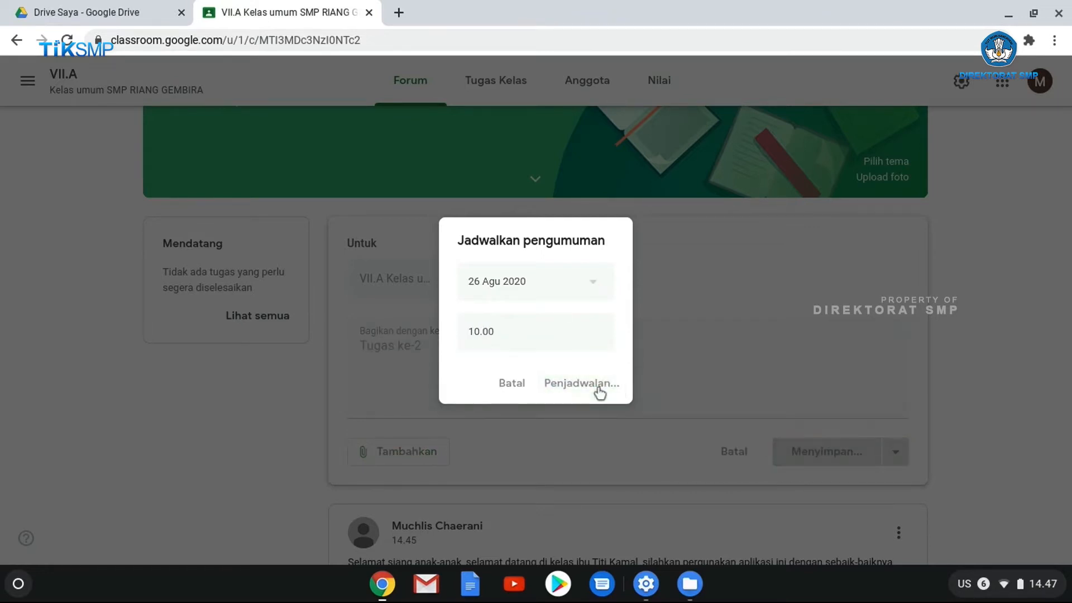
{"action": "left_click", "coordinate": [597, 389]}
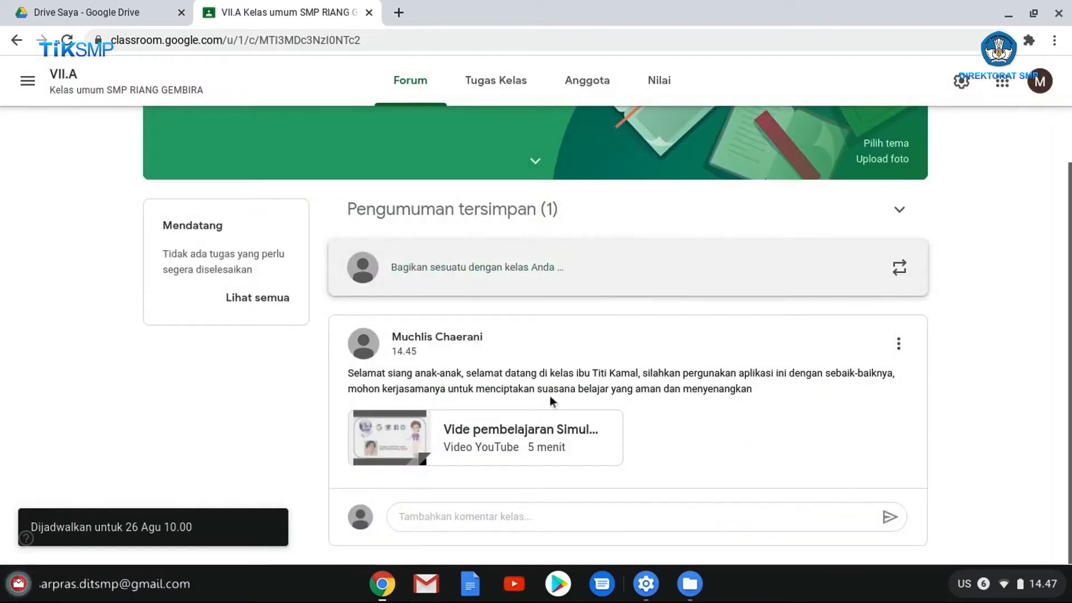
Step: View the saved announcements and cancel the deletion of the scheduled "Tugas ke-2" announcement
{"action": "scroll", "coordinate": [471, 234], "scroll_direction": "up", "scroll_amount": 1}
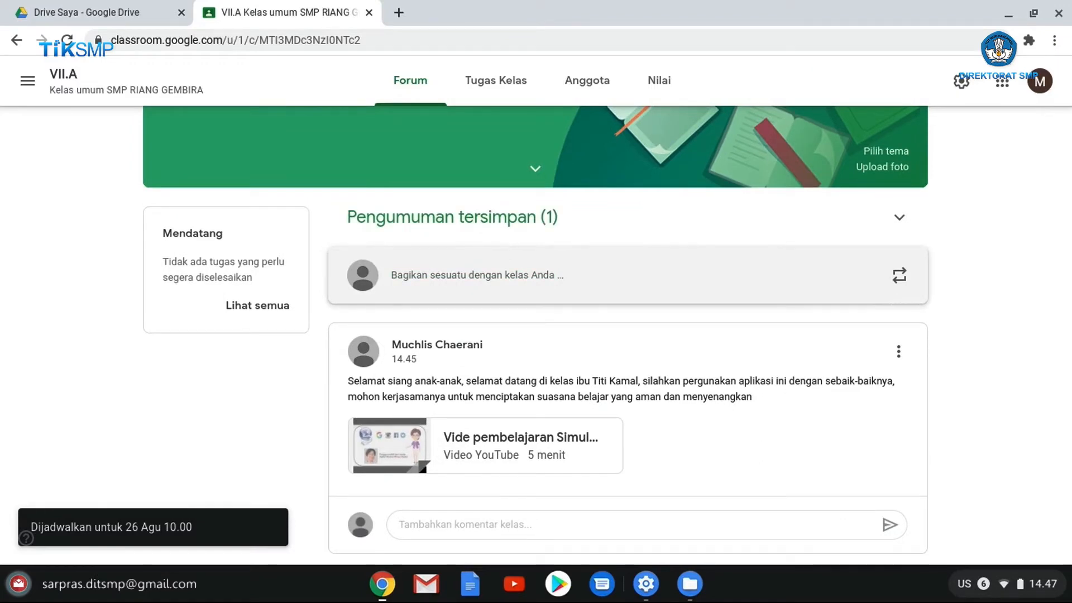
{"action": "left_click", "coordinate": [475, 219]}
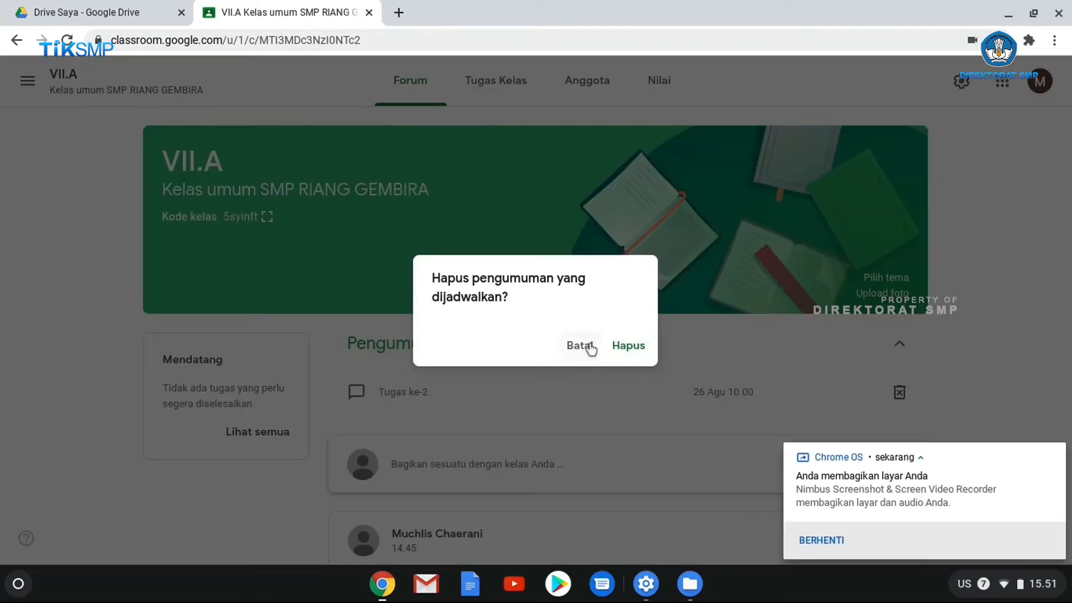
{"action": "left_click", "coordinate": [581, 345]}
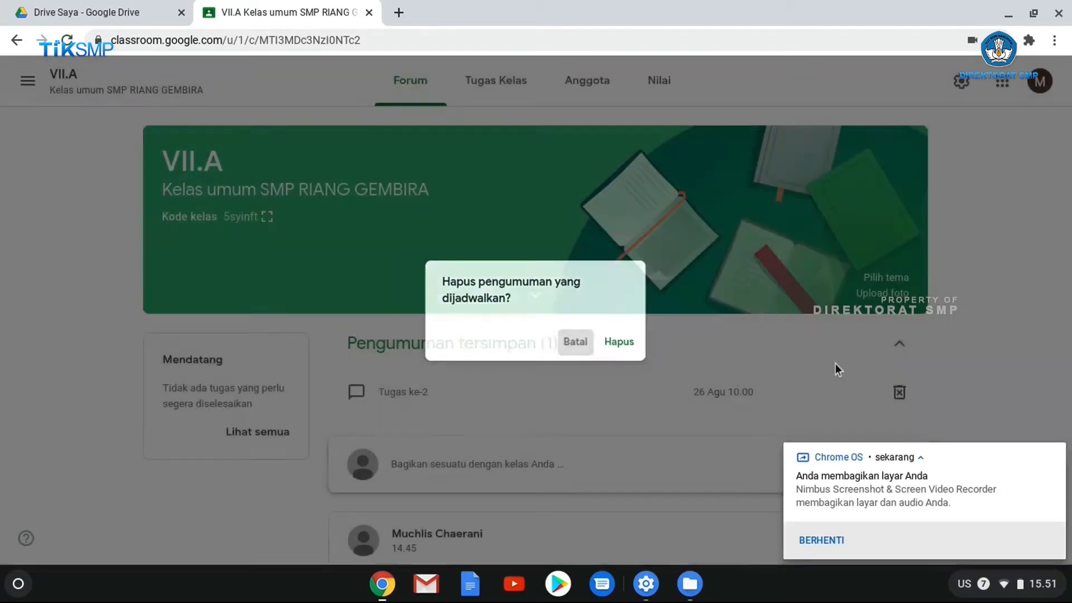
{"action": "left_click", "coordinate": [1053, 453]}
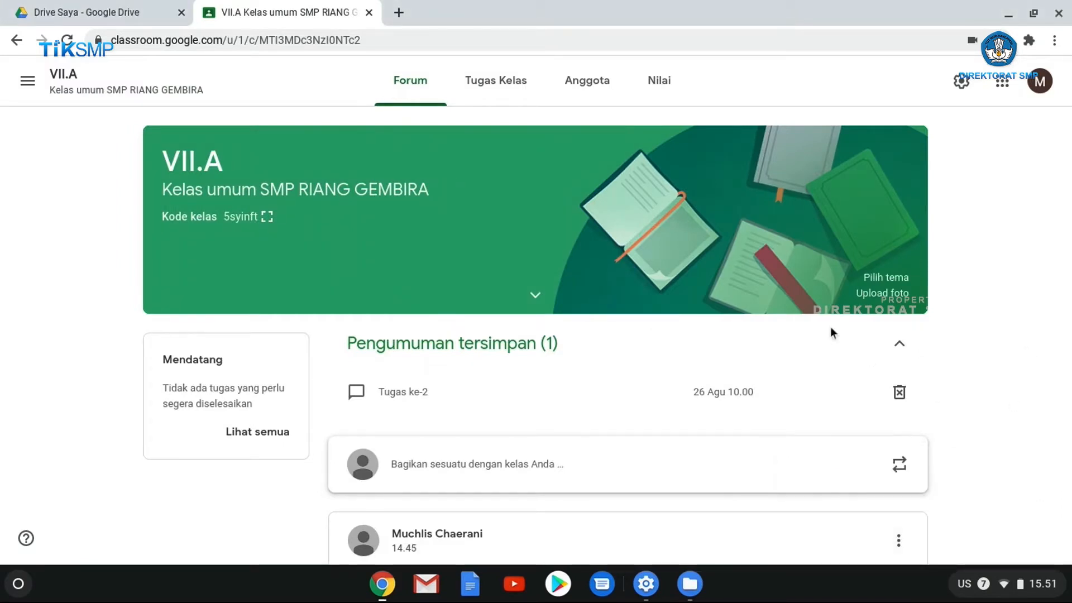
Step: Go to the class's Tugas Kelas page and look over the types of classwork that can be created
{"action": "left_click", "coordinate": [477, 83]}
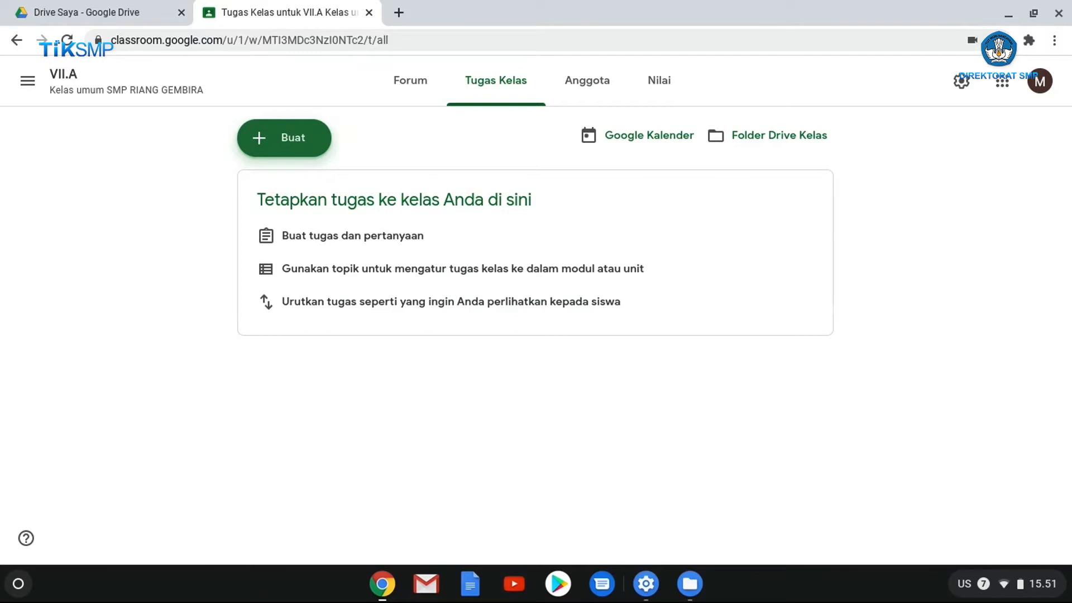
{"action": "left_click", "coordinate": [260, 140]}
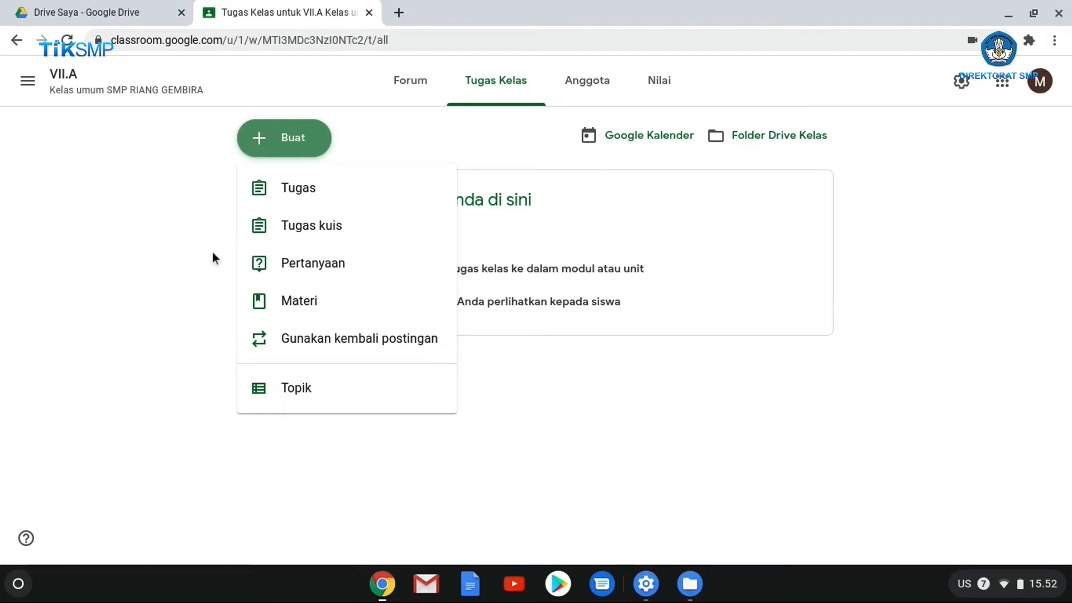
{"action": "left_click", "coordinate": [162, 273]}
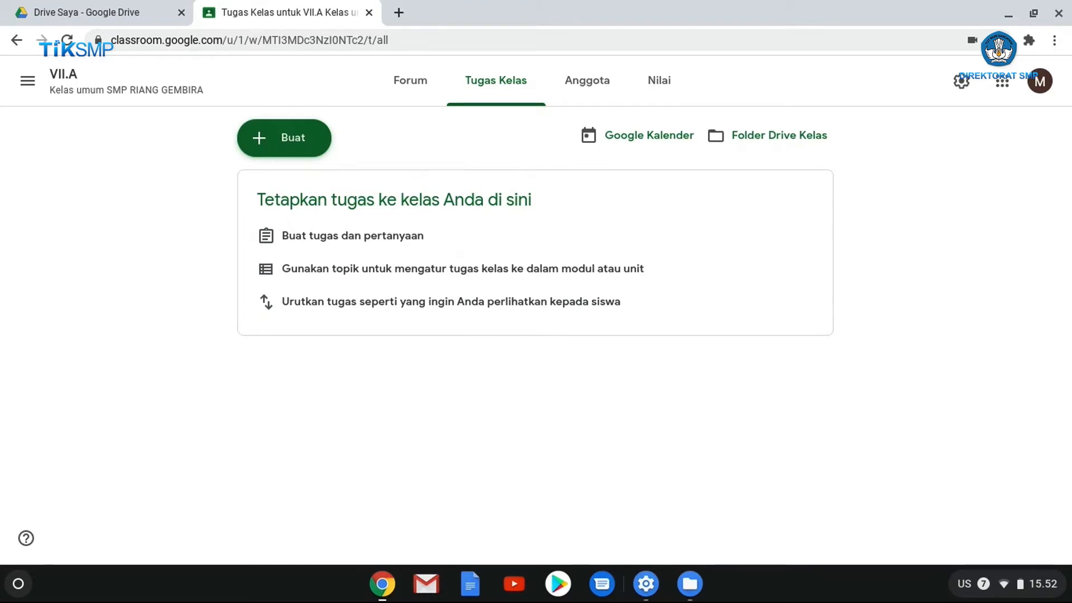
Step: Create a classwork topic named "Topik 1 - Besaran"
{"action": "left_click", "coordinate": [306, 151]}
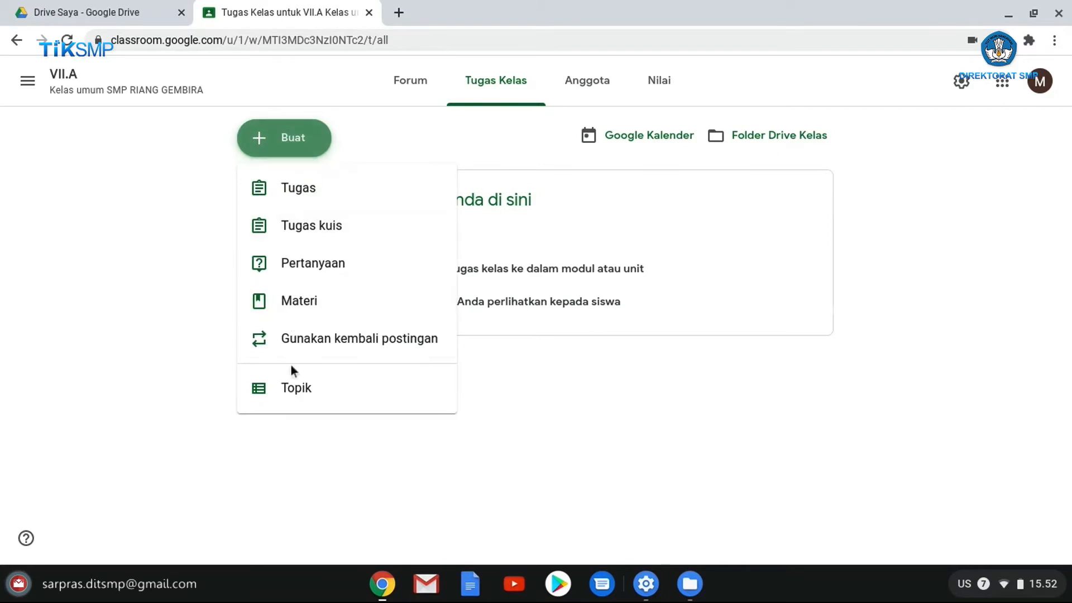
{"action": "left_click", "coordinate": [288, 388]}
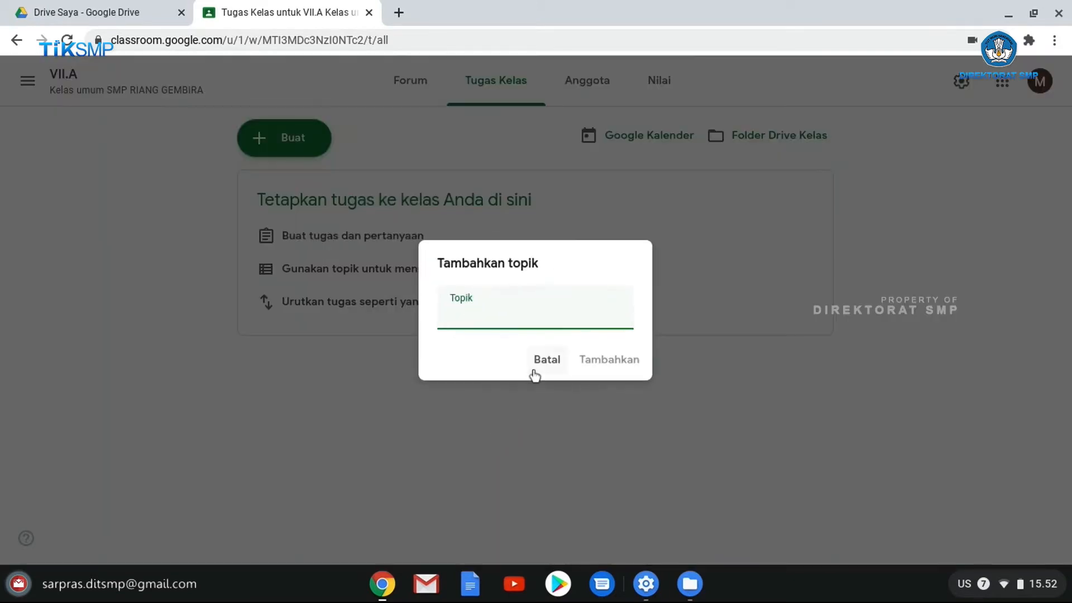
{"action": "type", "text": "B"}
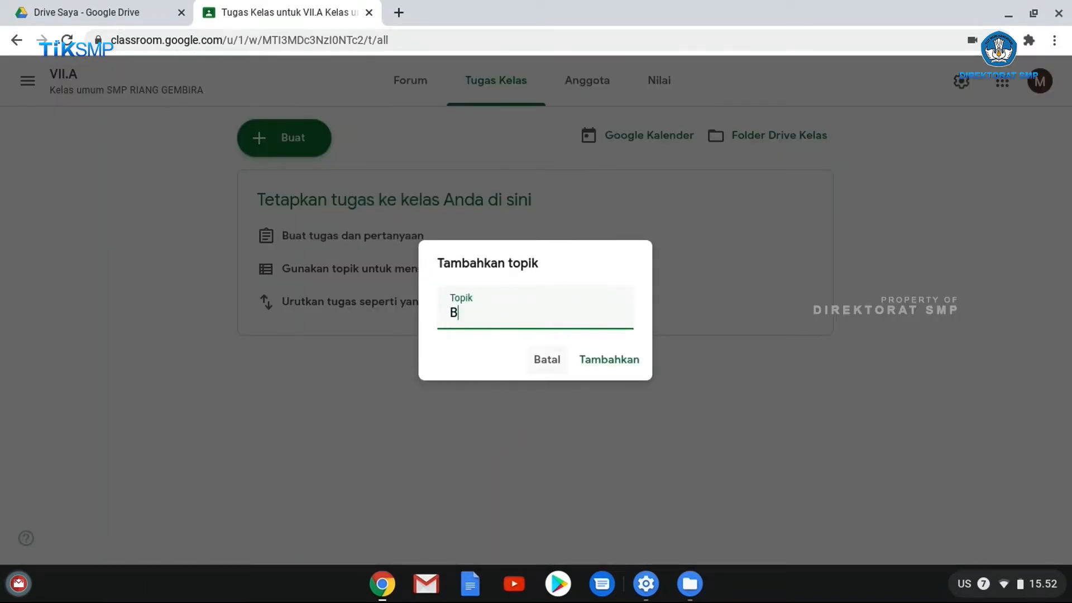
{"action": "key", "text": "BackSpace"}
{"action": "type", "text": "Topoi"}
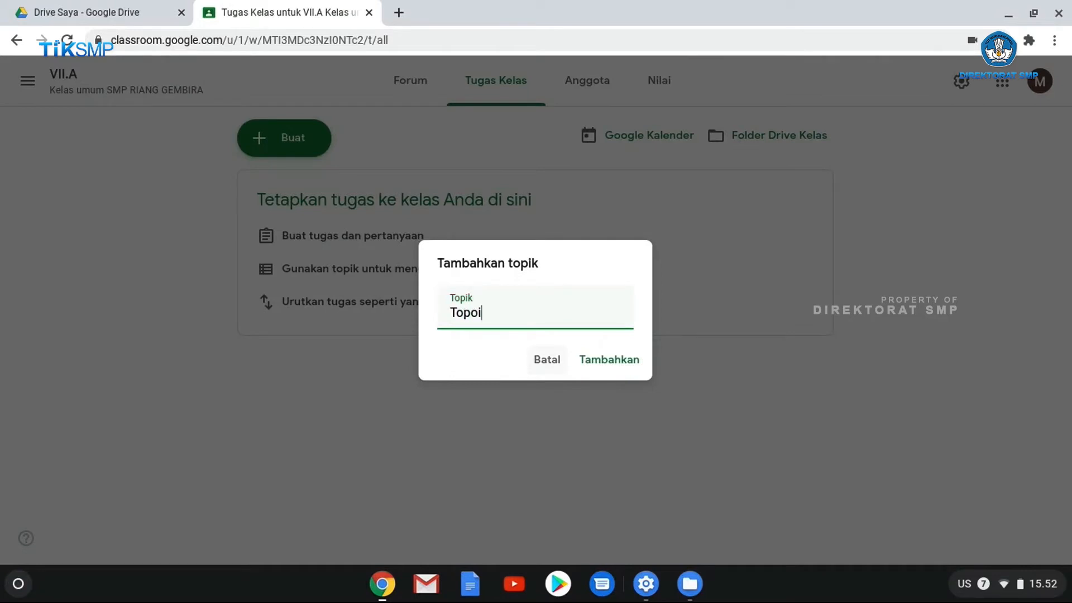
{"action": "key", "text": "BackSpace"}
{"action": "key", "text": "BackSpace"}
{"action": "type", "text": "ik 1"}
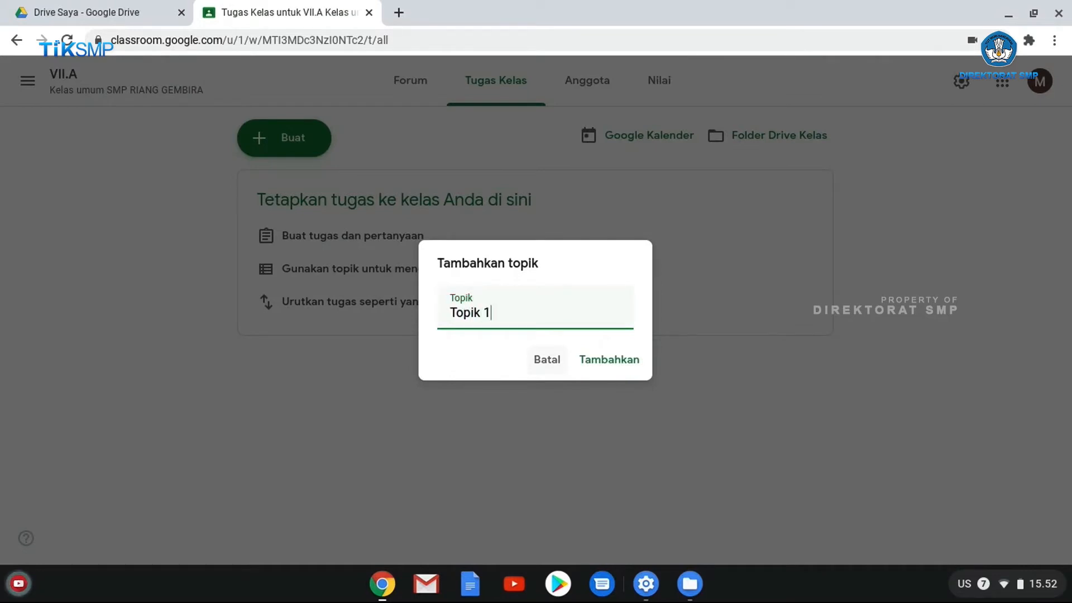
{"action": "type", "text": " =-"}
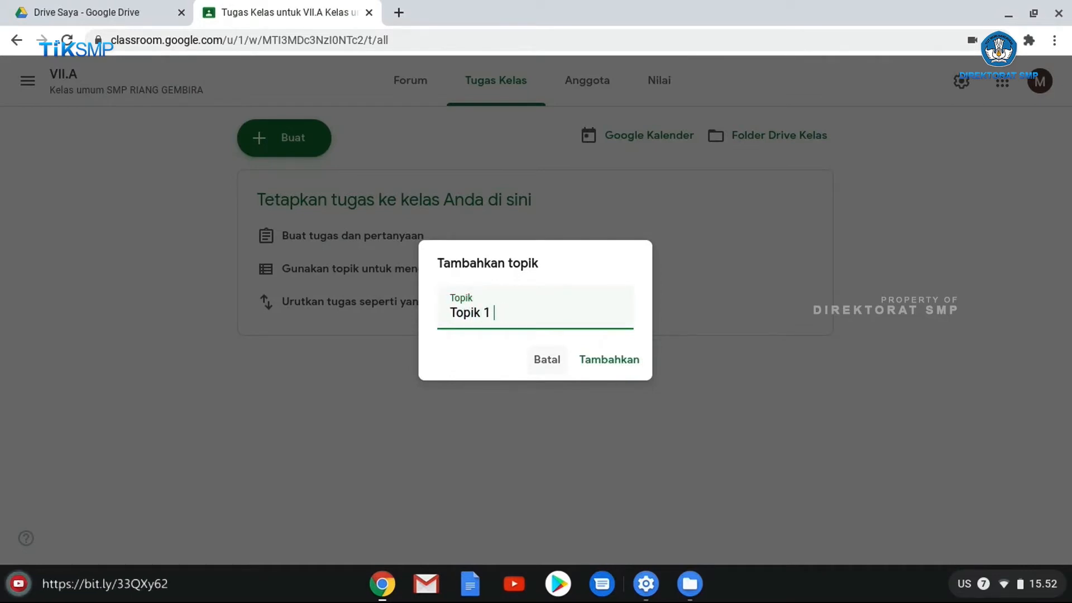
{"action": "type", "text": " Besaran"}
{"action": "left_click", "coordinate": [630, 363]}
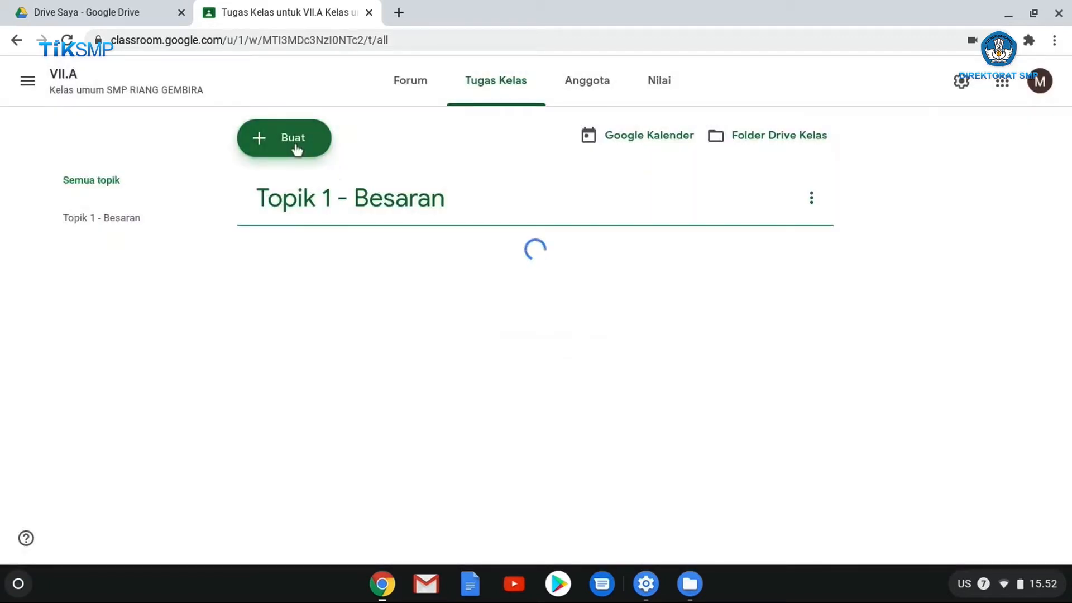
Step: Add a second classwork topic named "Topik 2 - Besaran"
{"action": "left_click", "coordinate": [293, 144]}
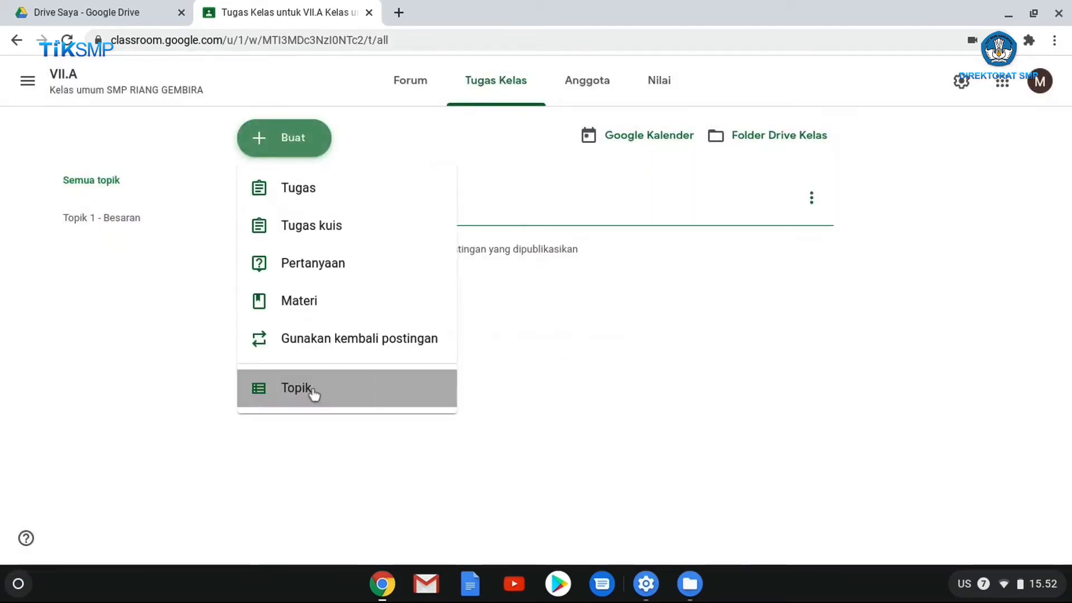
{"action": "left_click", "coordinate": [314, 395]}
{"action": "type", "text": "T"}
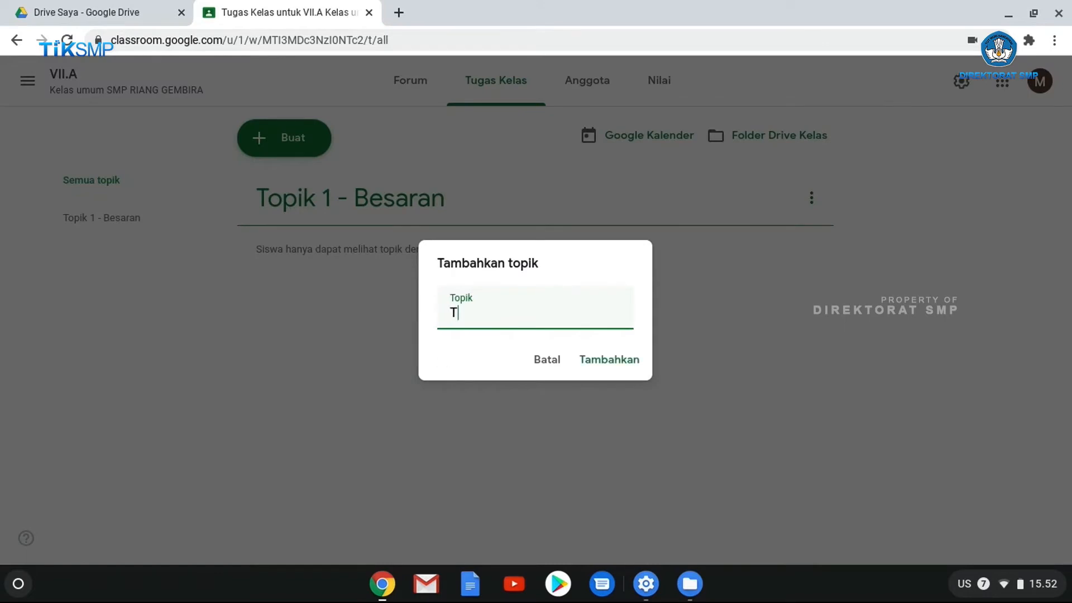
{"action": "type", "text": "opik - 2"}
{"action": "type", "text": "Besaran"}
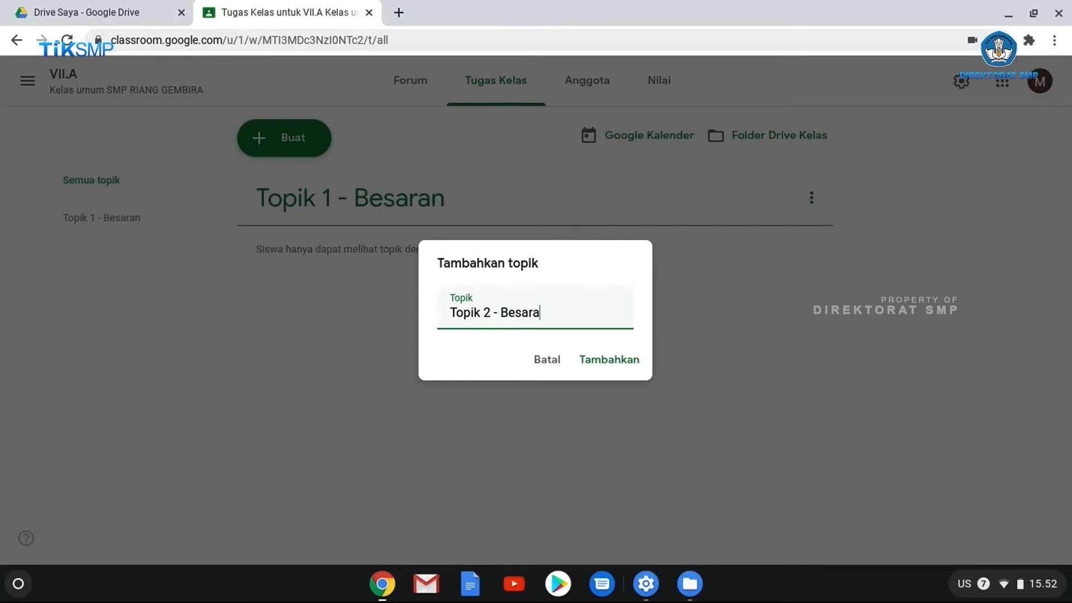
{"action": "left_click", "coordinate": [608, 361]}
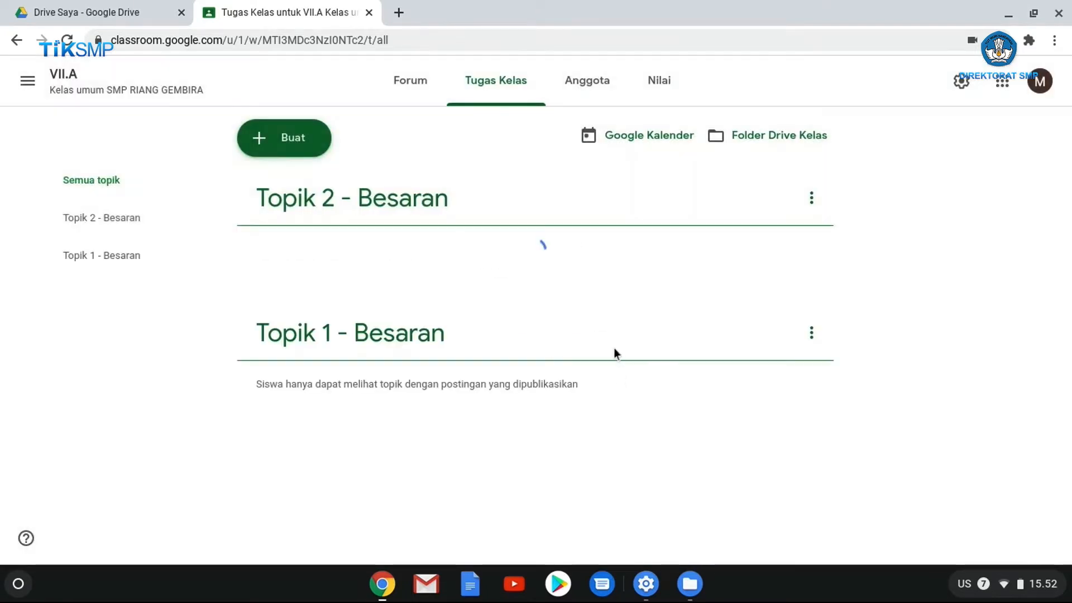
Step: Add a third classwork topic named "Topik 3 - Asam, Basa dan Garam"
{"action": "left_click", "coordinate": [308, 140]}
{"action": "left_click", "coordinate": [682, 269]}
{"action": "type", "text": "Topik 3 - Suh"}
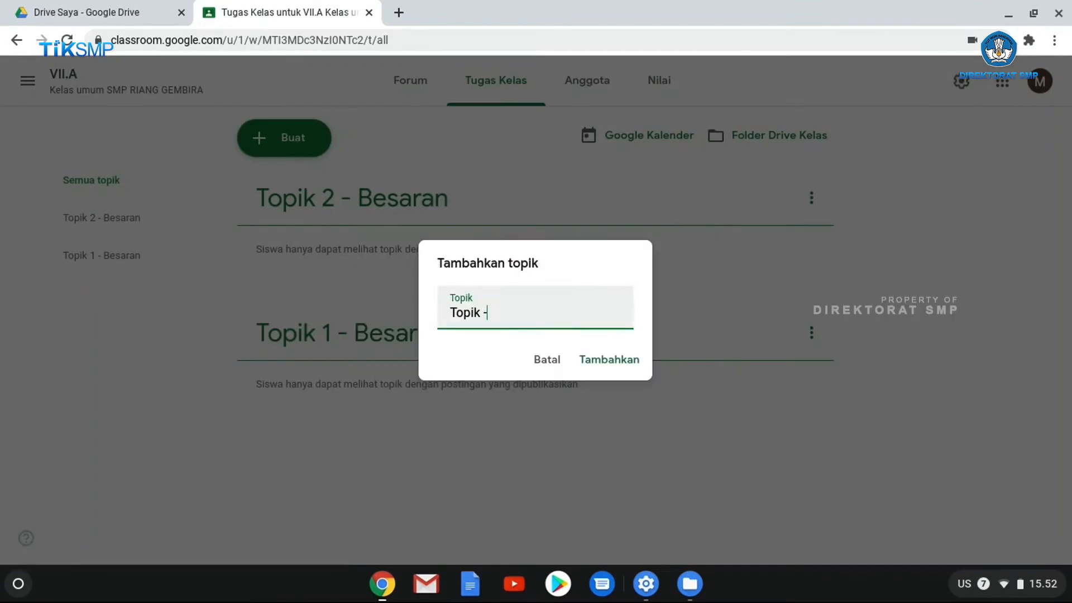
{"action": "key", "text": "BackSpace"}
{"action": "key", "text": "BackSpace"}
{"action": "key", "text": "BackSpace"}
{"action": "type", "text": "Asam, Basa dan Garam"}
{"action": "left_click", "coordinate": [607, 360]}
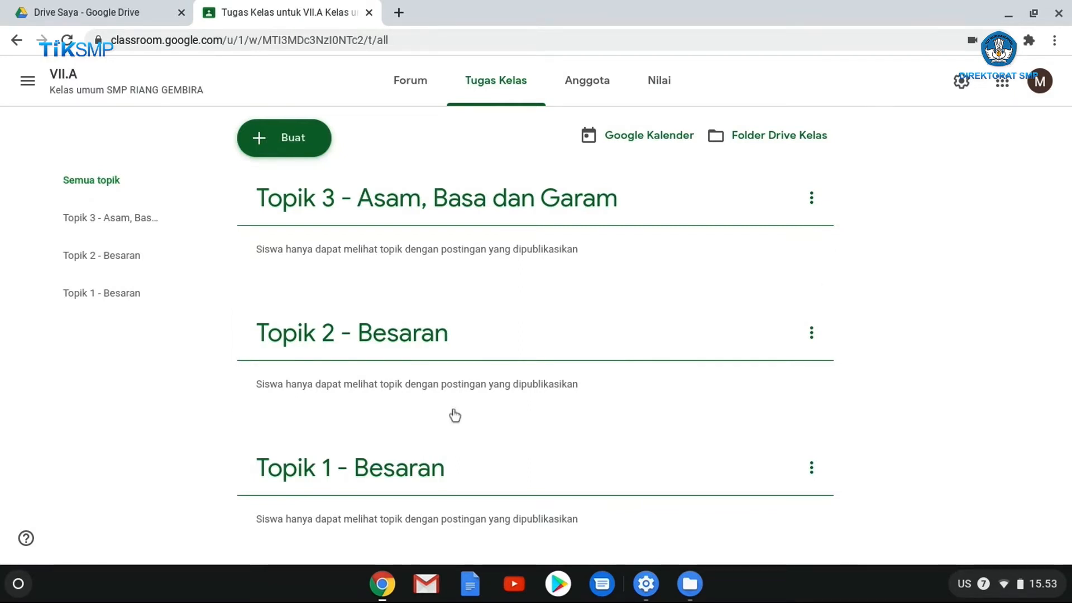
Step: Start a new Materi post, dismiss the introductory tip and look over the available attachment sources
{"action": "scroll", "coordinate": [463, 380], "scroll_direction": "down", "scroll_amount": 1}
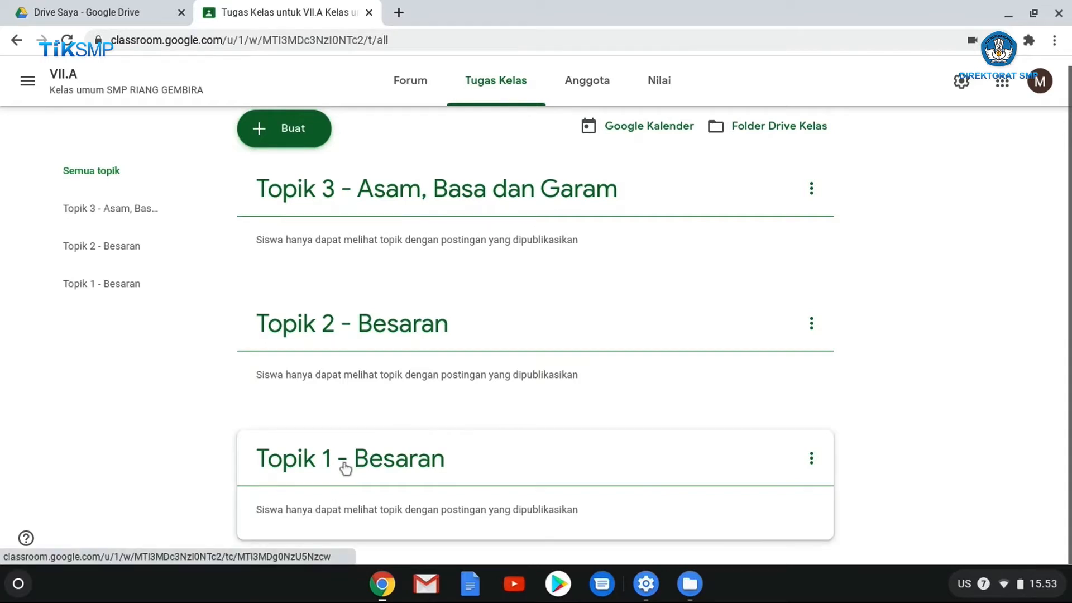
{"action": "left_click", "coordinate": [263, 143]}
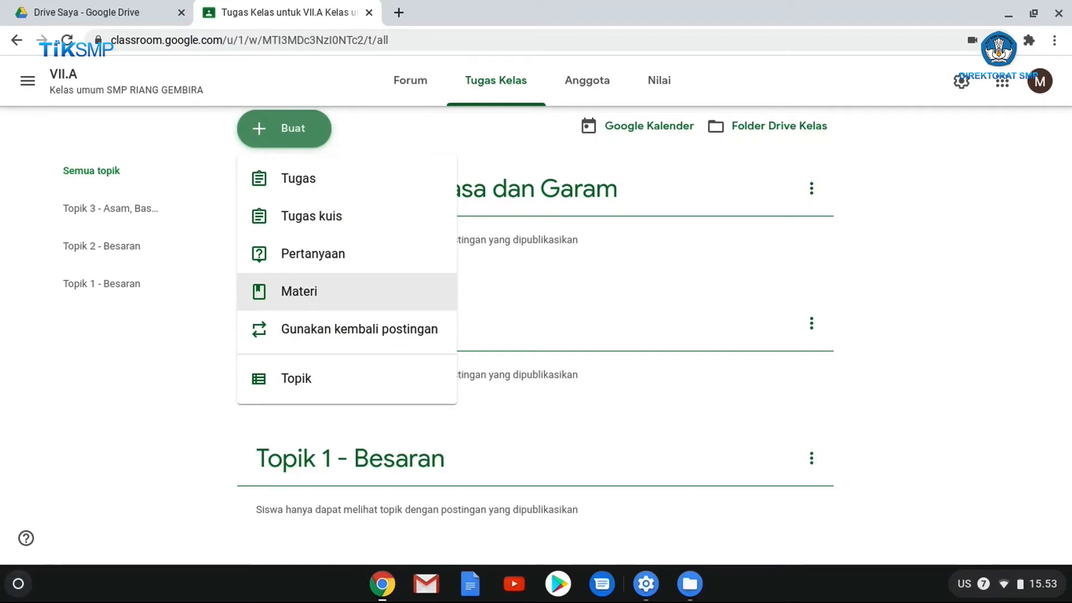
{"action": "left_click", "coordinate": [307, 295]}
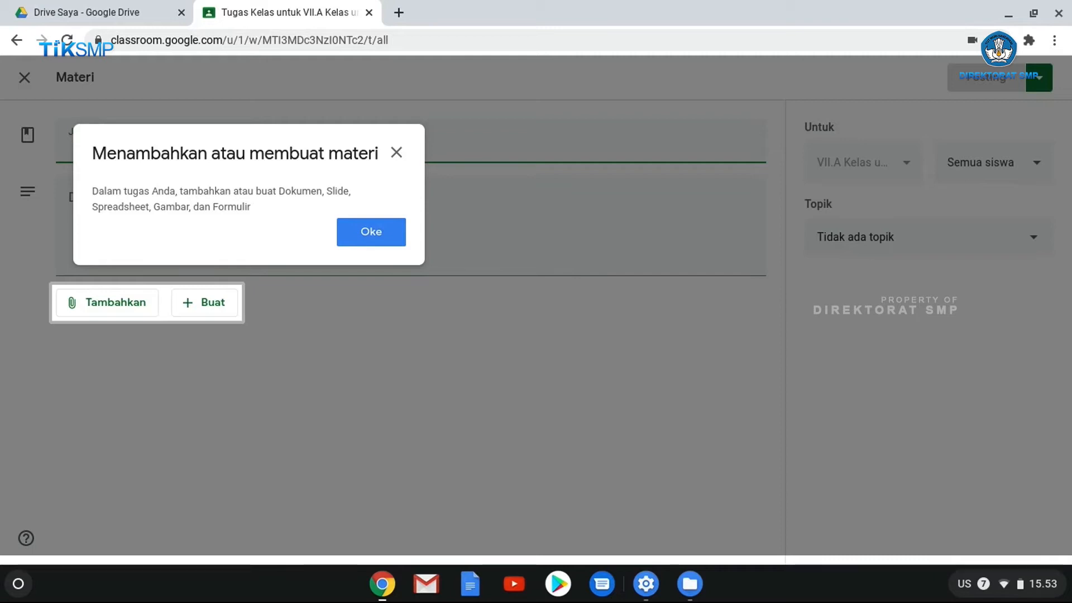
{"action": "left_click", "coordinate": [385, 237]}
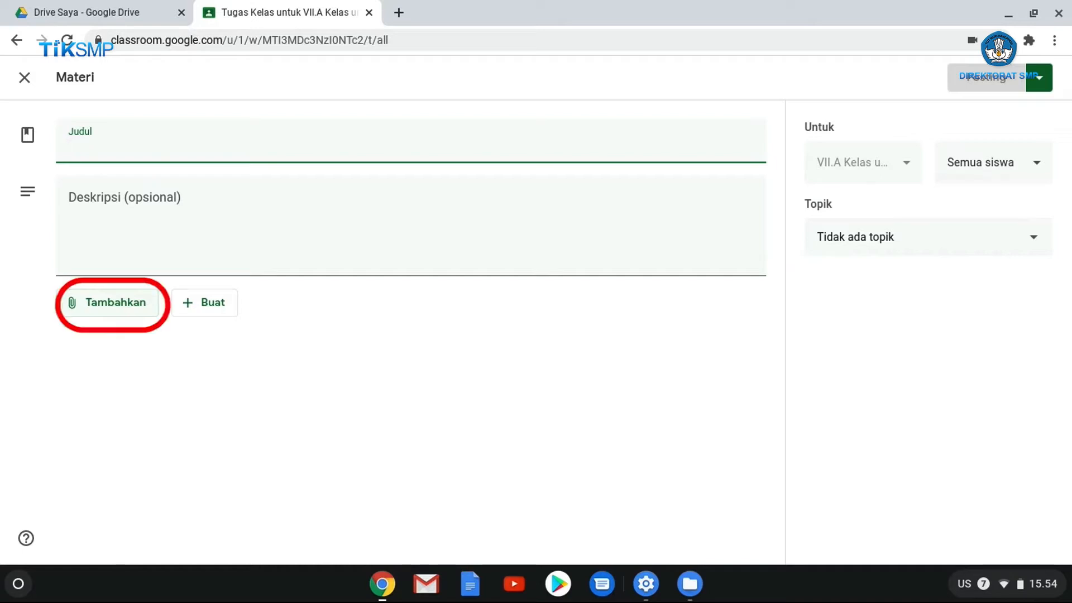
{"action": "left_click", "coordinate": [126, 303]}
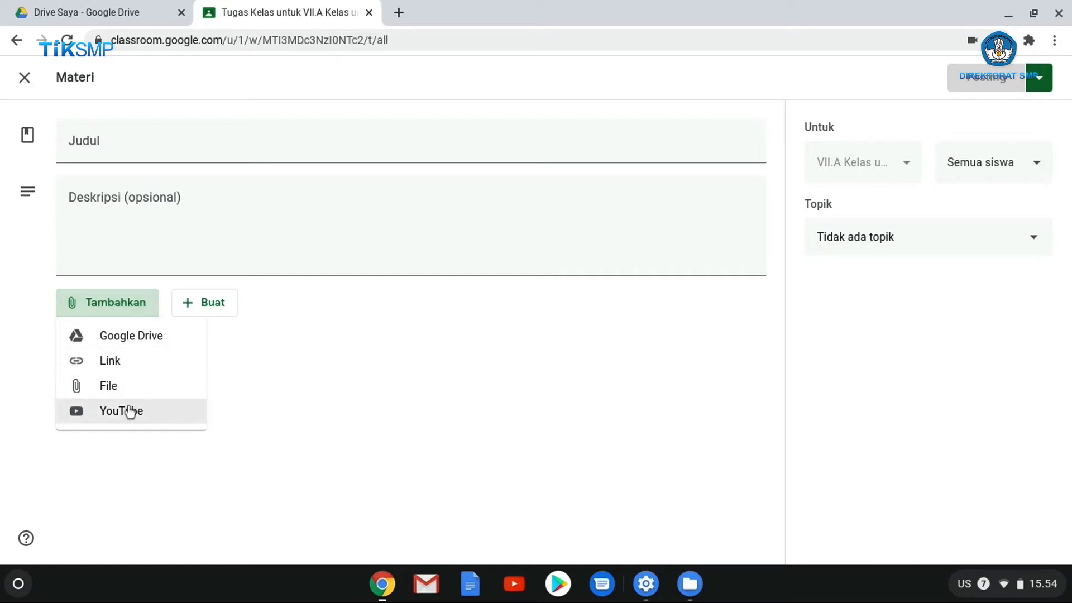
{"action": "key", "text": "Escape"}
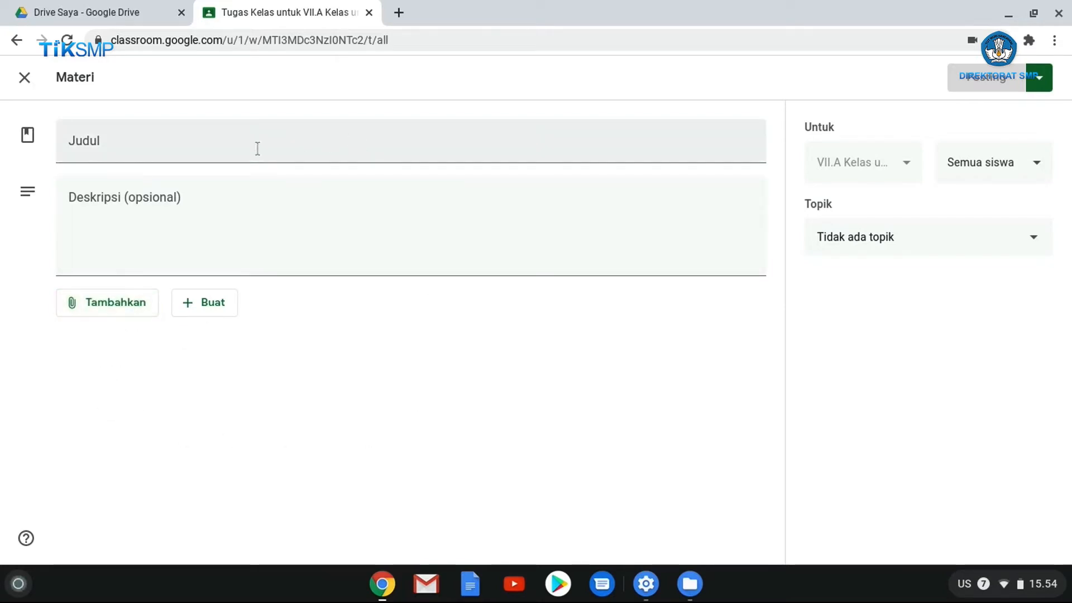
Step: Title the material "Pengertian besaran pokok"
{"action": "left_click", "coordinate": [106, 142]}
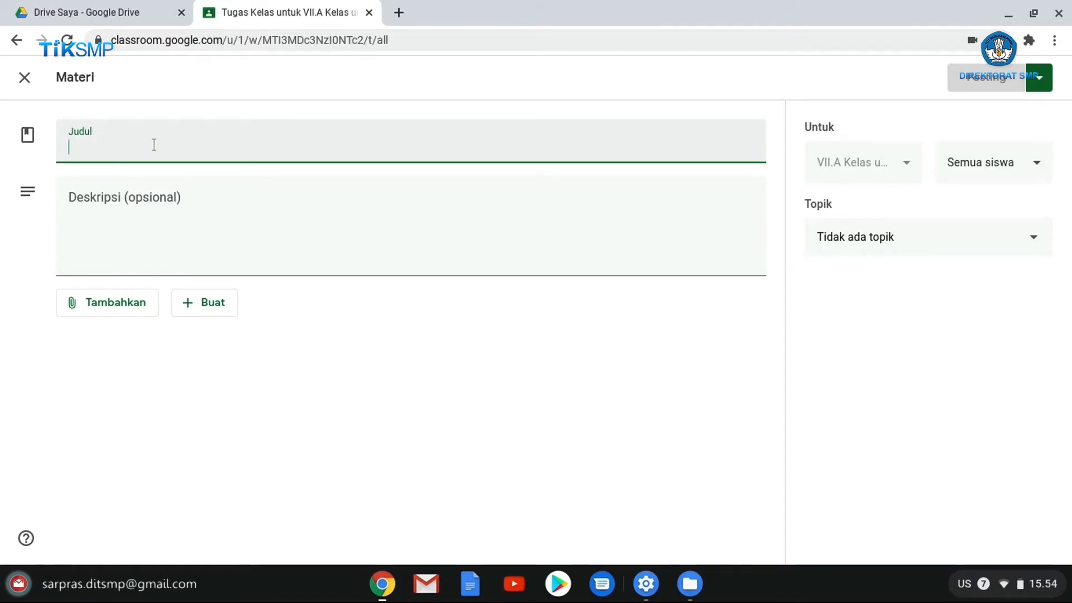
{"action": "type", "text": "P"}
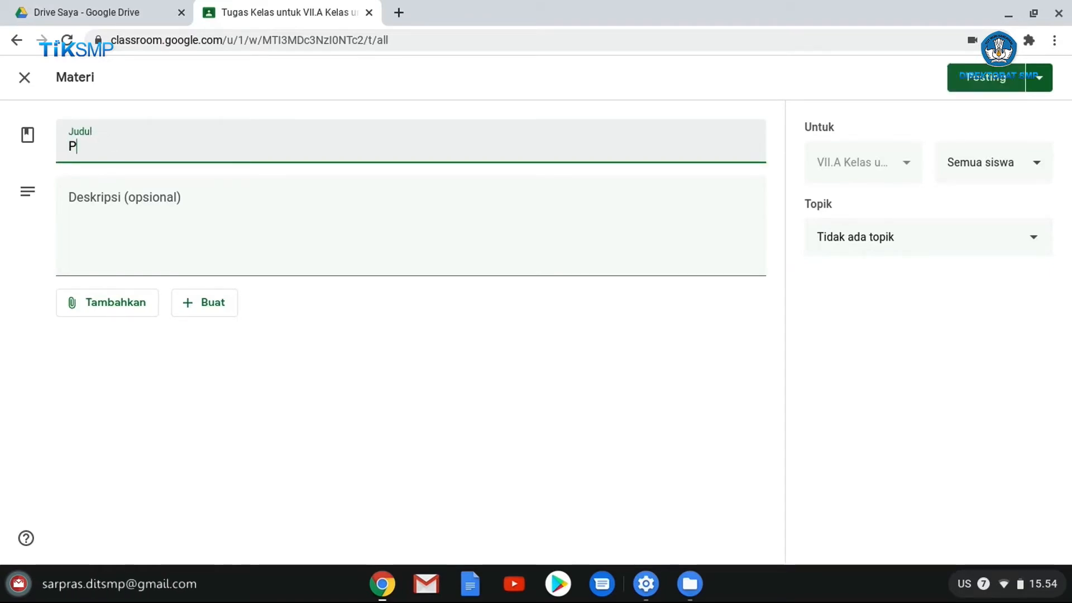
{"action": "type", "text": "engertian b"}
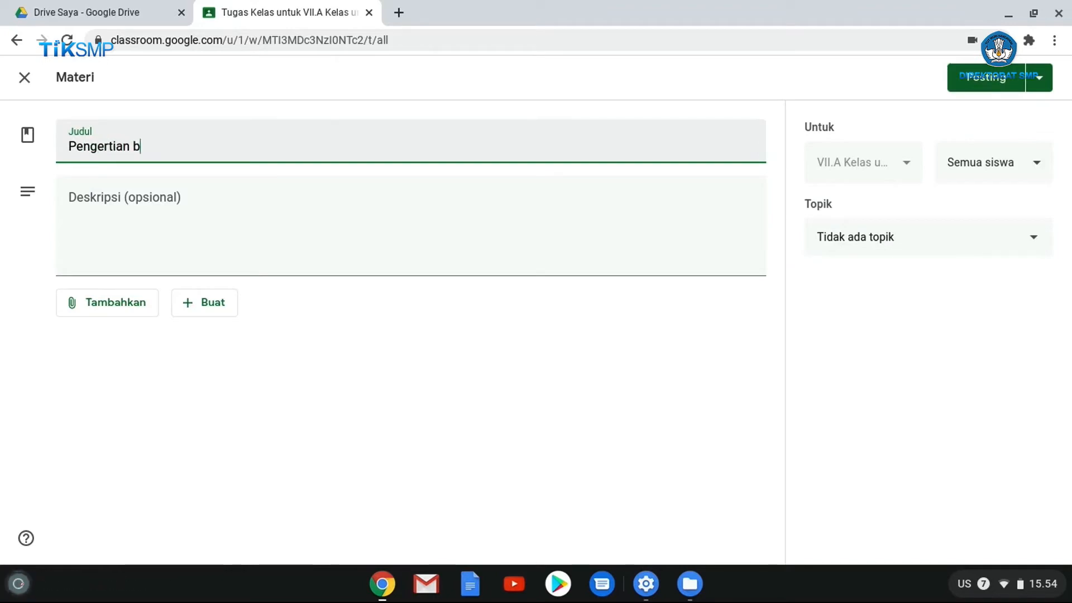
{"action": "type", "text": "esaran p"}
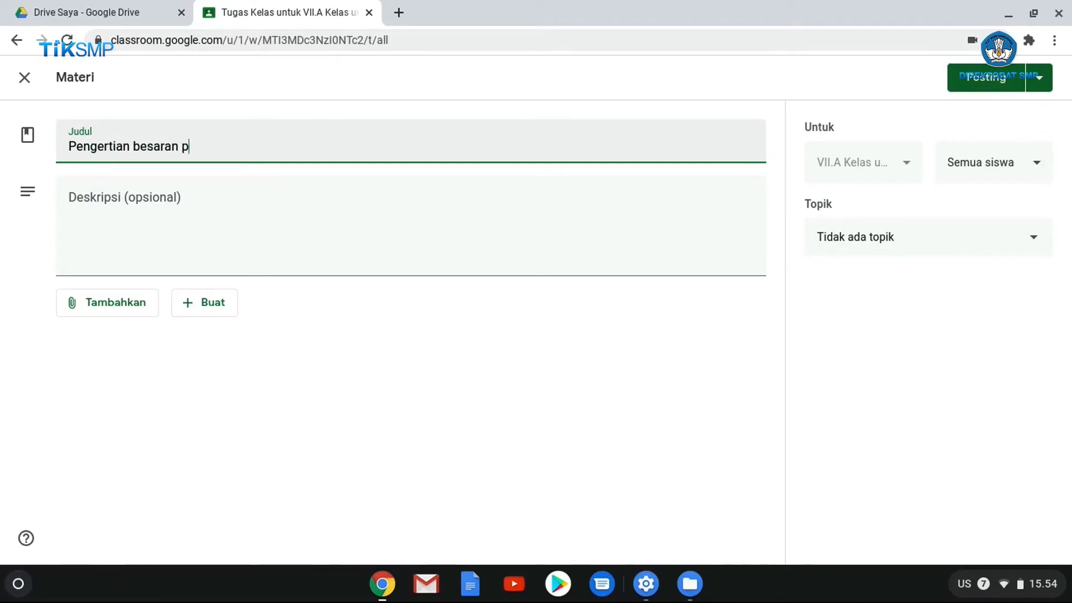
{"action": "type", "text": "okok"}
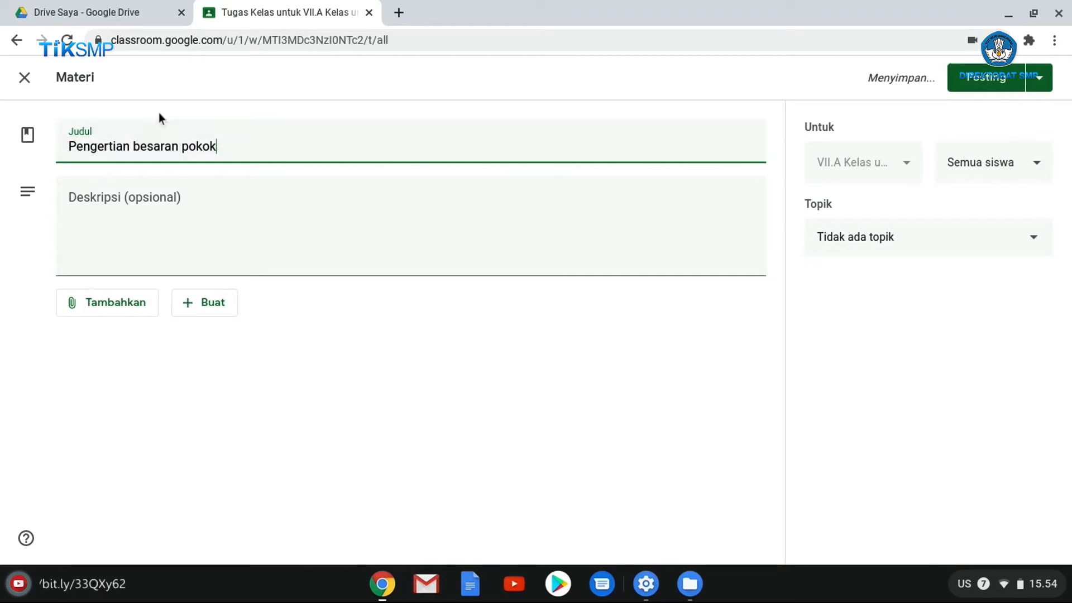
Step: Enter the material's description "Baca dan simak materi dibawah ini, agar kalian memahami mengenai besaran pokok"
{"action": "key", "text": "Tab"}
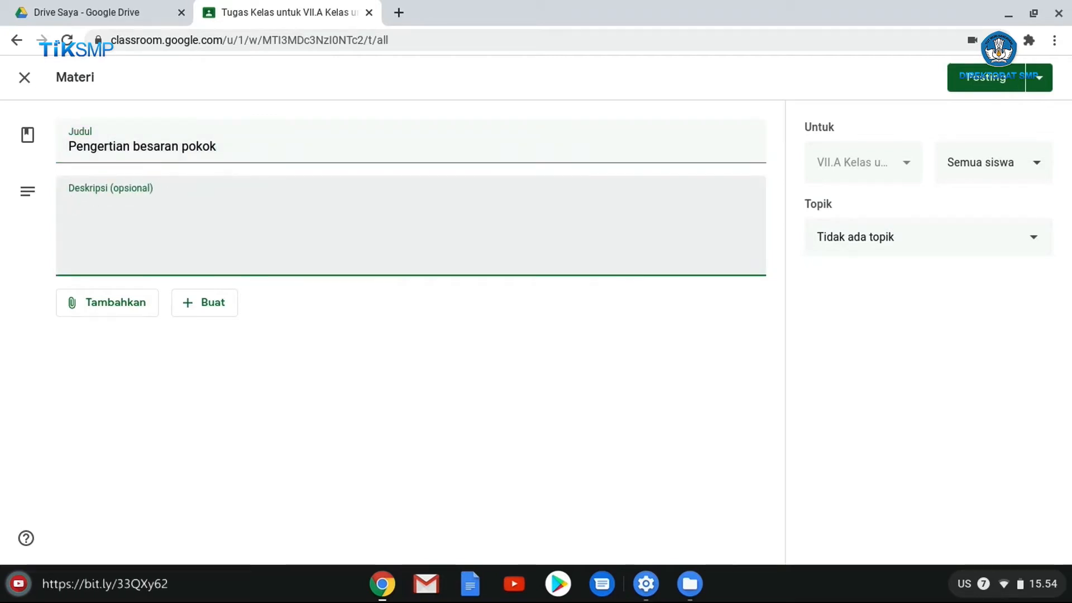
{"action": "type", "text": "Baca dan simak materi dibawah ini"}
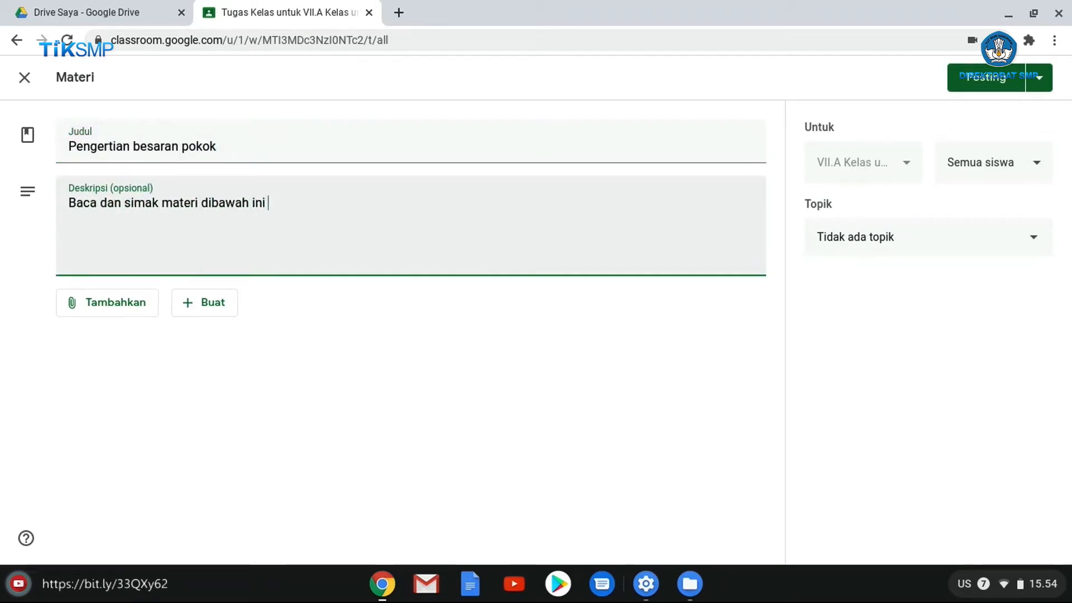
{"action": "key", "text": "BackSpace"}
{"action": "type", "text": ", agar kalian m"}
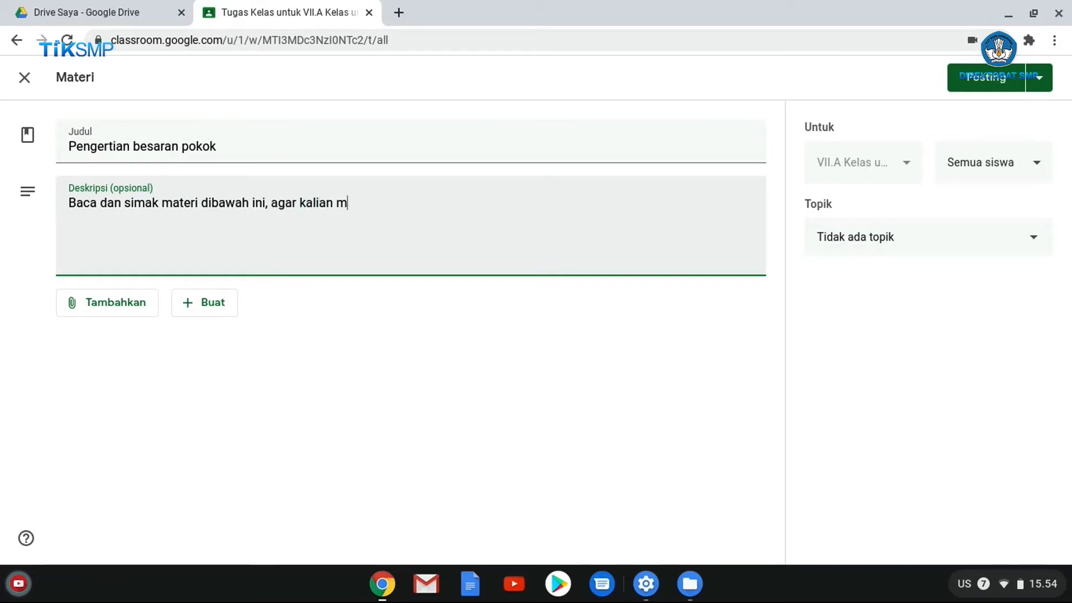
{"action": "type", "text": "emahami mengenai besaran po"}
{"action": "type", "text": "kok"}
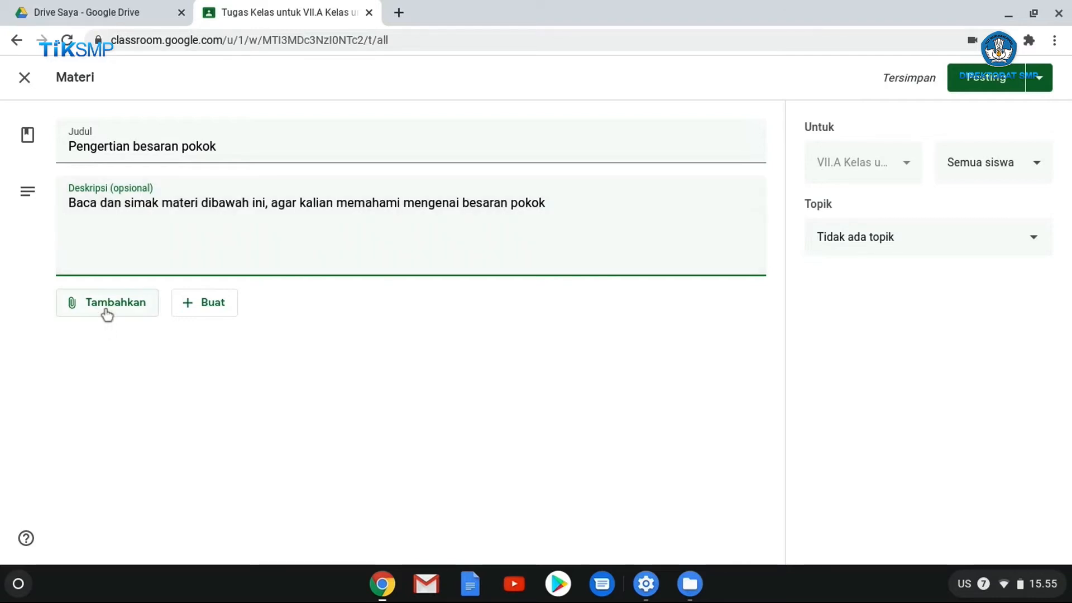
Step: Check the file attachment dialog and Drive Saya for files, then return to the material and review its attachment sources
{"action": "left_click", "coordinate": [107, 315]}
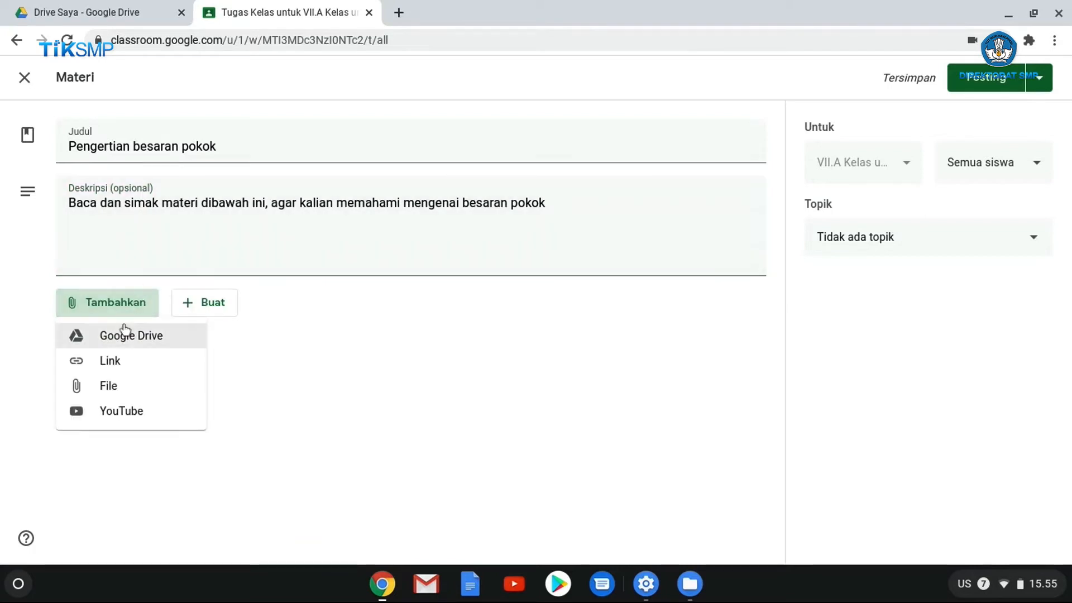
{"action": "left_click", "coordinate": [112, 393]}
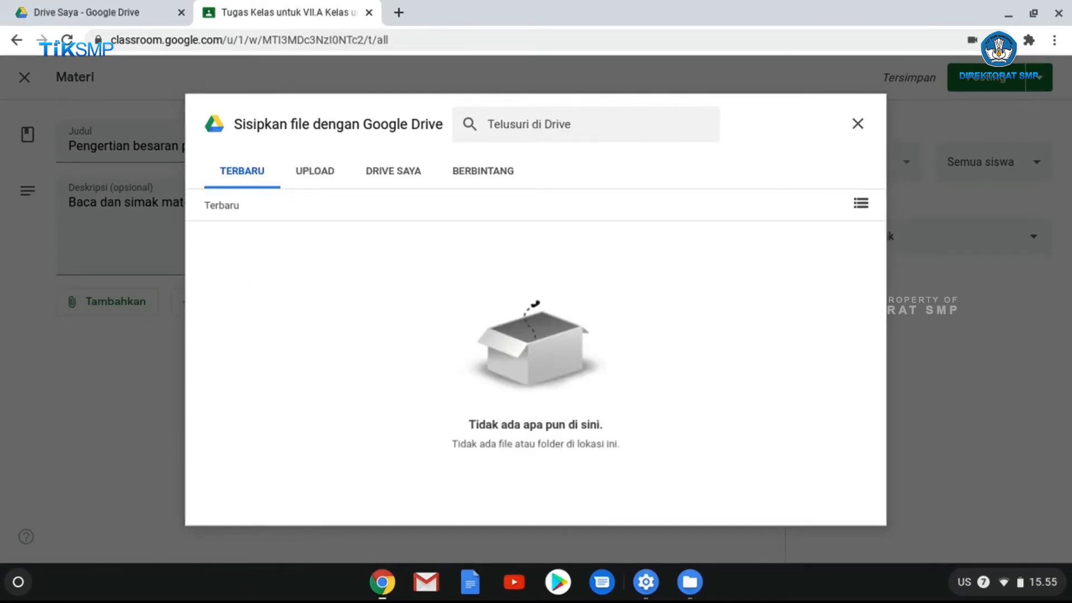
{"action": "left_click", "coordinate": [858, 125]}
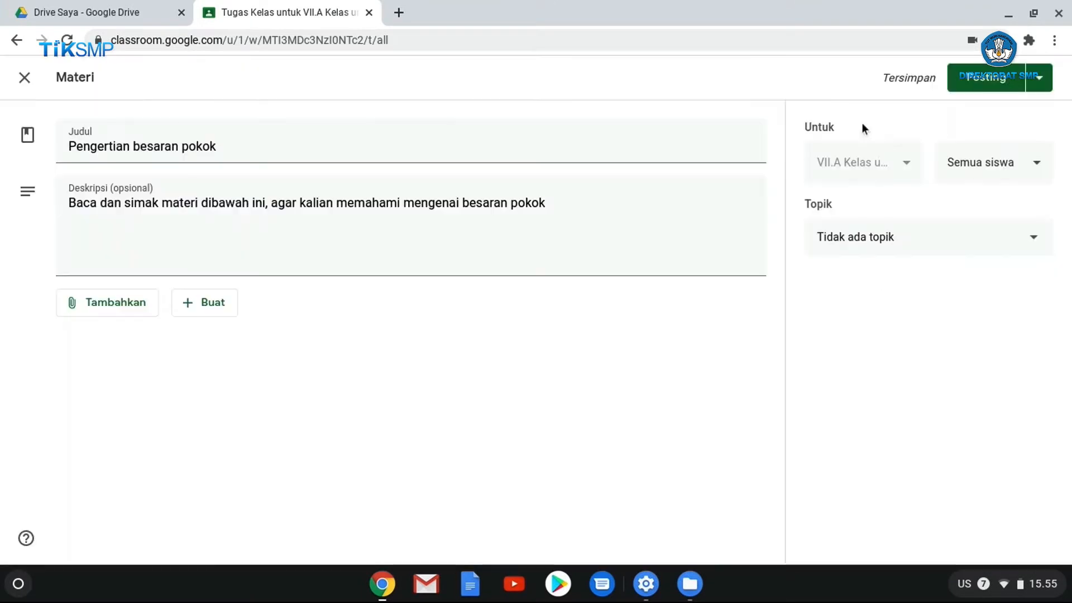
{"action": "left_click", "coordinate": [65, 9]}
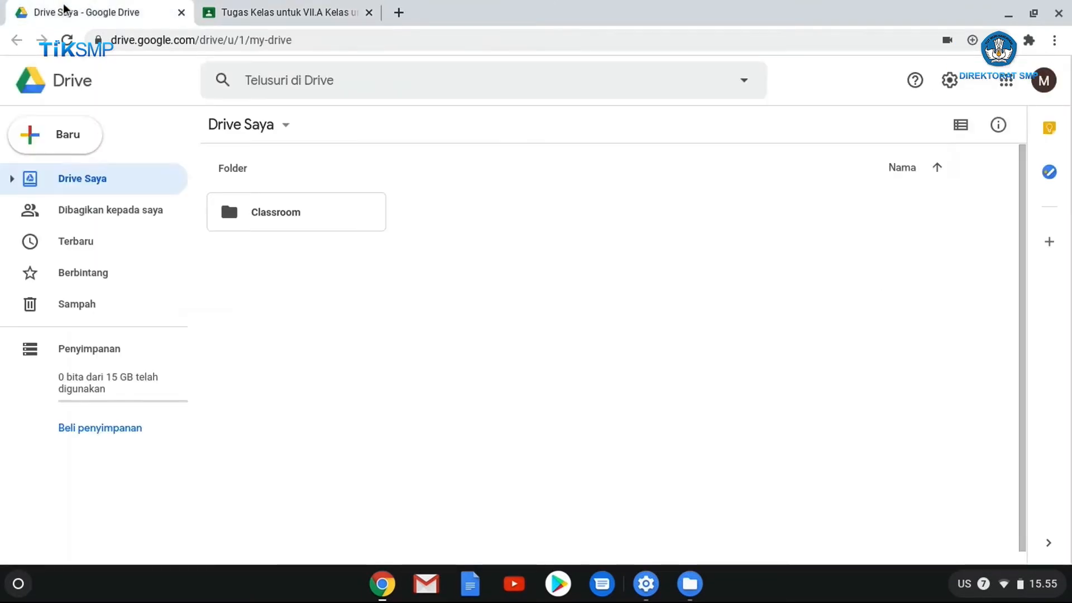
{"action": "left_click", "coordinate": [282, 12]}
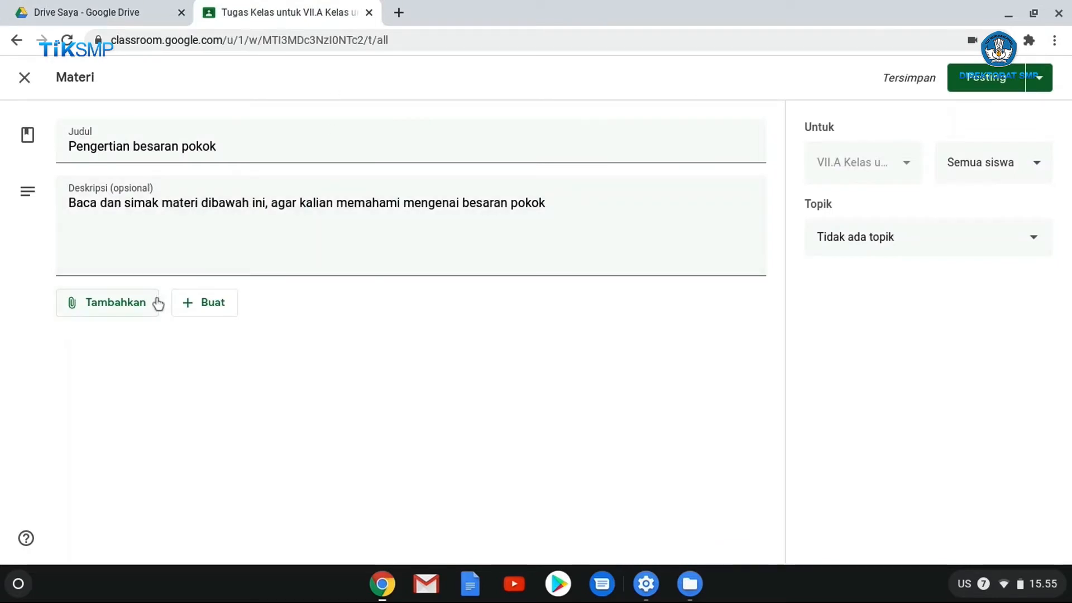
{"action": "left_click", "coordinate": [127, 302]}
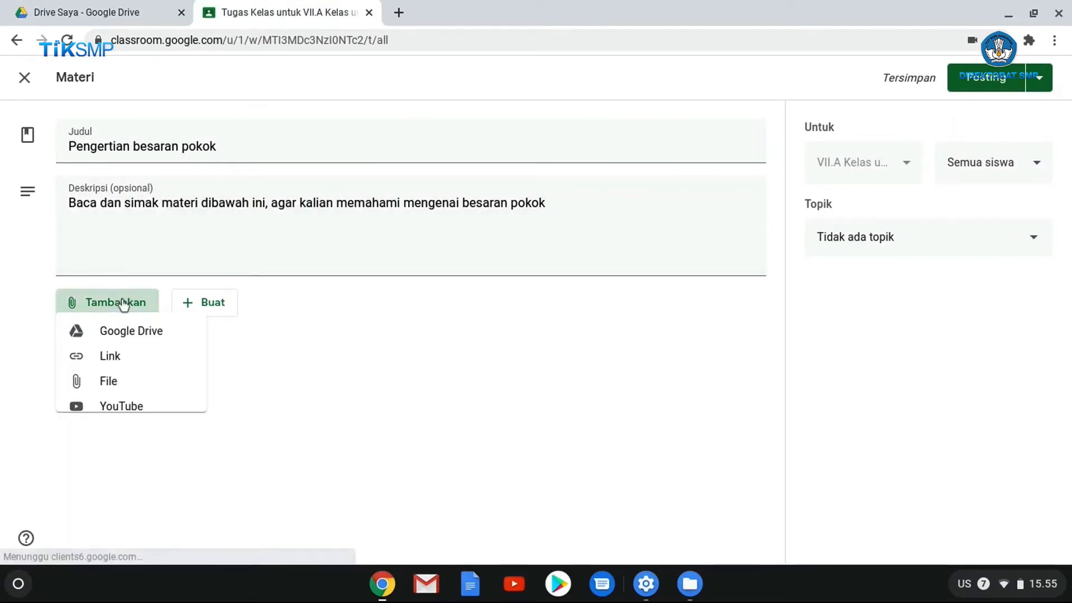
{"action": "left_click", "coordinate": [311, 360]}
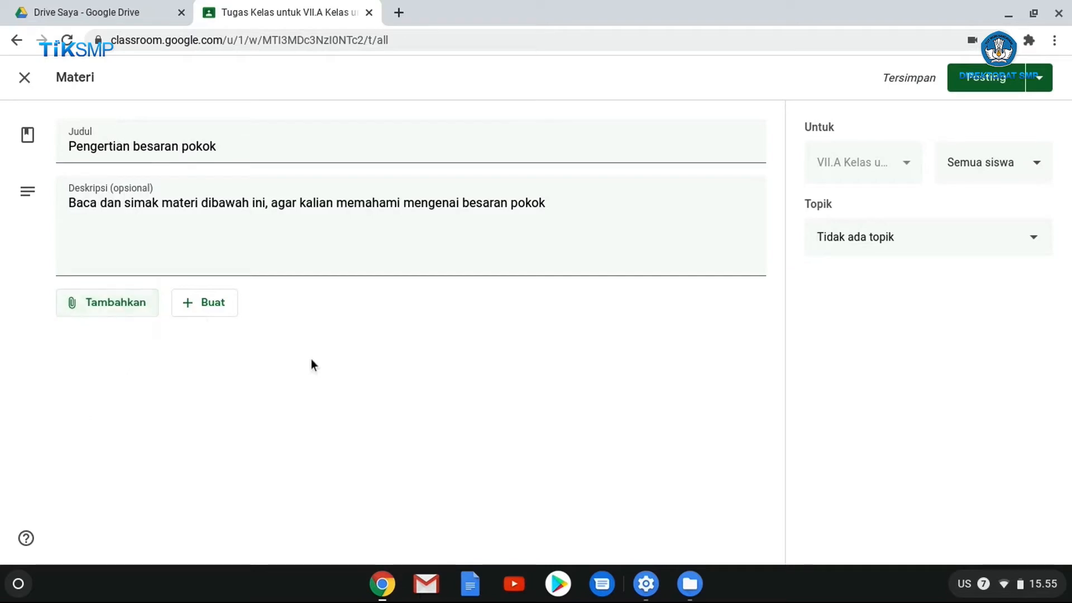
{"action": "left_click", "coordinate": [131, 306]}
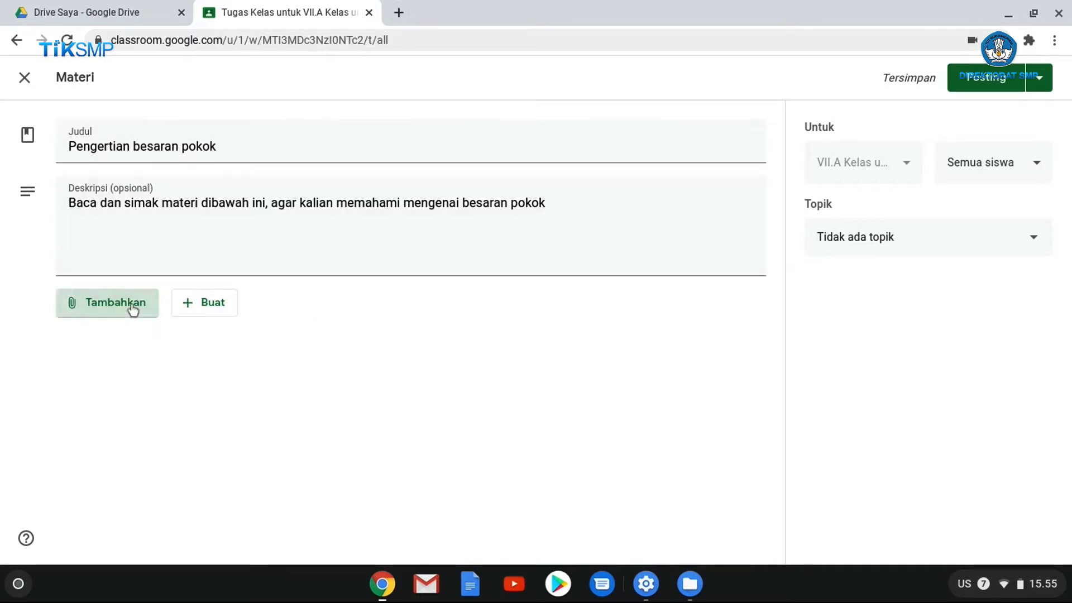
{"action": "left_click", "coordinate": [364, 371]}
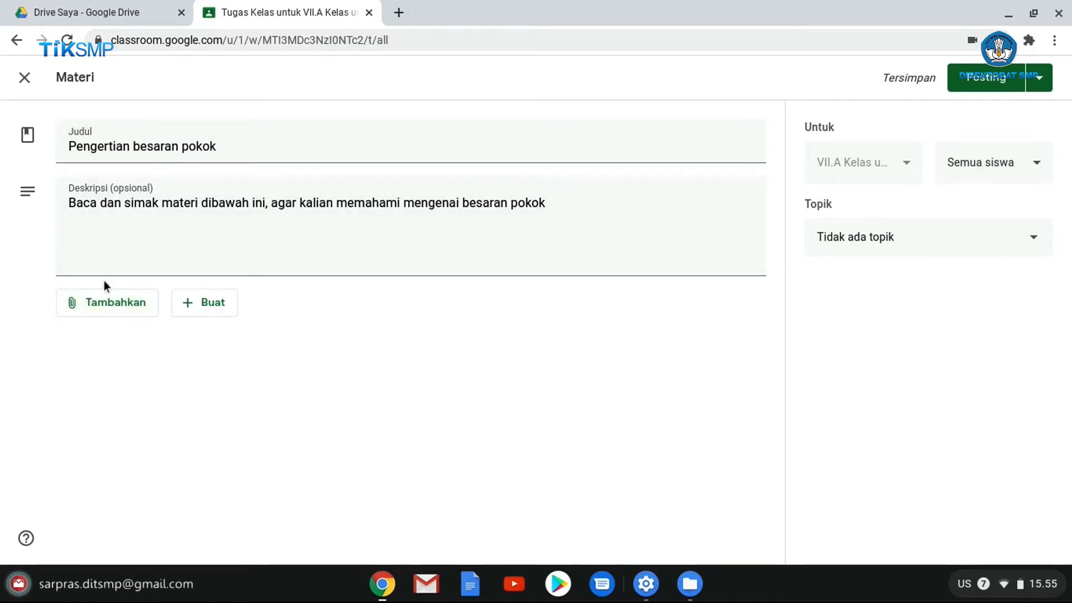
{"action": "left_click", "coordinate": [115, 307]}
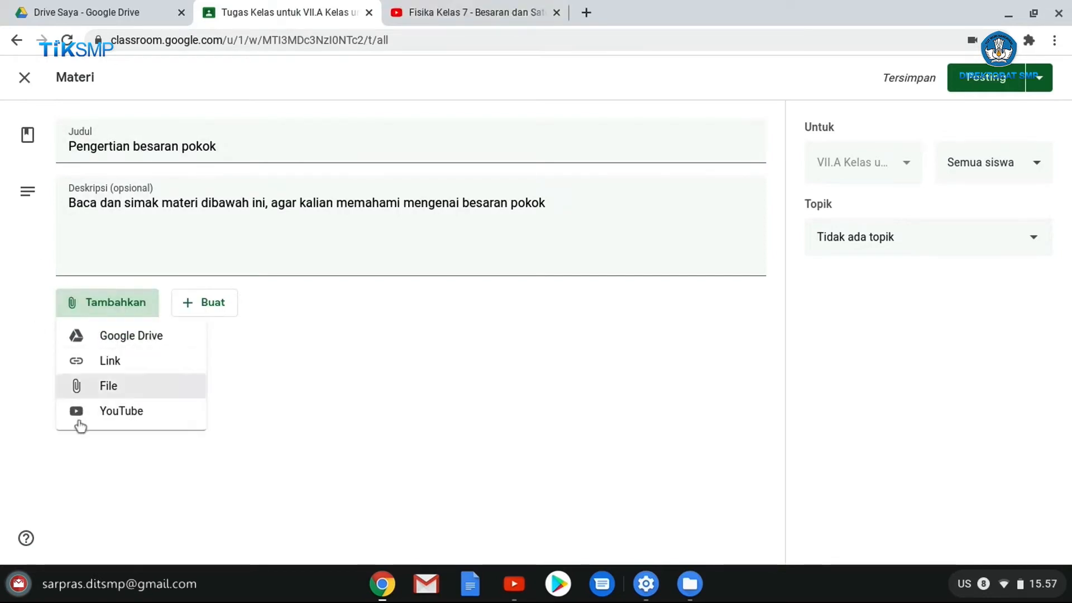
{"action": "left_click", "coordinate": [118, 412]}
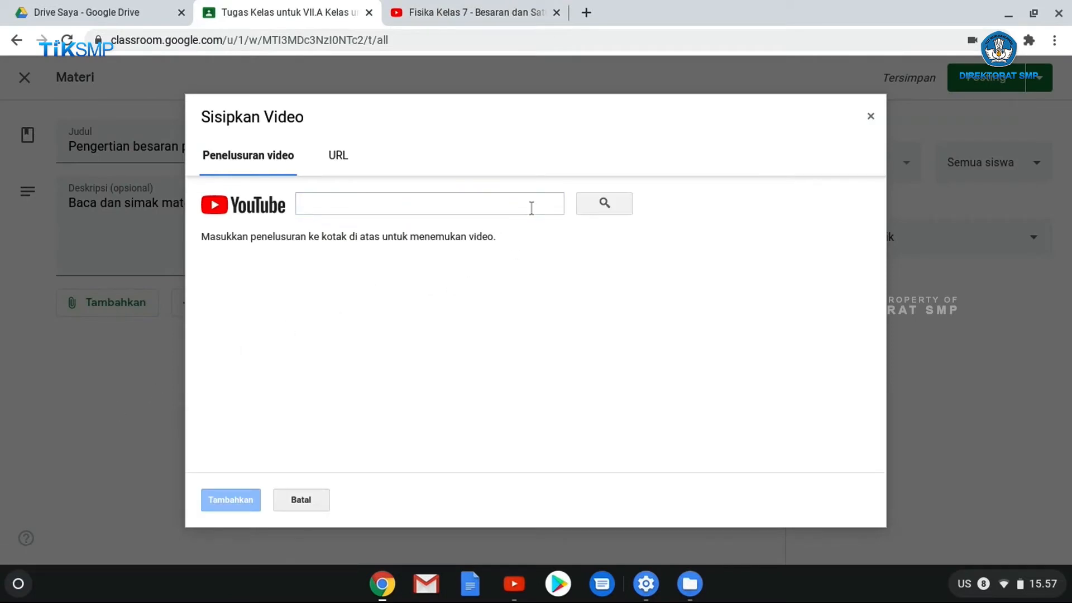
{"action": "left_click", "coordinate": [336, 158]}
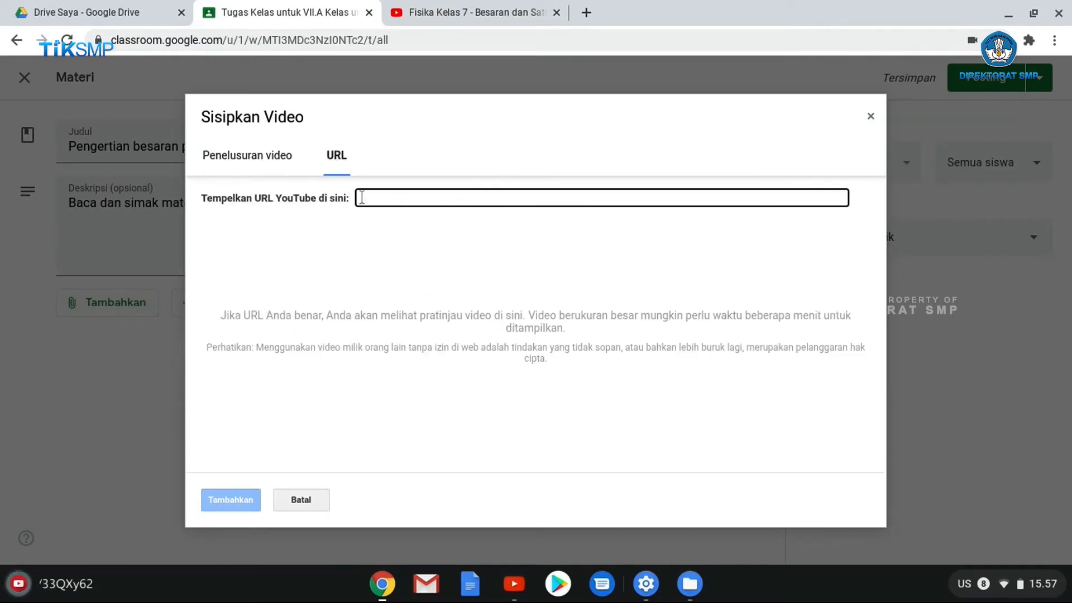
{"action": "type", "text": "https://www.youtube.com/watch?v=uZG7KVkQKoU"}
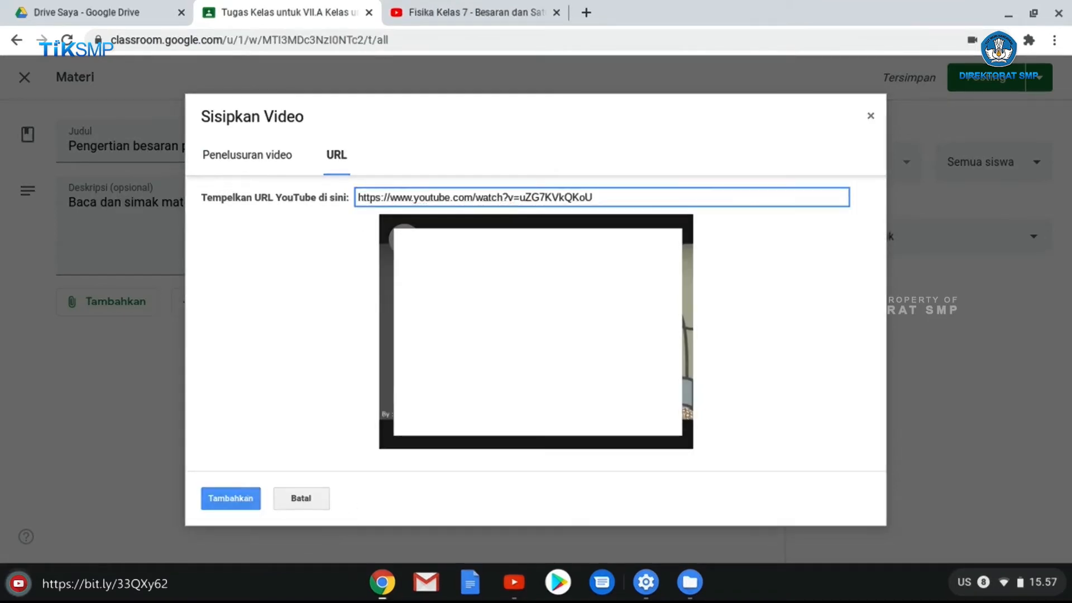
{"action": "left_click", "coordinate": [249, 500]}
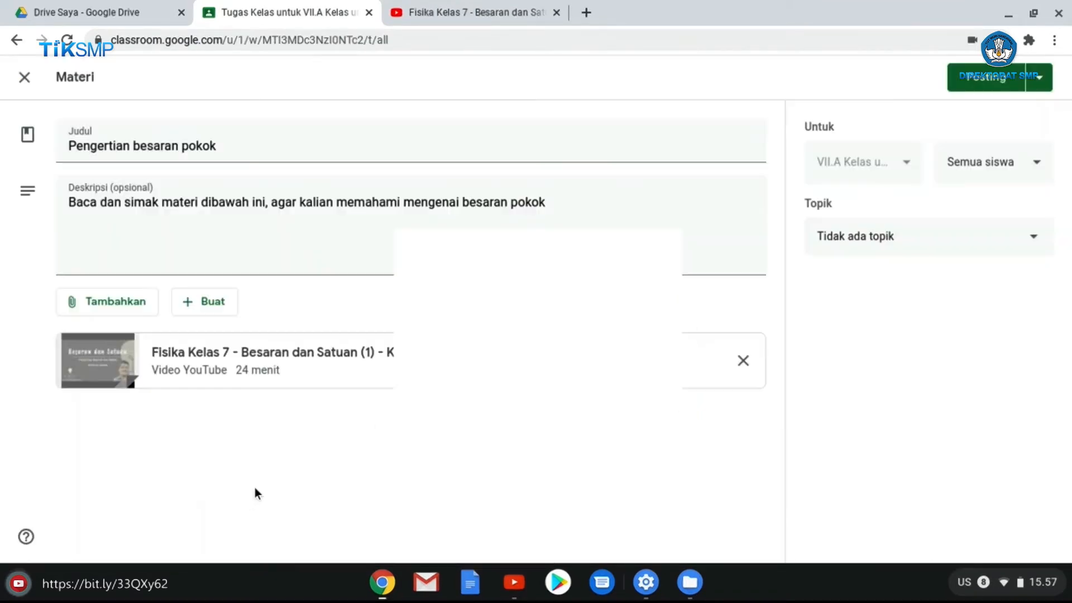
Step: Search YouTube for "besaran dan satuan" and attach the video "Besaran dan Satuan - IPA SMP" to the material
{"action": "left_click", "coordinate": [112, 304]}
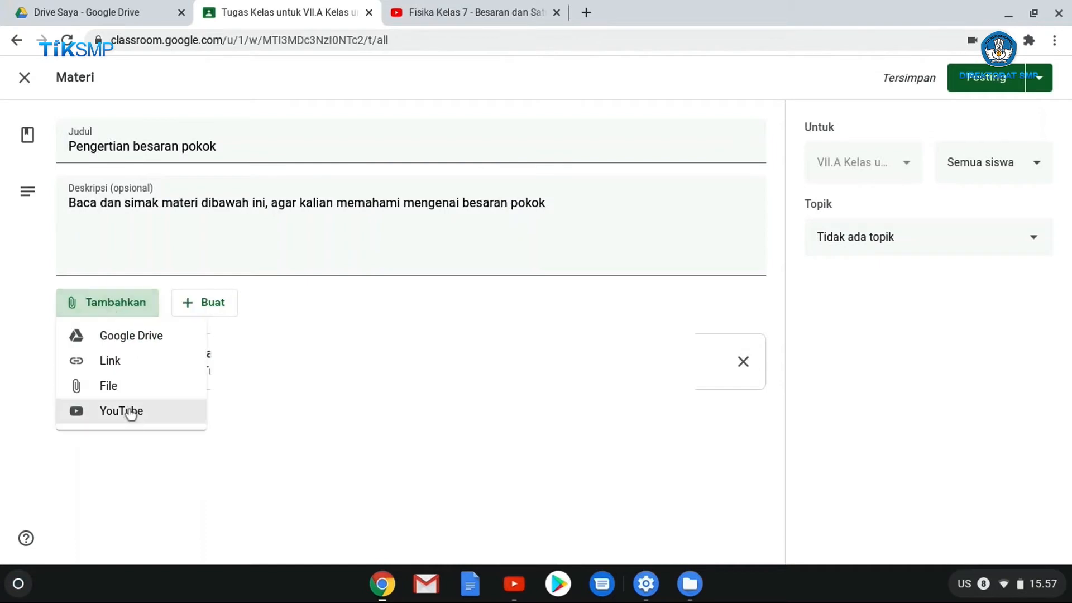
{"action": "left_click", "coordinate": [129, 412]}
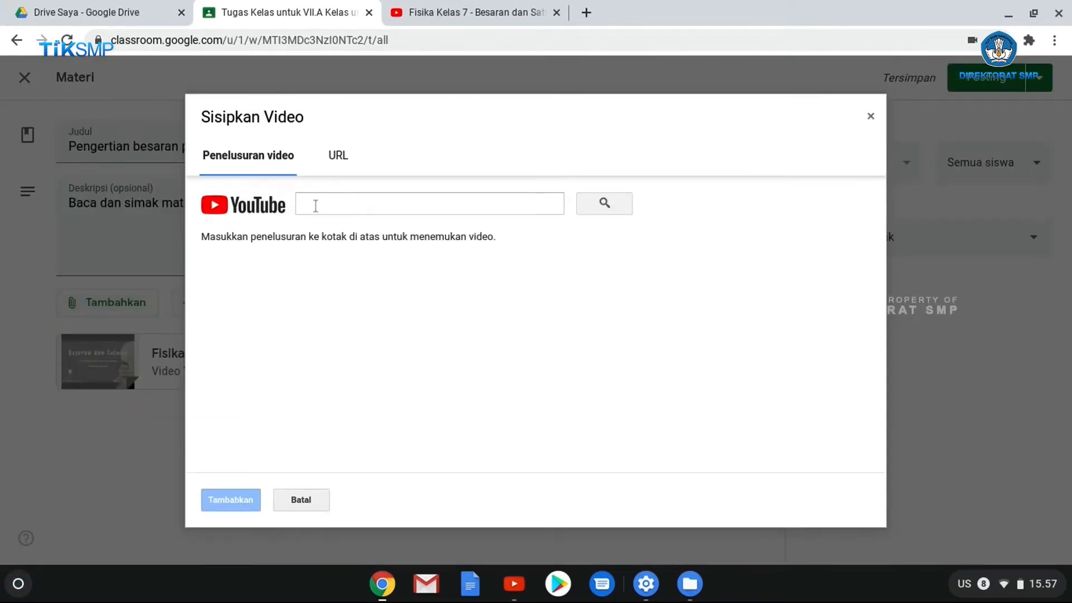
{"action": "left_click", "coordinate": [311, 205]}
{"action": "type", "text": "besaran dan satuan"}
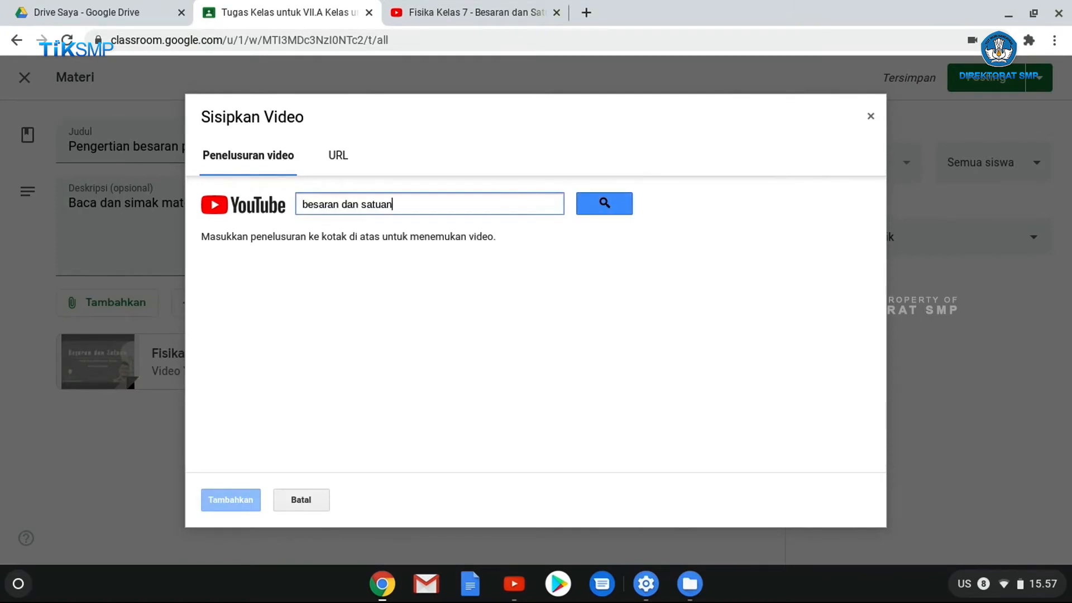
{"action": "left_click", "coordinate": [605, 203]}
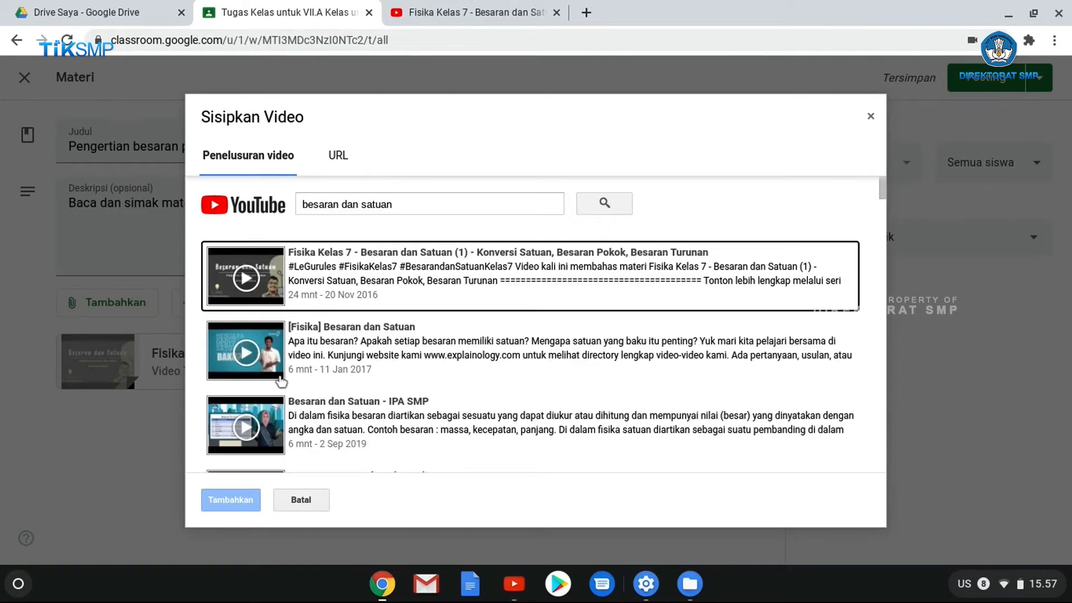
{"action": "scroll", "coordinate": [281, 381], "scroll_direction": "down", "scroll_amount": 1}
{"action": "left_click", "coordinate": [354, 437]}
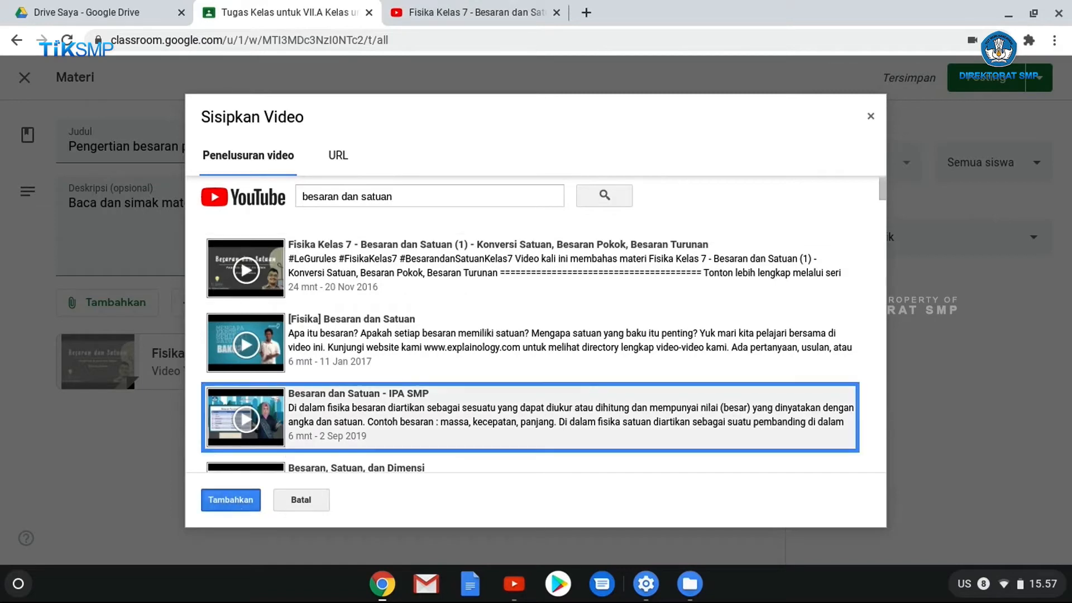
{"action": "left_click", "coordinate": [230, 499]}
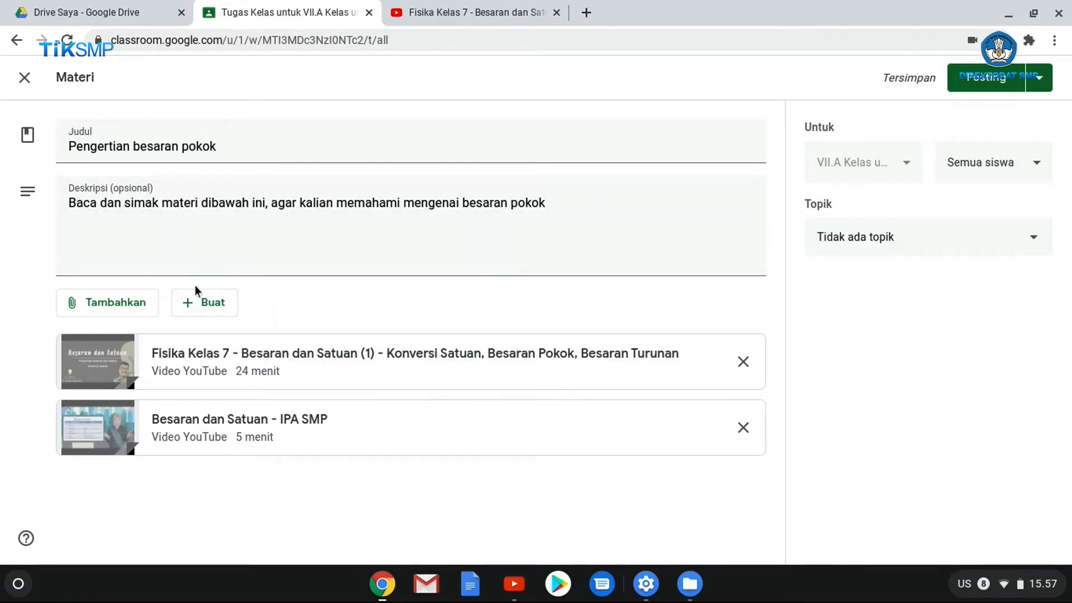
Step: Create a new Google document as an attachment of the material and title it "Format tugas besaran dan satuan"
{"action": "left_click", "coordinate": [199, 313]}
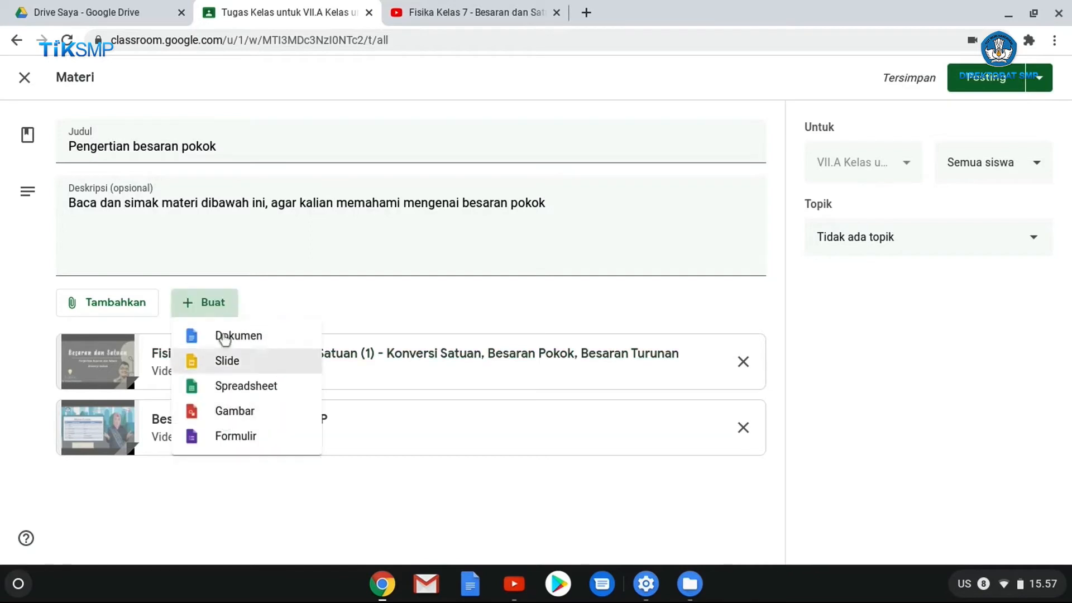
{"action": "left_click", "coordinate": [225, 337]}
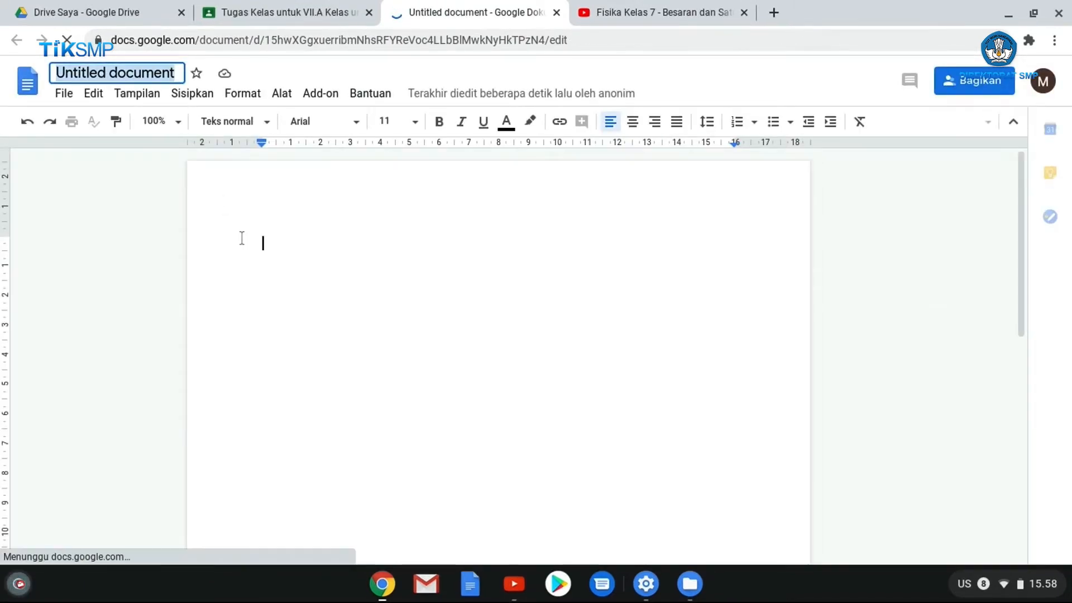
{"action": "type", "text": "Format tugas be"}
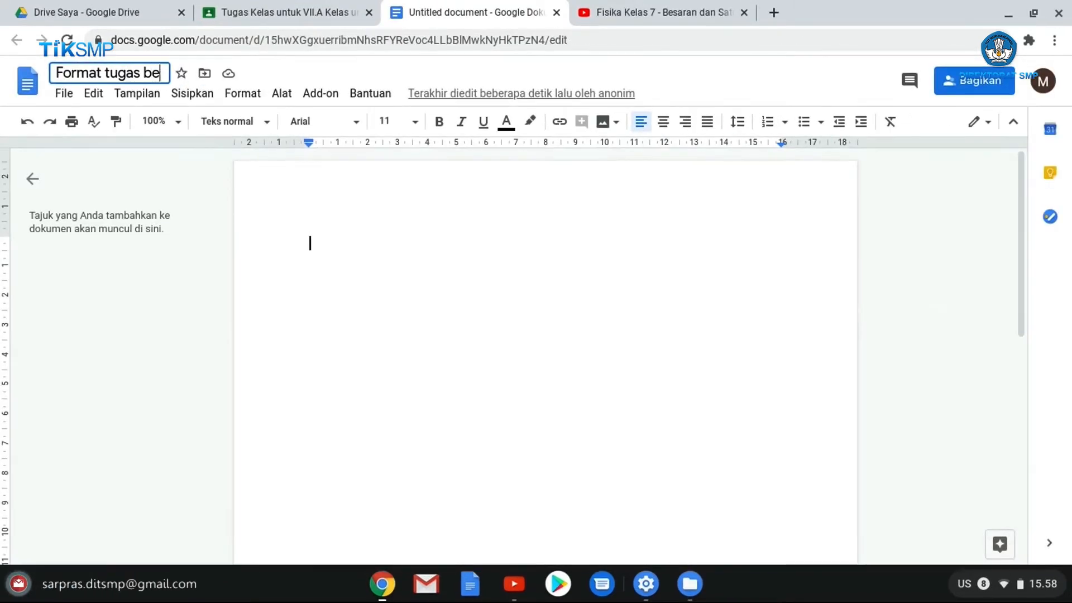
{"action": "type", "text": "saran dan satuan"}
{"action": "key", "text": "Return"}
Step: Write "Tuliskan pengertian besaran dari video yang telah kalian tonton………" and, several blank lines below, "Berikan contoh besaran dan satuan pada kehidupan sehari-hari…."
{"action": "type", "text": "T"}
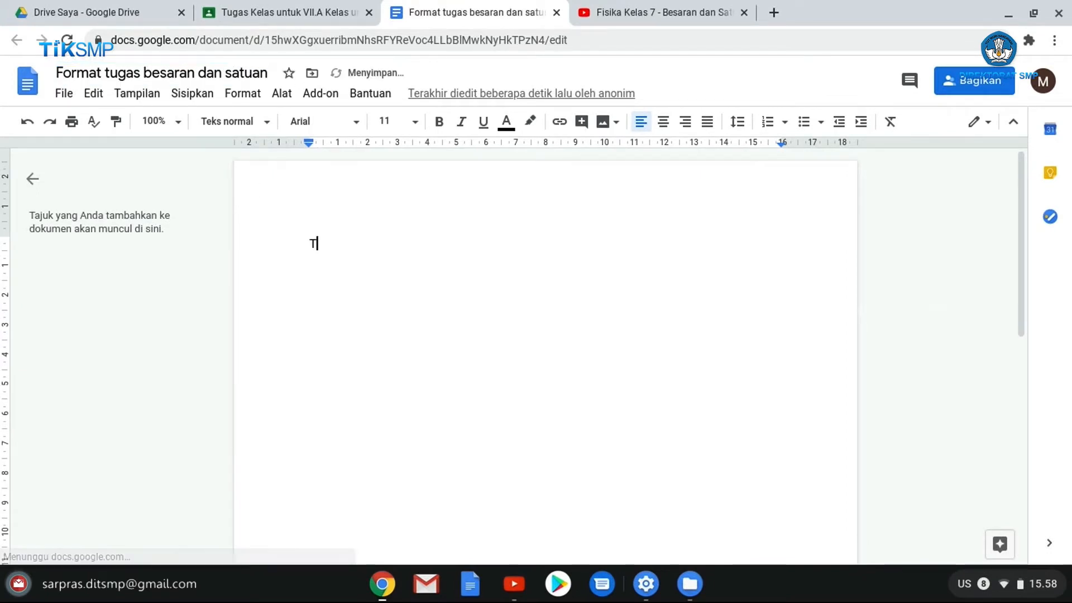
{"action": "type", "text": "uliskan pengertian besaran dari video yang telah kalian tonton........"}
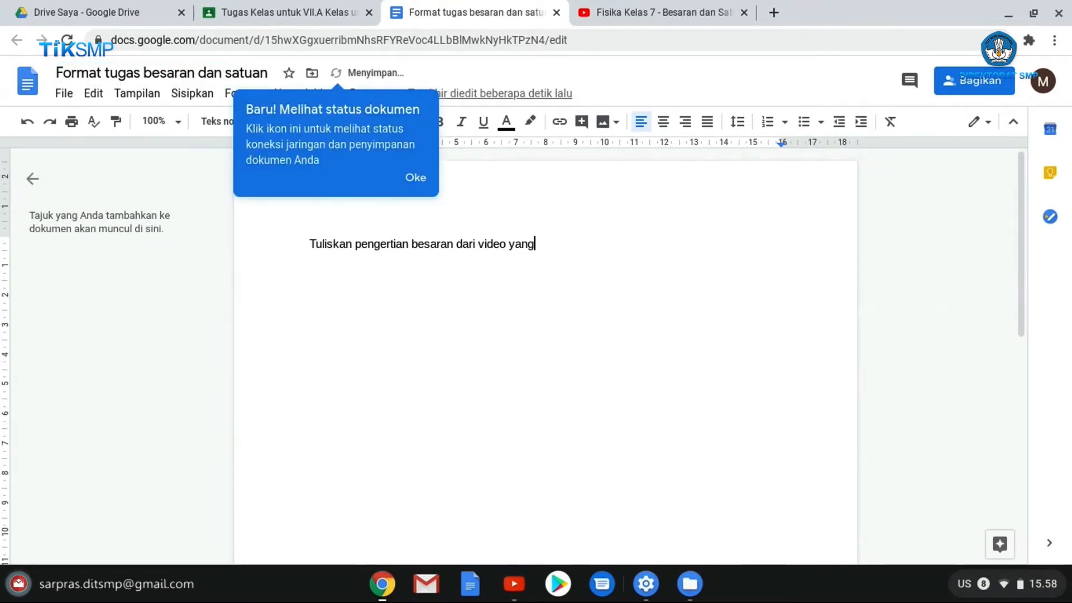
{"action": "key", "text": "Return"}
{"action": "key", "text": "Return"}
{"action": "key", "text": "Return"}
{"action": "key", "text": "Return"}
{"action": "key", "text": "Return"}
{"action": "key", "text": "Return"}
{"action": "key", "text": "Return"}
{"action": "key", "text": "Return"}
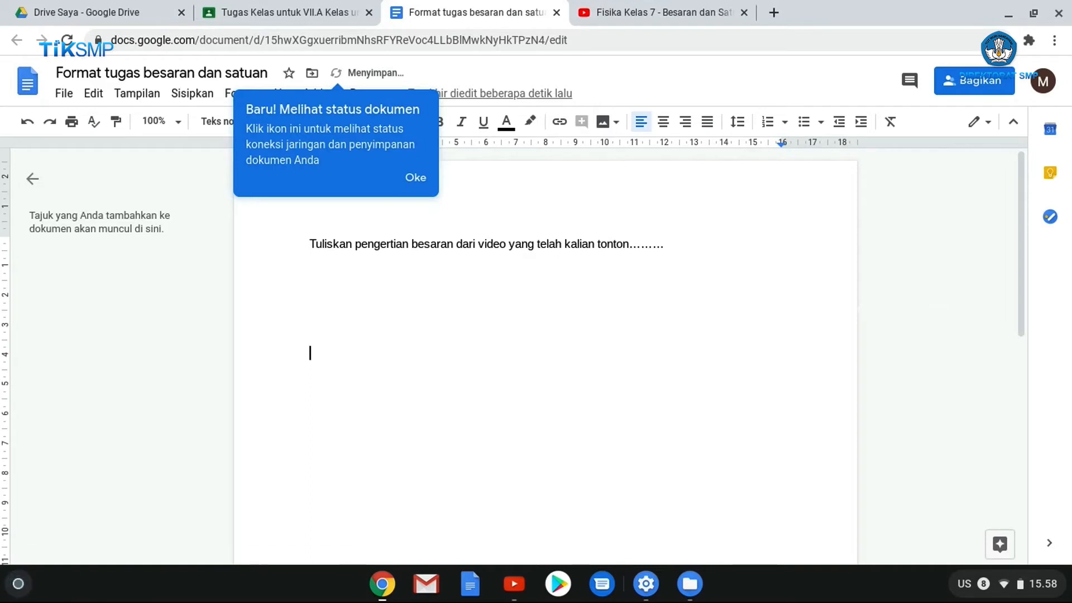
{"action": "type", "text": "Berikan contoh besaran dan satuan pada kehidupan sehari-hari...."}
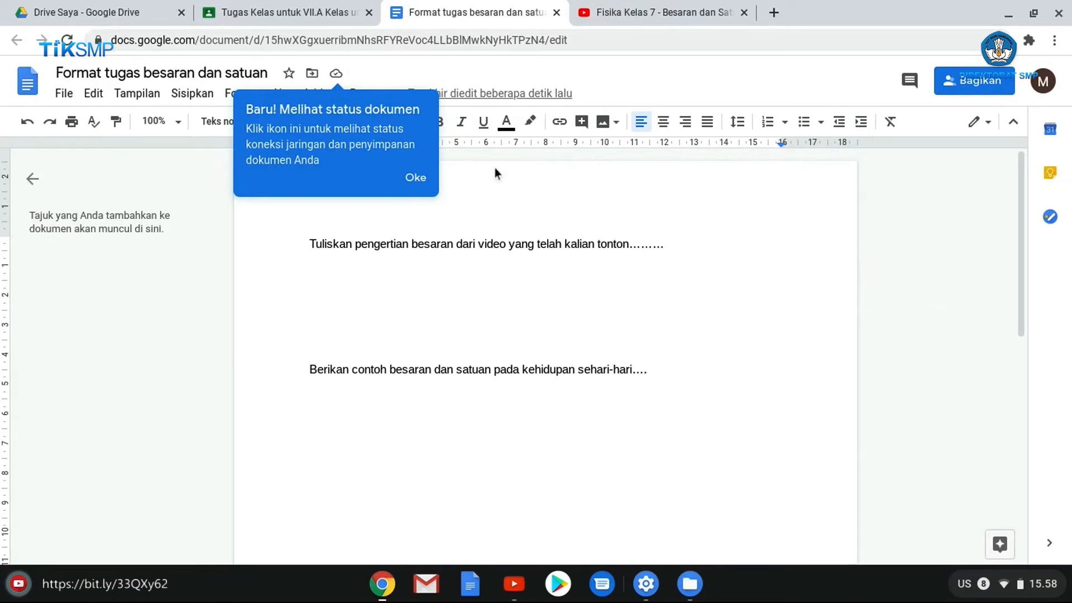
Step: Check the new document among the material's attachments, then dismiss the document status tip and close the document
{"action": "left_click", "coordinate": [286, 22]}
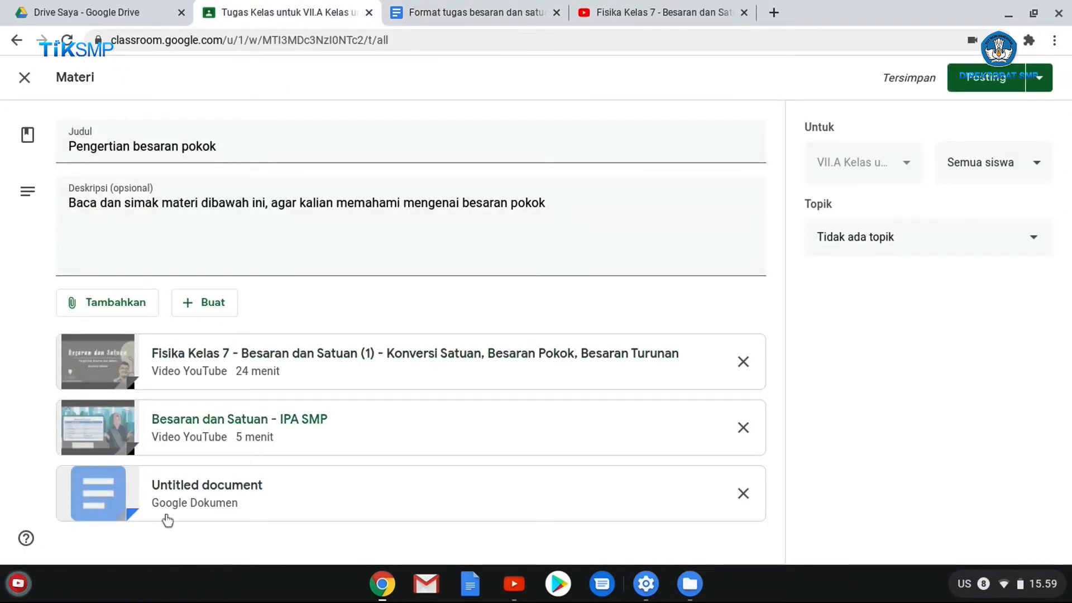
{"action": "left_click", "coordinate": [420, 9]}
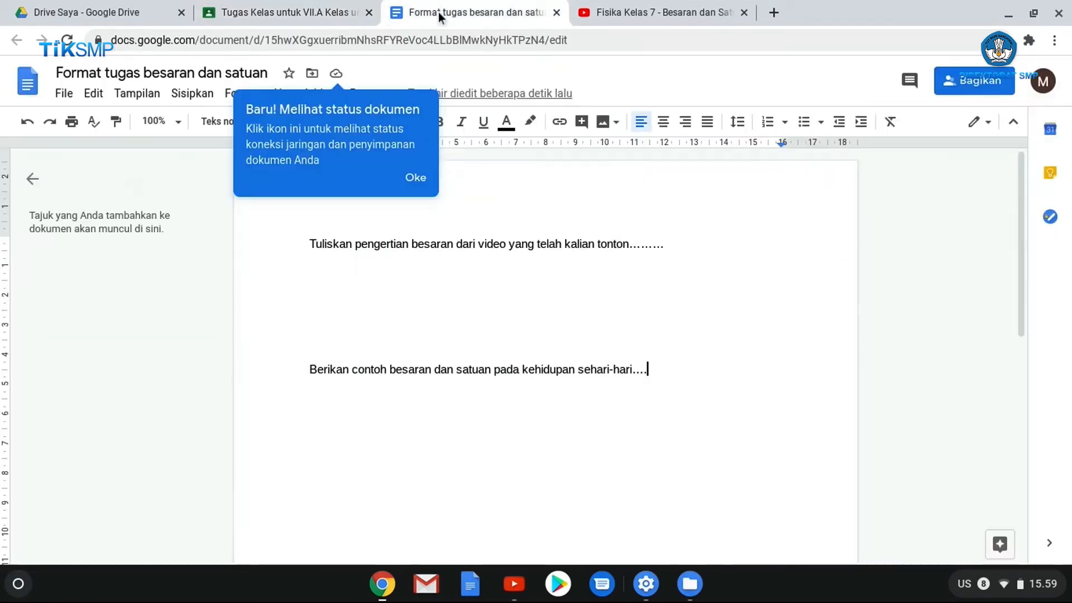
{"action": "left_click", "coordinate": [414, 178]}
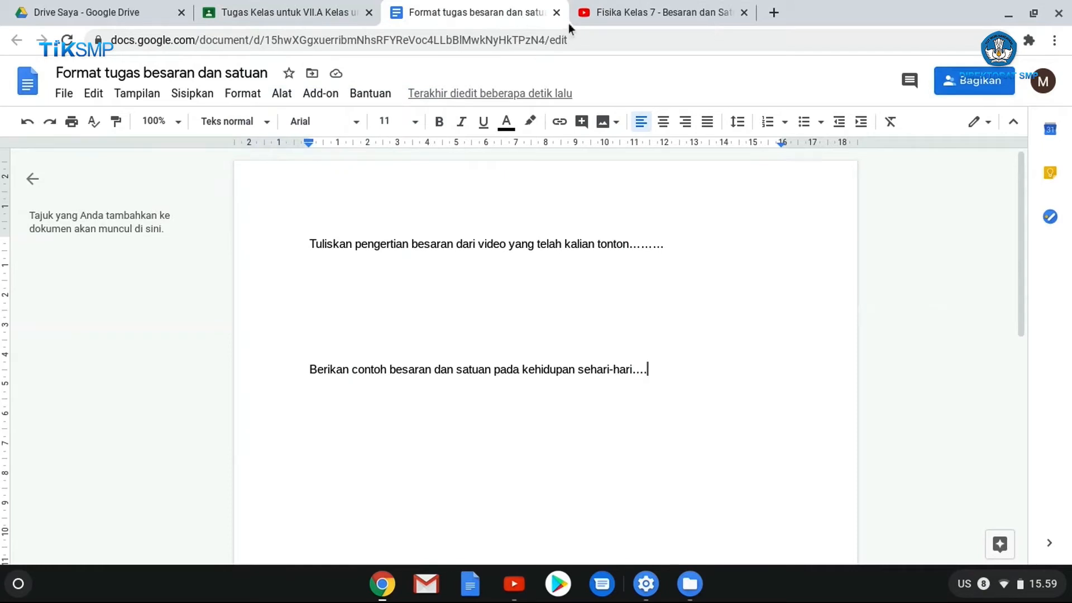
{"action": "left_click", "coordinate": [562, 15]}
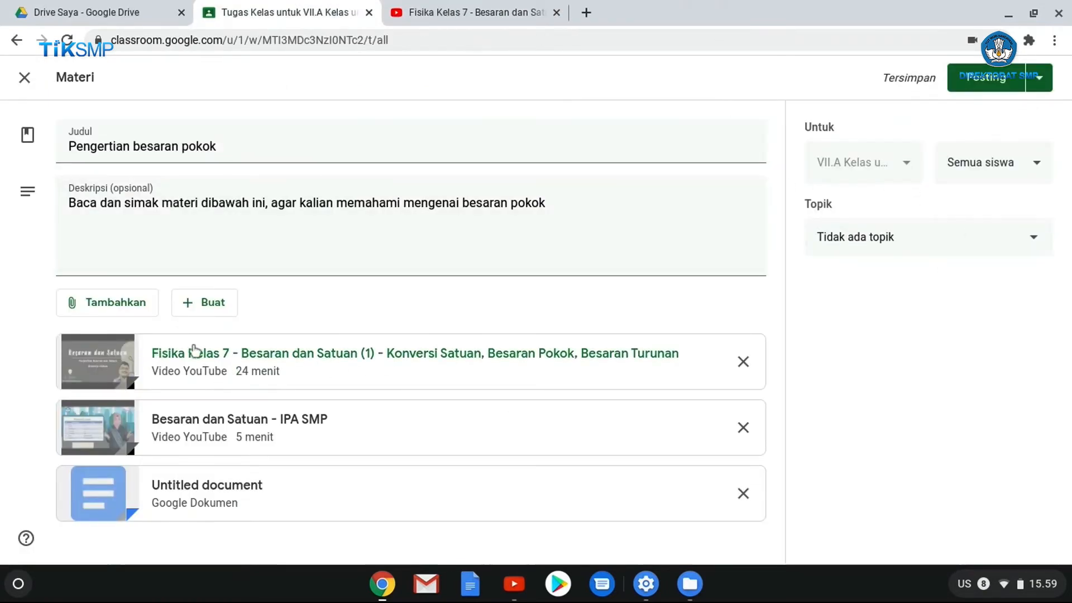
Step: Assign the material to "Topik 1 - Besaran" and post it
{"action": "left_click", "coordinate": [848, 236]}
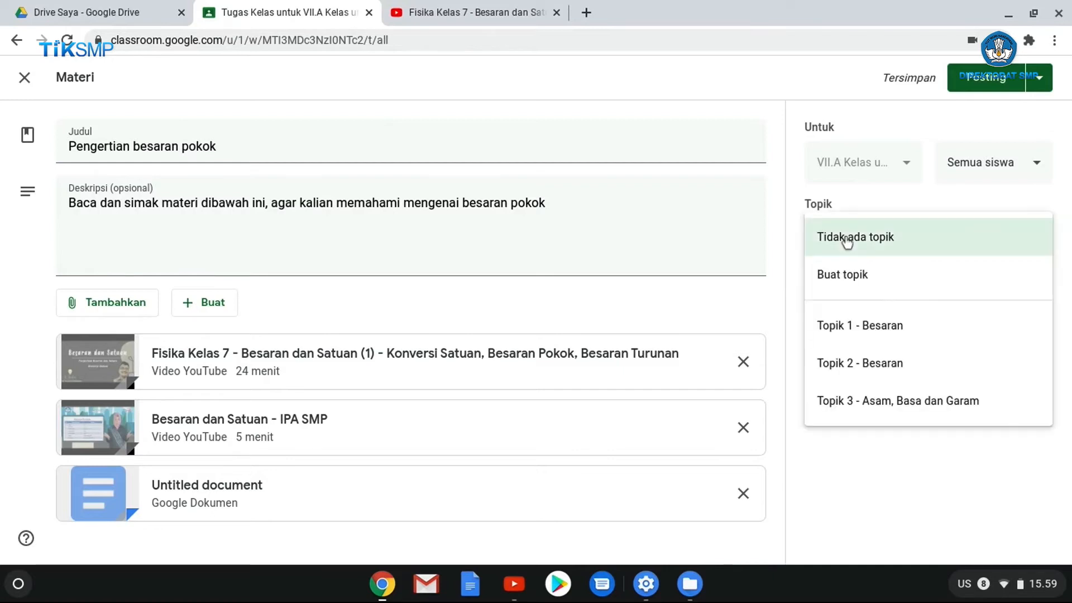
{"action": "left_click", "coordinate": [879, 329]}
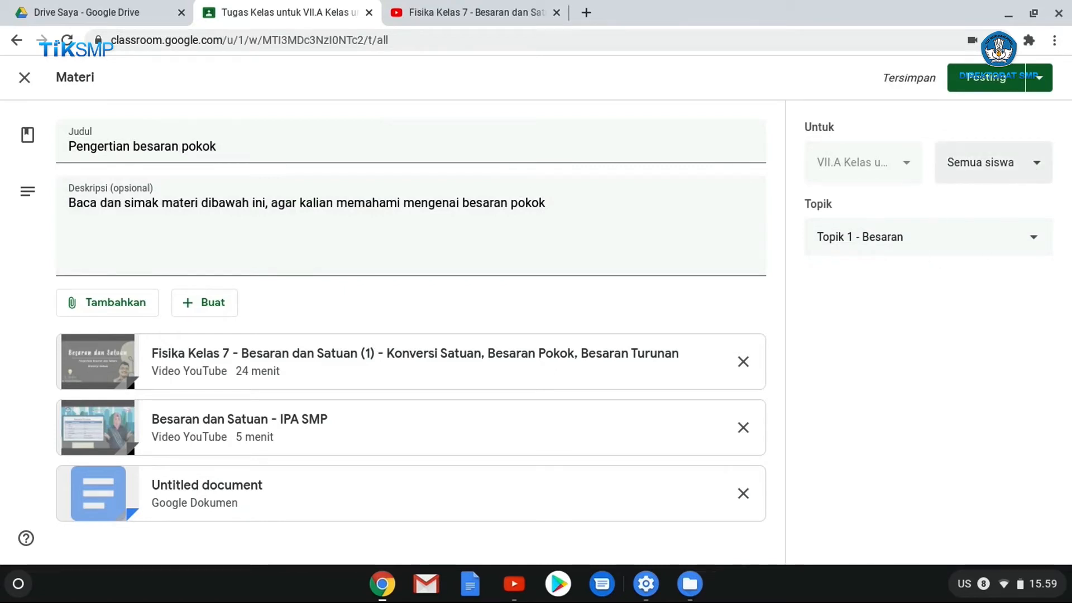
{"action": "left_click", "coordinate": [986, 78]}
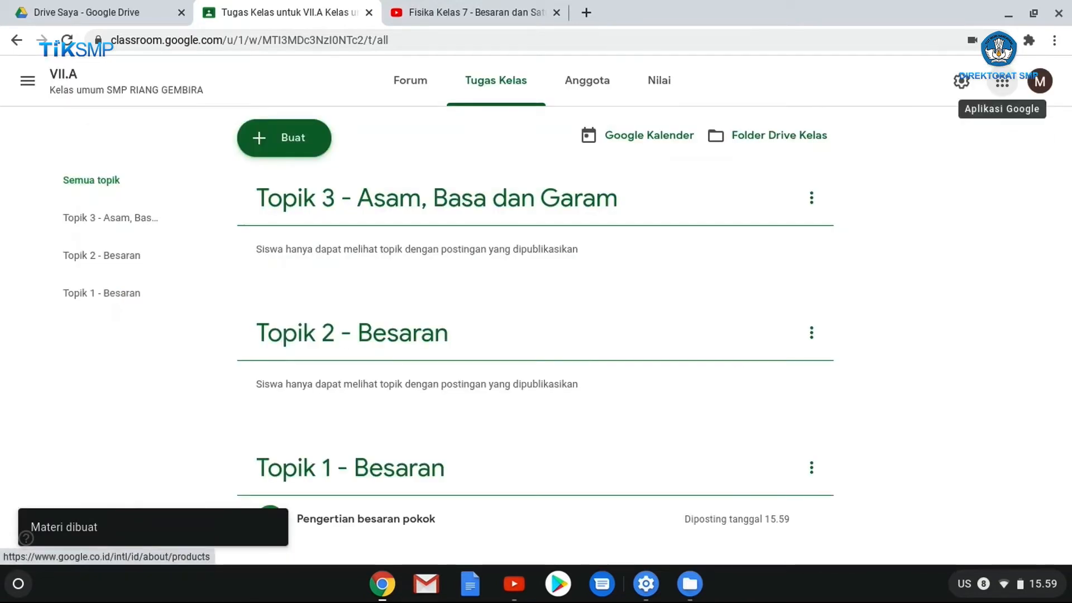
Step: Expand the posted material "Pengertian besaran pokok" and review its description and attachments
{"action": "scroll", "coordinate": [352, 434], "scroll_direction": "down", "scroll_amount": 1}
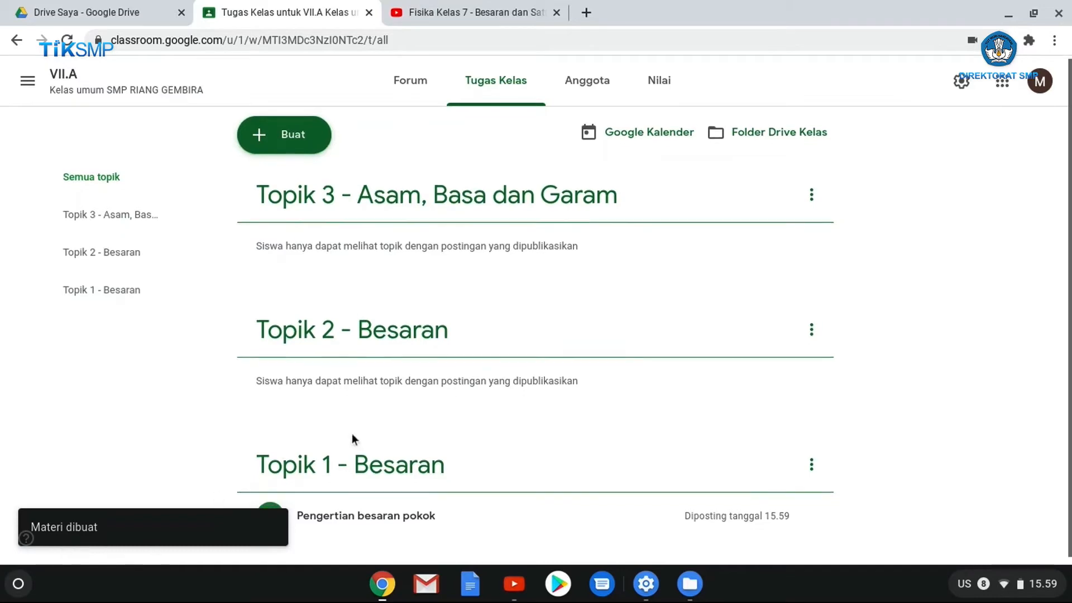
{"action": "left_click", "coordinate": [375, 511]}
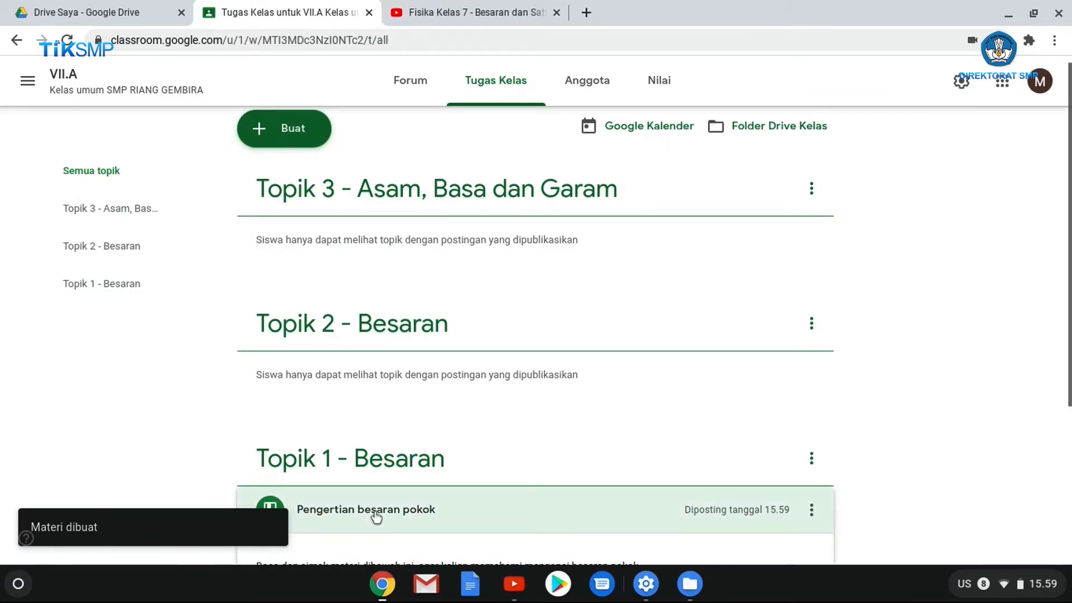
{"action": "scroll", "coordinate": [418, 480], "scroll_direction": "down", "scroll_amount": 4}
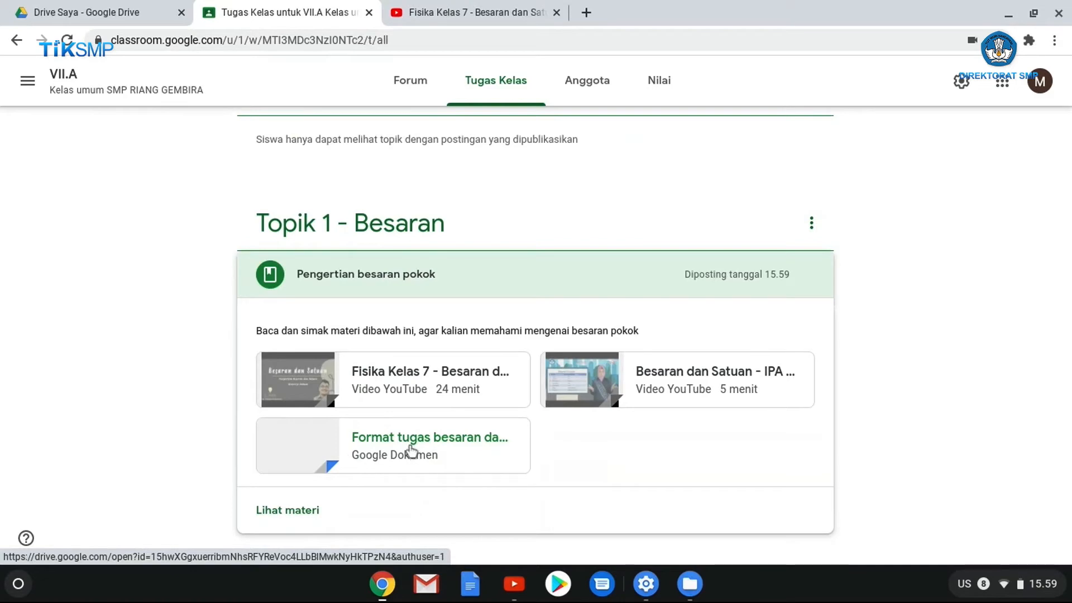
{"action": "scroll", "coordinate": [304, 514], "scroll_direction": "up", "scroll_amount": 4}
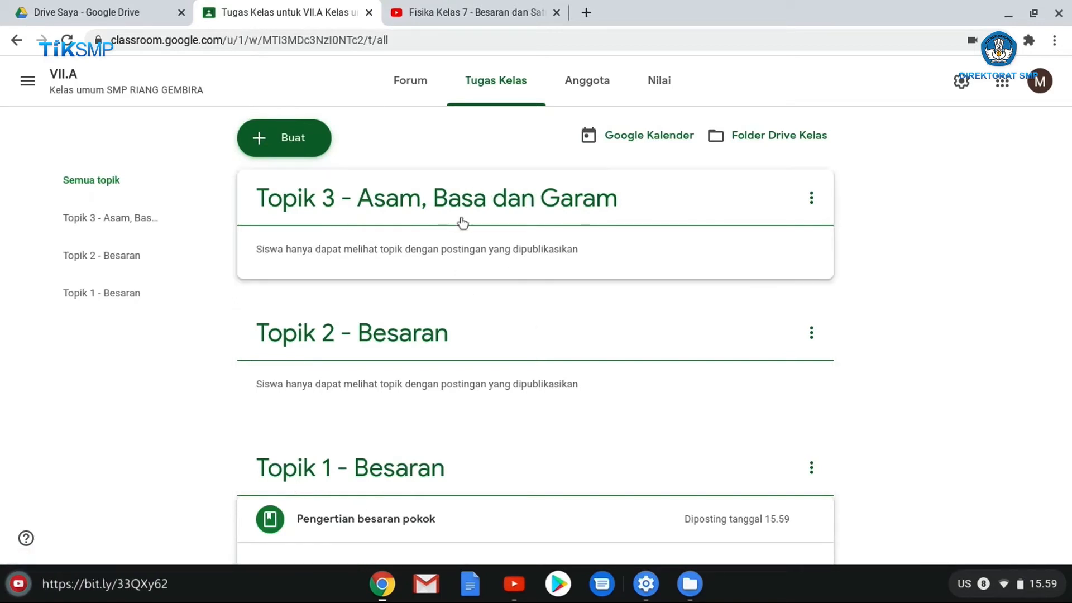
Step: Copy the link to "Topik 1 - Besaran" and reorder the classwork topics as Topik 1, Topik 2, Topik 3
{"action": "left_click", "coordinate": [811, 467]}
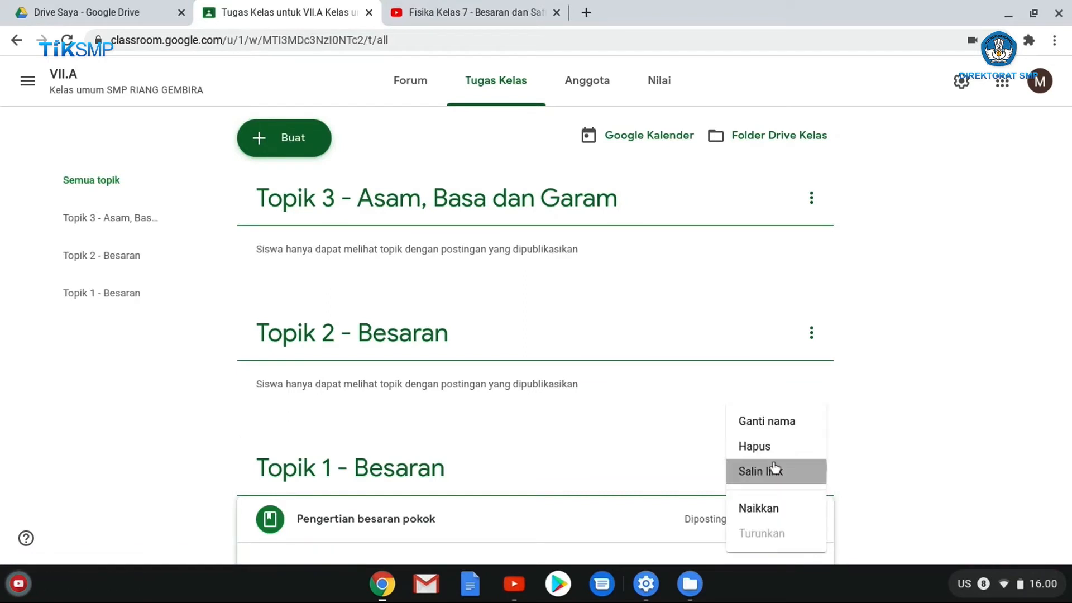
{"action": "left_click", "coordinate": [774, 469]}
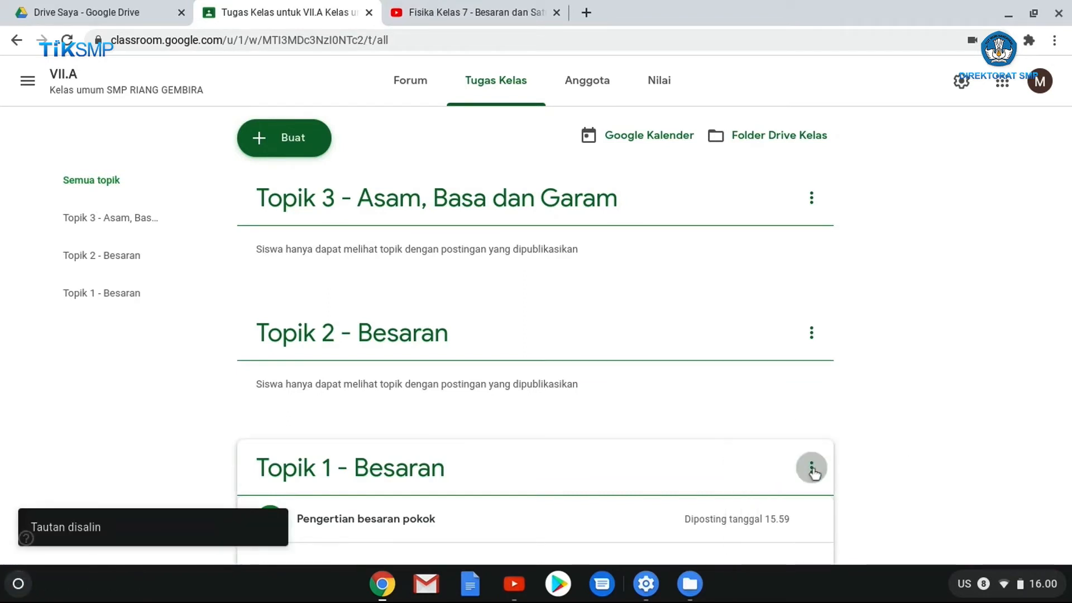
{"action": "left_click_drag", "start_coordinate": [770, 263], "coordinate": [391, 190]}
{"action": "scroll", "coordinate": [757, 296], "scroll_direction": "down", "scroll_amount": 4}
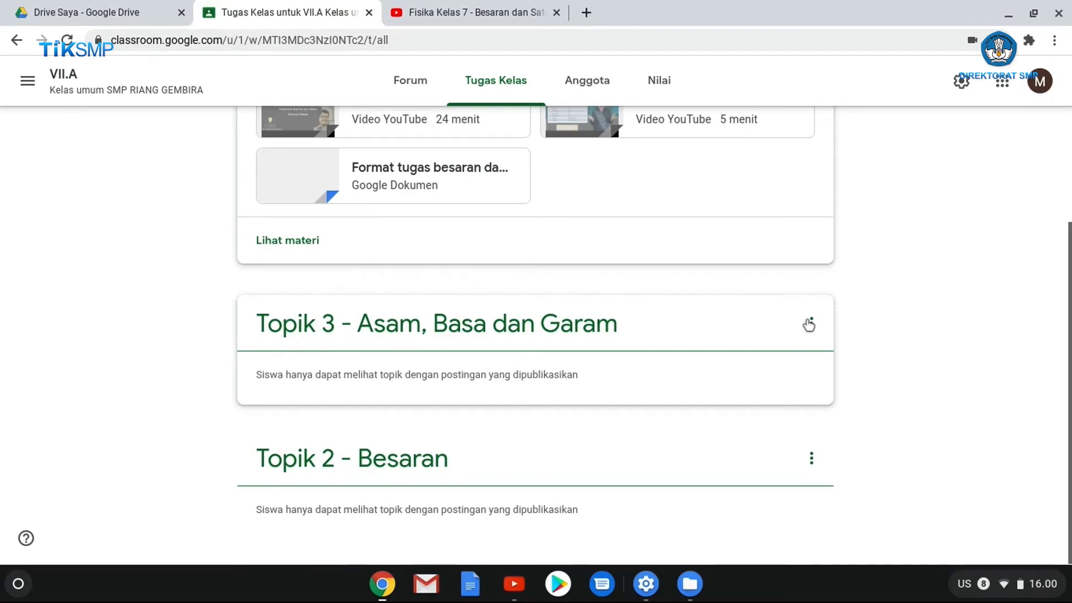
{"action": "left_click_drag", "start_coordinate": [808, 324], "coordinate": [369, 462]}
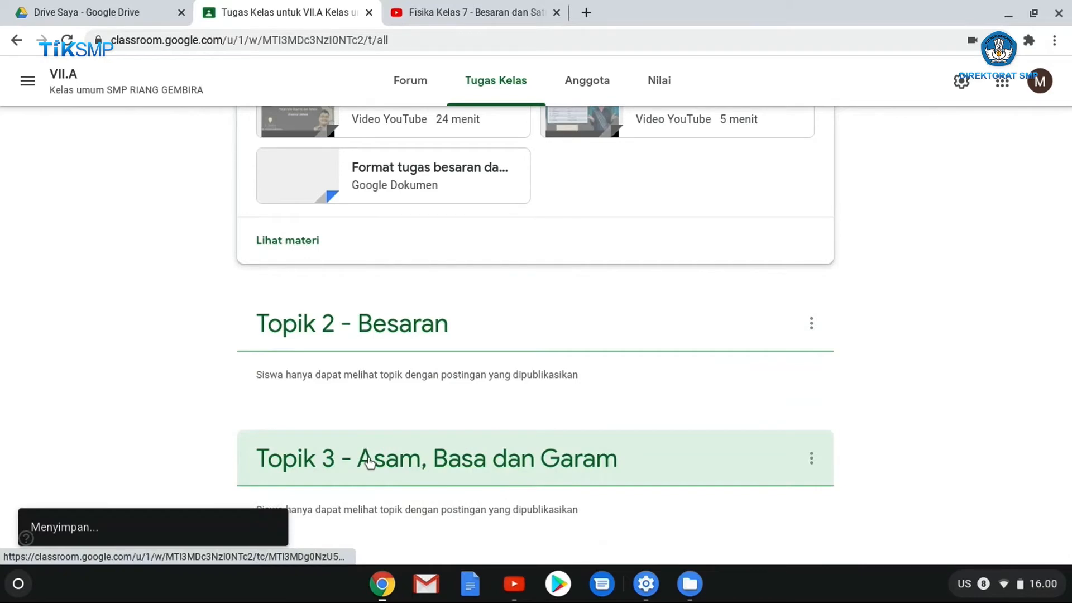
Step: Create a new assignment (Tugas) for the class and dismiss the rubric introduction
{"action": "scroll", "coordinate": [368, 462], "scroll_direction": "up", "scroll_amount": 5}
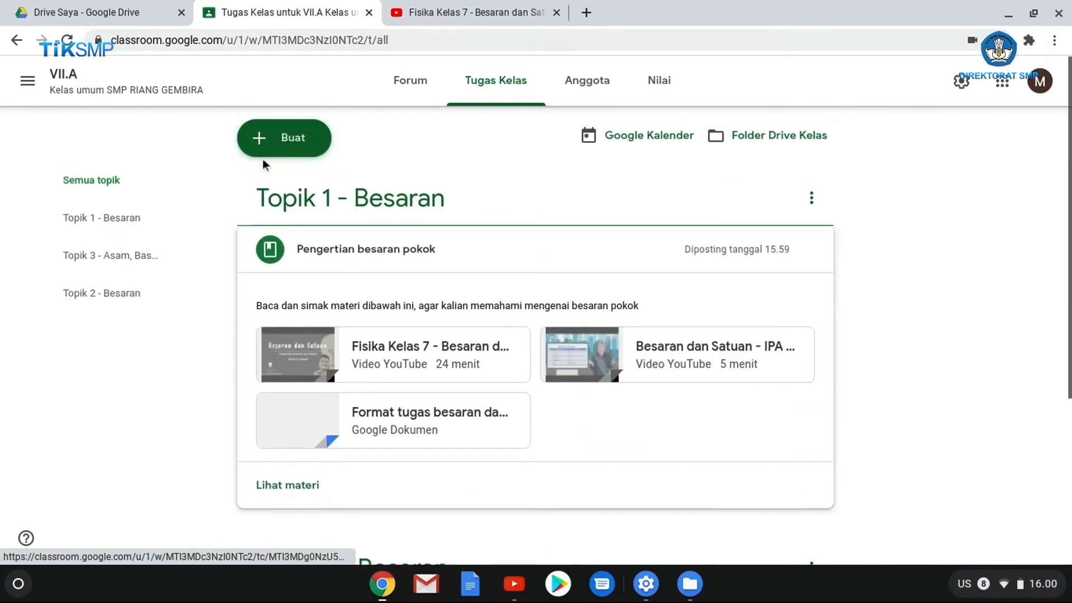
{"action": "left_click", "coordinate": [281, 145]}
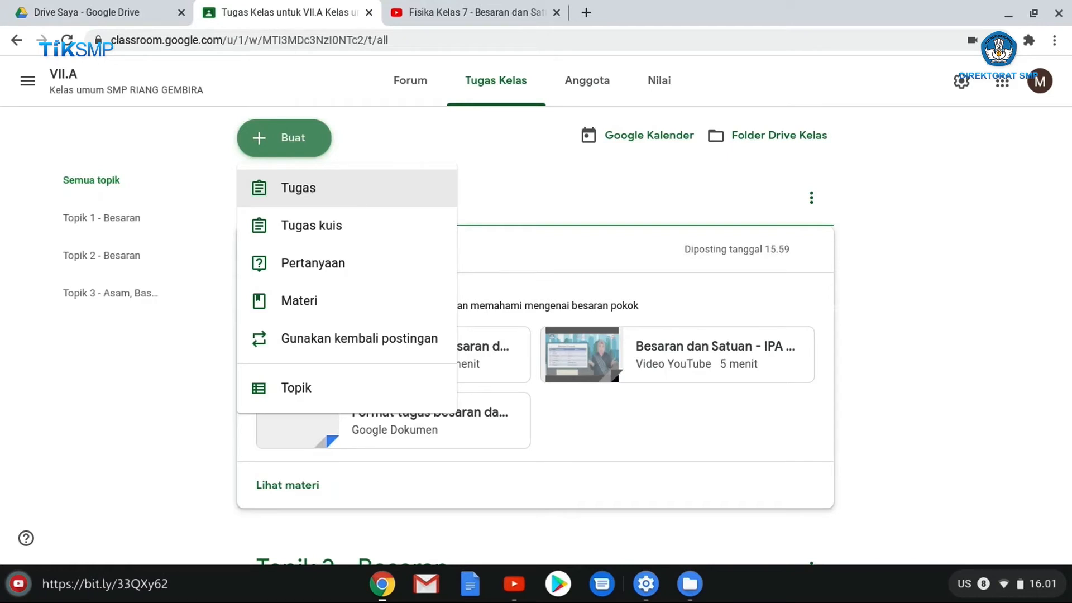
{"action": "left_click", "coordinate": [335, 195]}
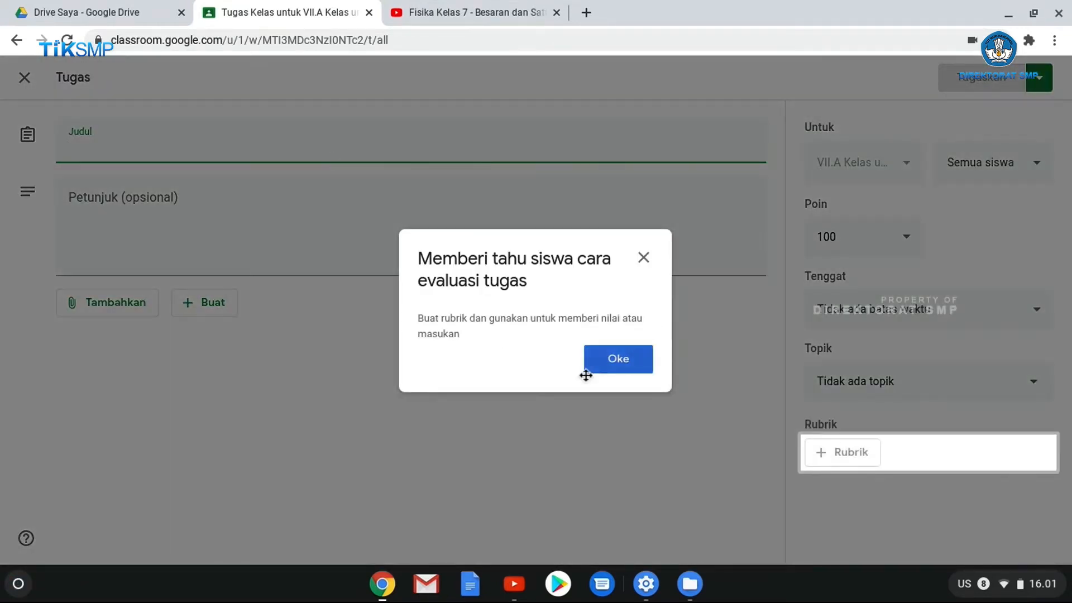
{"action": "left_click", "coordinate": [612, 365]}
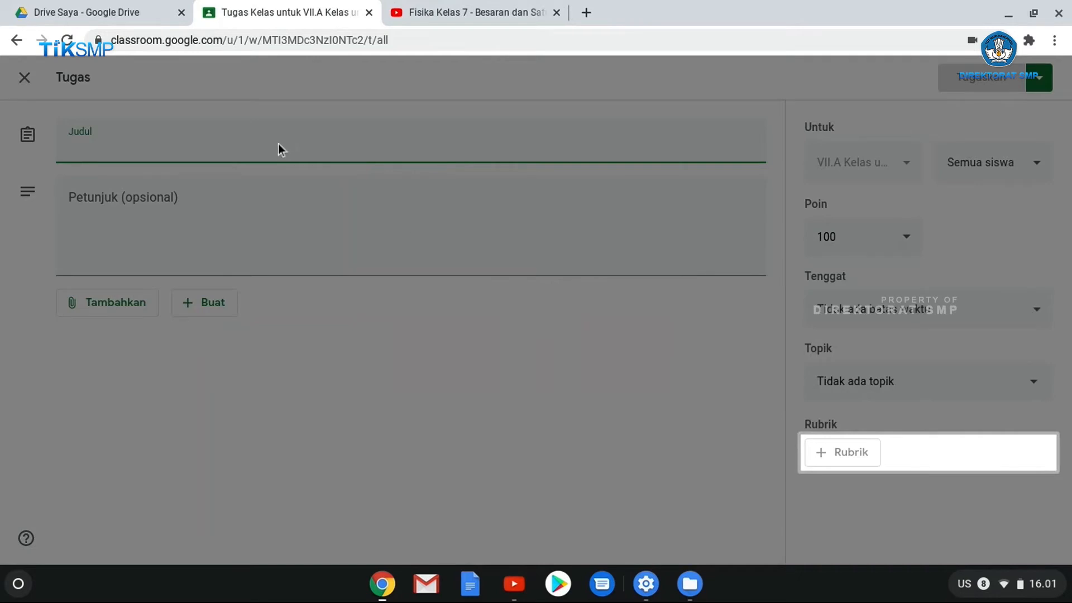
Step: Enter "Pengertian besaran dan satuan" as the title of the new assignment
{"action": "type", "text": "Pen"}
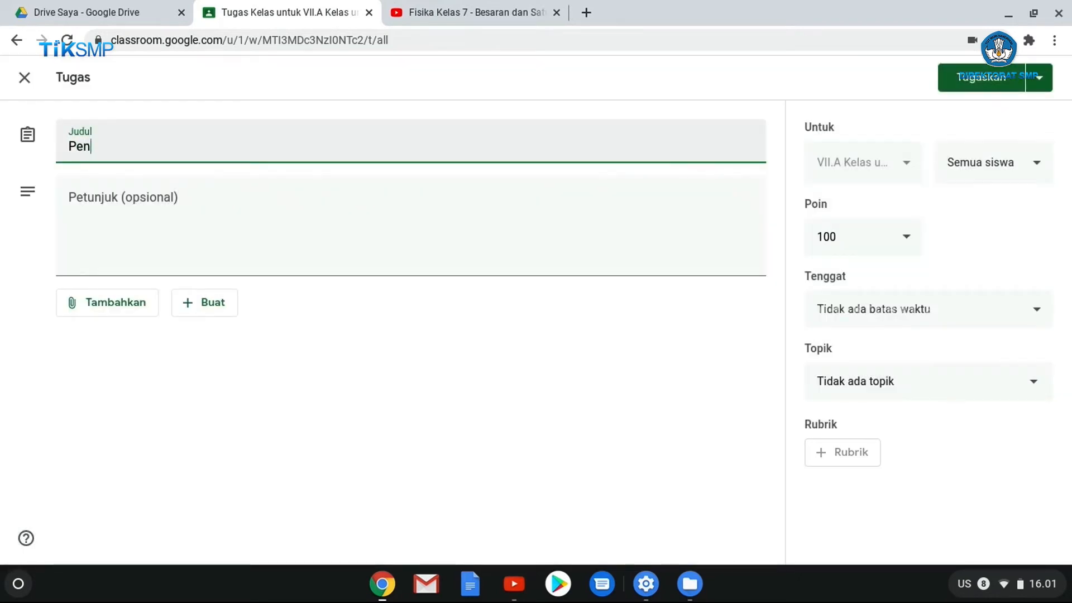
{"action": "type", "text": "geritan"}
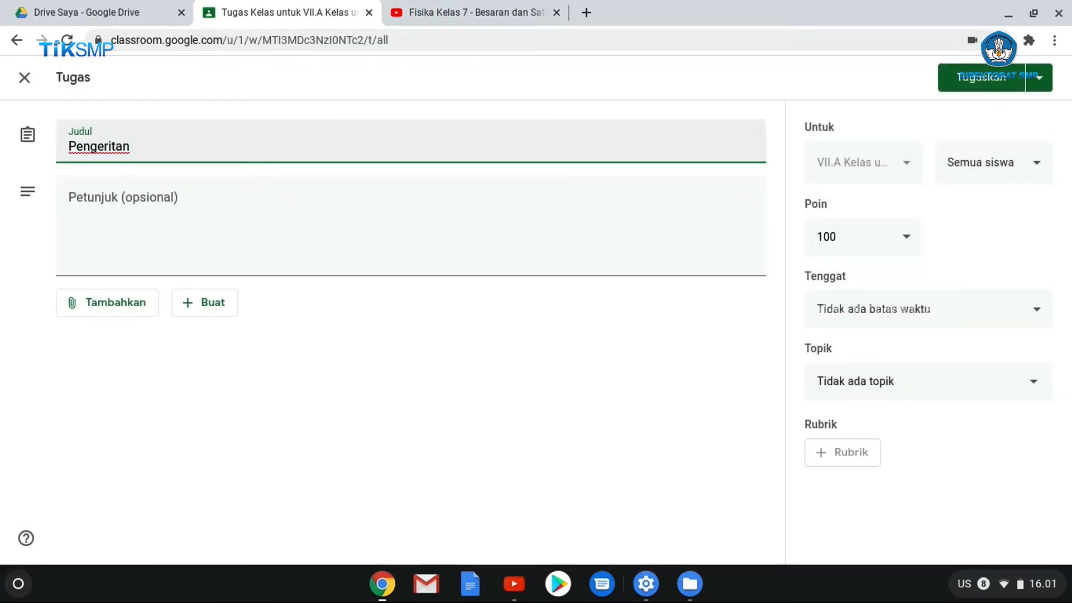
{"action": "key", "text": "BackSpace"}
{"action": "key", "text": "BackSpace"}
{"action": "key", "text": "BackSpace"}
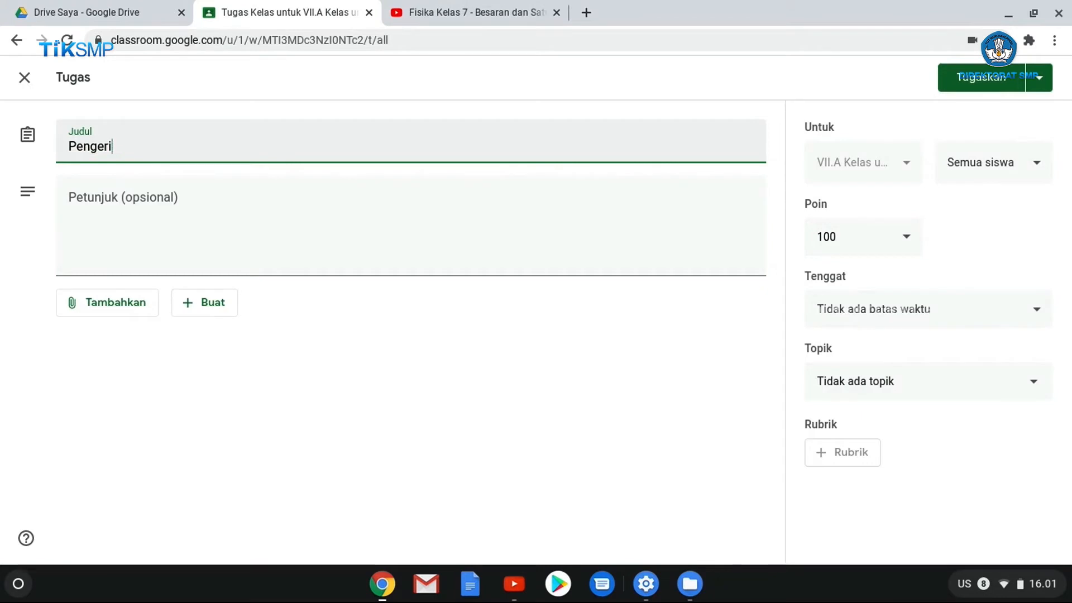
{"action": "type", "text": "tian b"}
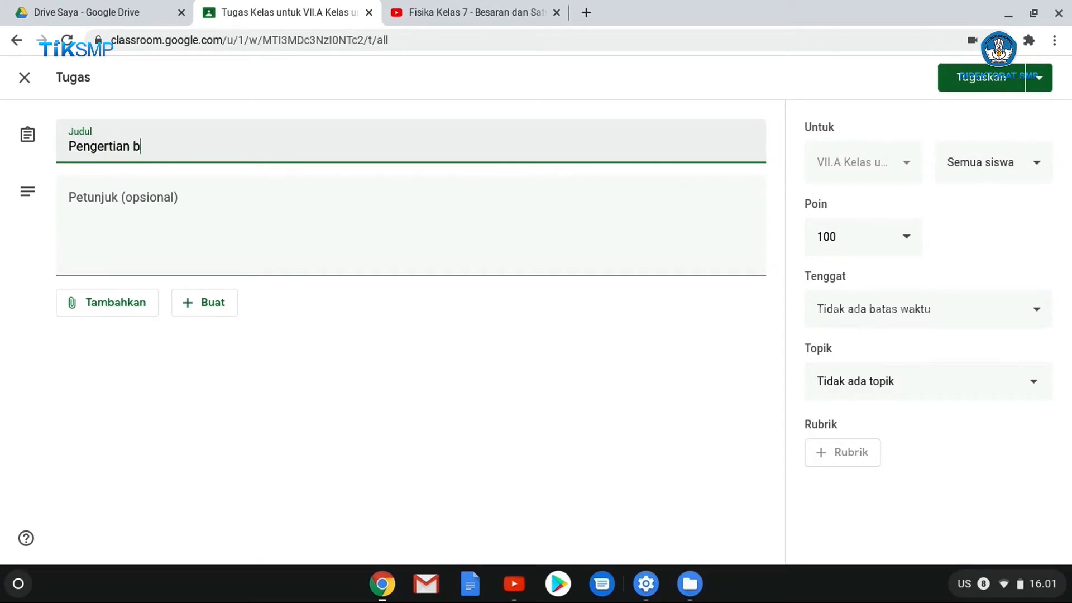
{"action": "type", "text": "esaran "}
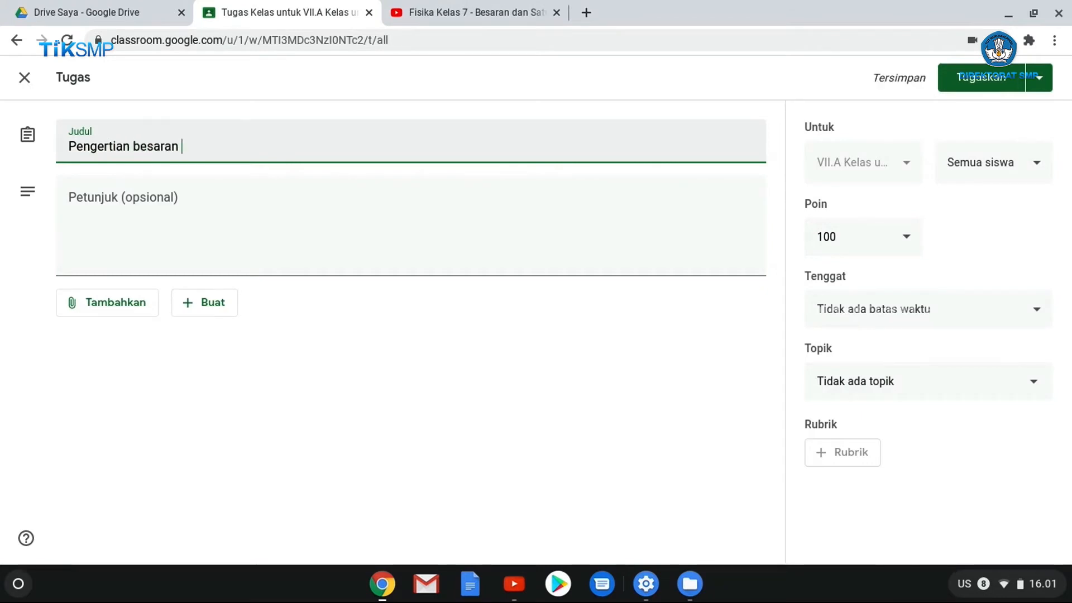
{"action": "type", "text": "dan satuan"}
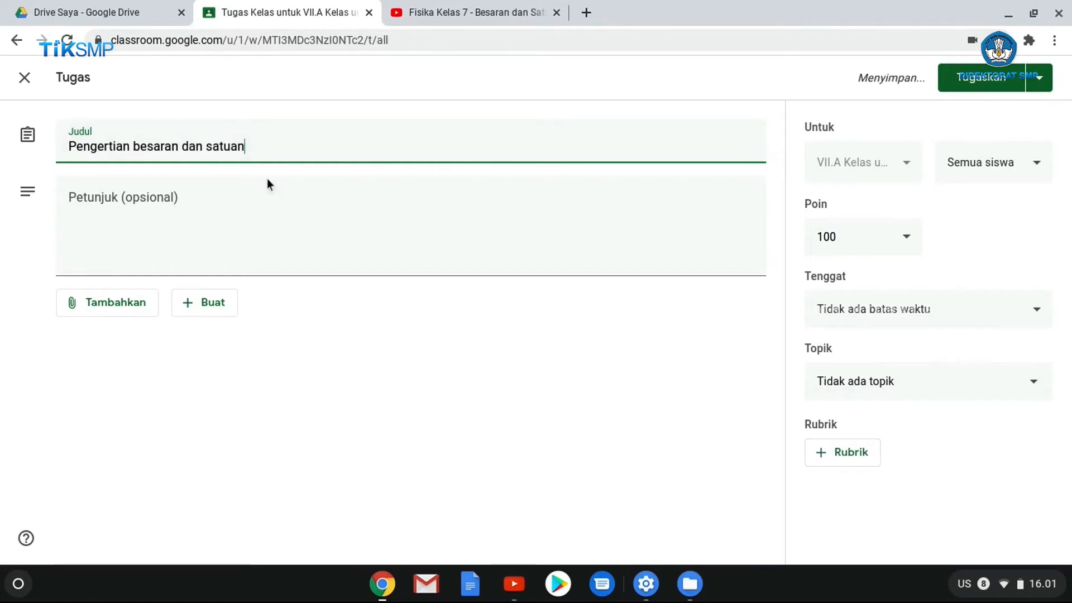
Step: Enter the assignment instructions "Jelaskan pengertian besaran dan satuan pada postingan ini"
{"action": "left_click", "coordinate": [248, 234]}
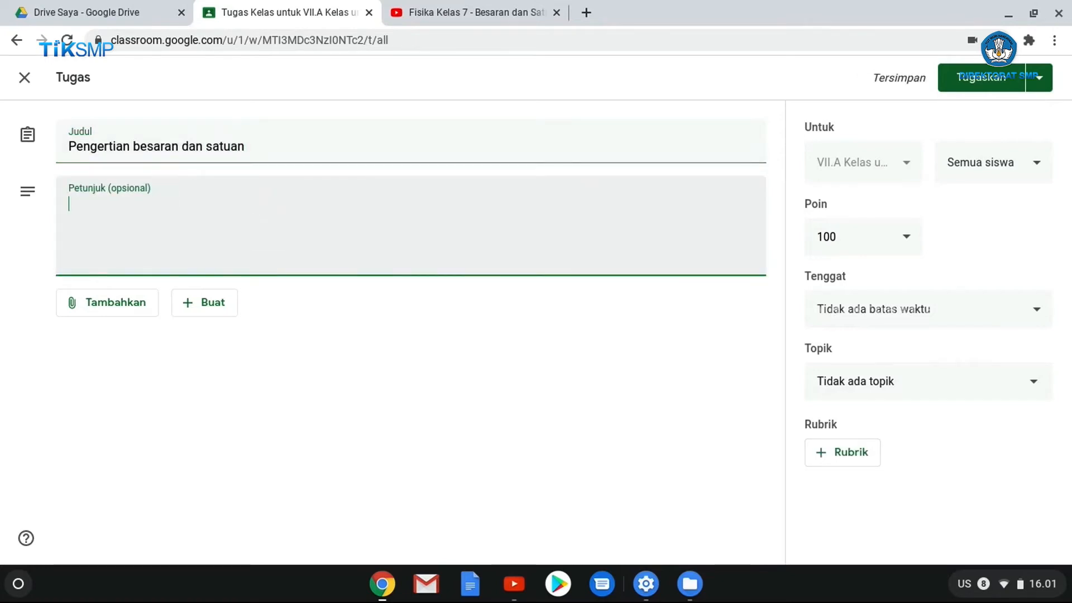
{"action": "type", "text": "Jelaskan "}
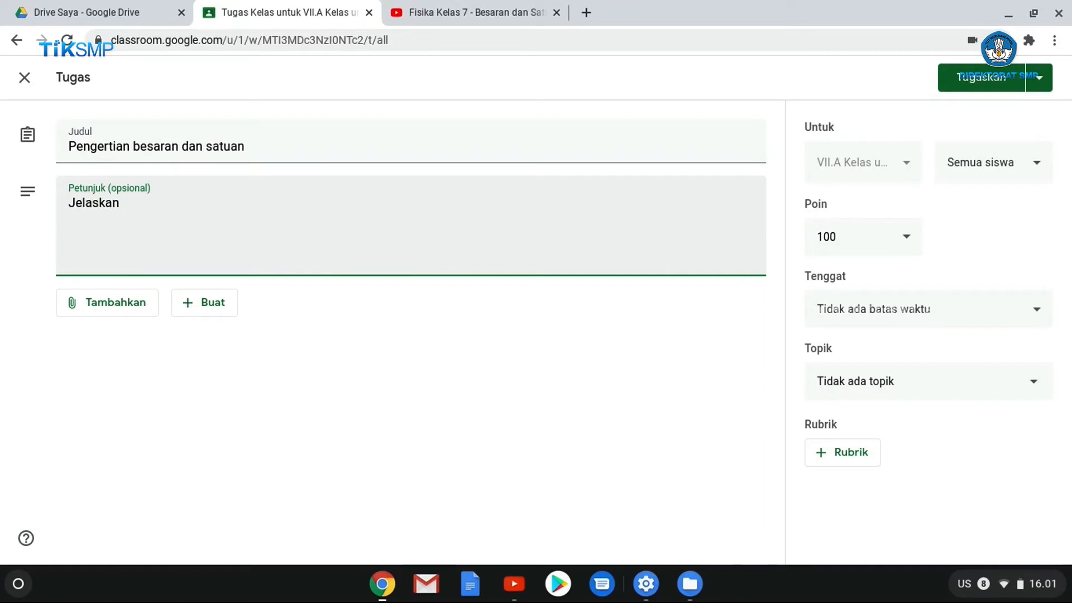
{"action": "type", "text": "pengertia"}
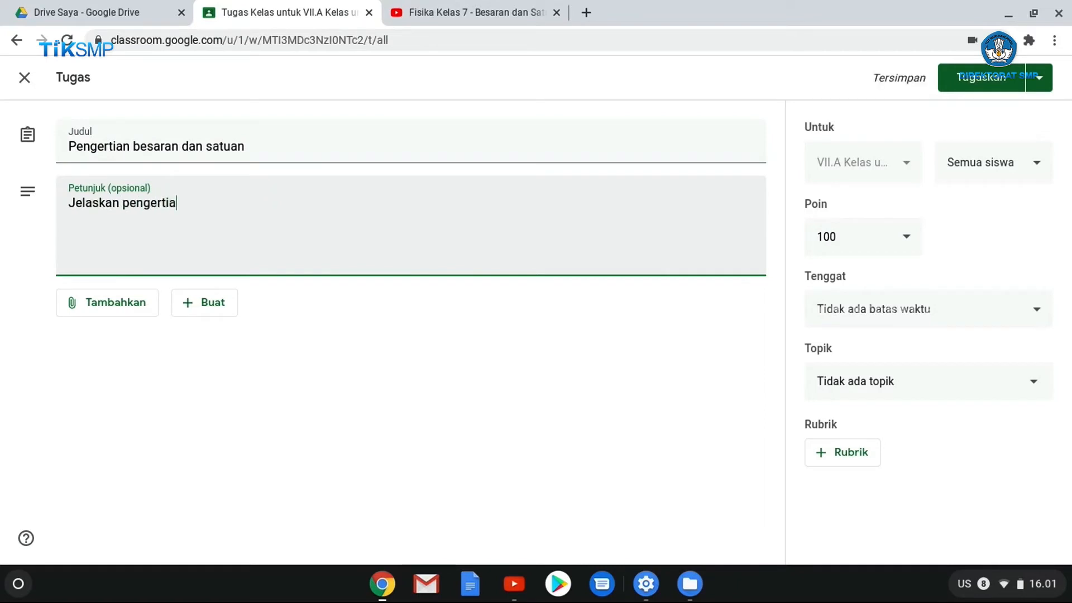
{"action": "type", "text": "n besaran da"}
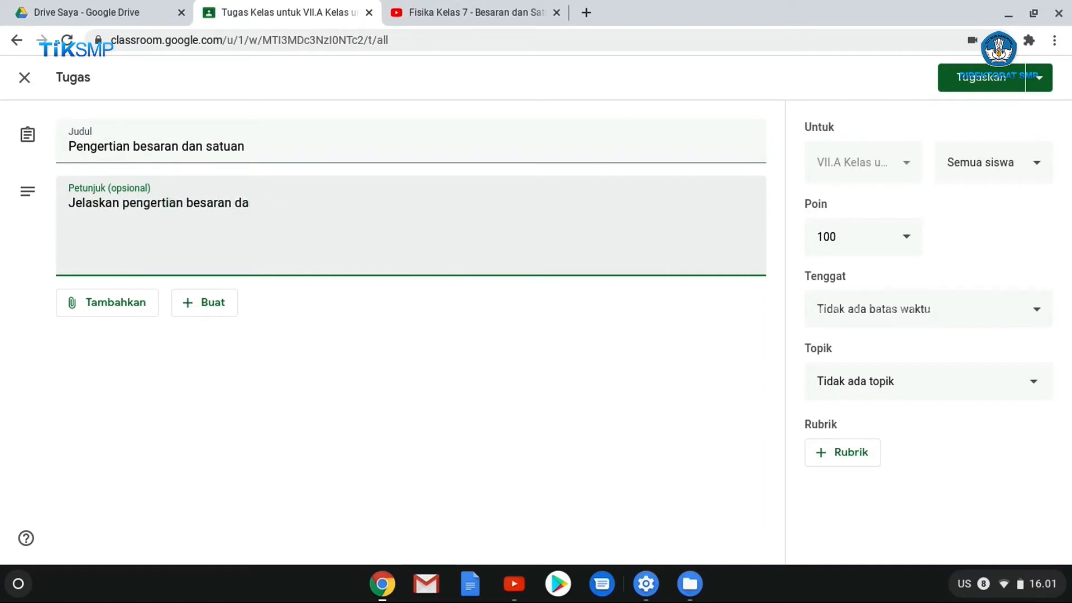
{"action": "type", "text": "n satuan pada"}
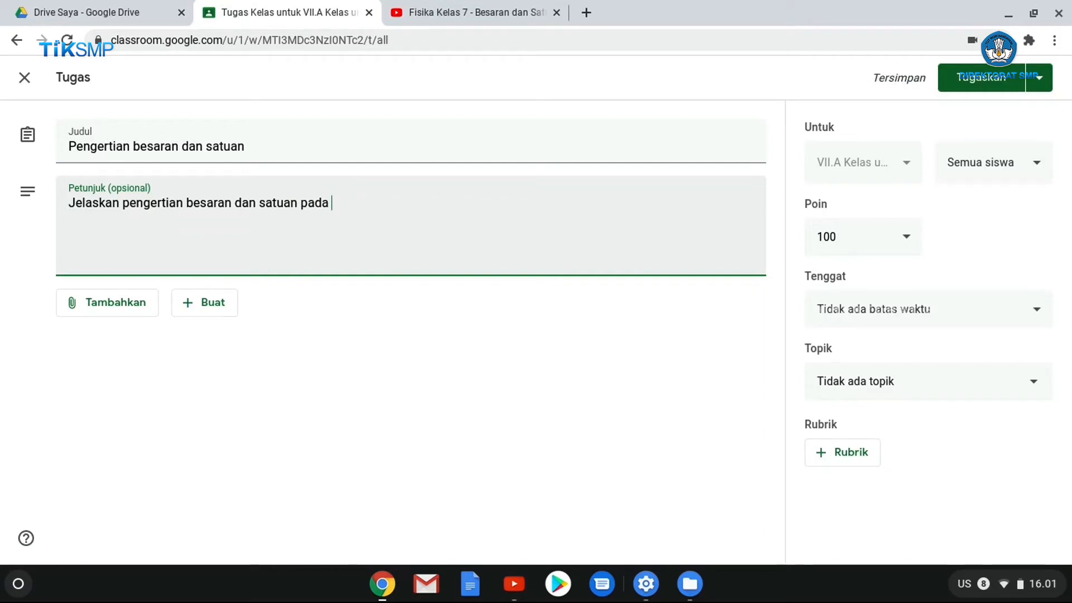
{"action": "type", "text": "post"}
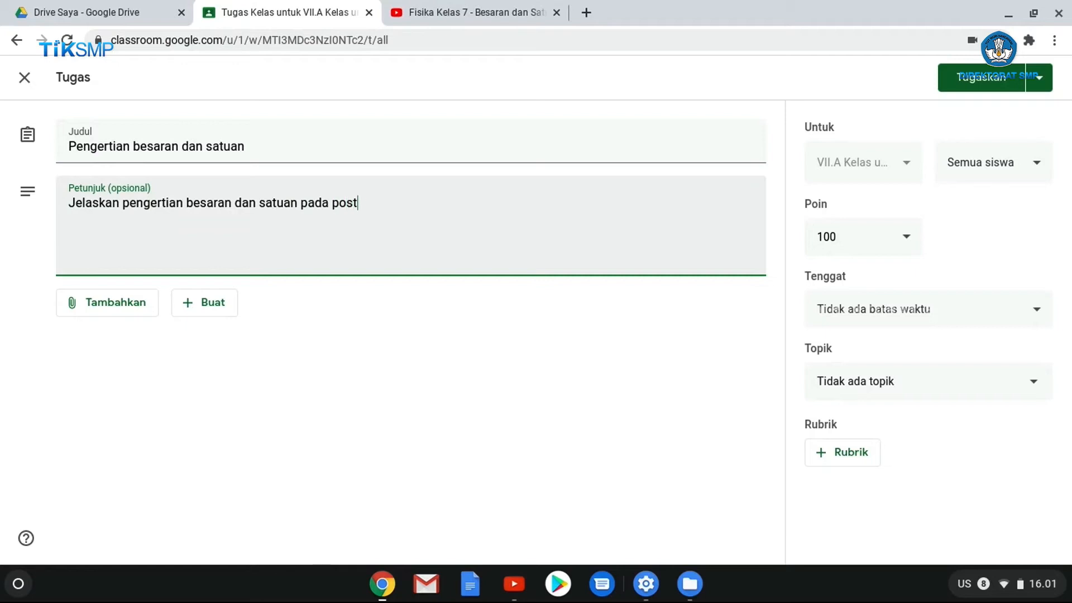
{"action": "type", "text": "ingan ini"}
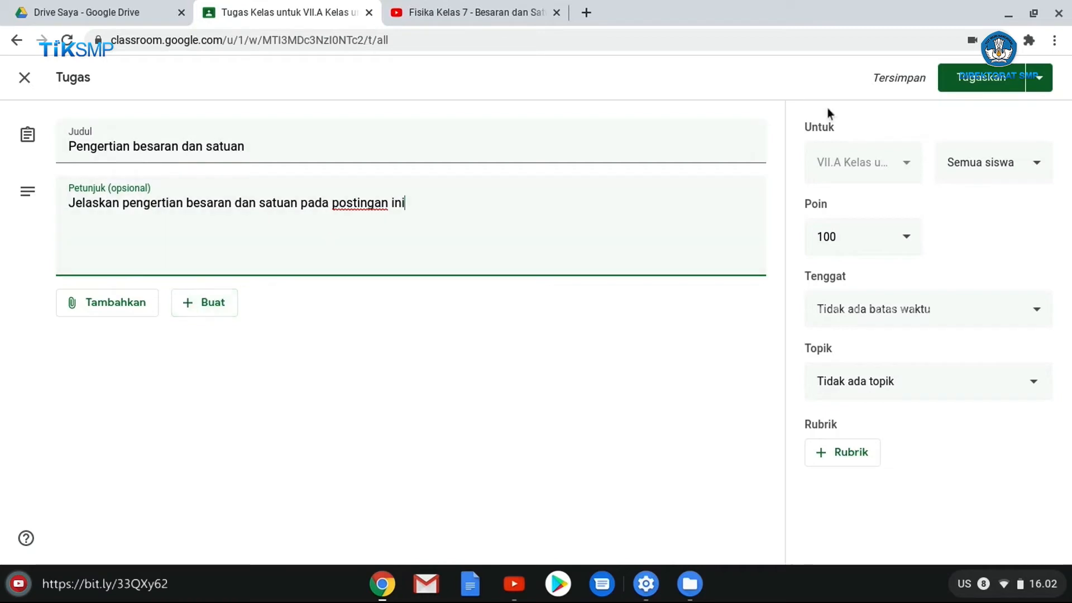
Step: Switch the assignment's points to "Tidak dinilai" and set them back to 100
{"action": "left_click", "coordinate": [911, 246]}
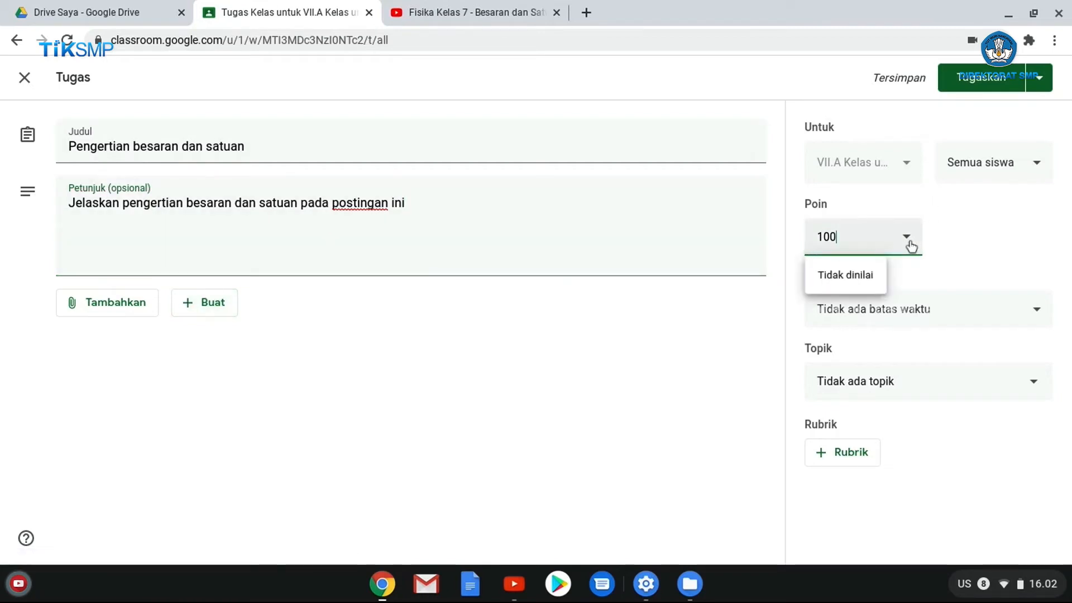
{"action": "left_click", "coordinate": [856, 275]}
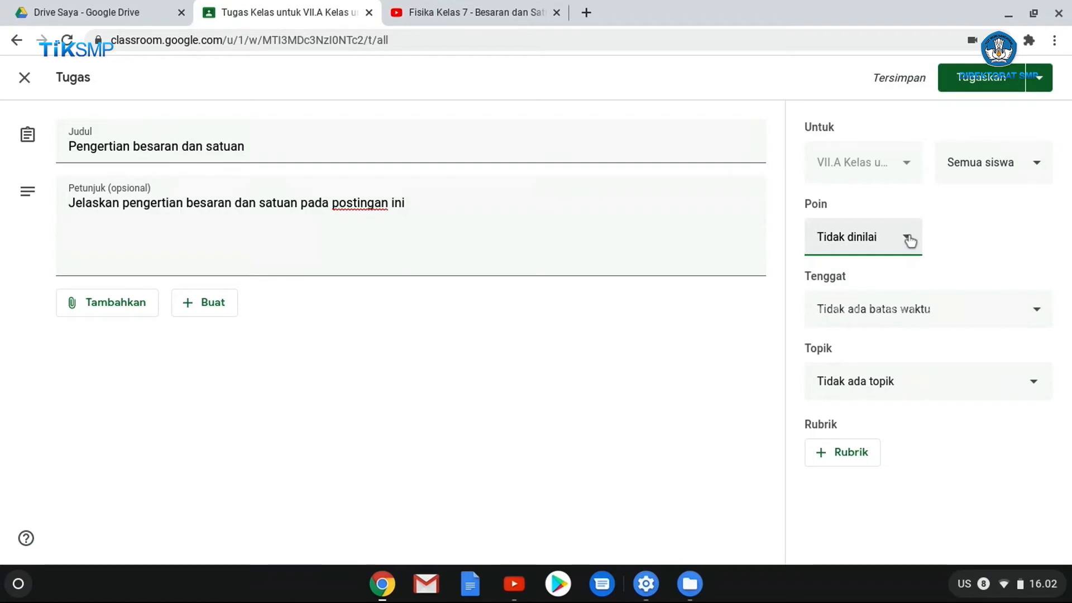
{"action": "left_click", "coordinate": [825, 237]}
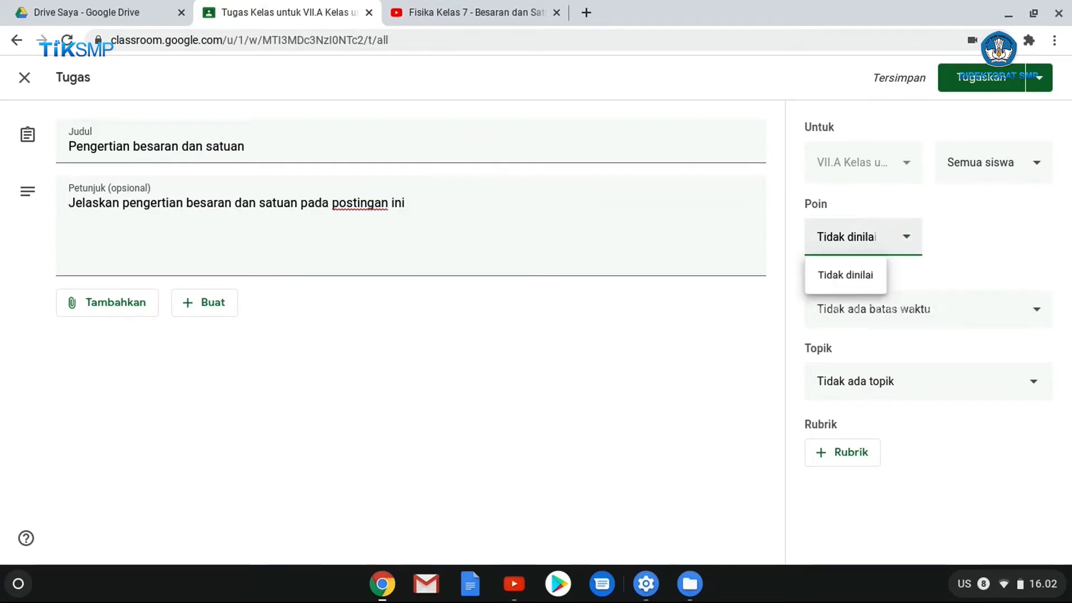
{"action": "key", "text": "BackSpace"}
{"action": "key", "text": "BackSpace"}
{"action": "key", "text": "BackSpace"}
{"action": "key", "text": "BackSpace"}
{"action": "key", "text": "BackSpace"}
{"action": "key", "text": "BackSpace"}
{"action": "key", "text": "BackSpace"}
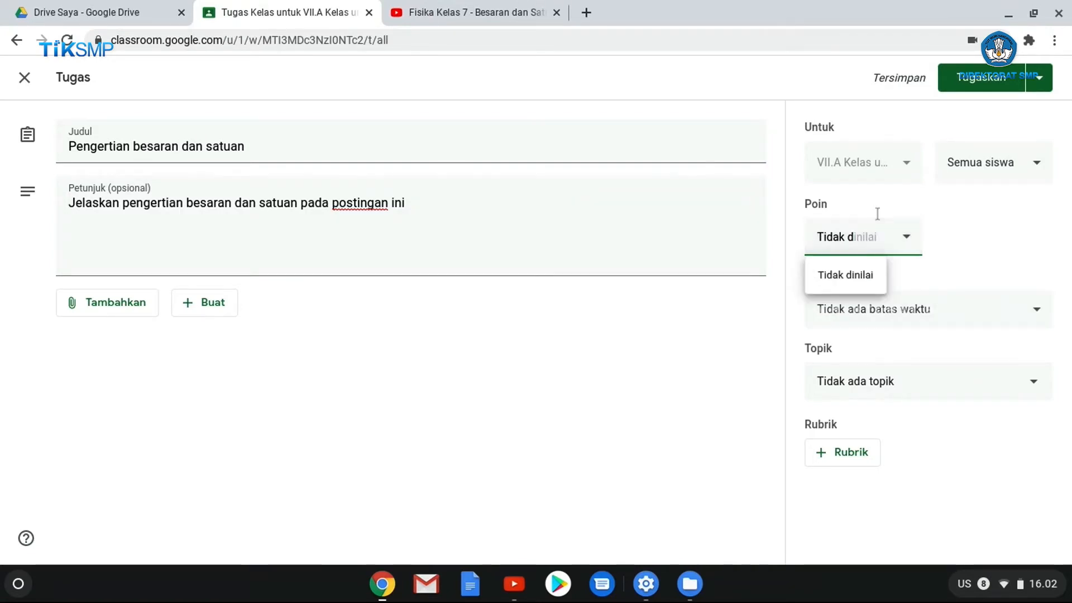
{"action": "key", "text": "BackSpace"}
{"action": "key", "text": "BackSpace"}
{"action": "key", "text": "BackSpace"}
{"action": "key", "text": "BackSpace"}
{"action": "key", "text": "BackSpace"}
{"action": "key", "text": "BackSpace"}
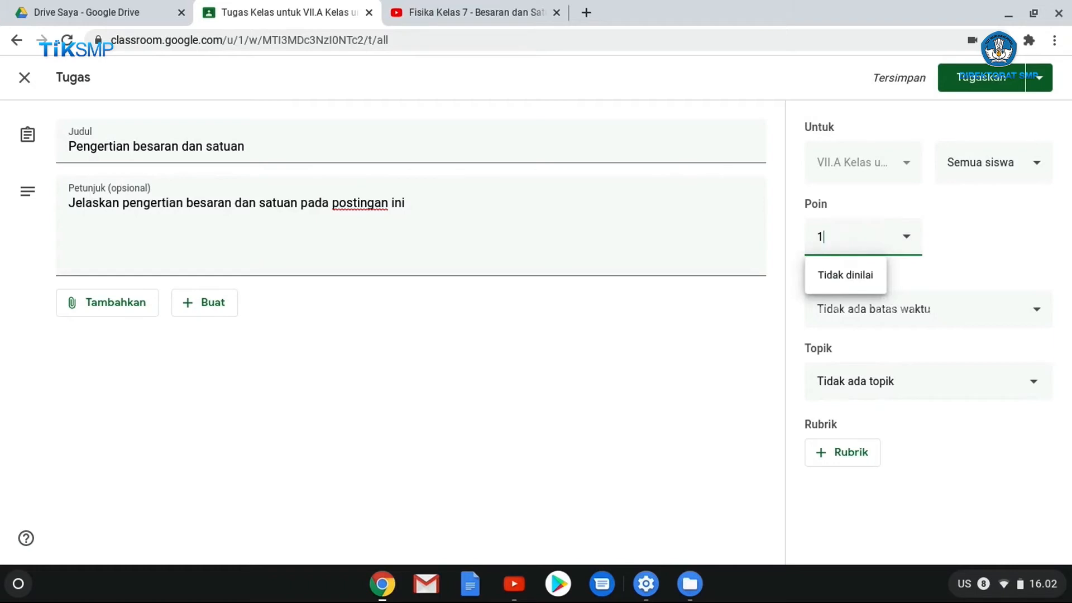
{"action": "type", "text": "100"}
{"action": "left_click", "coordinate": [1000, 239]}
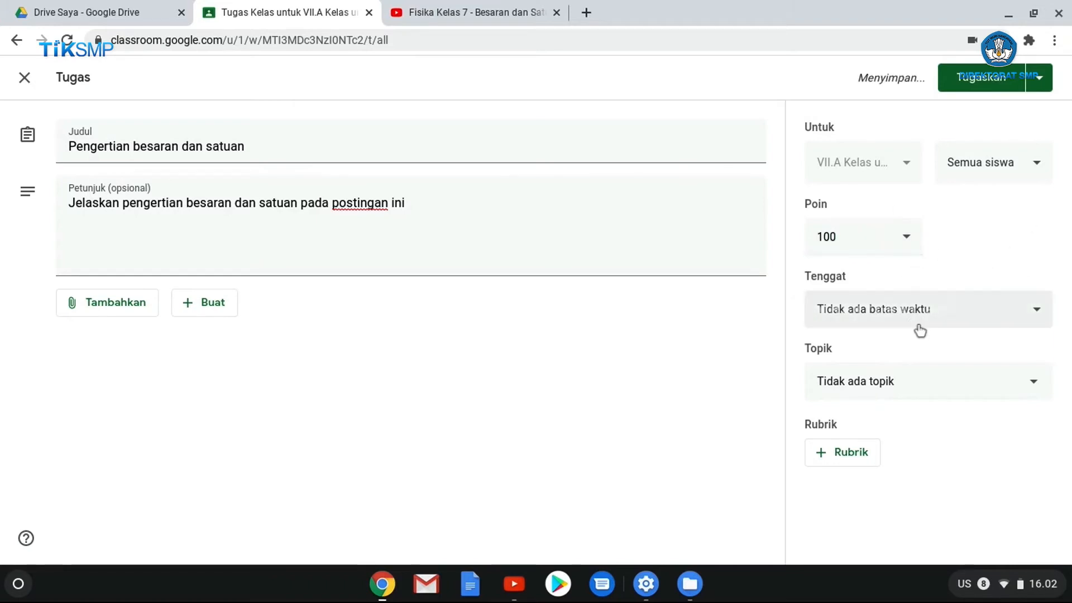
Step: Set the assignment's due date to 22 Agu 2020 and its due time to 12.00
{"action": "left_click", "coordinate": [1041, 321]}
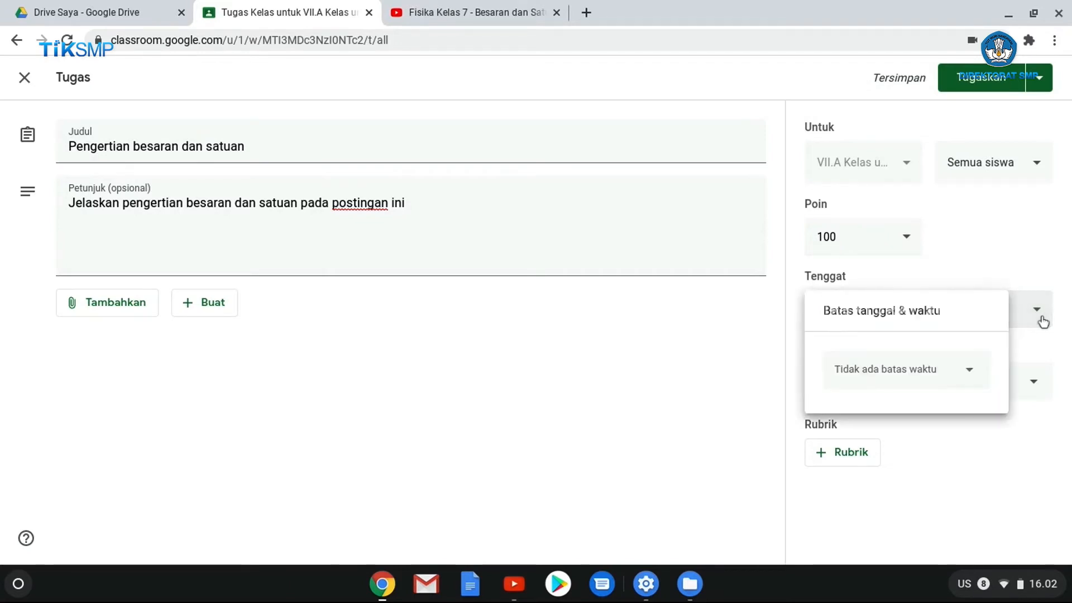
{"action": "double_click", "coordinate": [851, 310]}
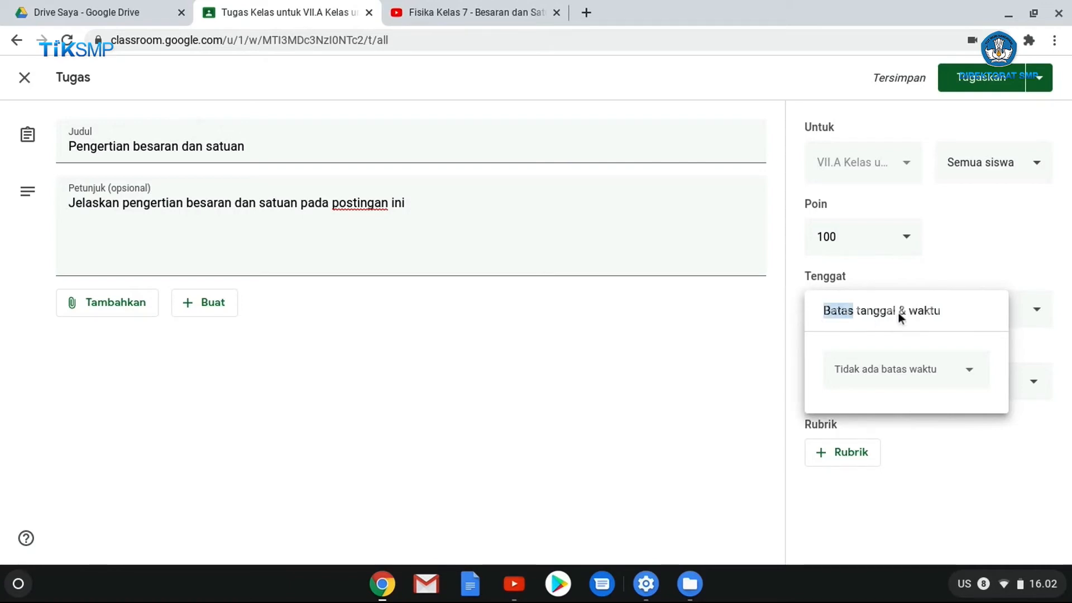
{"action": "left_click", "coordinate": [974, 379]}
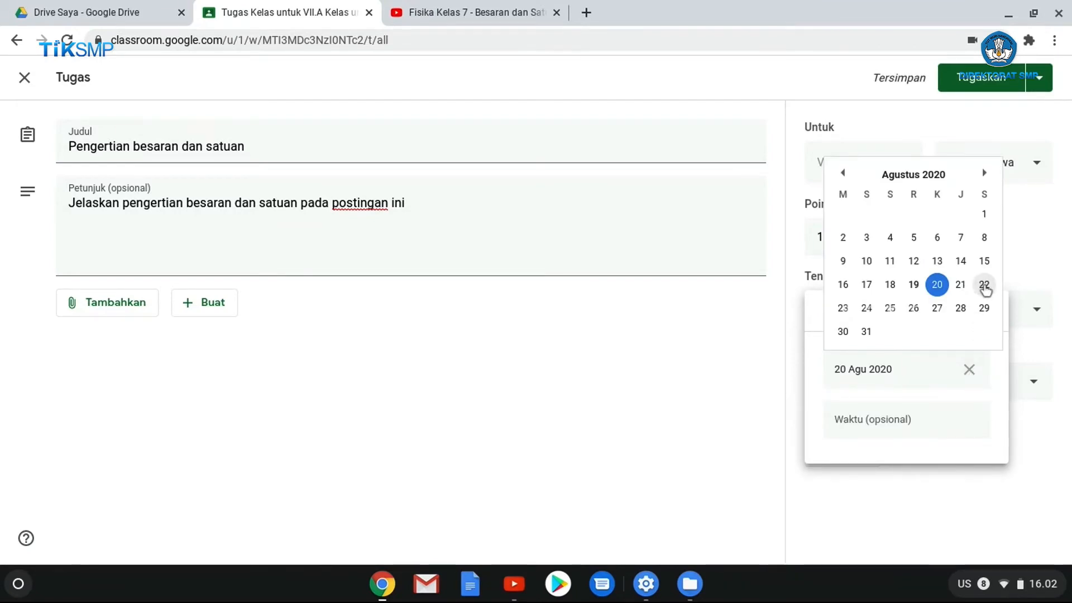
{"action": "left_click", "coordinate": [984, 285]}
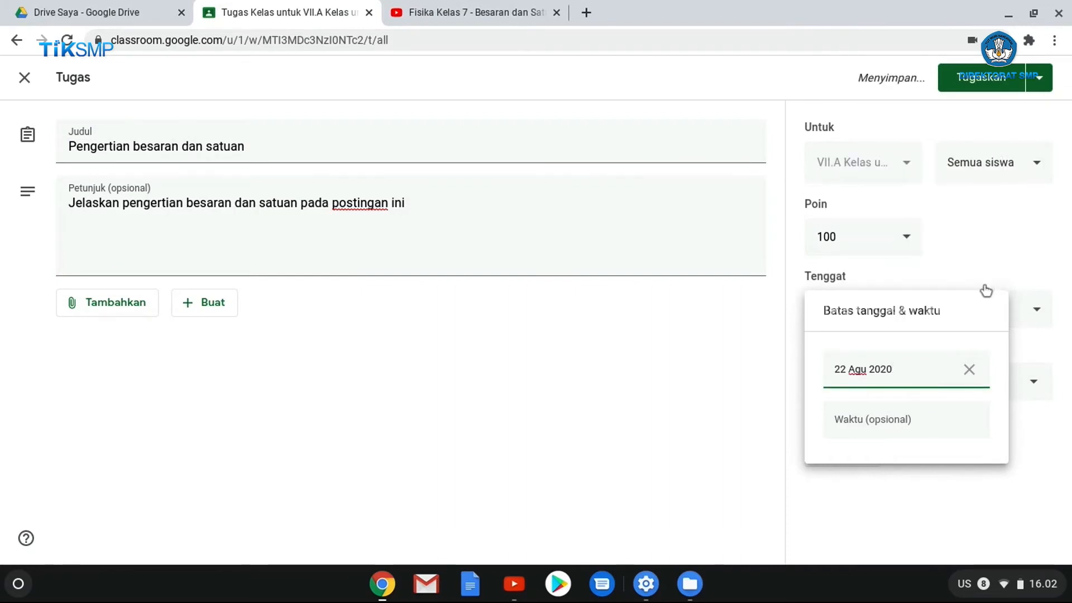
{"action": "left_click", "coordinate": [909, 424]}
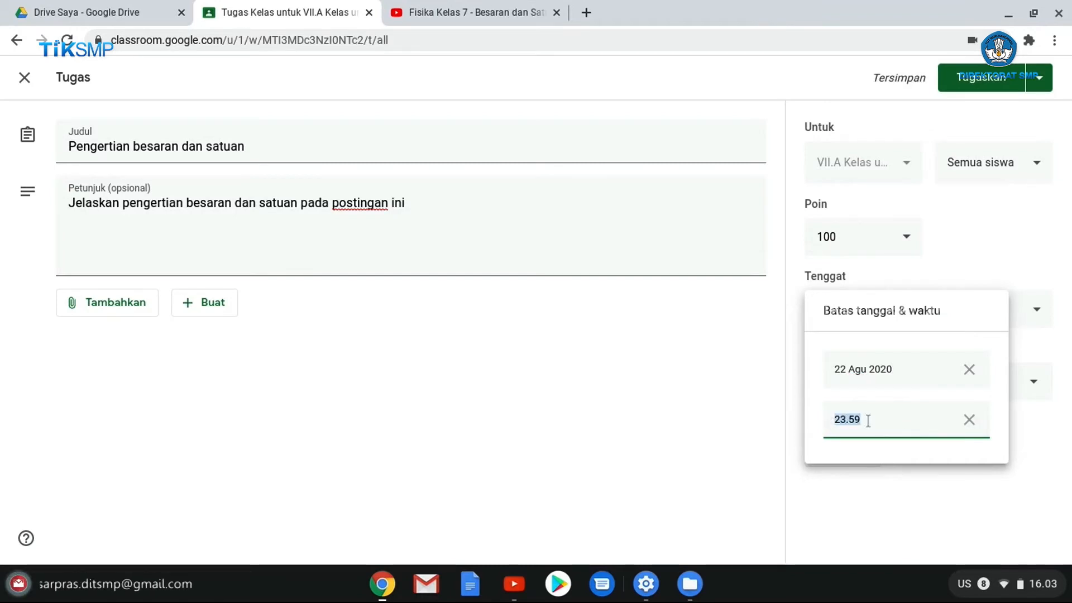
{"action": "left_click", "coordinate": [875, 416]}
{"action": "left_click_drag", "start_coordinate": [875, 416], "coordinate": [808, 425]}
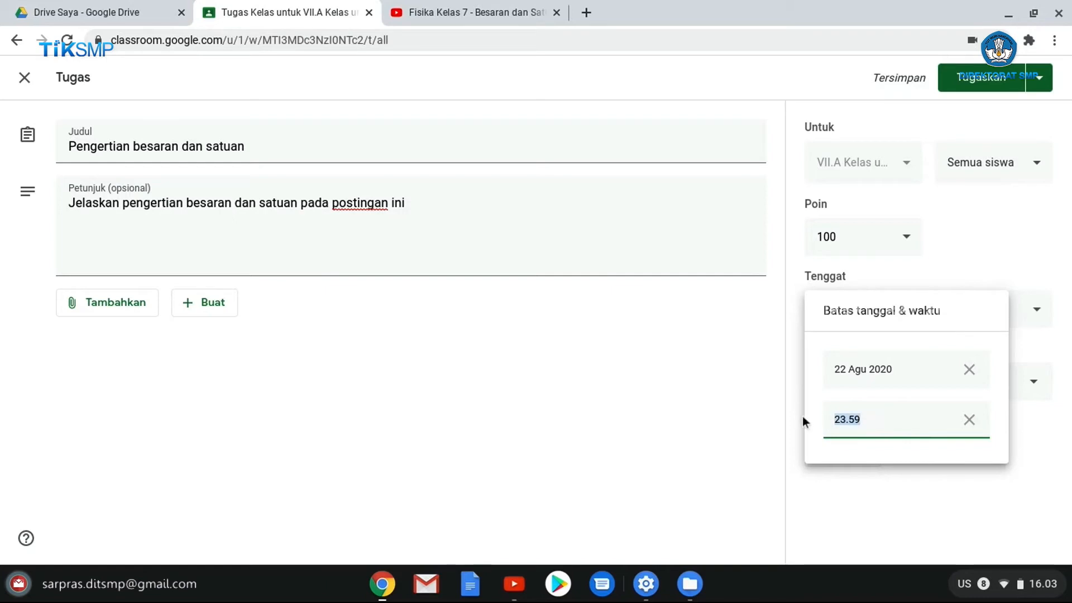
{"action": "type", "text": "12.00"}
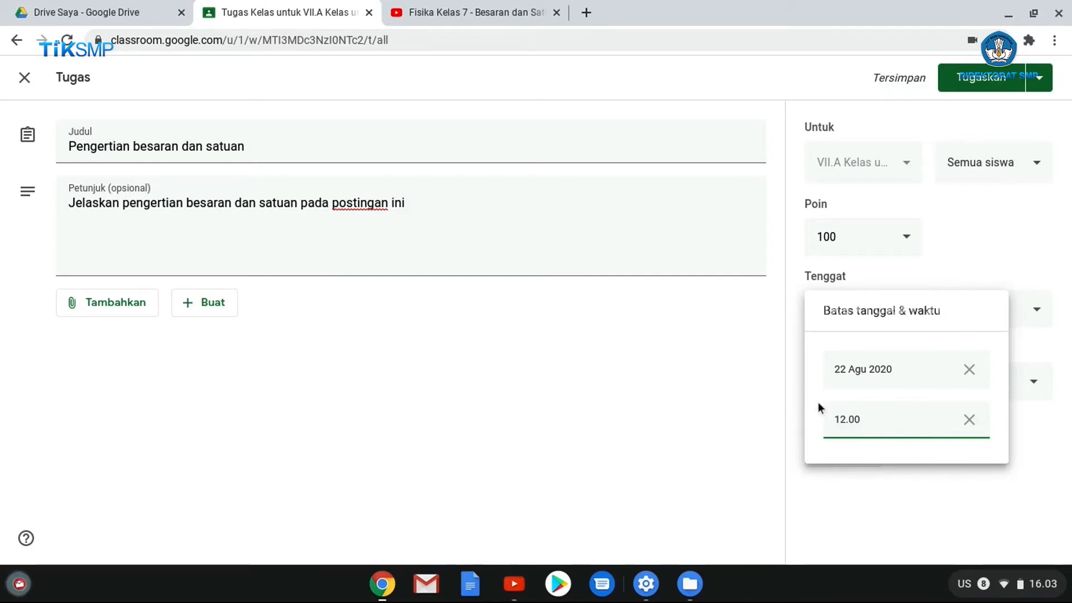
{"action": "left_click", "coordinate": [1015, 491]}
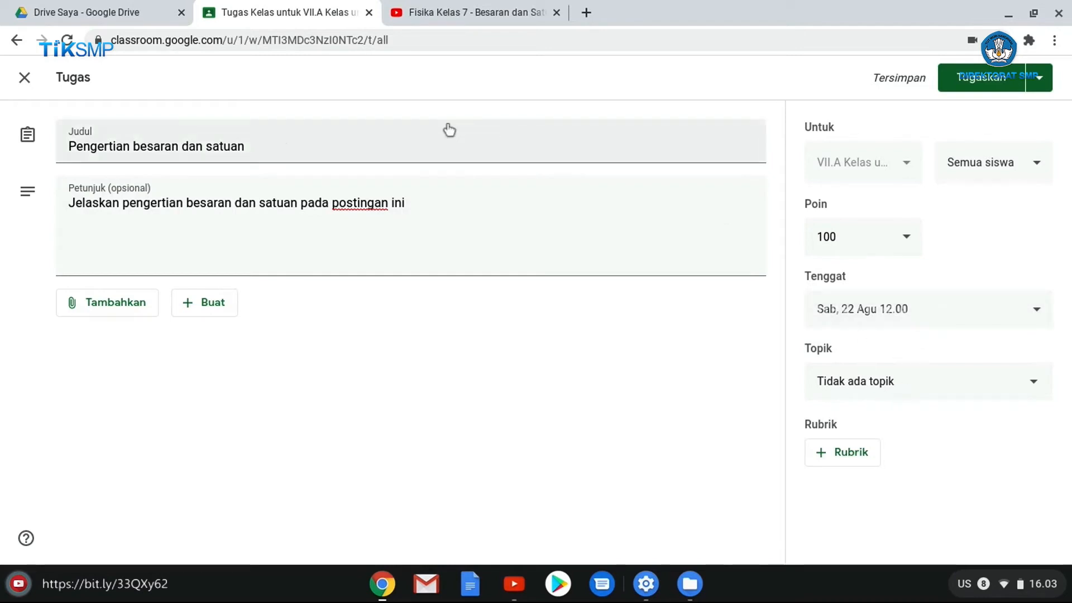
Step: File the assignment under "Topik 1 - Besaran" and assign it to the class
{"action": "left_click", "coordinate": [1033, 385]}
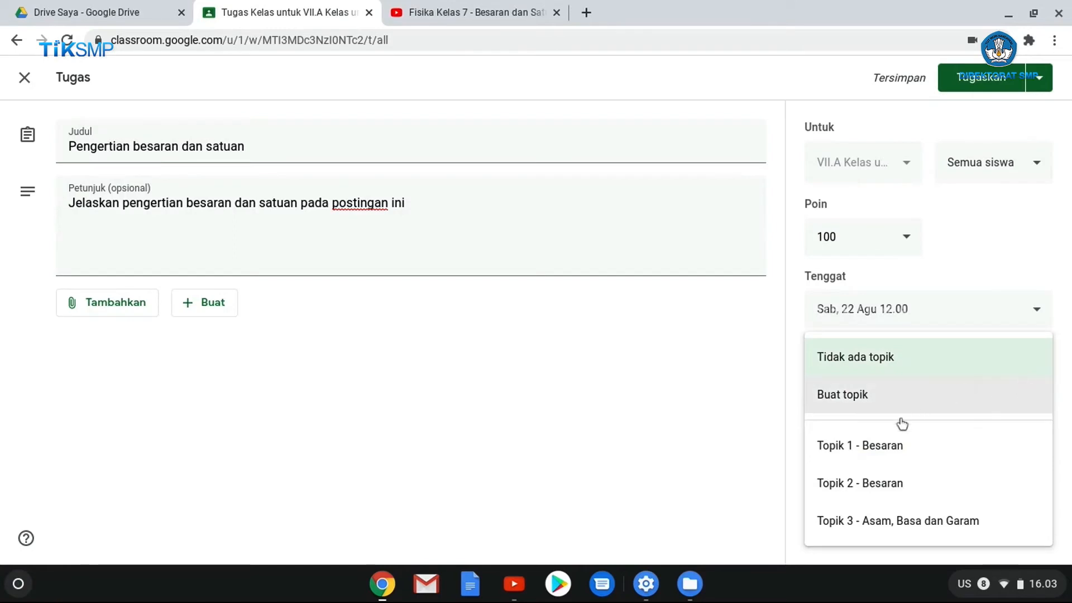
{"action": "left_click", "coordinate": [874, 446]}
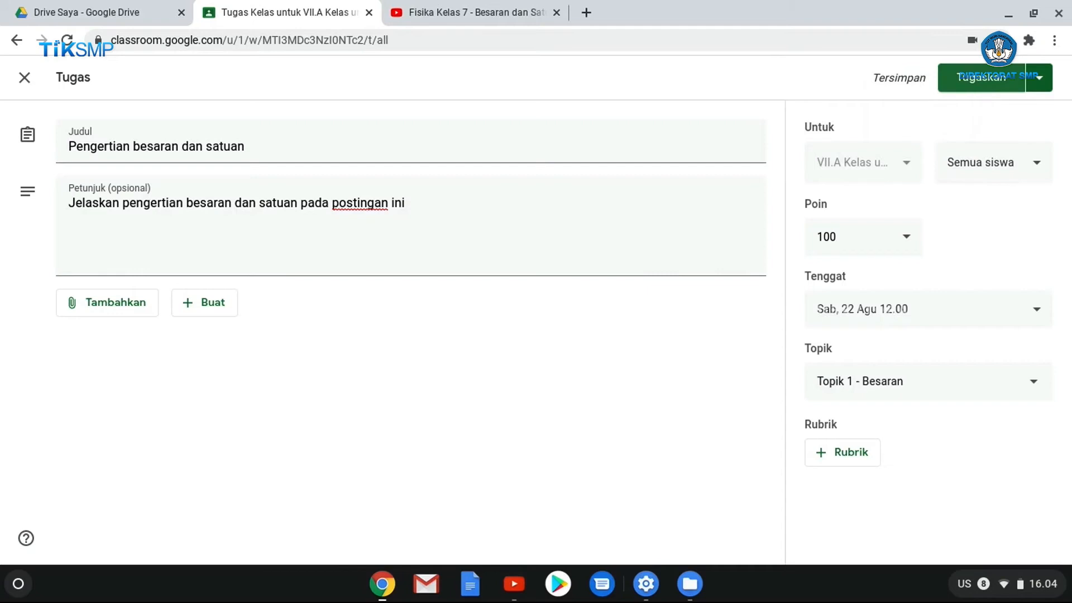
{"action": "left_click", "coordinate": [977, 88]}
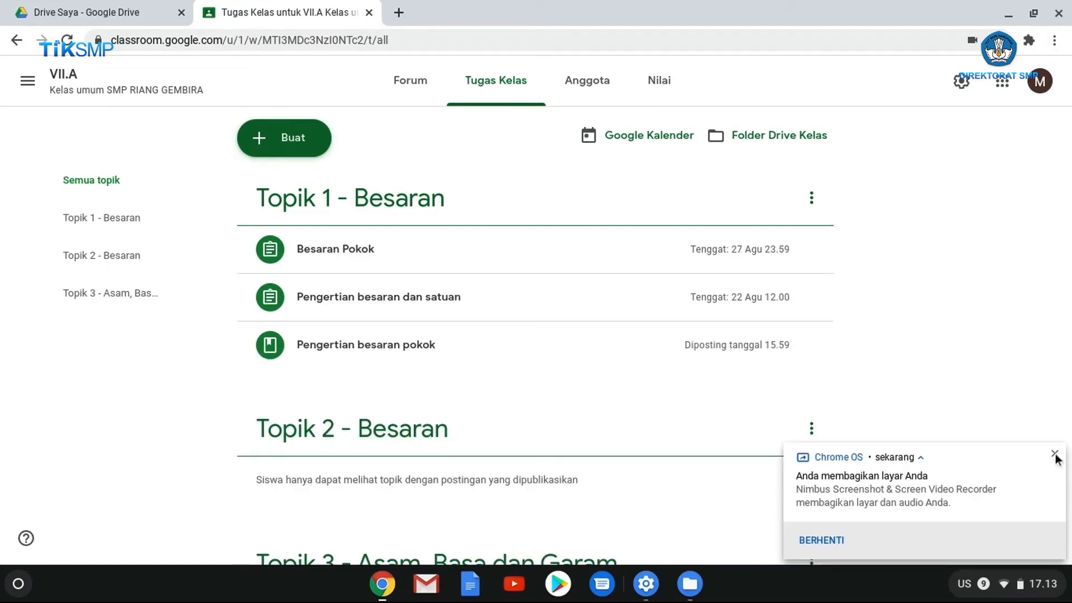
Step: Dismiss the screen-sharing notification, edit the "Besaran Pokok" assignment under Topik 1 and start creating a new rubric for it
{"action": "left_click", "coordinate": [1055, 456]}
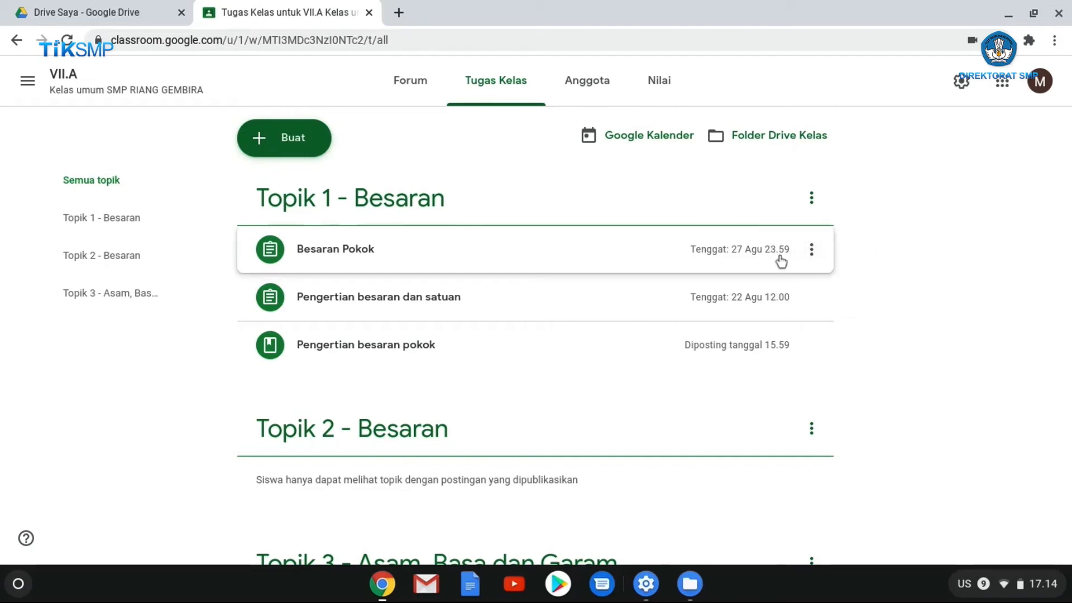
{"action": "left_click", "coordinate": [812, 251]}
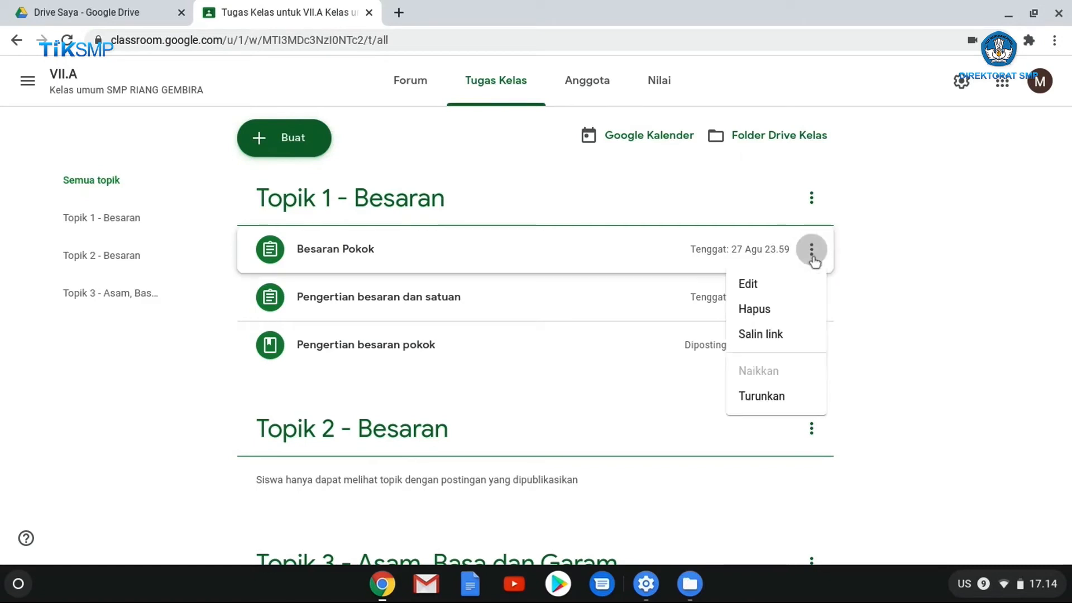
{"action": "left_click", "coordinate": [775, 286]}
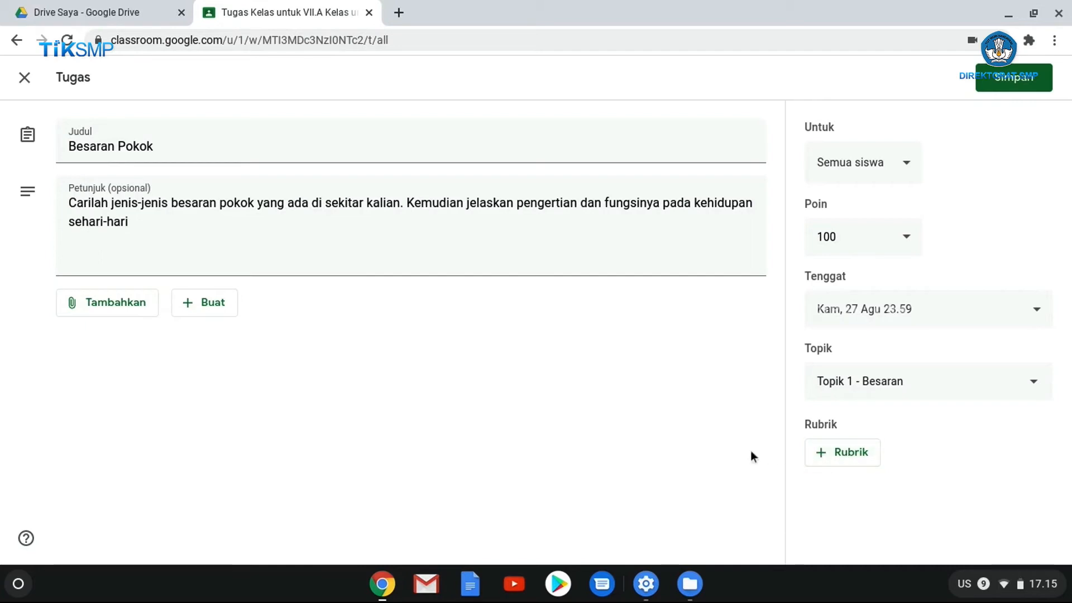
{"action": "left_click", "coordinate": [821, 457]}
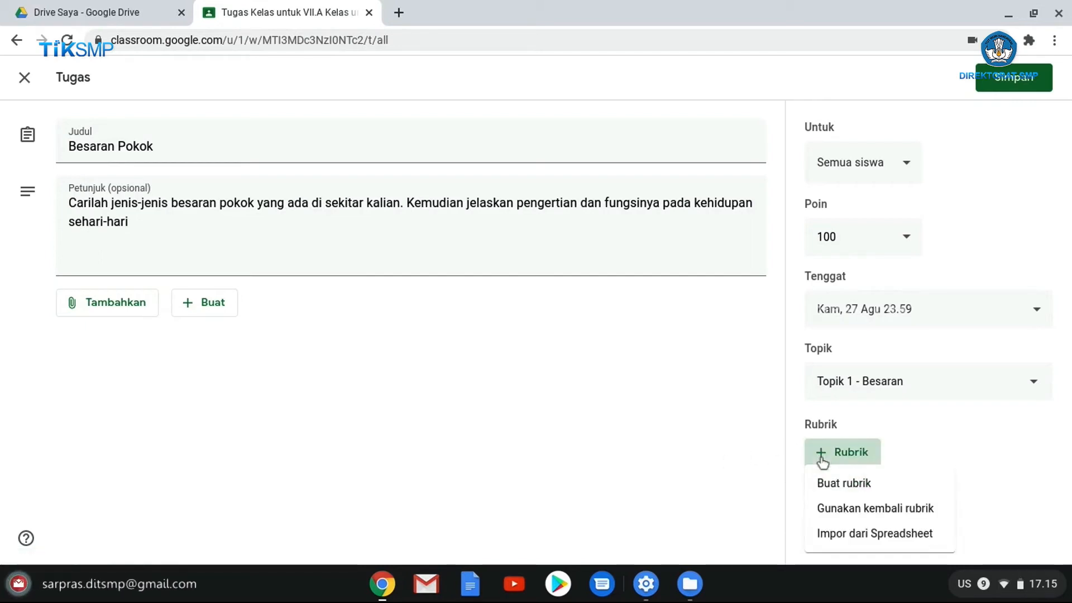
{"action": "left_click", "coordinate": [826, 484]}
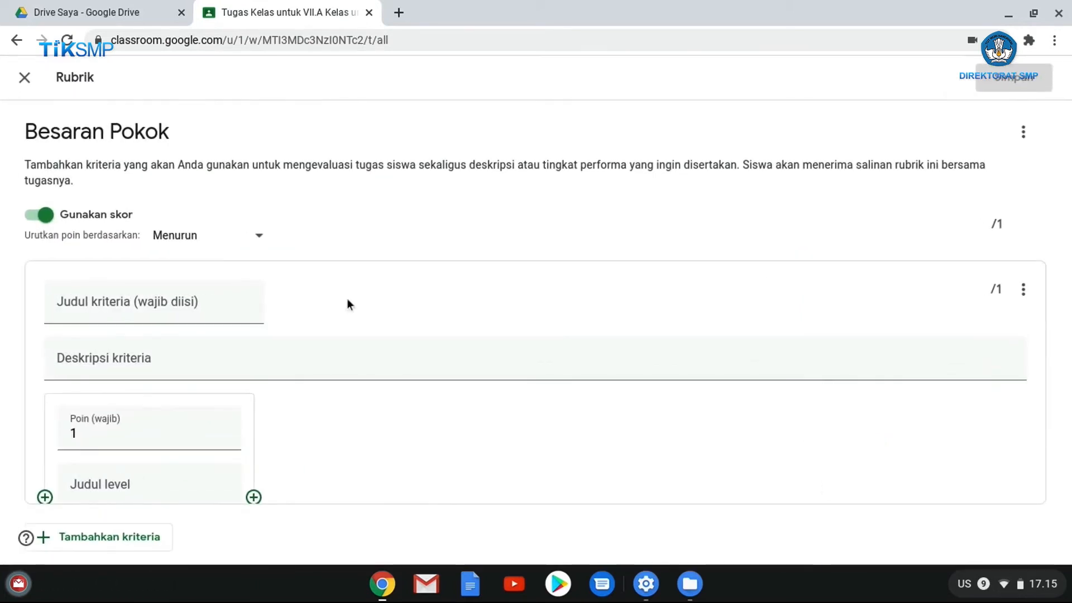
Step: Title the rubric's first criterion "Contoh" and describe it as "Contoh besaran pokok pada kehidupan sehari-hari"
{"action": "scroll", "coordinate": [118, 300], "scroll_direction": "down", "scroll_amount": 1}
{"action": "scroll", "coordinate": [119, 301], "scroll_direction": "up", "scroll_amount": 1}
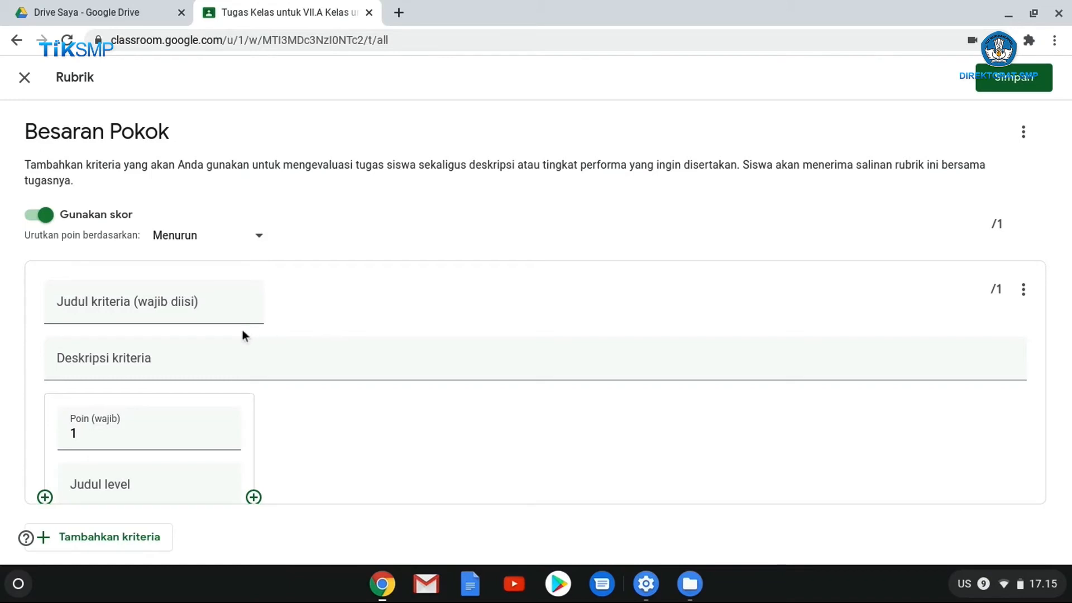
{"action": "scroll", "coordinate": [241, 335], "scroll_direction": "down", "scroll_amount": 2}
{"action": "scroll", "coordinate": [230, 369], "scroll_direction": "up", "scroll_amount": 2}
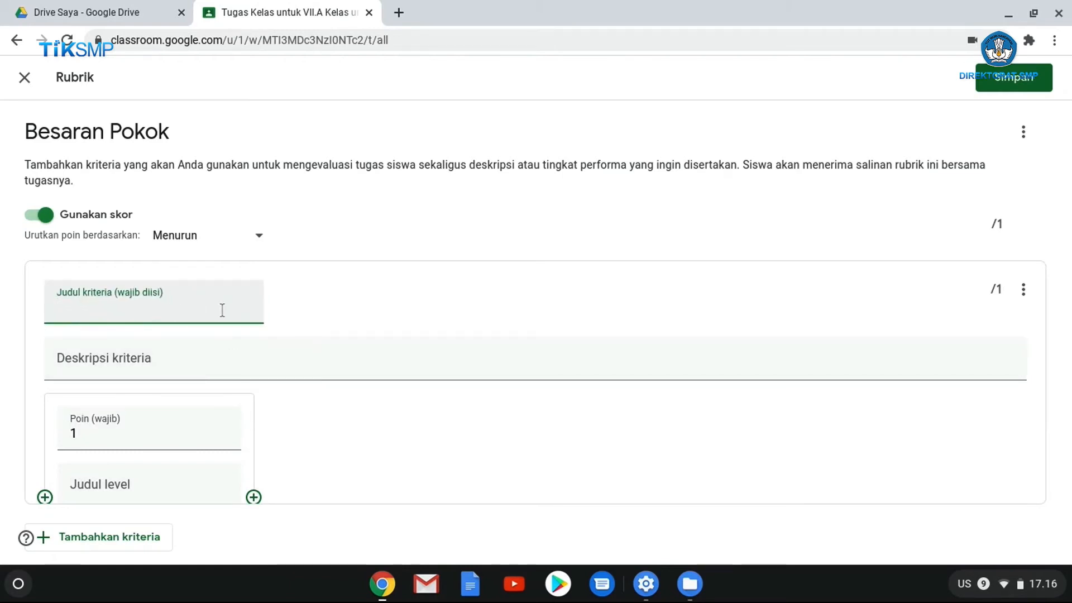
{"action": "type", "text": "ntoh"}
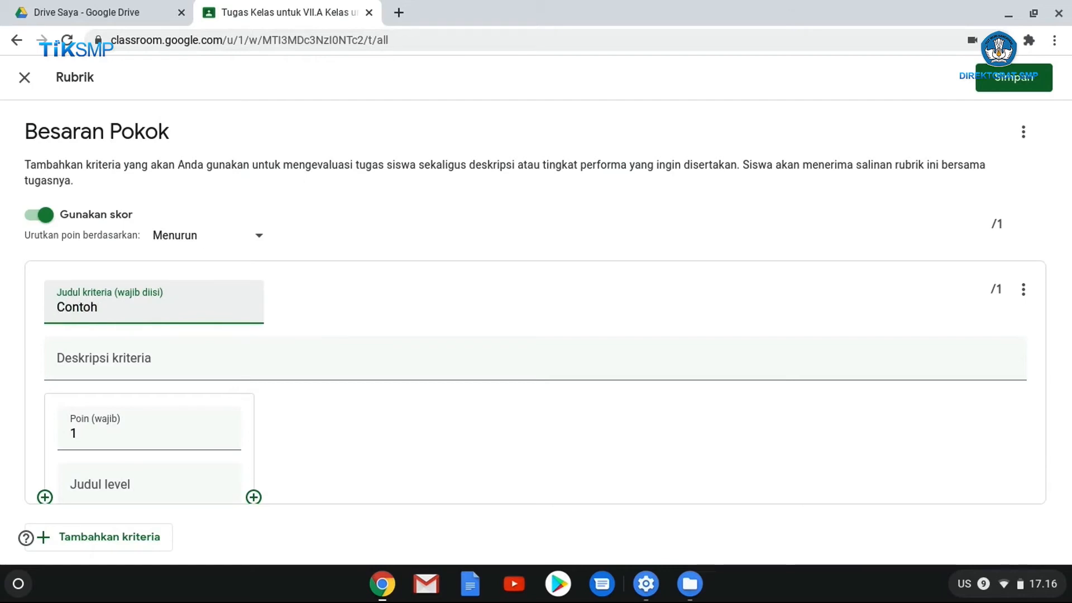
{"action": "left_click", "coordinate": [174, 371]}
{"action": "type", "text": "Con"}
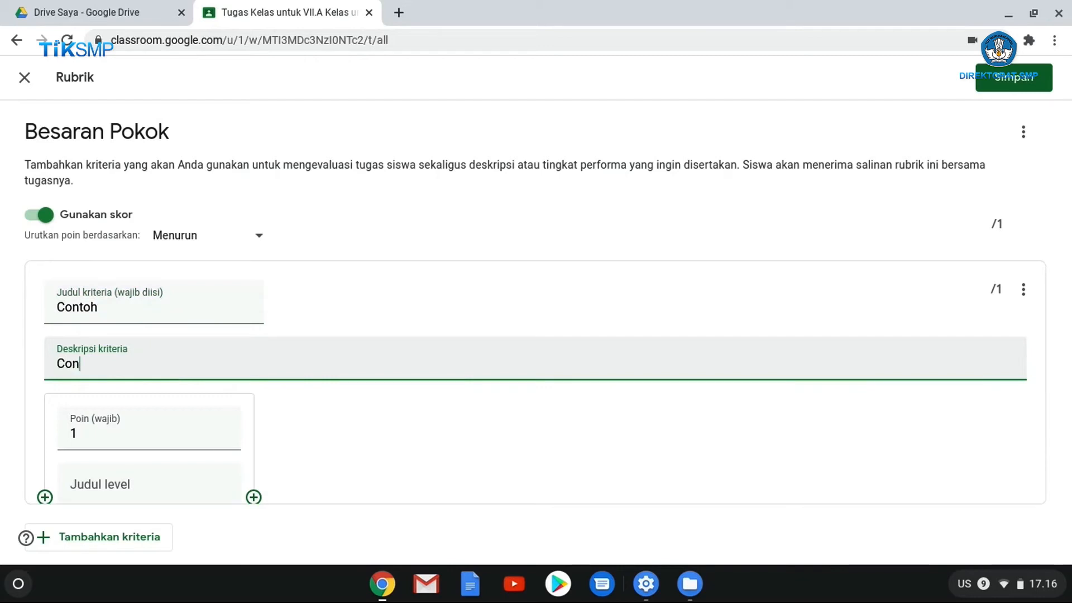
{"action": "type", "text": "toh besaran"}
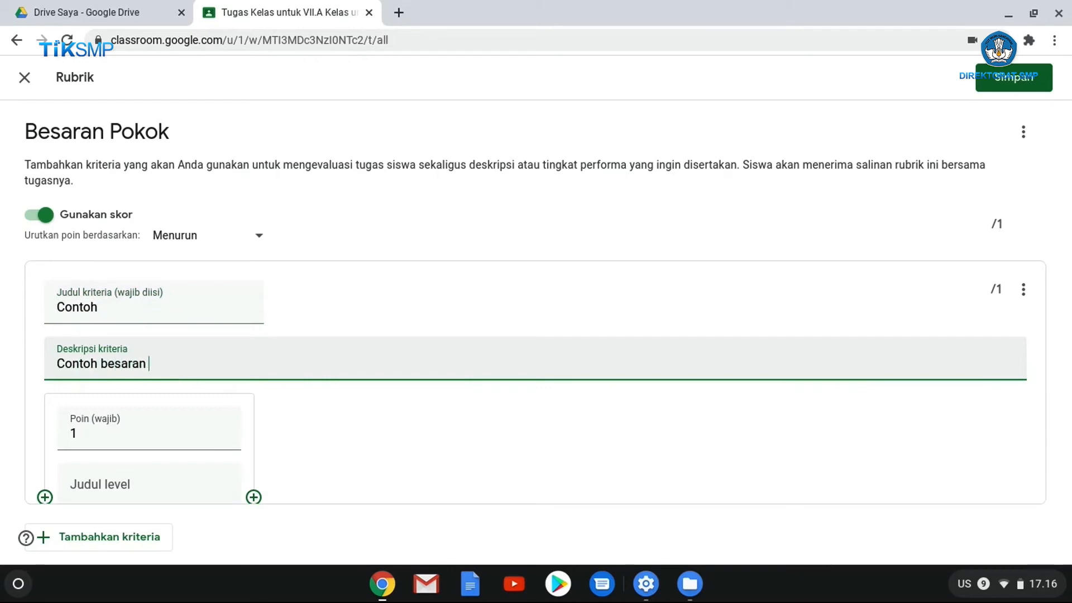
{"action": "type", "text": " pokok pada kehidupan se"}
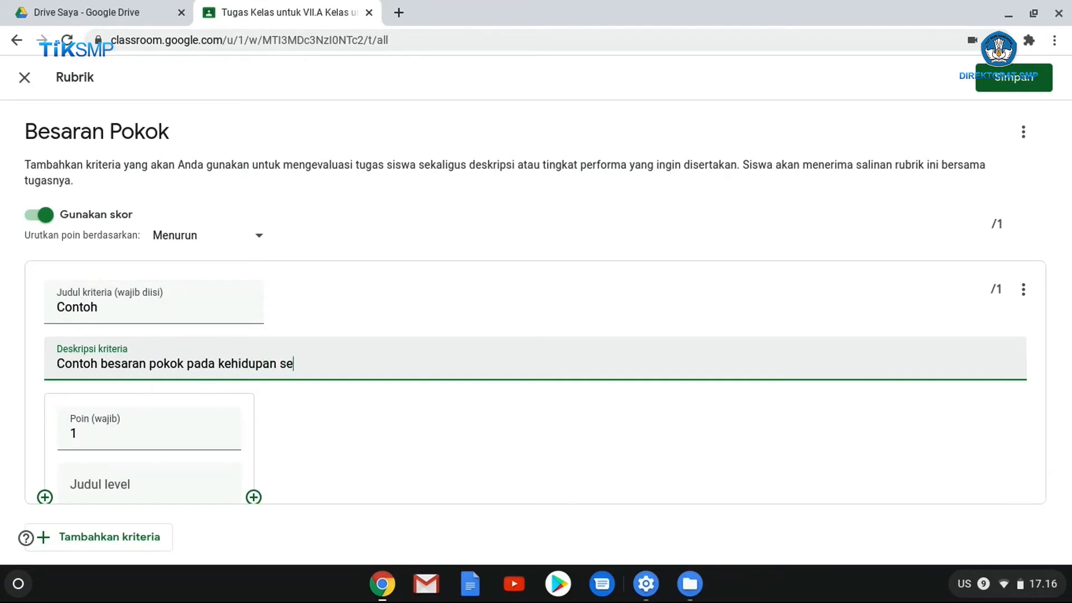
{"action": "type", "text": "ahri-hari"}
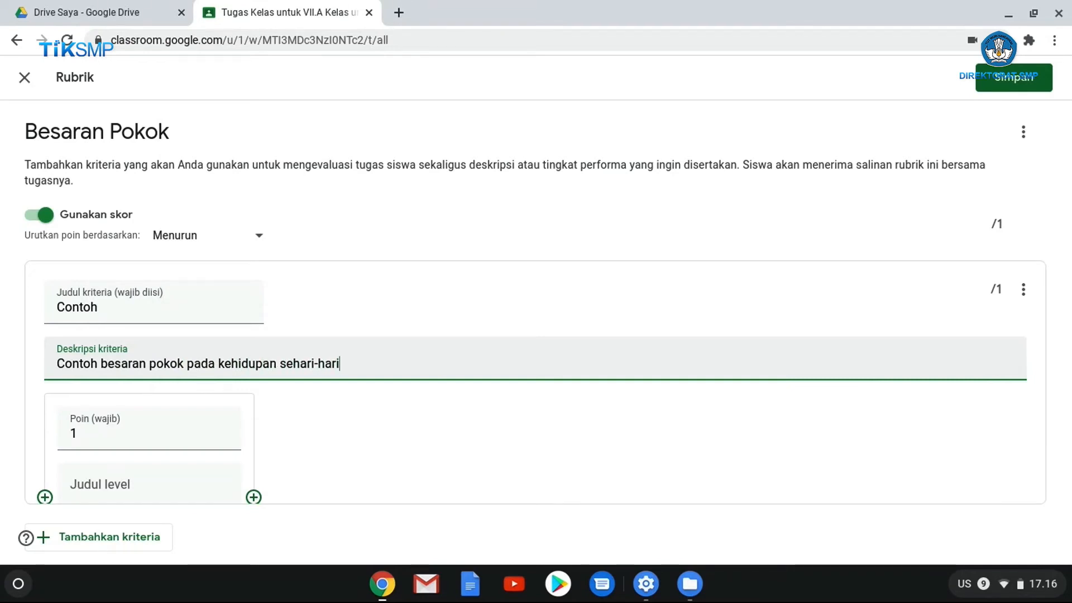
Step: Title the criterion's first level "tinggi", describe it as "Contoh di berikan dengan tepat" and set its points to 50
{"action": "scroll", "coordinate": [168, 410], "scroll_direction": "down", "scroll_amount": 2}
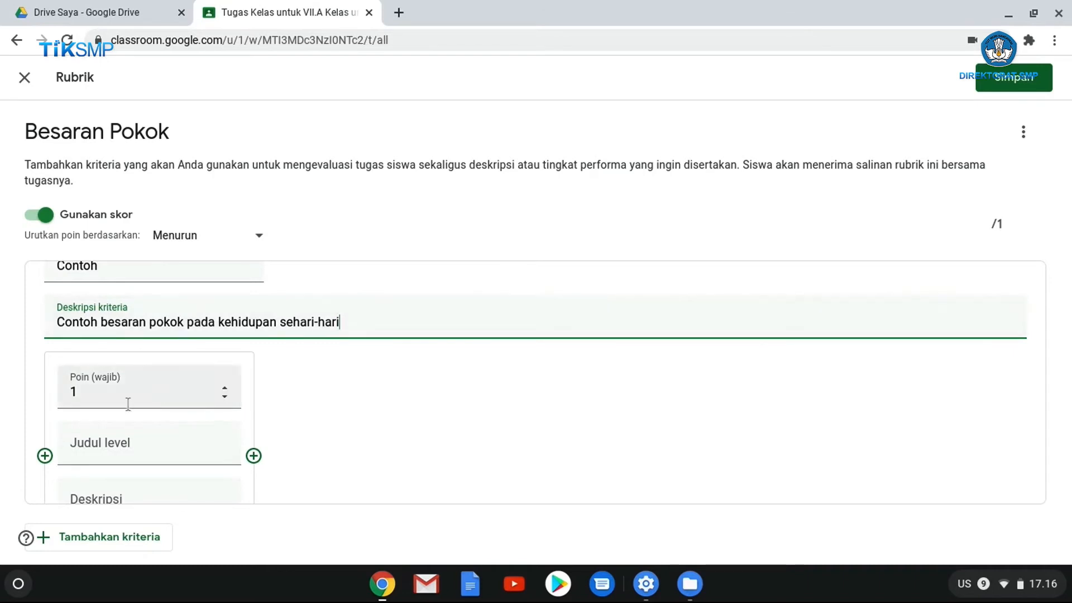
{"action": "scroll", "coordinate": [167, 458], "scroll_direction": "down", "scroll_amount": 1}
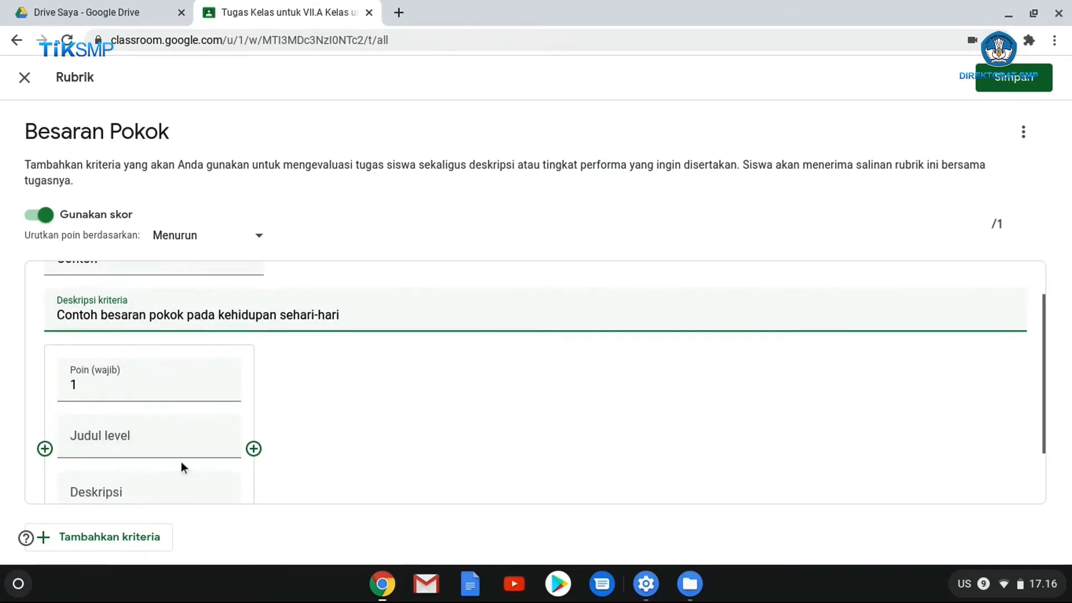
{"action": "left_click", "coordinate": [130, 441]}
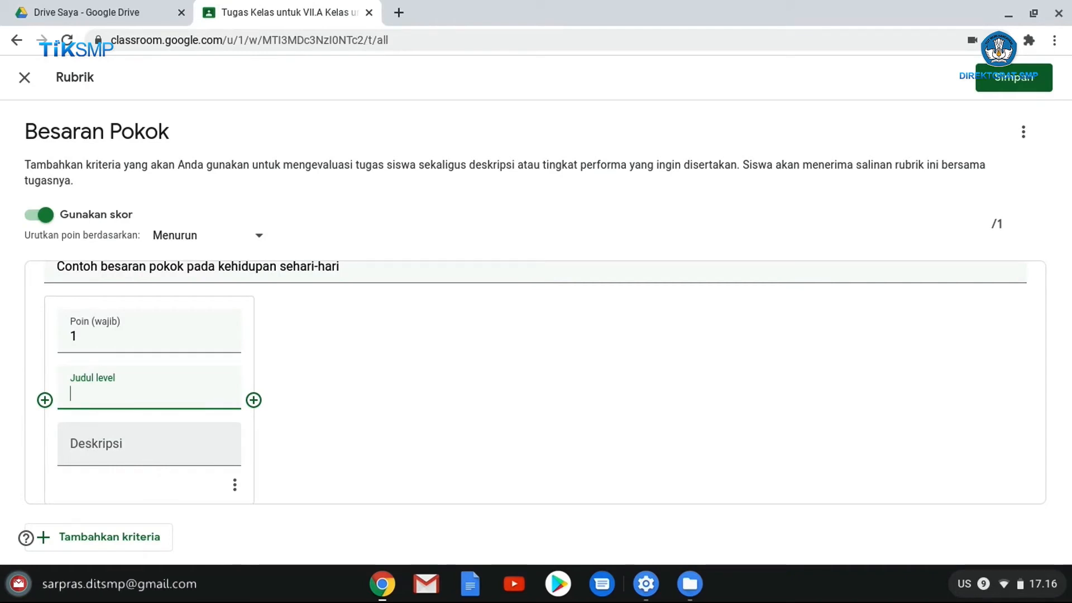
{"action": "type", "text": "tinggi"}
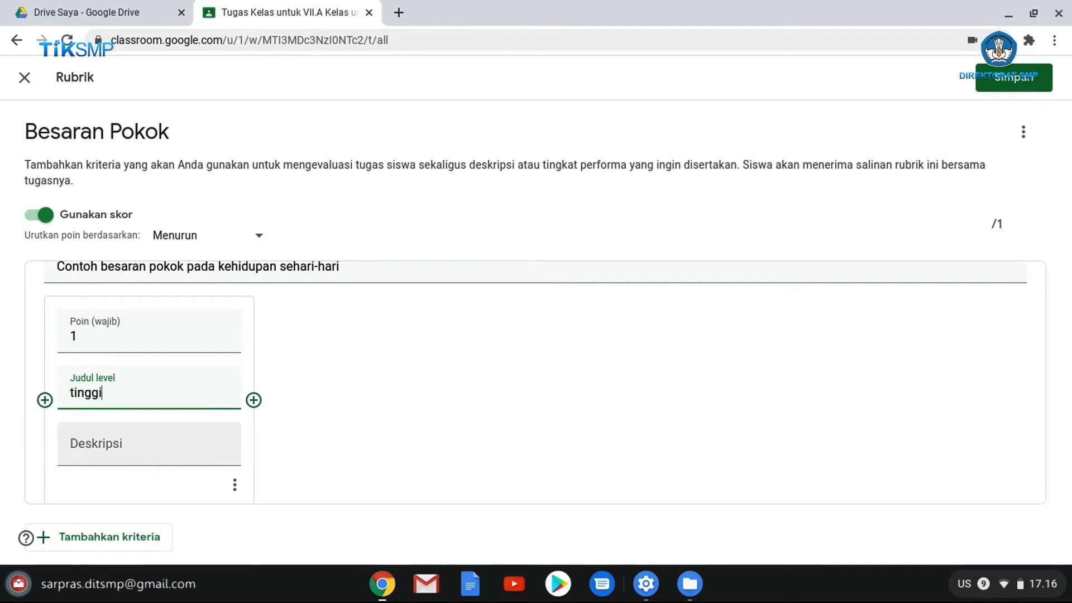
{"action": "left_click", "coordinate": [117, 453]}
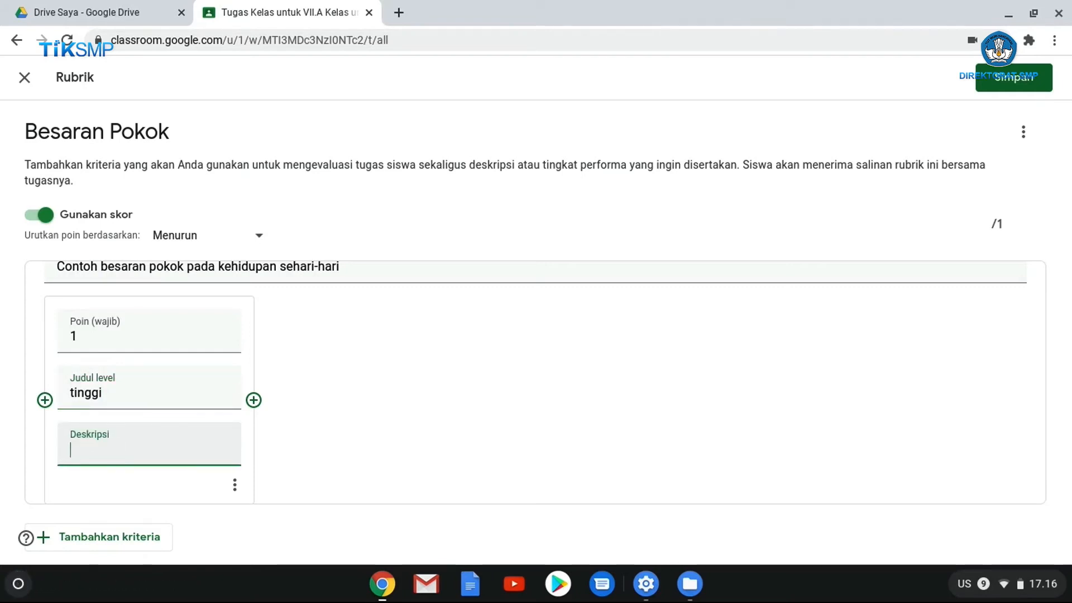
{"action": "type", "text": "P"}
{"action": "key", "text": "BackSpace"}
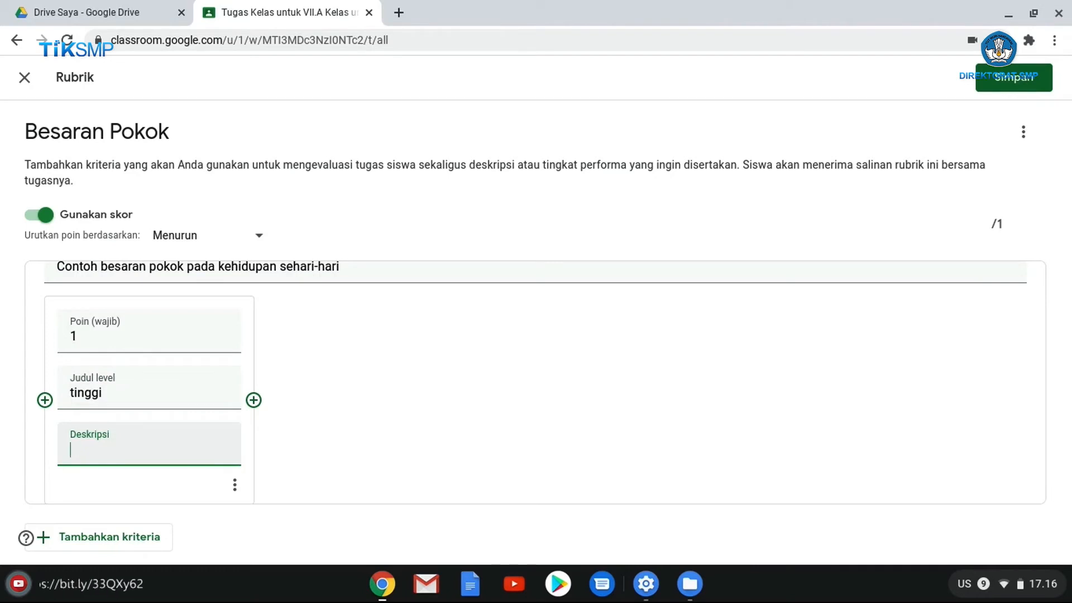
{"action": "type", "text": "Contoh di beri"}
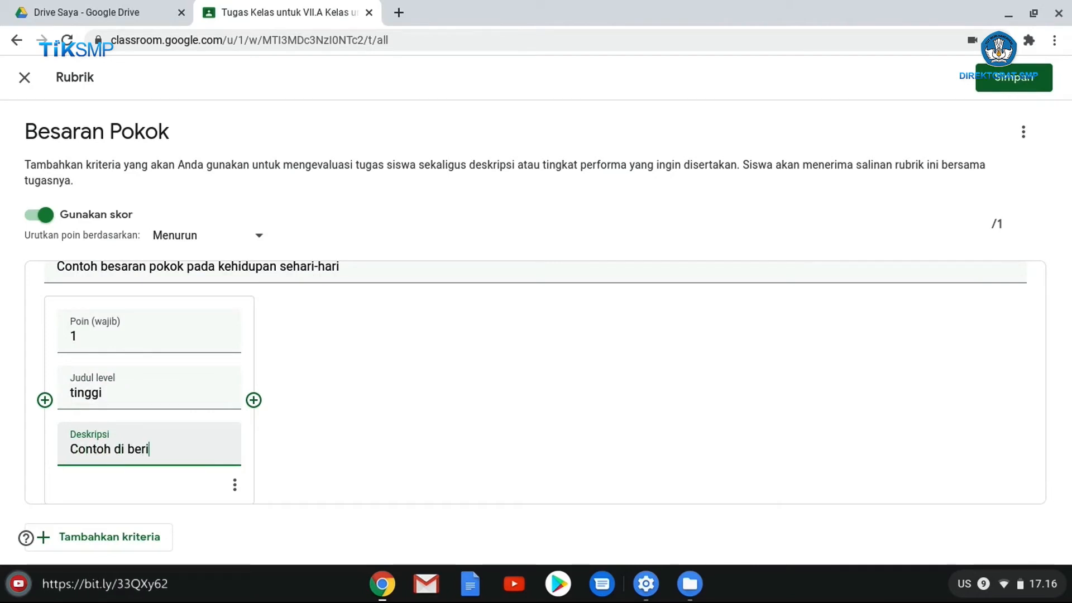
{"action": "type", "text": "kan dengan tepat"}
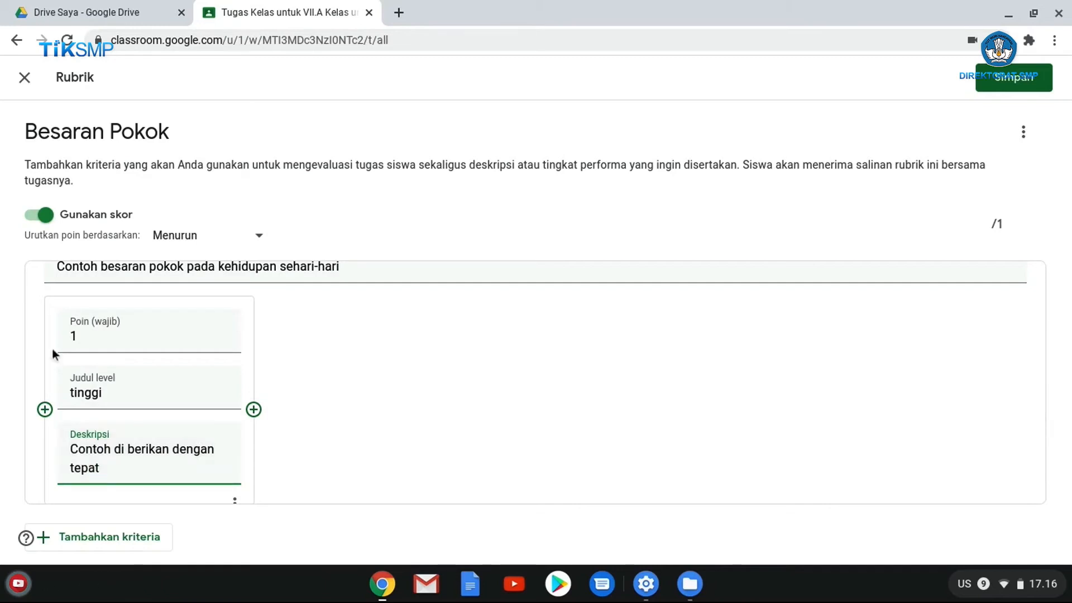
{"action": "left_click", "coordinate": [89, 334]}
{"action": "key", "text": "BackSpace"}
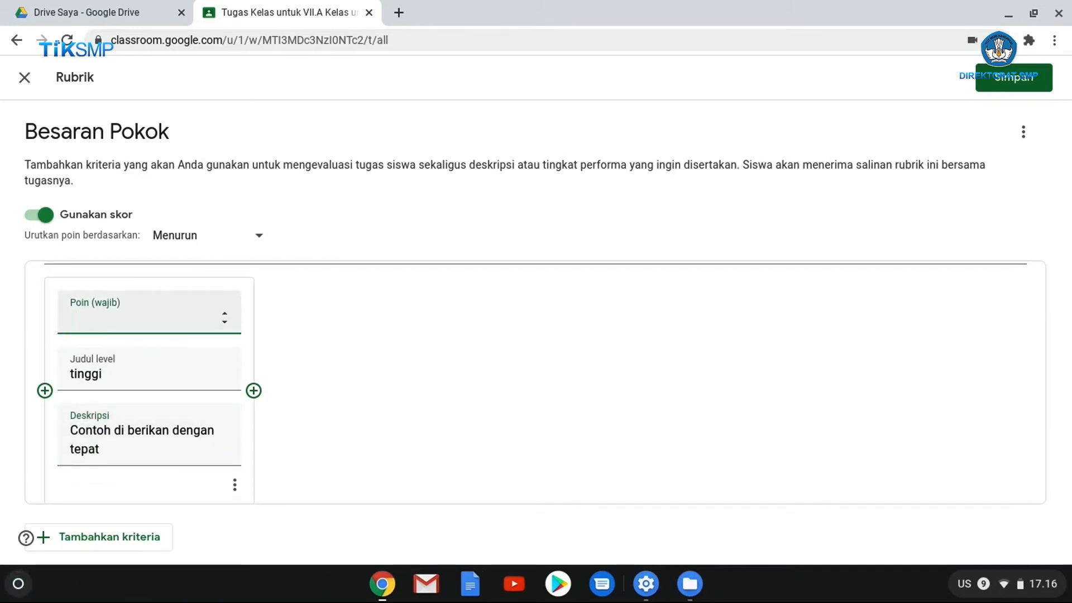
{"action": "type", "text": "50"}
Step: Add a second level titled "sedang" worth 30 points, described as "Contohnya di berikan, tapi tidak ada penjelasan (Kurang tepat)"
{"action": "left_click", "coordinate": [254, 390]}
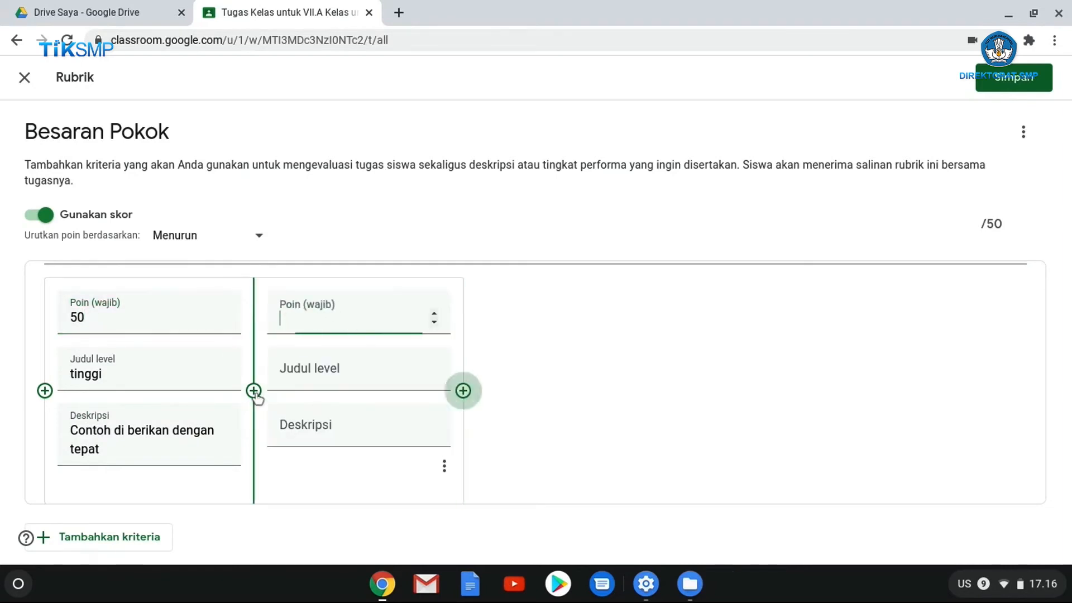
{"action": "left_click", "coordinate": [281, 379]}
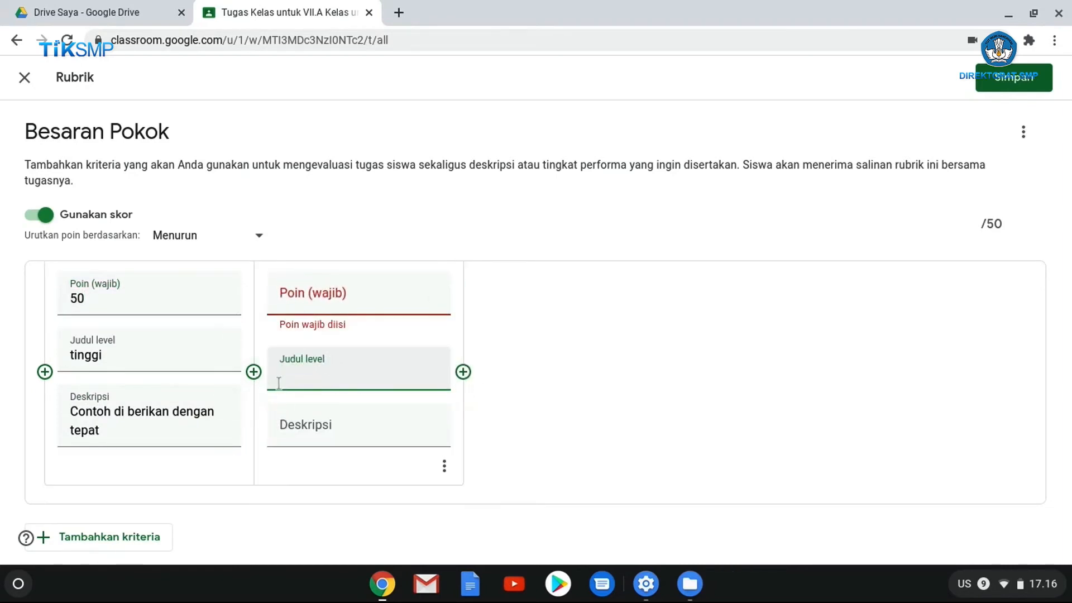
{"action": "type", "text": "sedang"}
{"action": "left_click", "coordinate": [338, 296]}
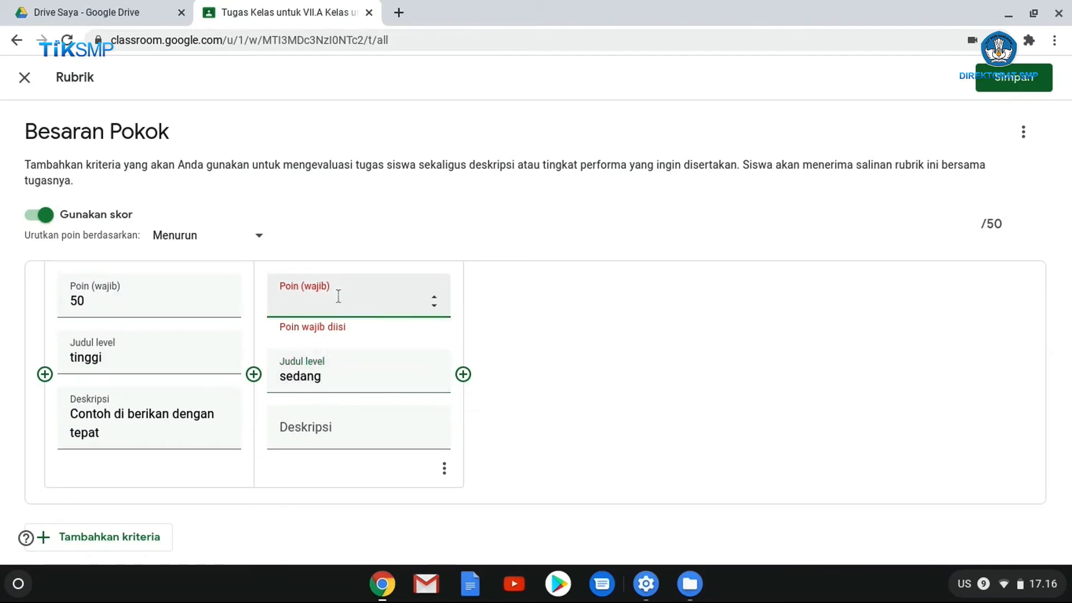
{"action": "type", "text": "30"}
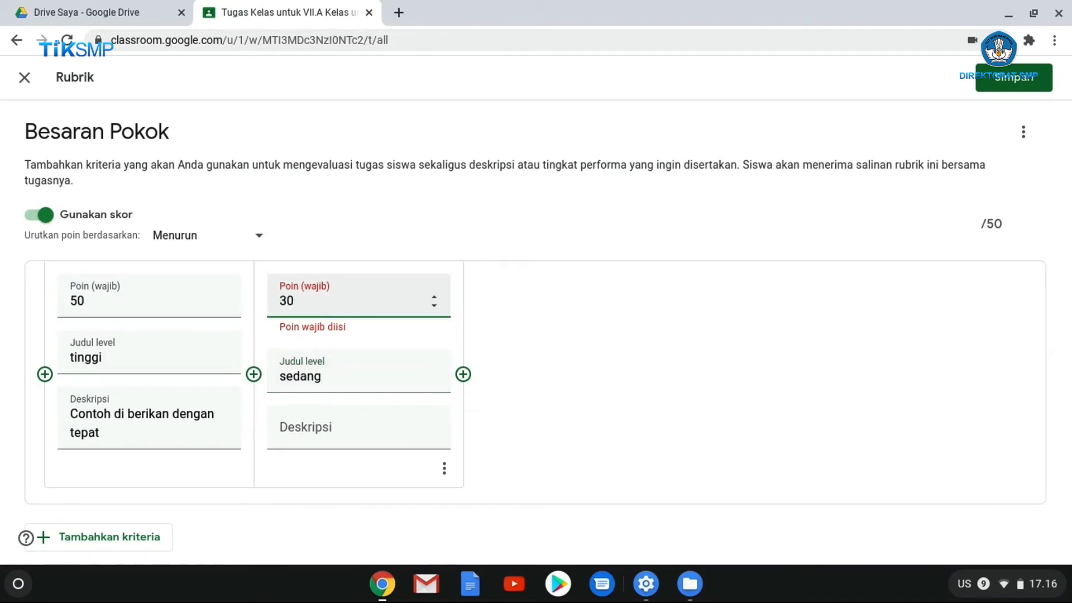
{"action": "left_click", "coordinate": [365, 429]}
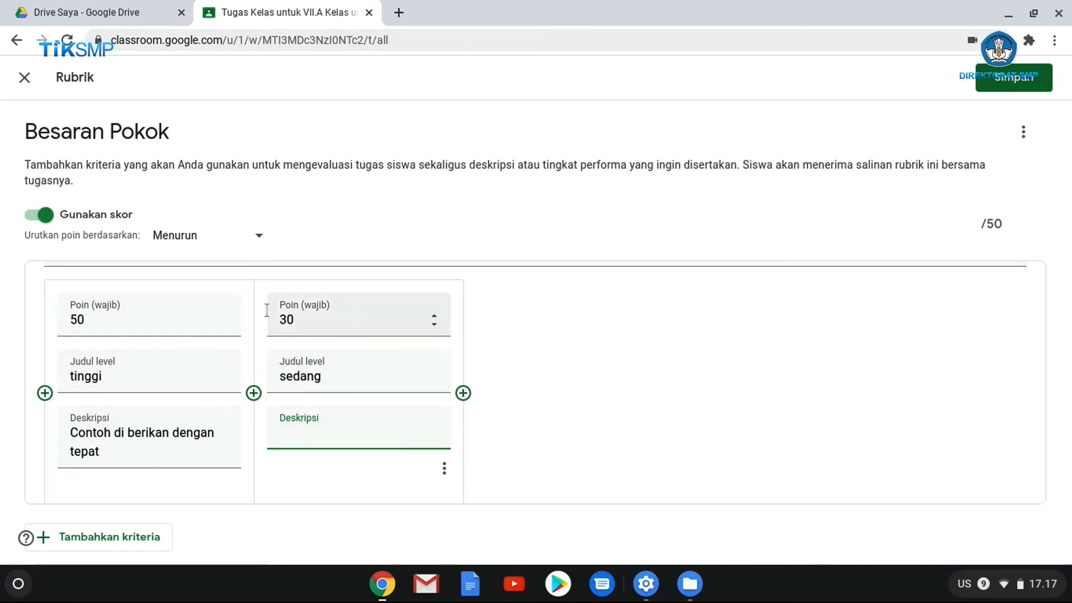
{"action": "type", "text": "Contohnya di berikan"}
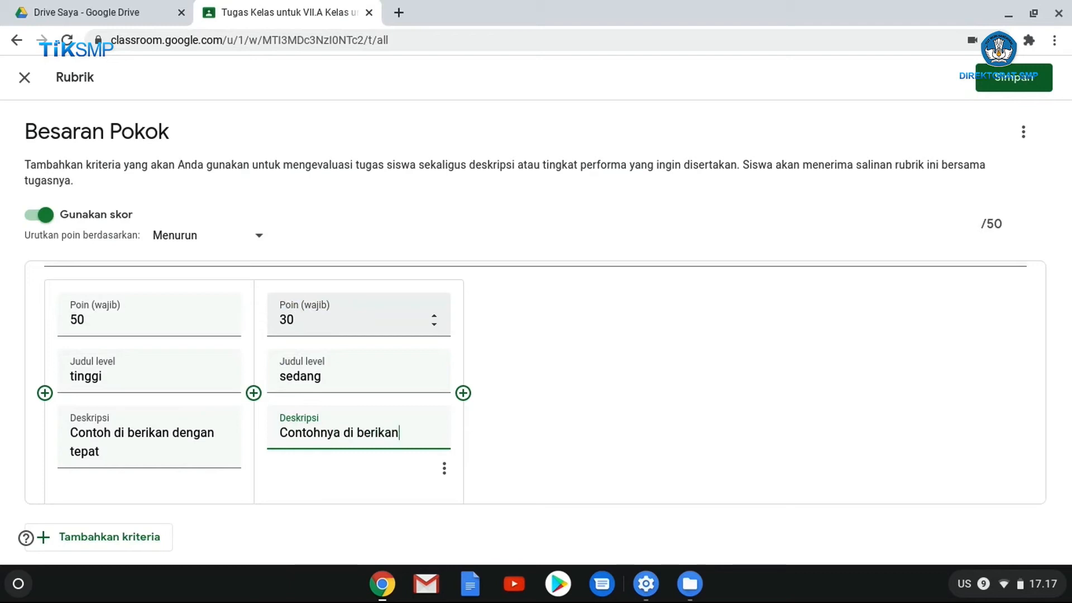
{"action": "type", "text": ", tapi tidak ada p"}
{"action": "type", "text": "enjelasan ("}
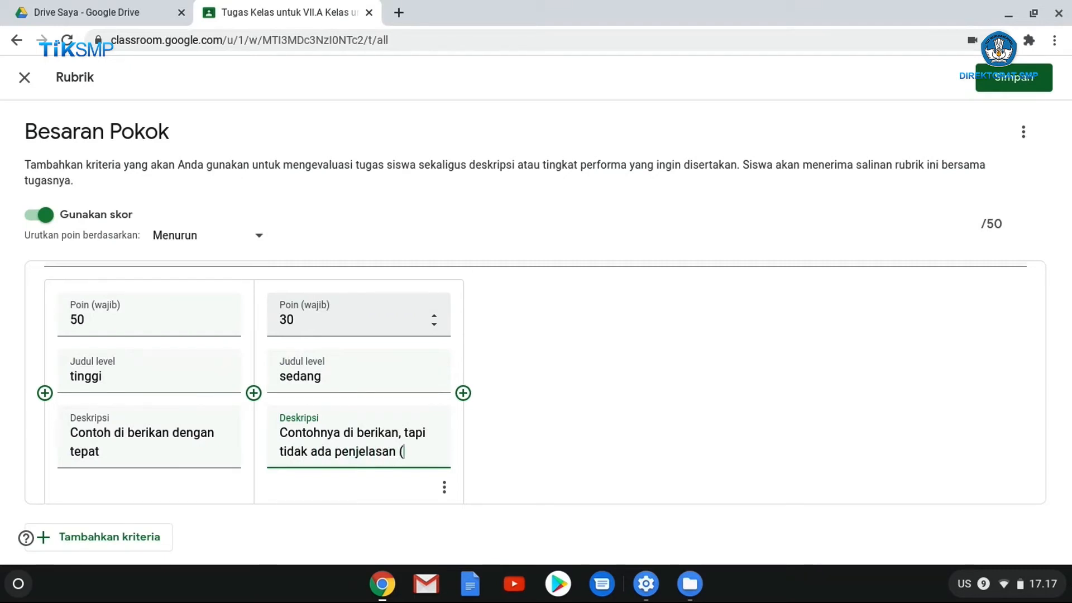
{"action": "type", "text": "Kurang tepat"}
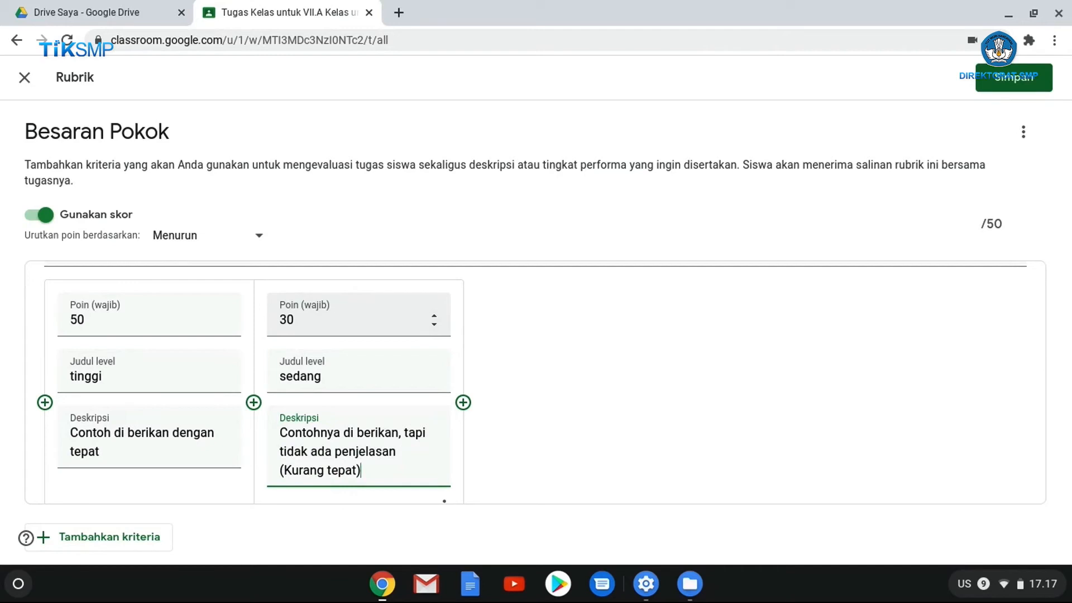
Step: Add a third level after "sedang" and open its description for editing
{"action": "left_click", "coordinate": [462, 402]}
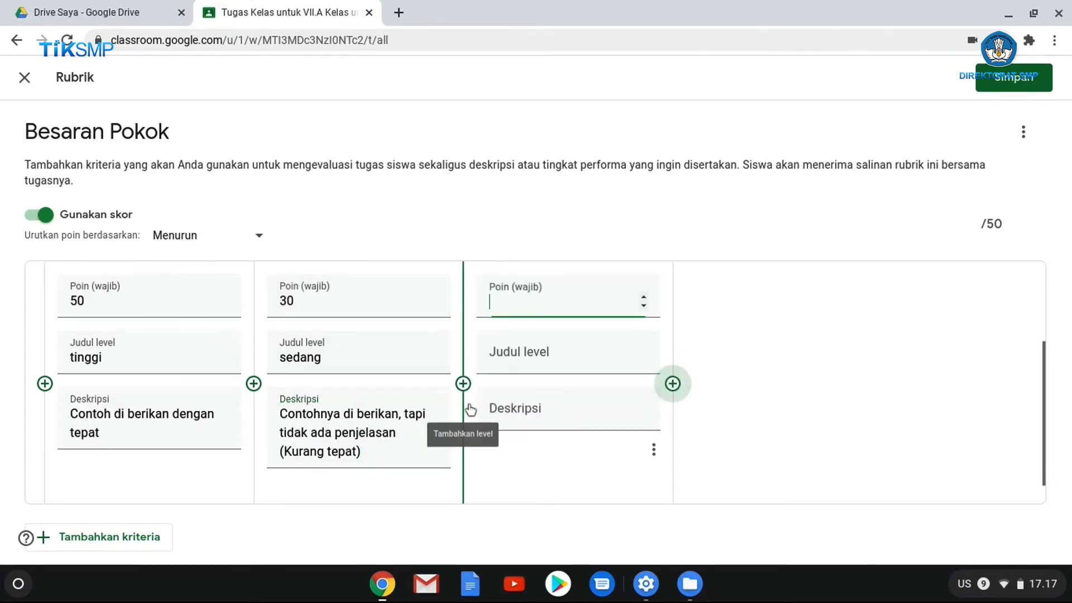
{"action": "left_click", "coordinate": [511, 415]}
{"action": "type", "text": "tida"}
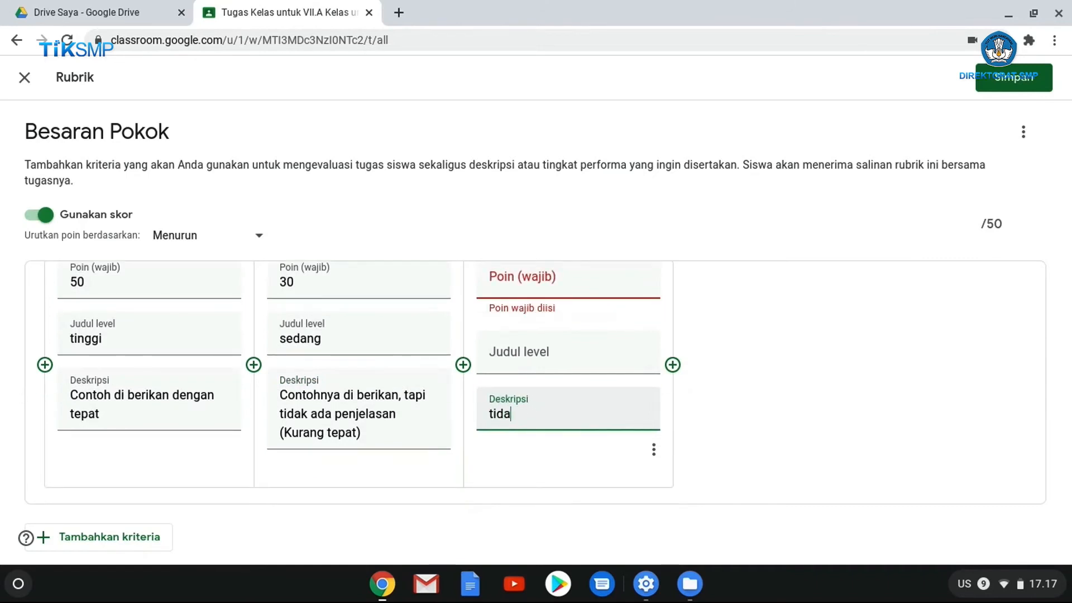
{"action": "type", "text": "k ada contoh sama seka"}
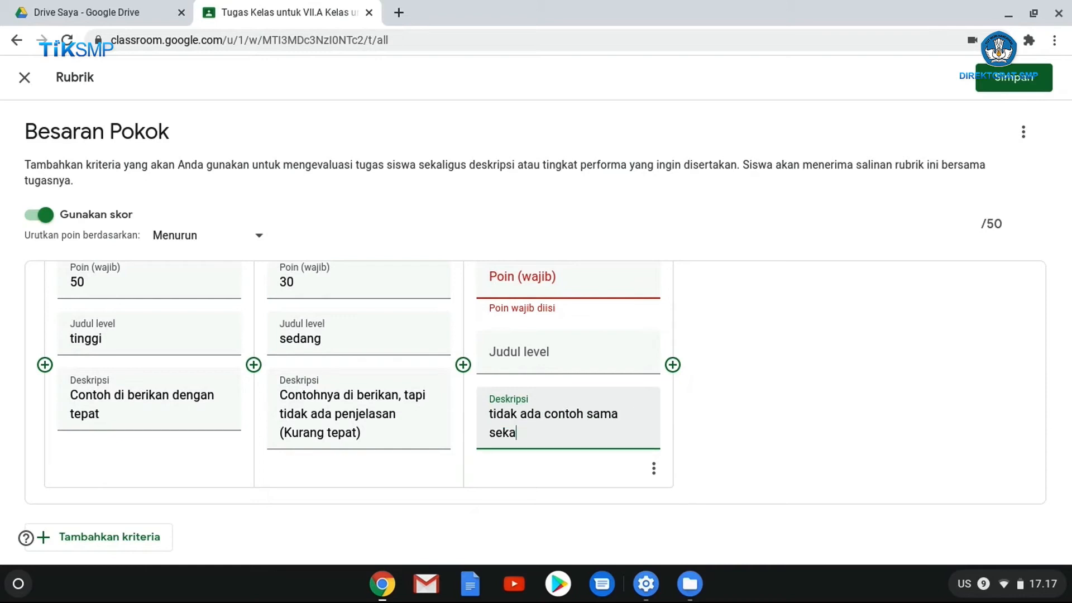
{"action": "key", "text": "BackSpace"}
{"action": "key", "text": "BackSpace"}
{"action": "key", "text": "BackSpace"}
{"action": "key", "text": "BackSpace"}
{"action": "key", "text": "BackSpace"}
{"action": "key", "text": "BackSpace"}
{"action": "key", "text": "BackSpace"}
{"action": "key", "text": "BackSpace"}
{"action": "key", "text": "BackSpace"}
{"action": "key", "text": "BackSpace"}
{"action": "key", "text": "BackSpace"}
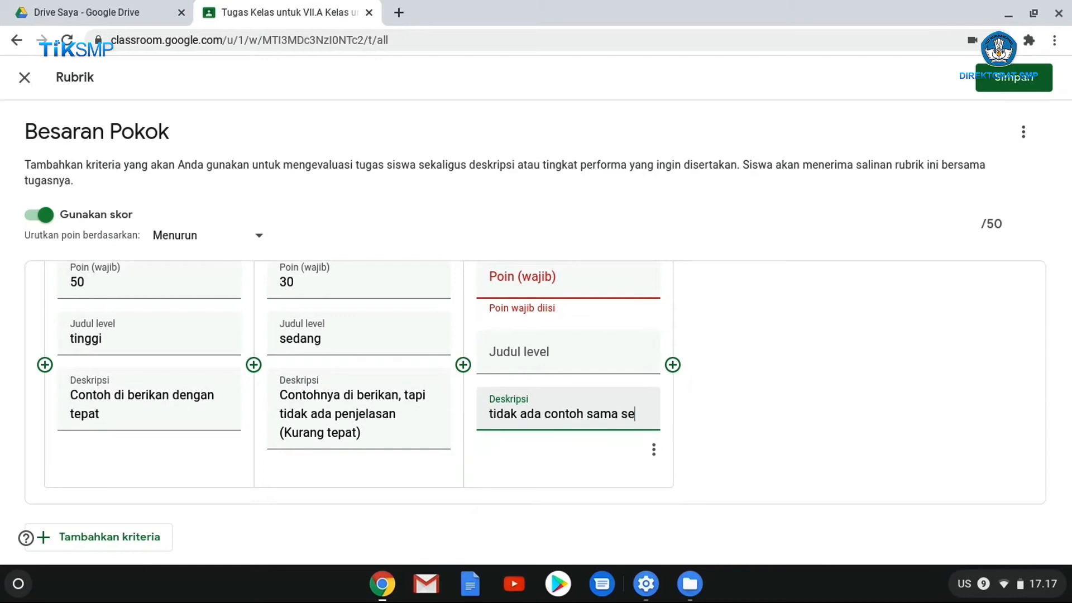
{"action": "key", "text": "BackSpace"}
{"action": "key", "text": "BackSpace"}
{"action": "key", "text": "BackSpace"}
{"action": "key", "text": "BackSpace"}
{"action": "key", "text": "BackSpace"}
{"action": "key", "text": "BackSpace"}
{"action": "key", "text": "BackSpace"}
{"action": "key", "text": "BackSpace"}
{"action": "key", "text": "BackSpace"}
{"action": "key", "text": "BackSpace"}
{"action": "key", "text": "BackSpace"}
{"action": "key", "text": "BackSpace"}
{"action": "key", "text": "BackSpace"}
{"action": "key", "text": "BackSpace"}
{"action": "key", "text": "BackSpace"}
Step: Describe the third level as "Contoh di berikan, tapi salah", set its points to 10 and title it "rendah"
{"action": "type", "text": "C"}
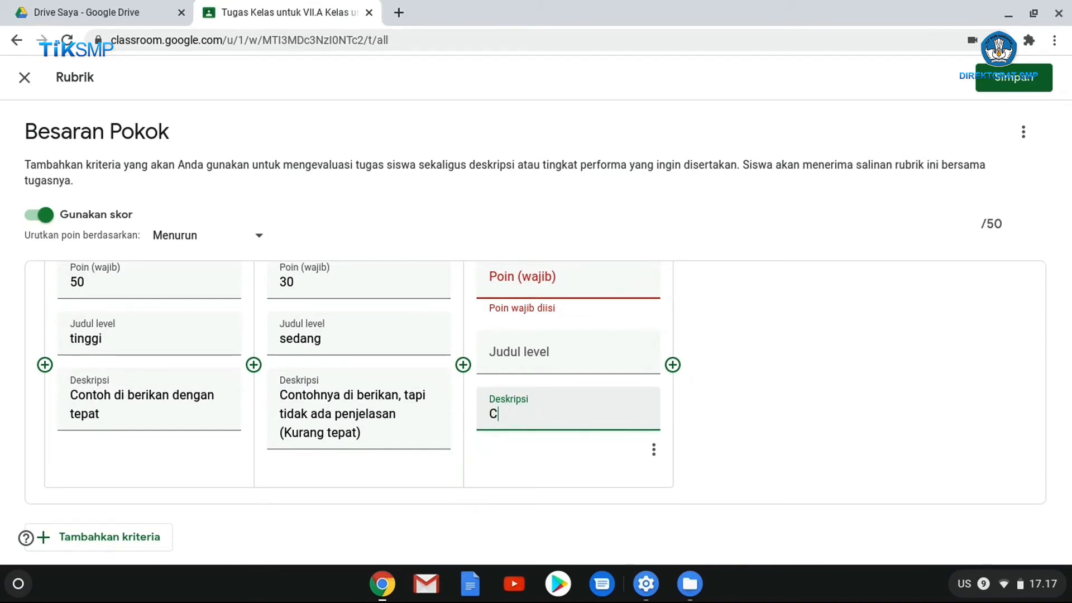
{"action": "type", "text": "ontoh di berika"}
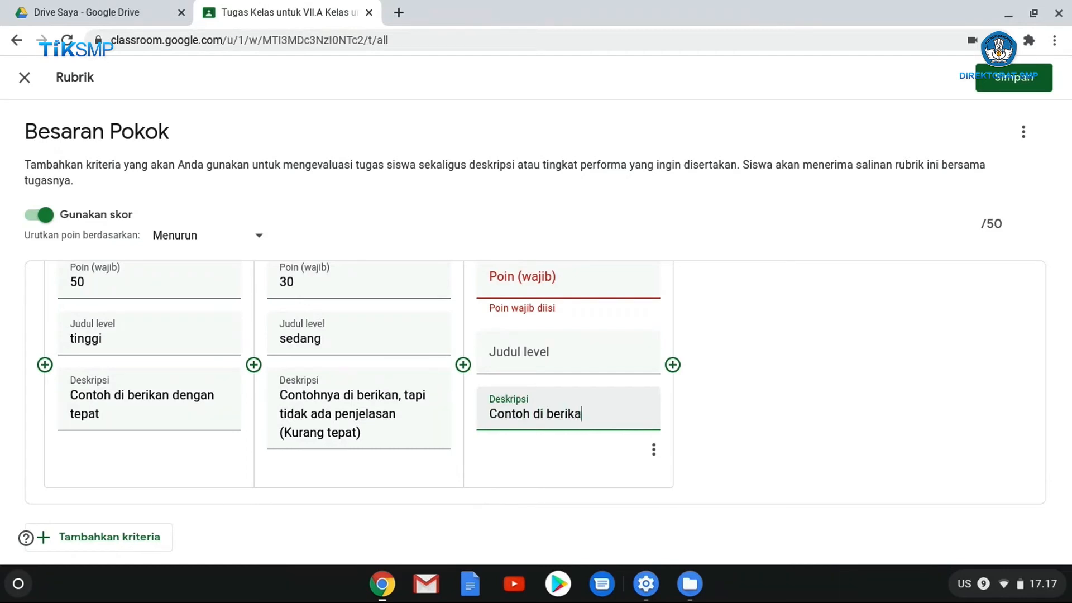
{"action": "type", "text": "n, tapi salah"}
{"action": "left_click", "coordinate": [554, 295]}
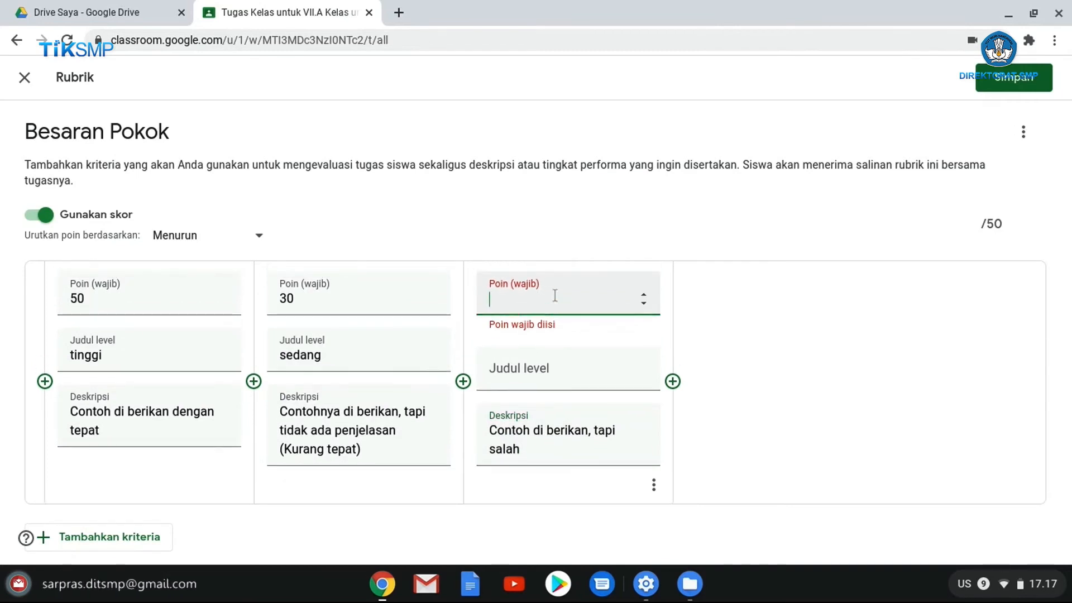
{"action": "type", "text": "10"}
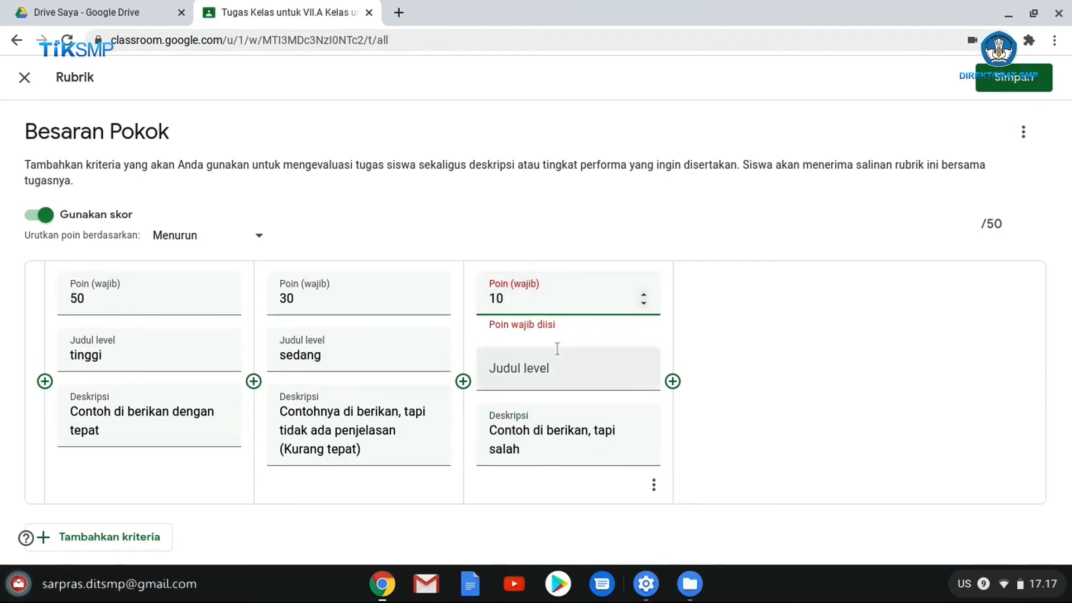
{"action": "left_click", "coordinate": [554, 378]}
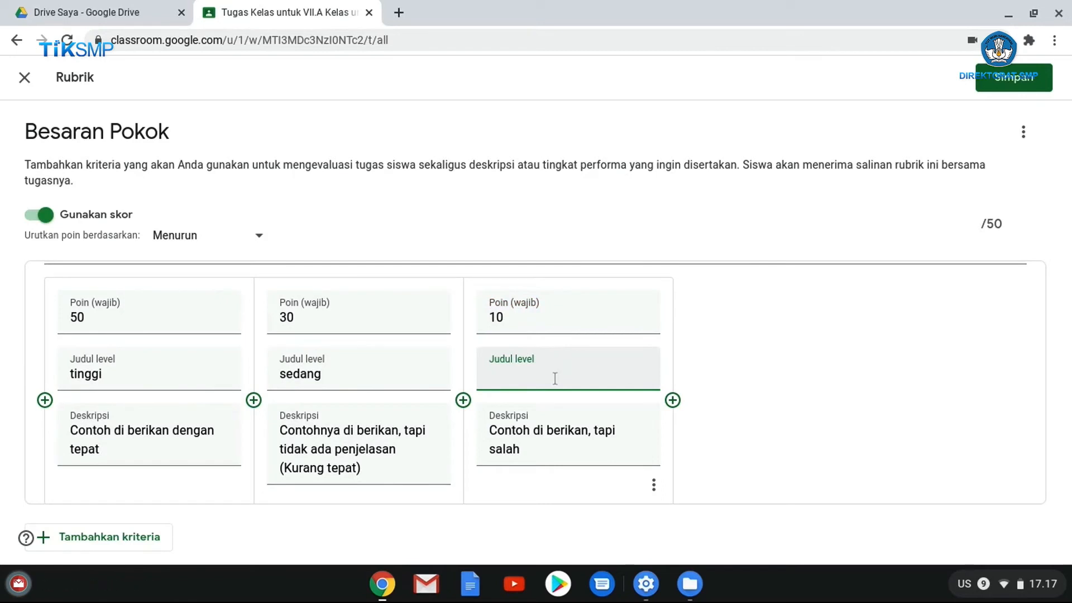
{"action": "type", "text": "rendah"}
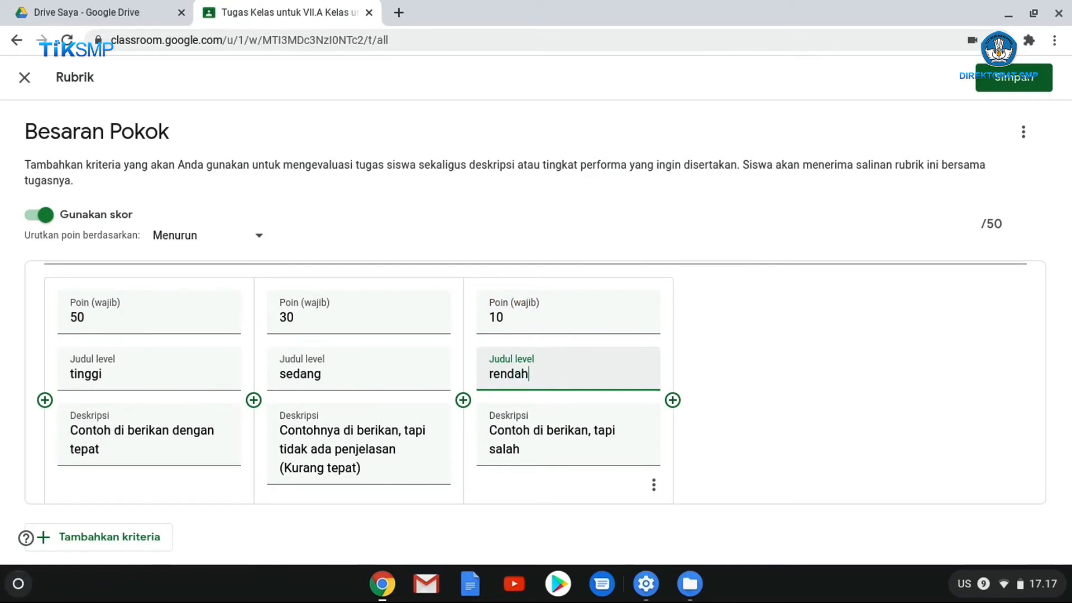
Step: Add a fourth level titled "sangat rendah" worth 0 points, described as "tidak ada contoh yang diberikan"
{"action": "left_click", "coordinate": [673, 399]}
{"action": "left_click", "coordinate": [727, 363]}
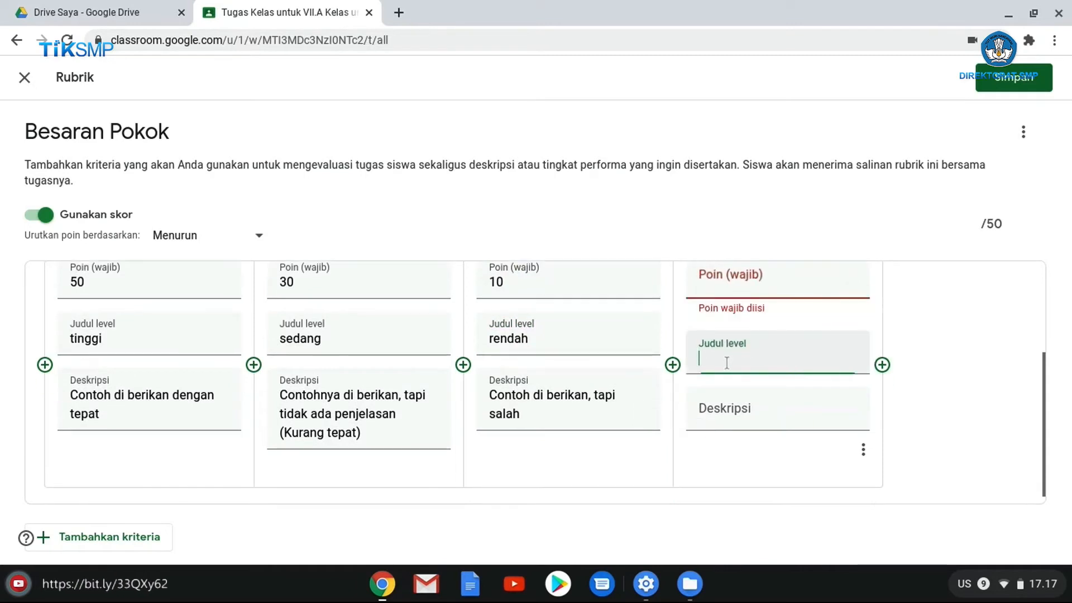
{"action": "type", "text": "sangat"}
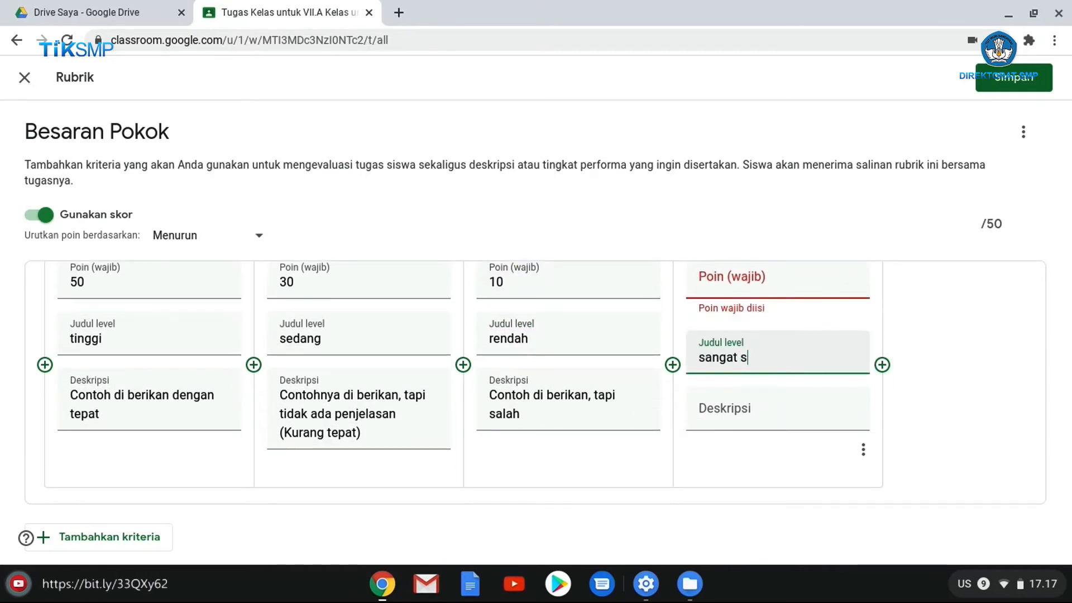
{"action": "type", "text": " rendah"}
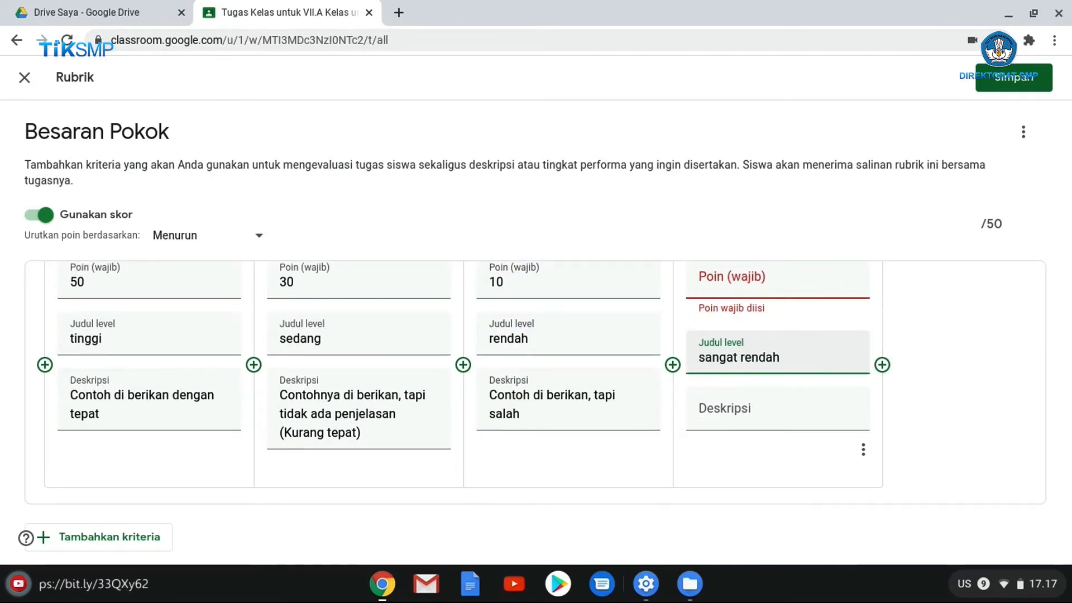
{"action": "left_click", "coordinate": [727, 273]}
{"action": "type", "text": "0"}
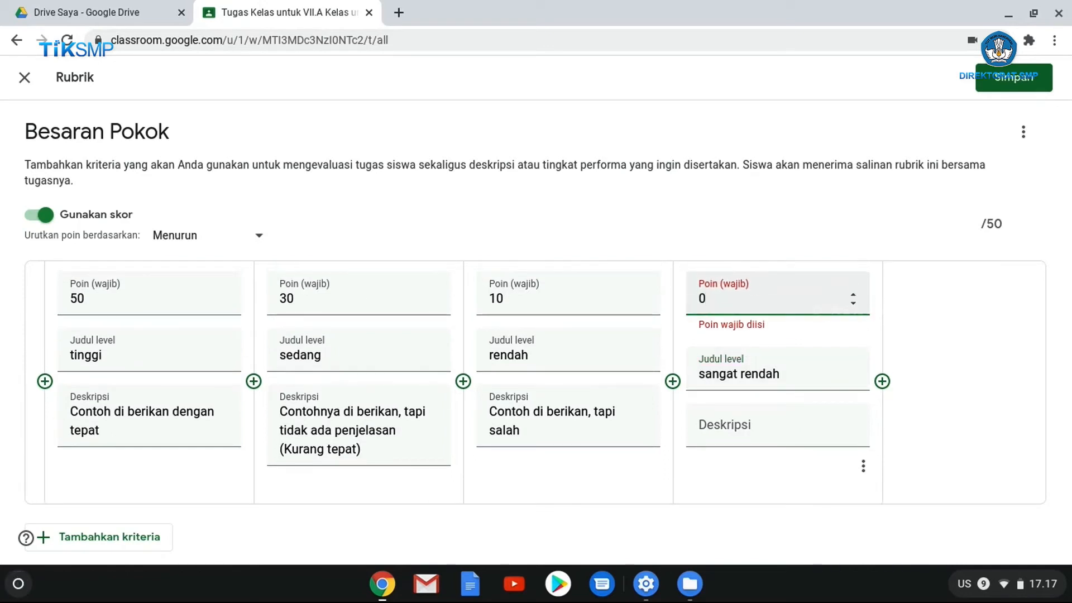
{"action": "left_click", "coordinate": [789, 435]}
{"action": "type", "text": "tid"}
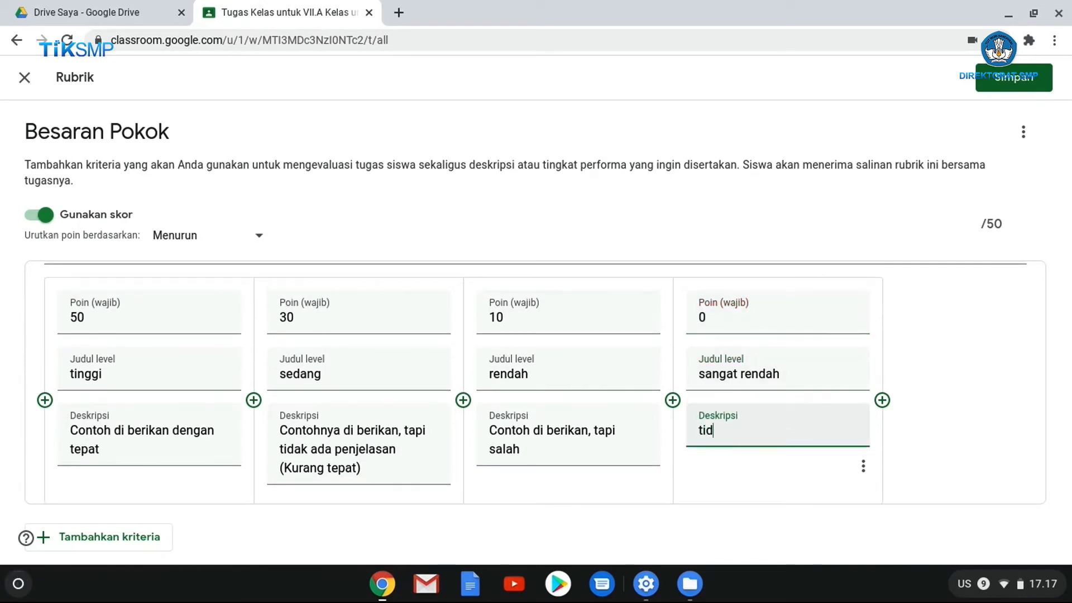
{"action": "type", "text": "ak"}
{"action": "key", "text": "BackSpace"}
{"action": "type", "text": "ada contoh yang diberikan"}
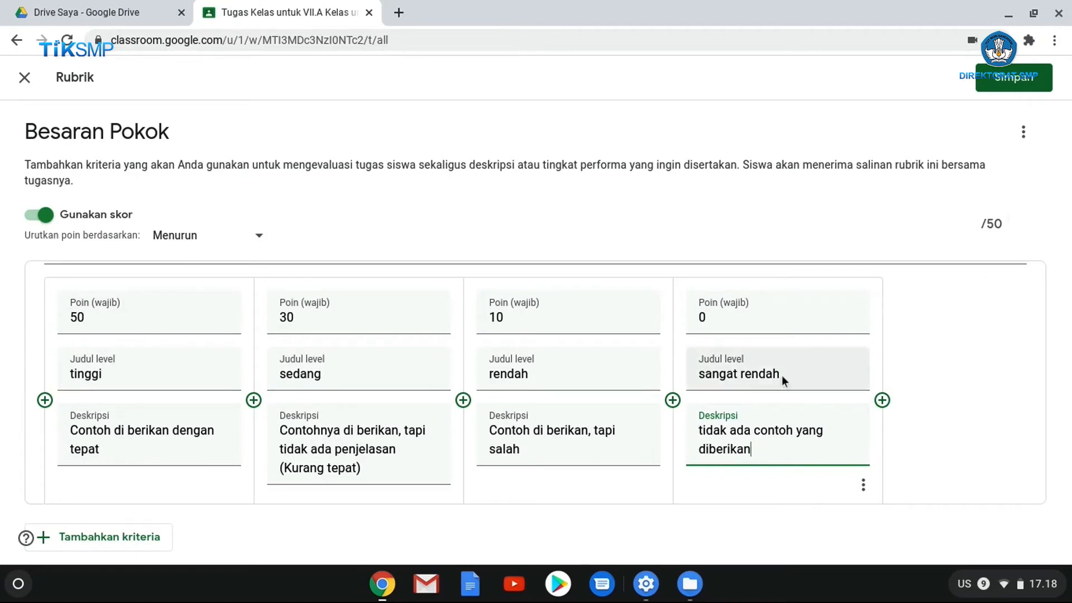
Step: Add a second criterion to the rubric and title it "Penjelasan besaran pokok"
{"action": "left_click", "coordinate": [154, 544]}
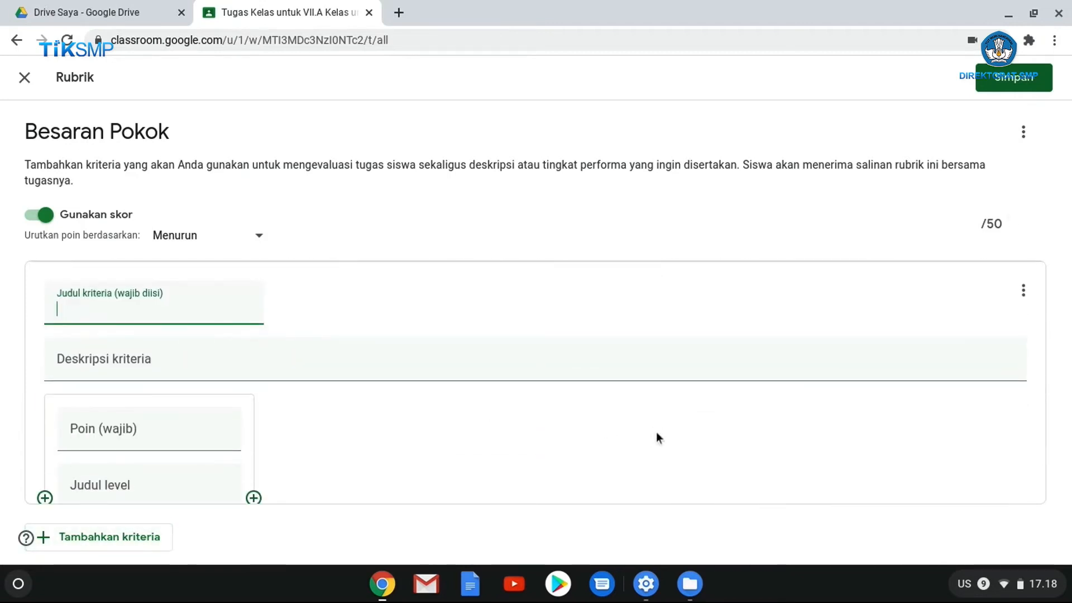
{"action": "scroll", "coordinate": [634, 447], "scroll_direction": "up", "scroll_amount": 10}
{"action": "scroll", "coordinate": [612, 476], "scroll_direction": "down", "scroll_amount": 12}
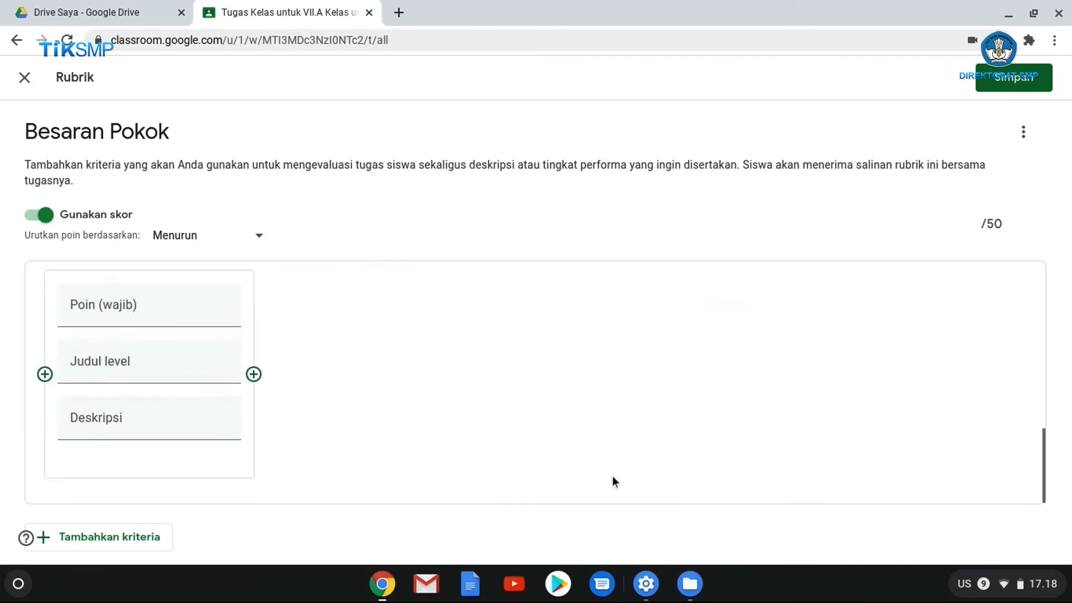
{"action": "scroll", "coordinate": [279, 404], "scroll_direction": "up", "scroll_amount": 3}
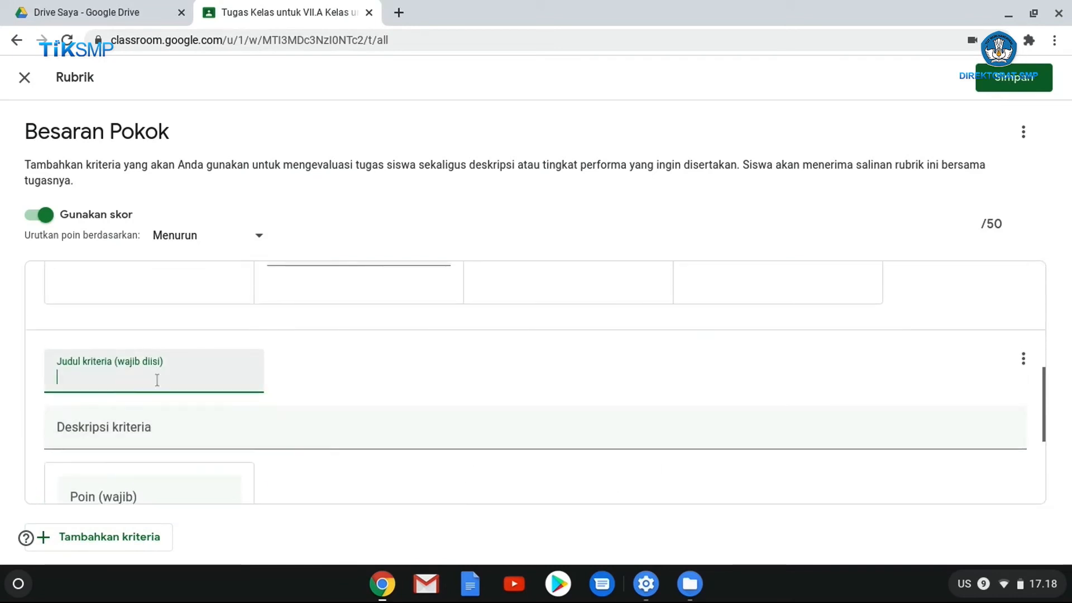
{"action": "type", "text": "Penjelasan"}
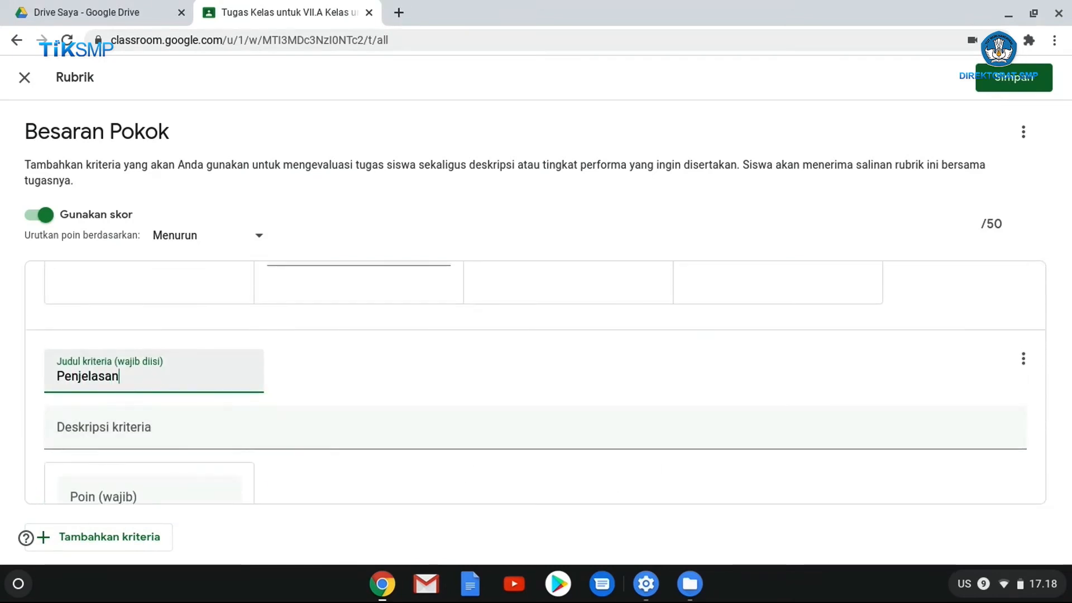
{"action": "type", "text": " besaran "}
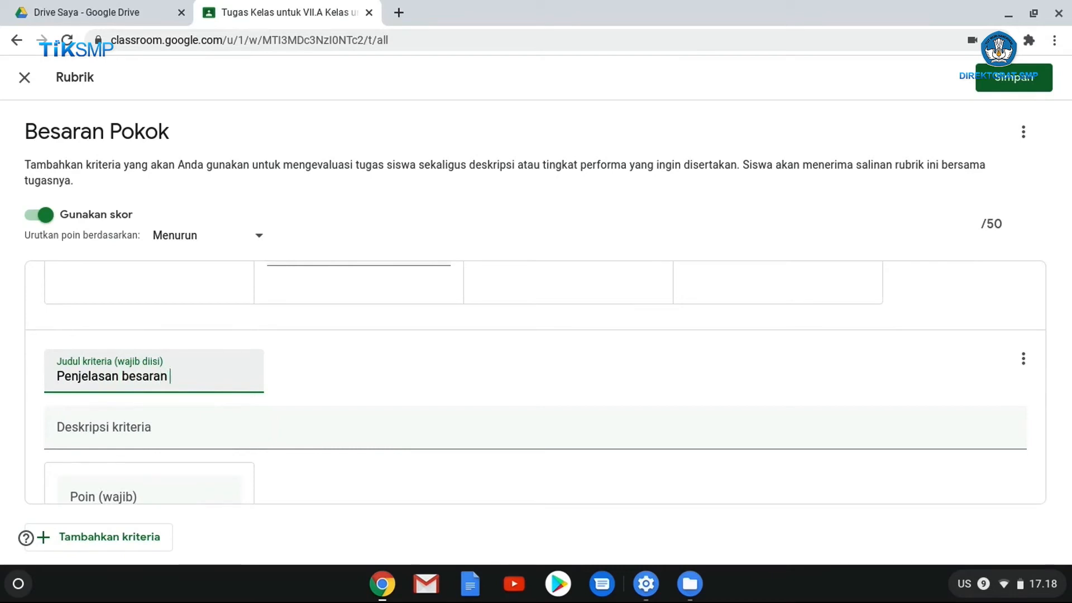
{"action": "type", "text": "pokok"}
Step: Describe the second criterion as "Pengertian besaran pokok dijelaskan oleh peserta didik"
{"action": "left_click", "coordinate": [236, 436]}
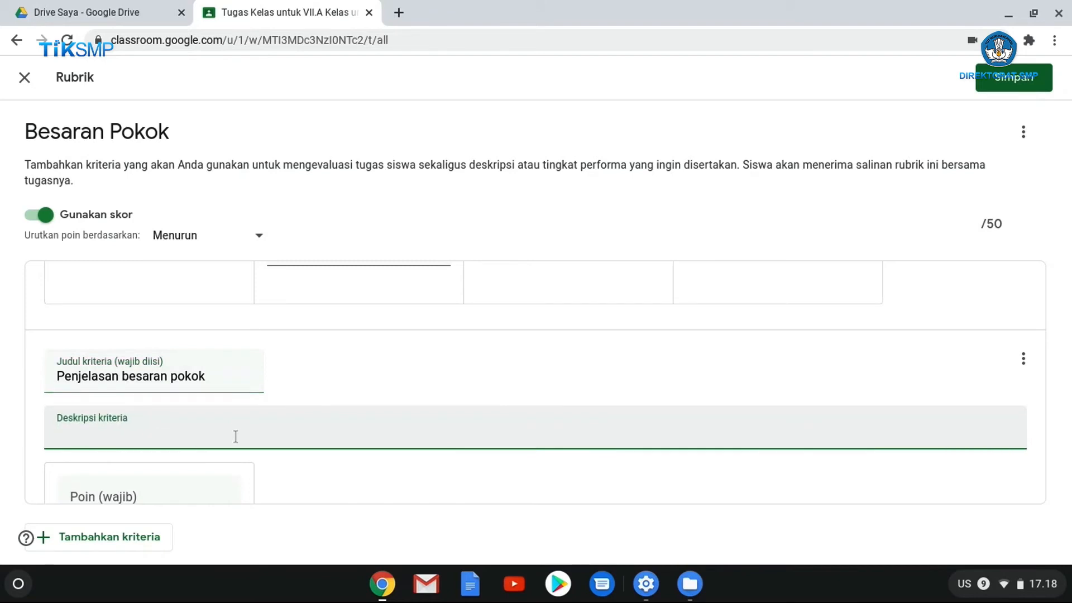
{"action": "type", "text": "Besan"}
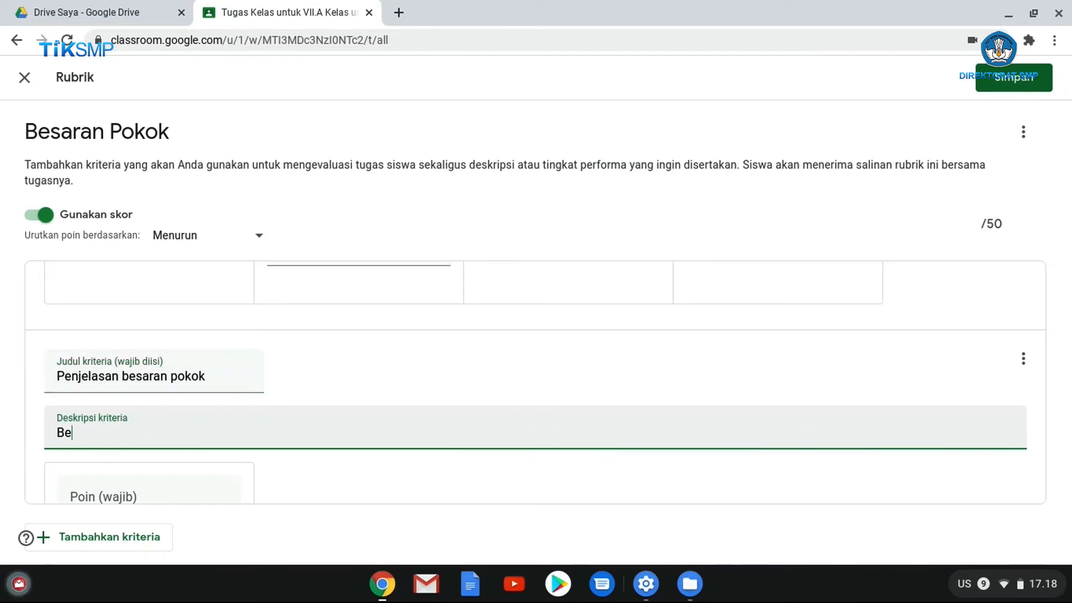
{"action": "key", "text": "BackSpace"}
{"action": "key", "text": "BackSpace"}
{"action": "key", "text": "BackSpace"}
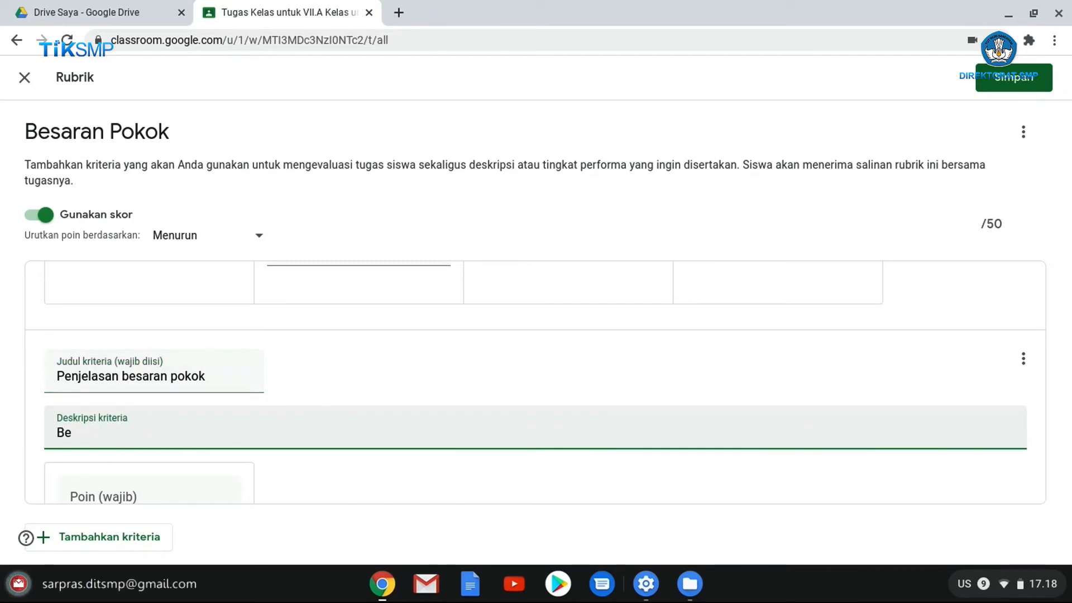
{"action": "type", "text": "Pengertian besaran p"}
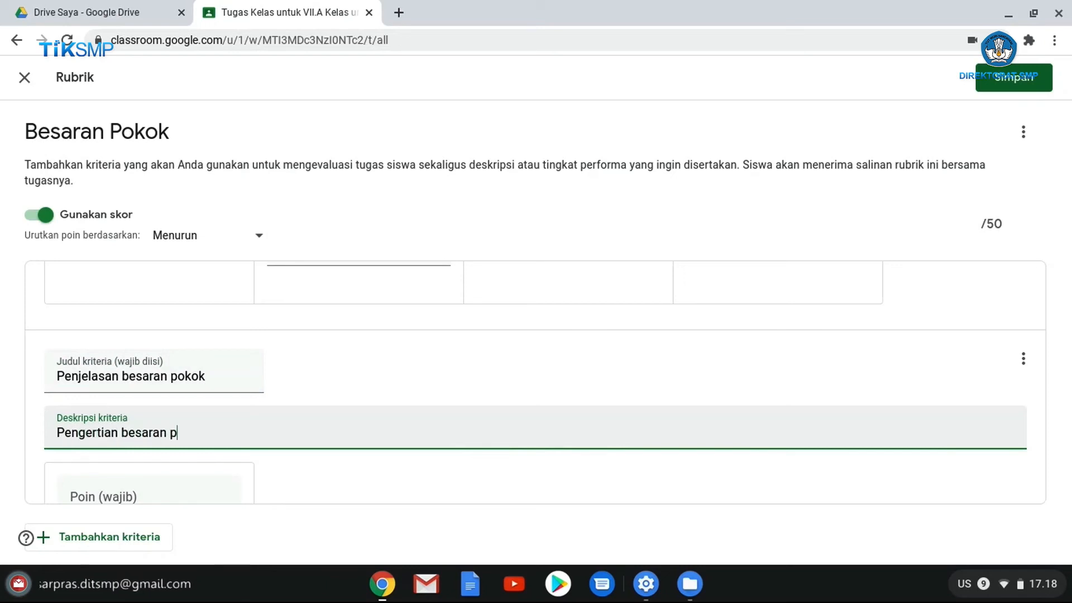
{"action": "type", "text": "okok dija"}
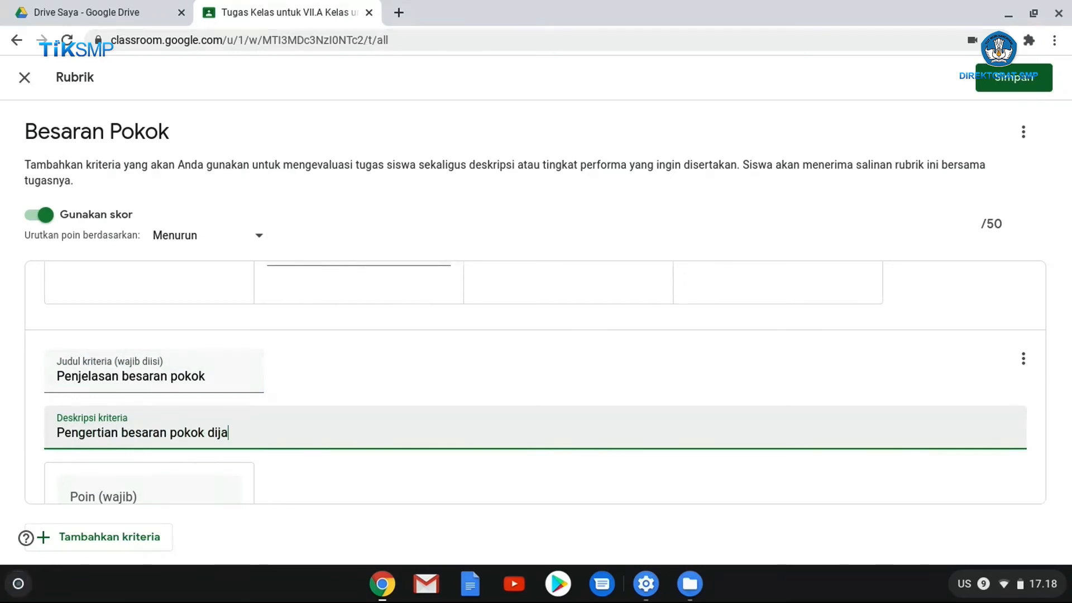
{"action": "type", "text": "laskan oleh peserta didik"}
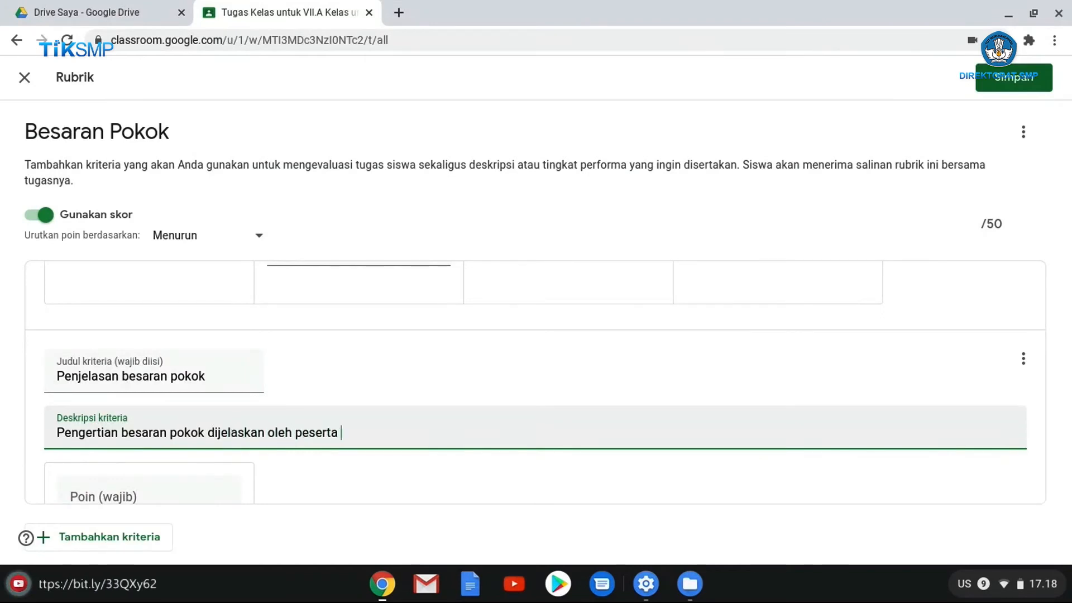
Step: Set the second criterion's first level to 50 points, title it "tinggi" and describe it as "Penjelasan dilakukan sangat lengkap"
{"action": "scroll", "coordinate": [242, 359], "scroll_direction": "down", "scroll_amount": 3}
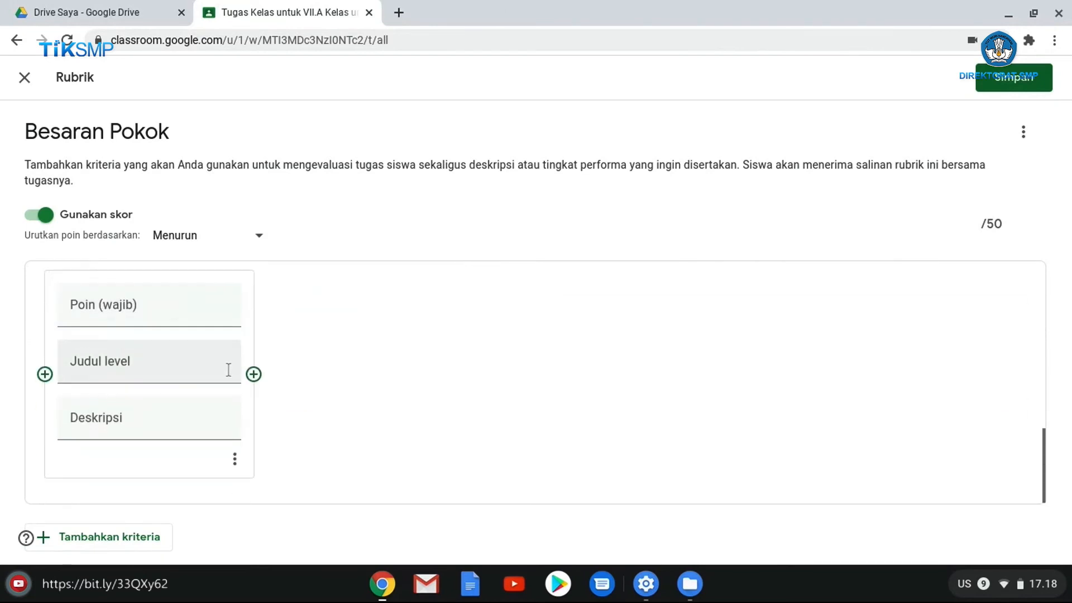
{"action": "left_click", "coordinate": [178, 307]}
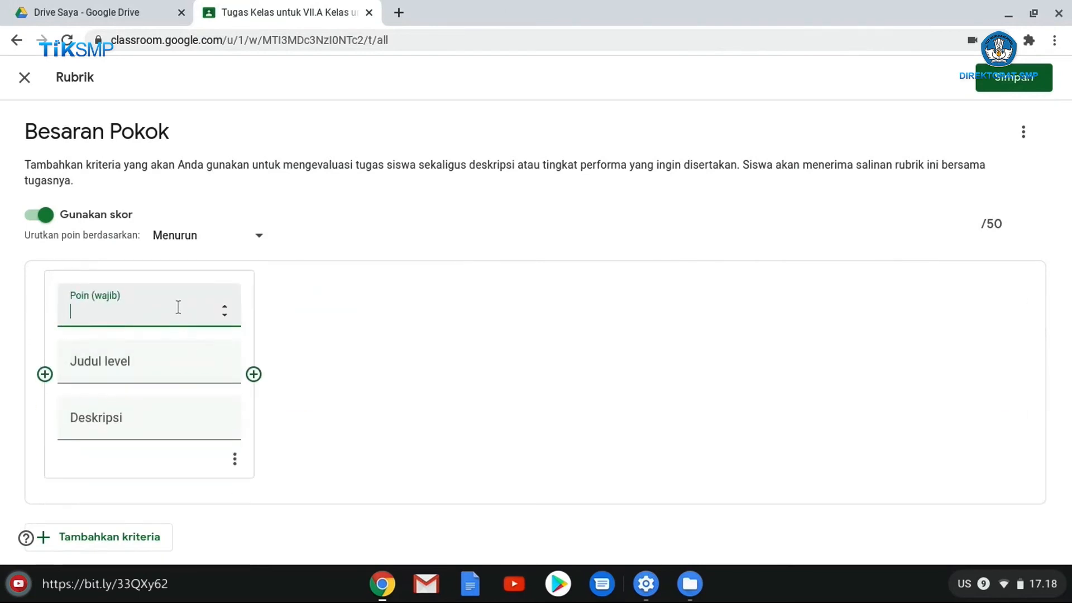
{"action": "type", "text": "50"}
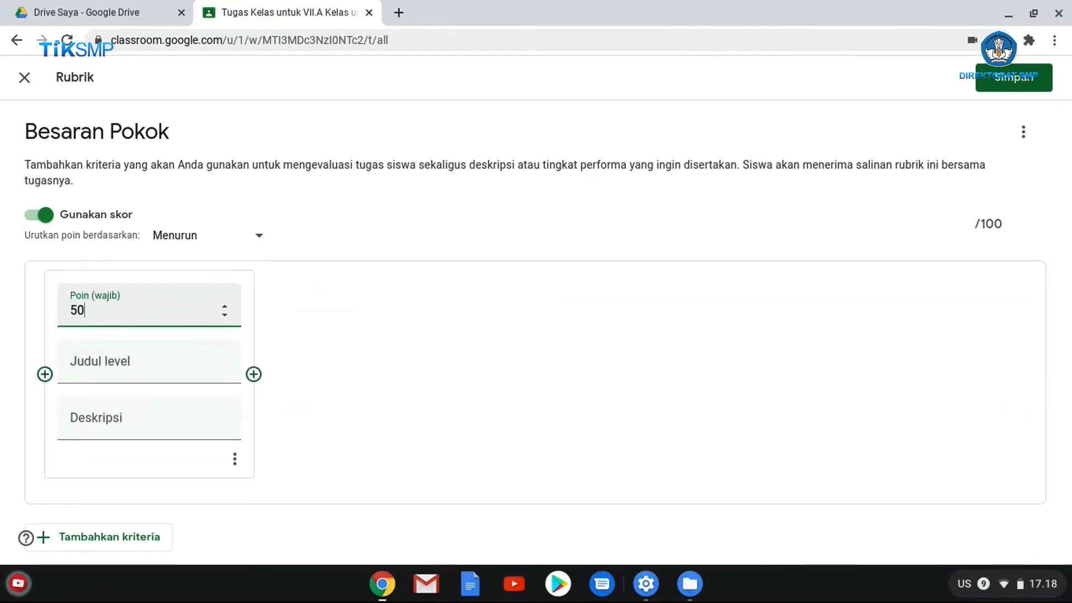
{"action": "left_click", "coordinate": [137, 362]}
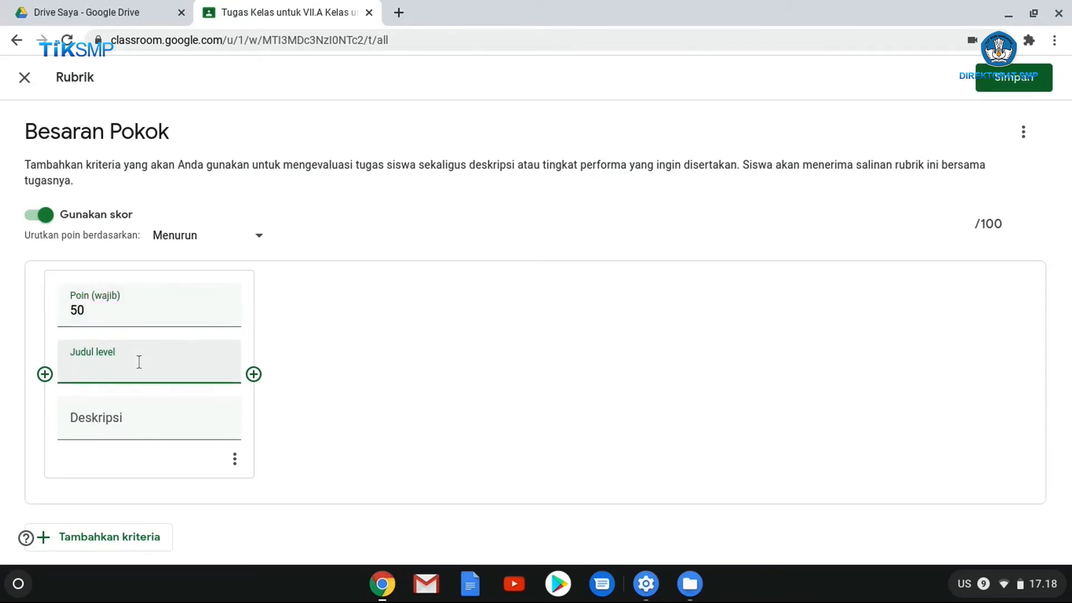
{"action": "type", "text": "tinggi"}
{"action": "left_click", "coordinate": [108, 426]}
{"action": "type", "text": "Penje"}
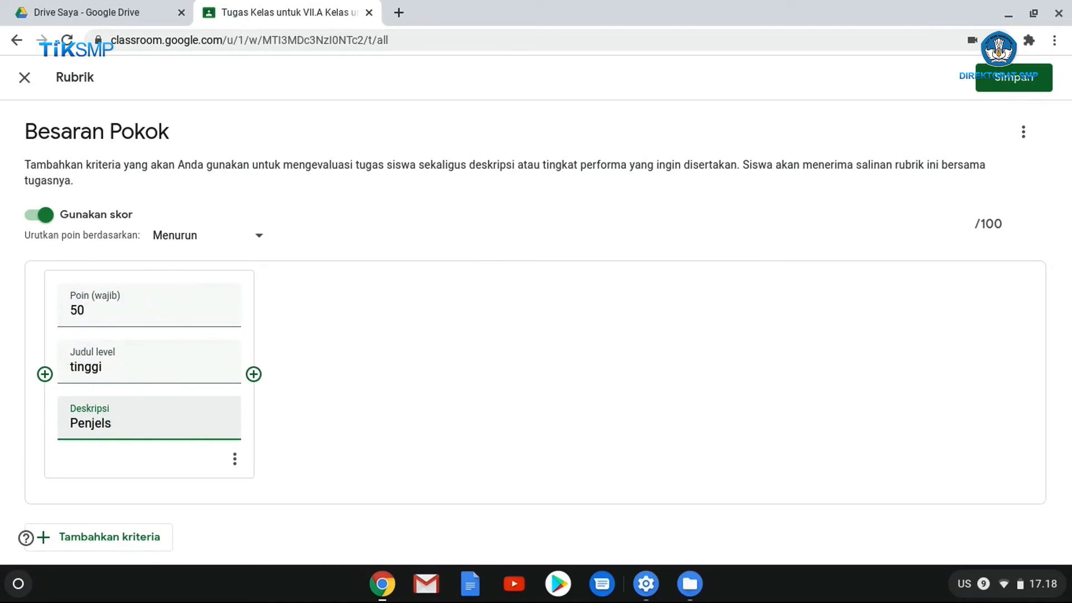
{"action": "type", "text": "lasan dilakukan sangat lengkap"}
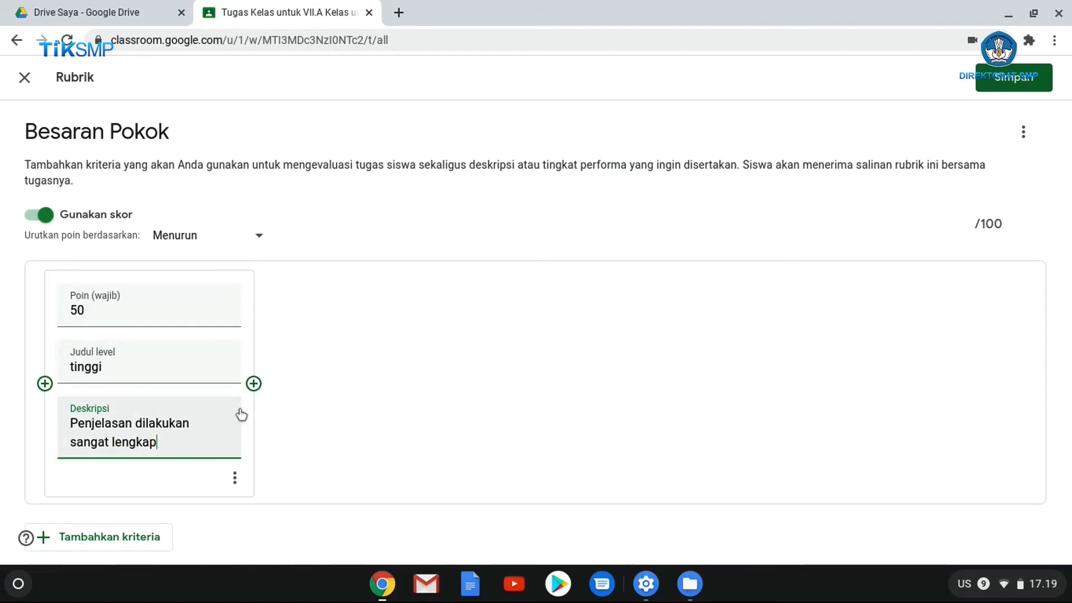
Step: Add a second level worth 30 points titled "sedang", described as "Penjelasan dilakukan tepat, namun tidak lengkap"
{"action": "left_click", "coordinate": [253, 383]}
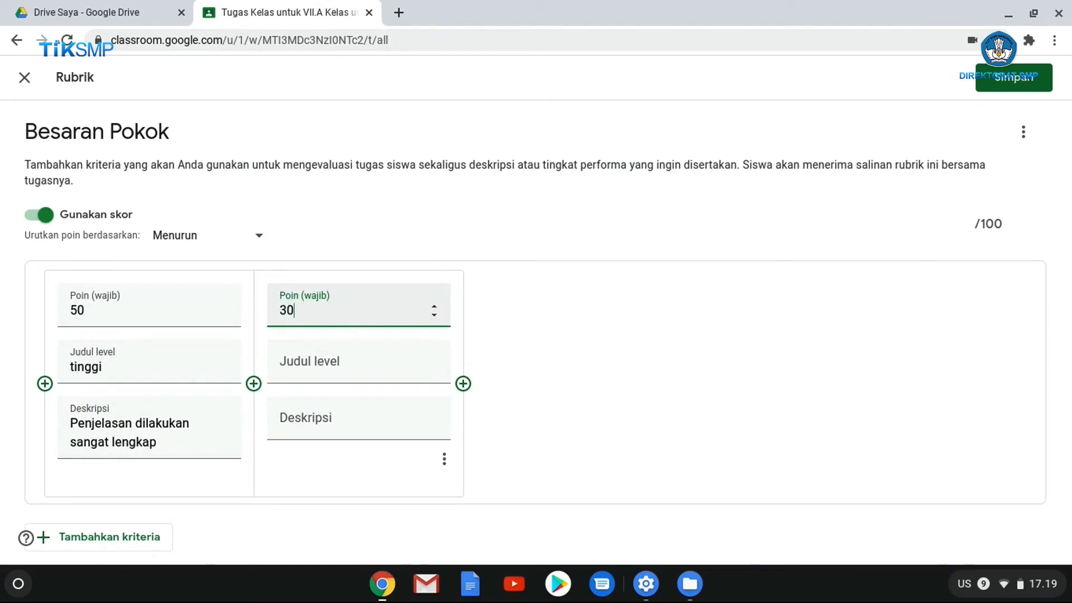
{"action": "left_click", "coordinate": [288, 363]}
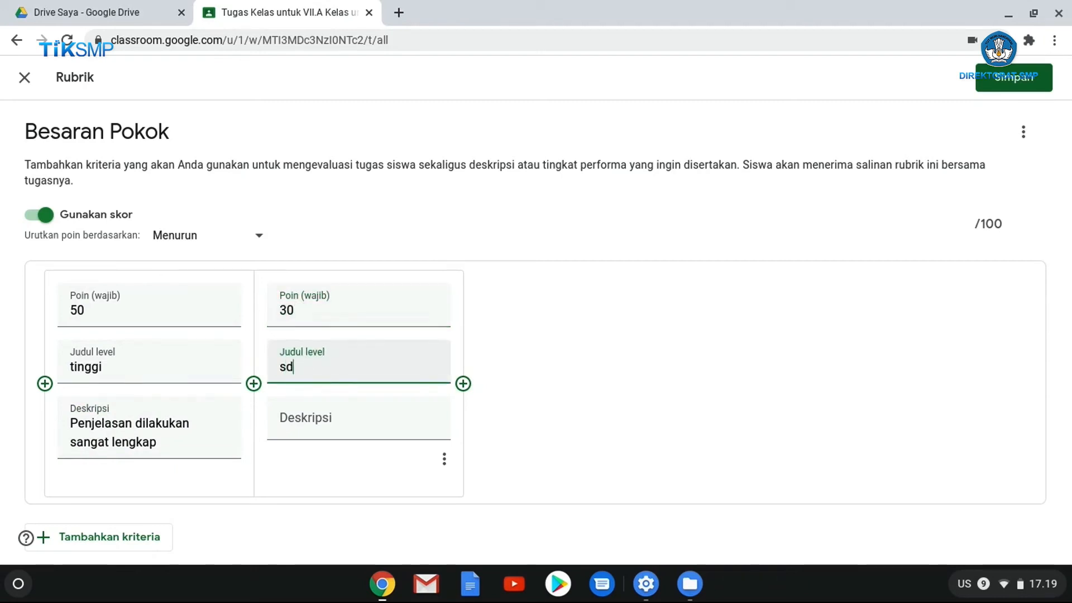
{"action": "type", "text": "sedang"}
{"action": "left_click", "coordinate": [327, 427]}
{"action": "type", "text": "Pe"}
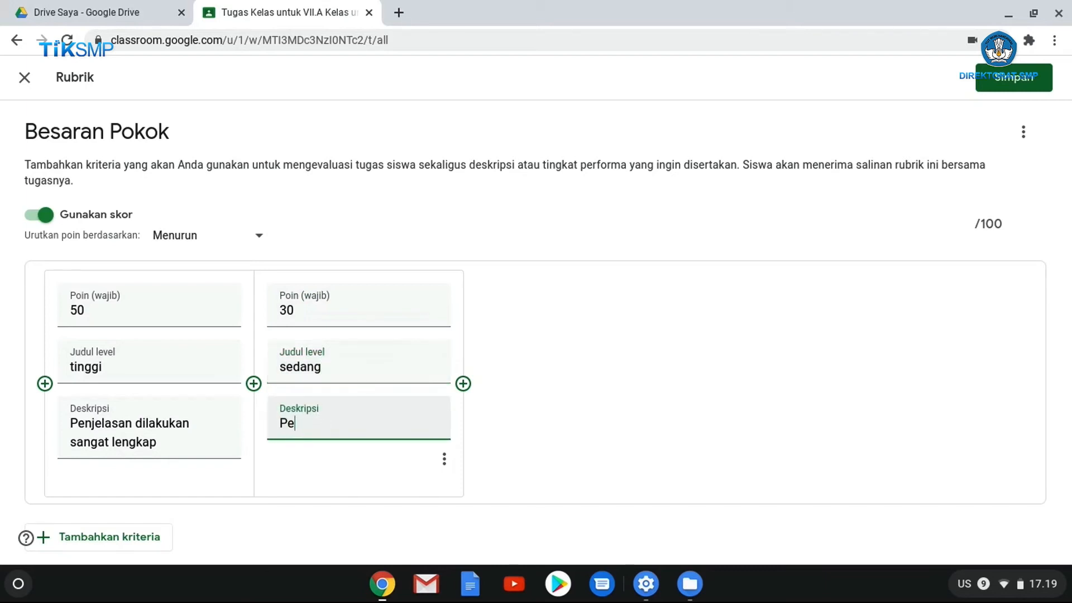
{"action": "type", "text": "njelasan dilakukan "}
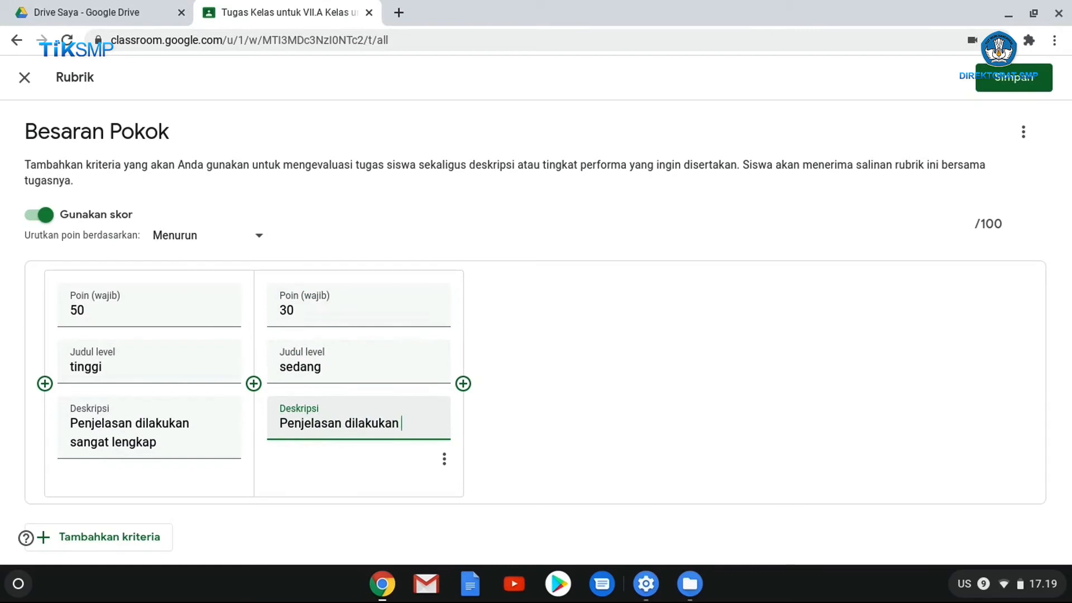
{"action": "type", "text": "tepat, nam"}
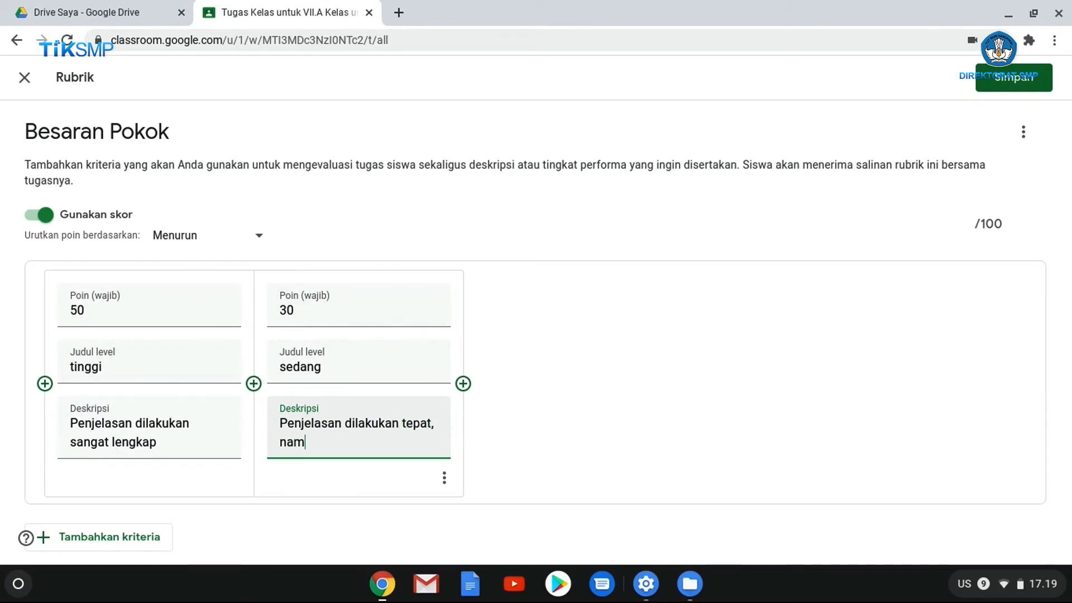
{"action": "type", "text": "un tidak lengkap"}
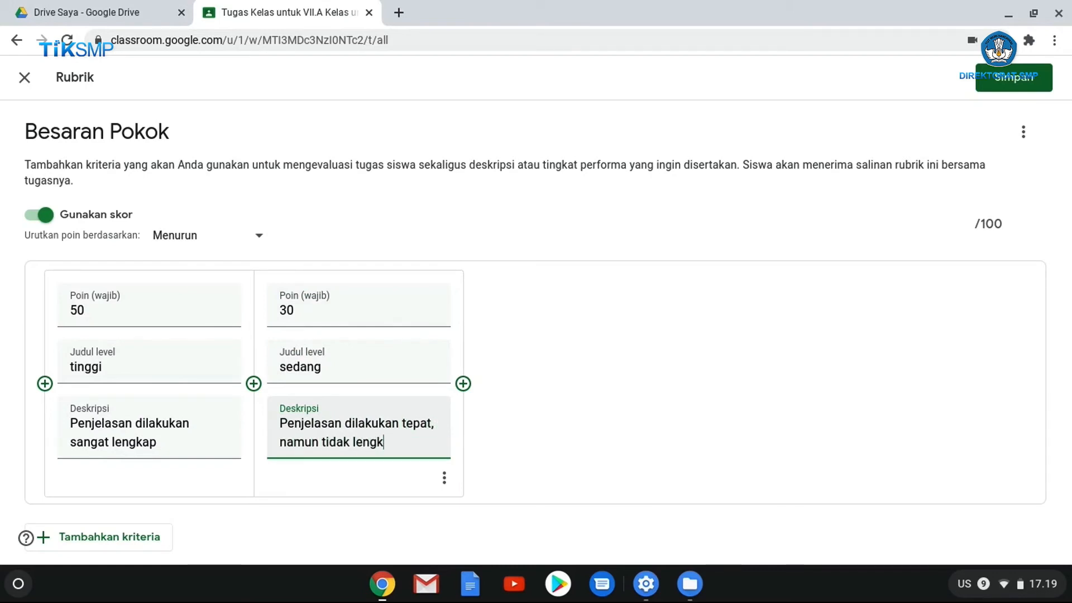
Step: Add a third level worth 10 points titled "rendah", described as "Penjelasan dilakukan kurang tepat"
{"action": "left_click", "coordinate": [463, 384]}
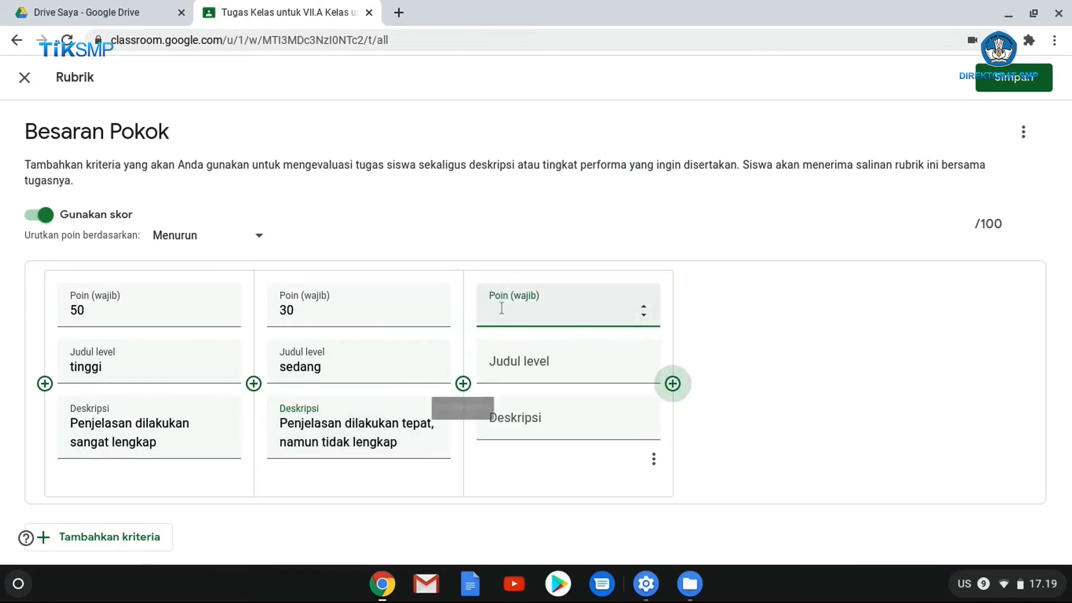
{"action": "left_click", "coordinate": [518, 361]}
{"action": "type", "text": "rendah"}
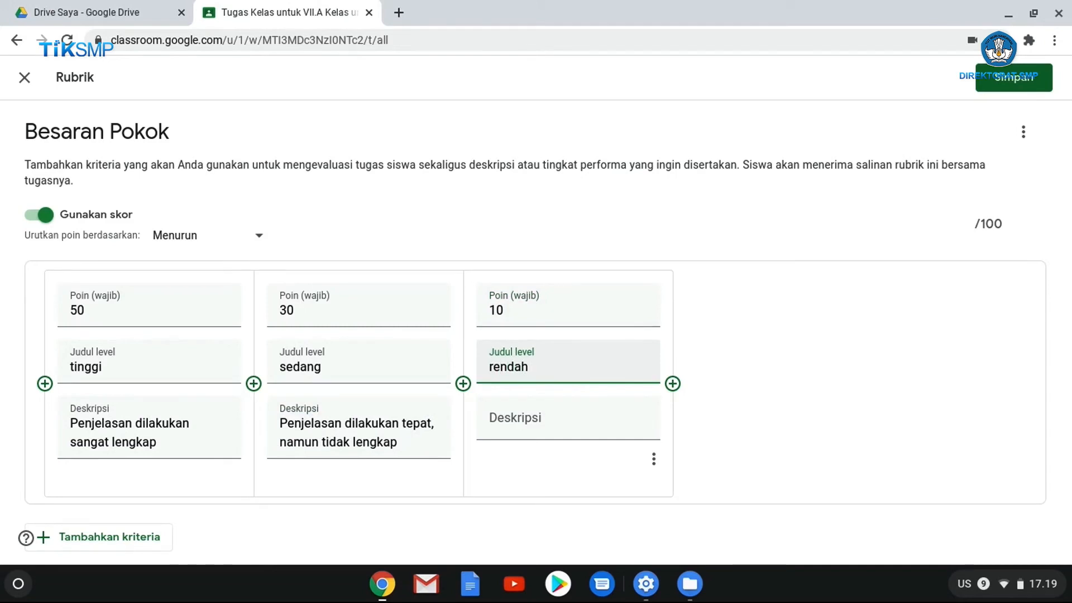
{"action": "left_click", "coordinate": [533, 414]}
{"action": "type", "text": "Penjel"}
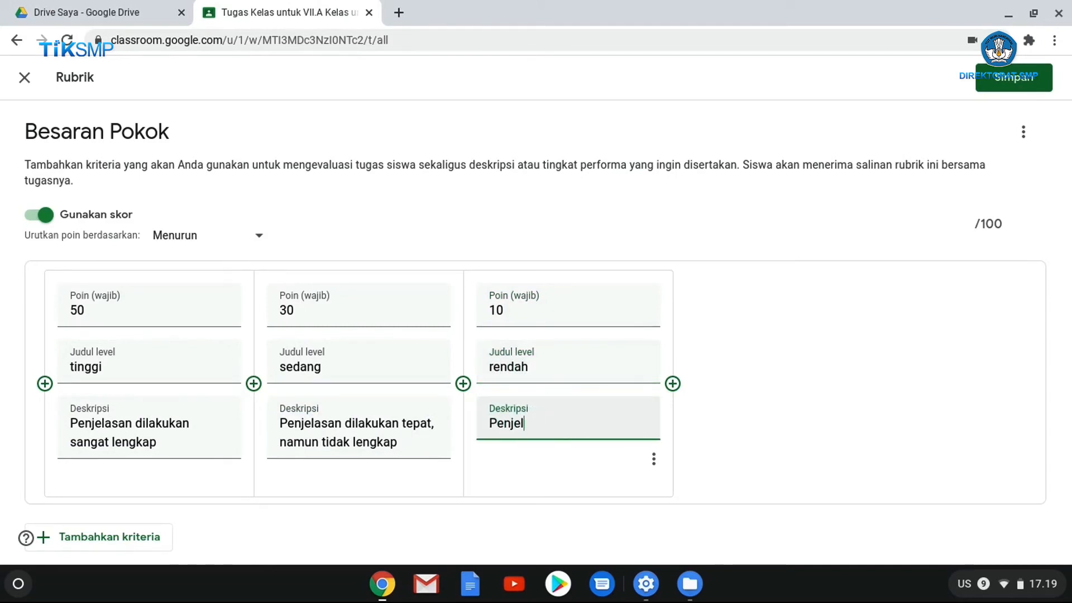
{"action": "type", "text": "asan dilakukan kurang tepat"}
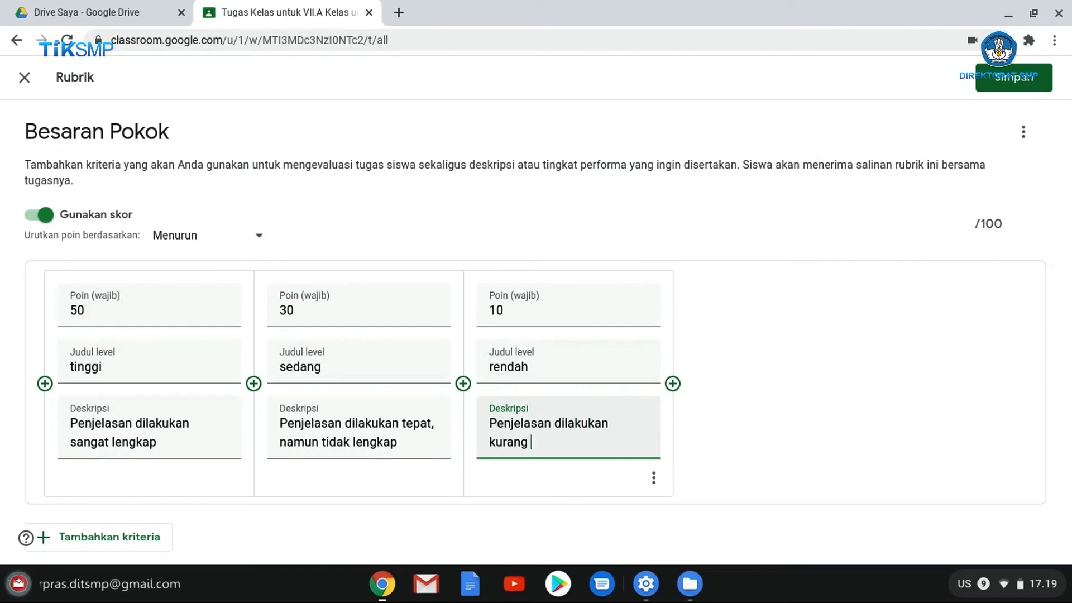
Step: Add a fourth level worth 0 points titled "sangat rendah", described as "Tidak ada penjelasan sama sekali"
{"action": "left_click", "coordinate": [673, 384]}
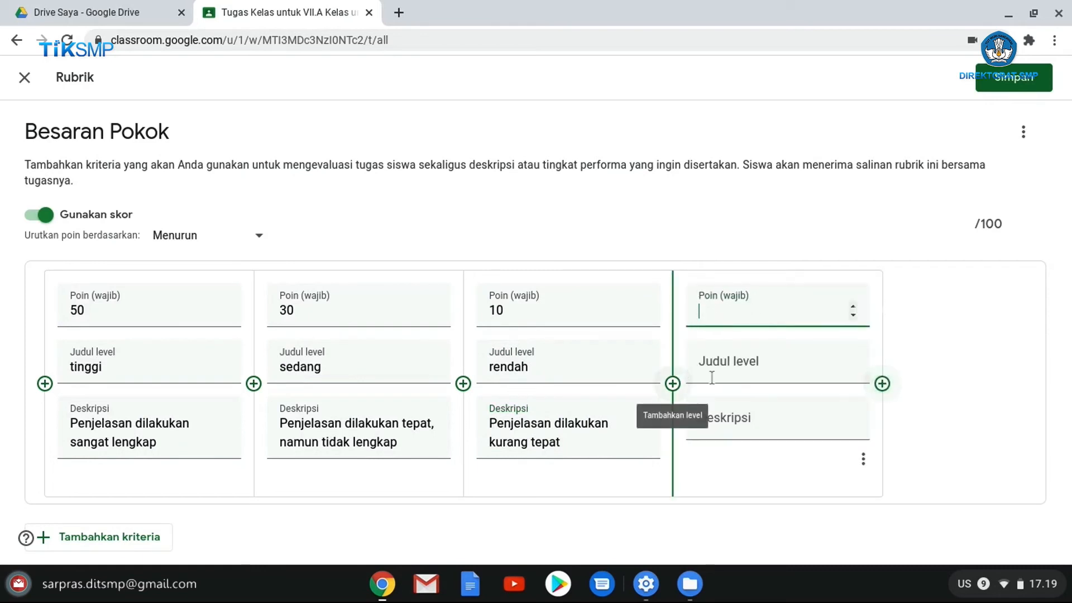
{"action": "left_click", "coordinate": [709, 375]}
{"action": "type", "text": "sangat rnda"}
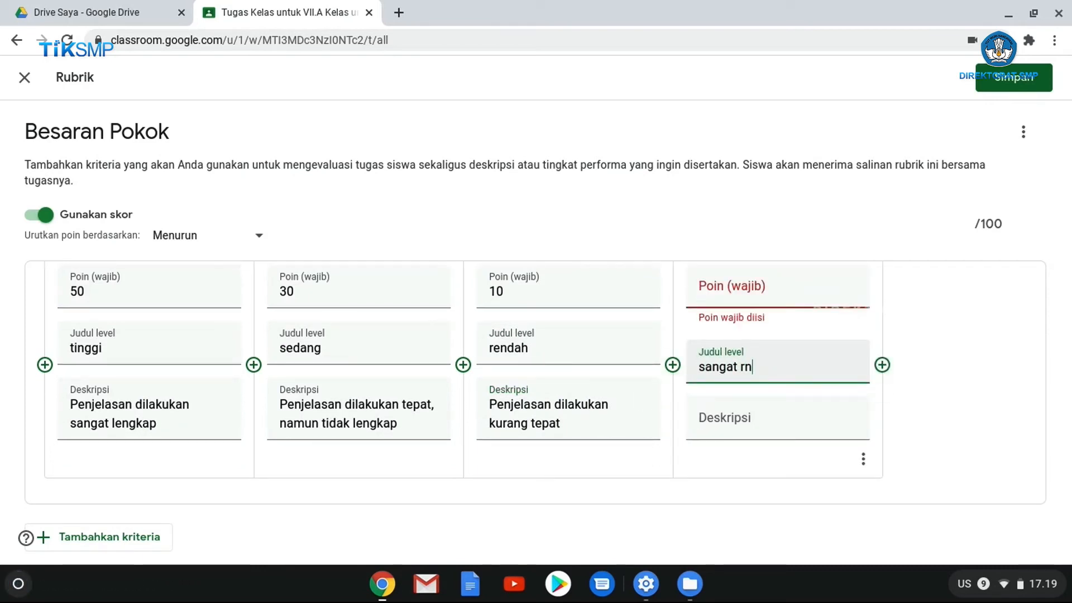
{"action": "key", "text": "BackSpace"}
{"action": "key", "text": "BackSpace"}
{"action": "type", "text": "rendah"}
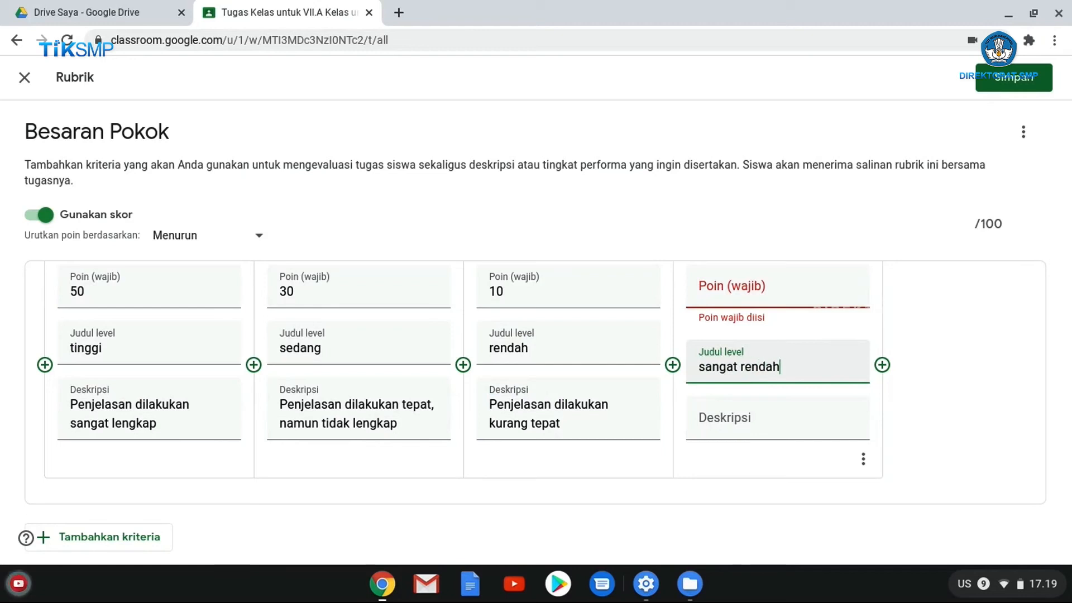
{"action": "left_click", "coordinate": [744, 290]}
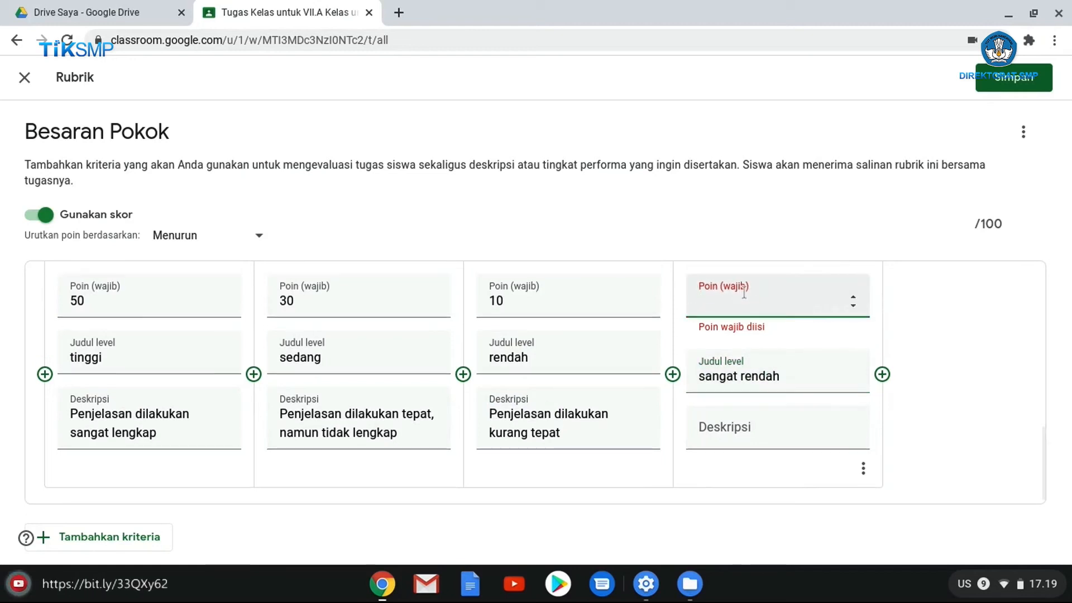
{"action": "type", "text": "0"}
{"action": "left_click", "coordinate": [768, 433]}
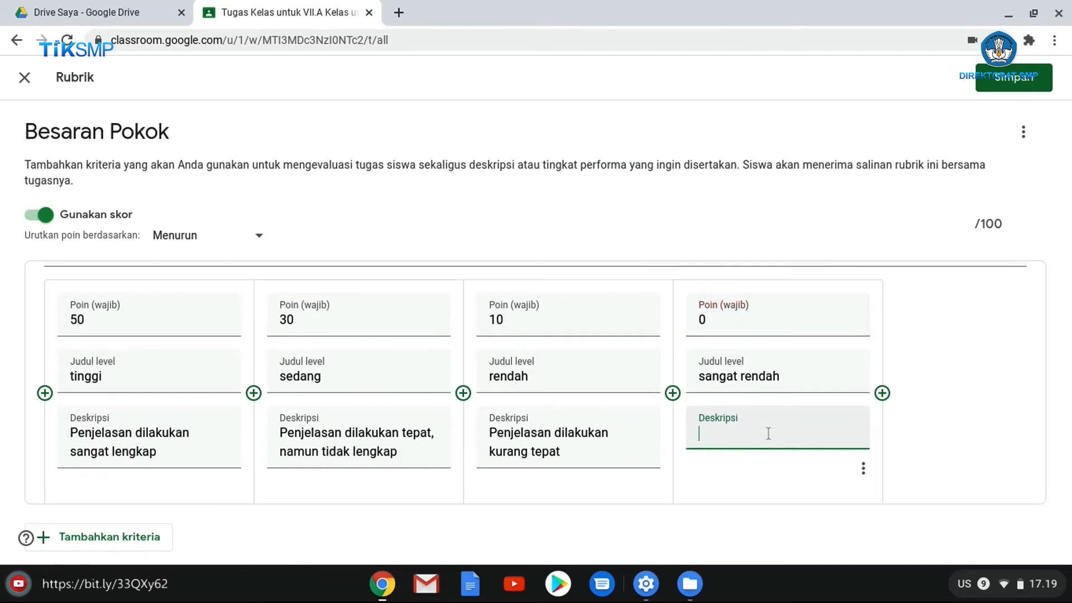
{"action": "type", "text": "Tidak"}
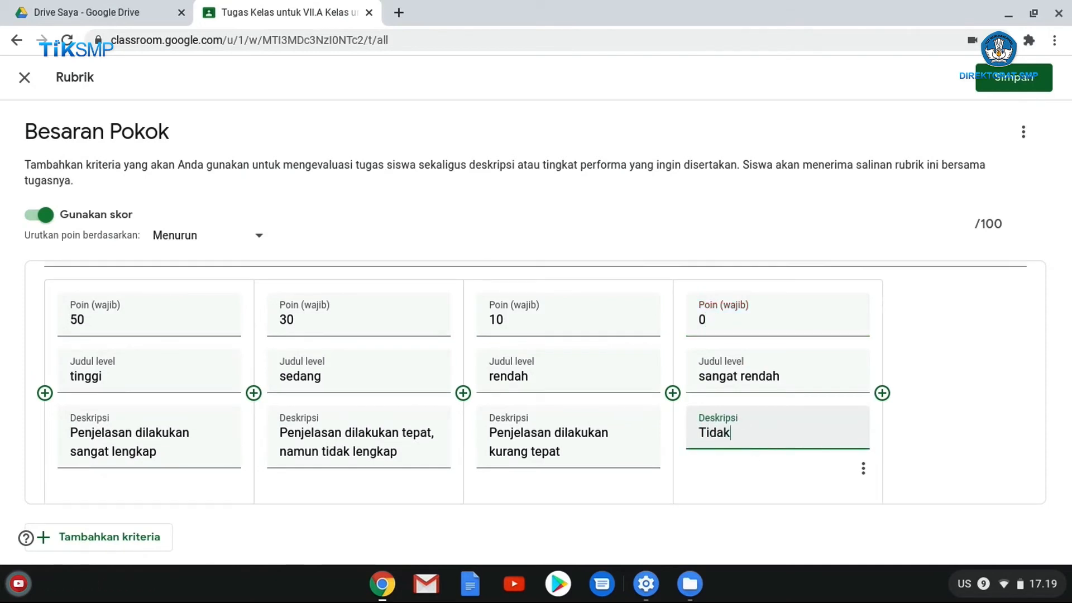
{"action": "type", "text": " ada pen"}
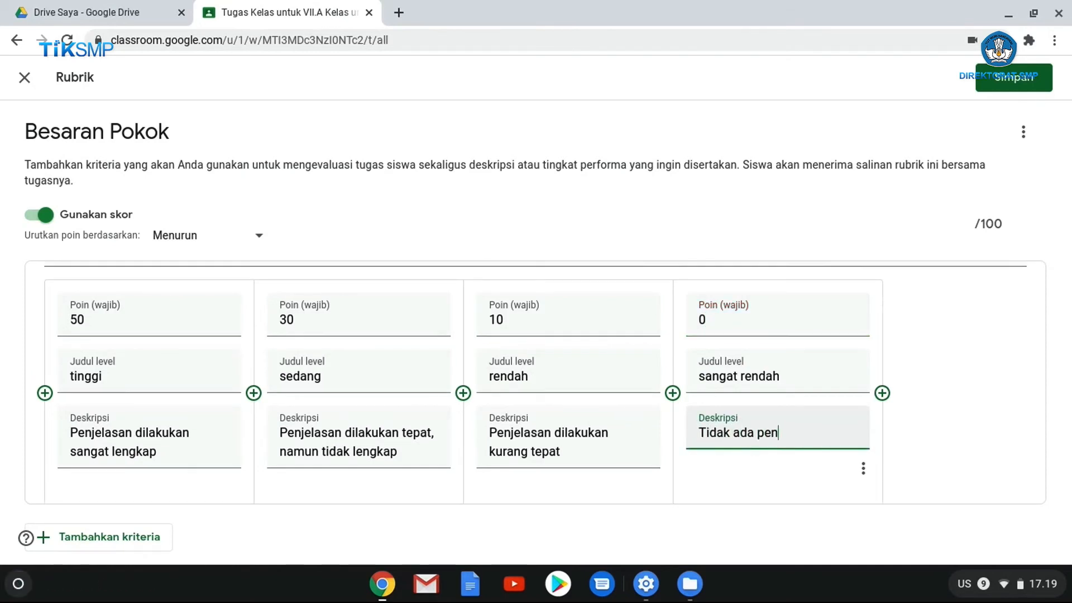
{"action": "type", "text": "jelasan sama sekali"}
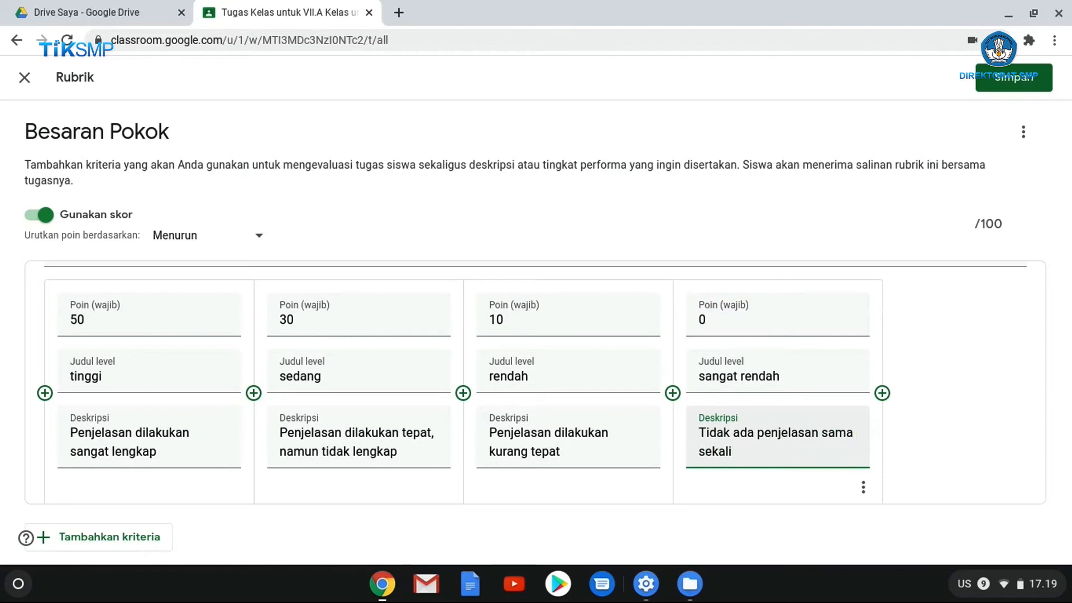
Step: Review the levels of both rubric criteria and save the rubric to the assignment
{"action": "scroll", "coordinate": [869, 432], "scroll_direction": "up", "scroll_amount": 2}
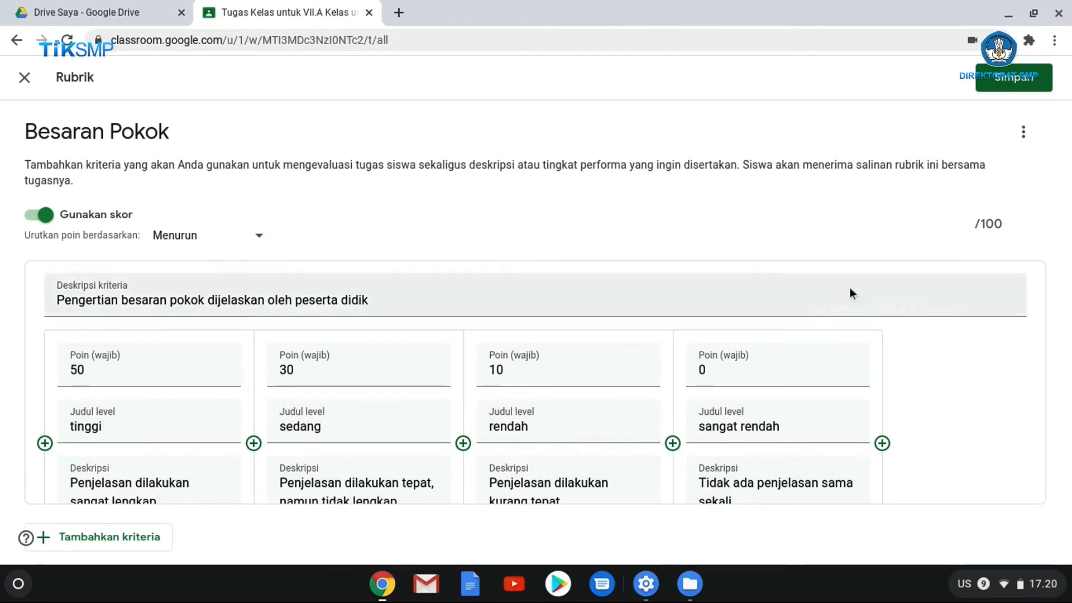
{"action": "scroll", "coordinate": [564, 363], "scroll_direction": "up", "scroll_amount": 1}
{"action": "scroll", "coordinate": [564, 362], "scroll_direction": "up", "scroll_amount": 5}
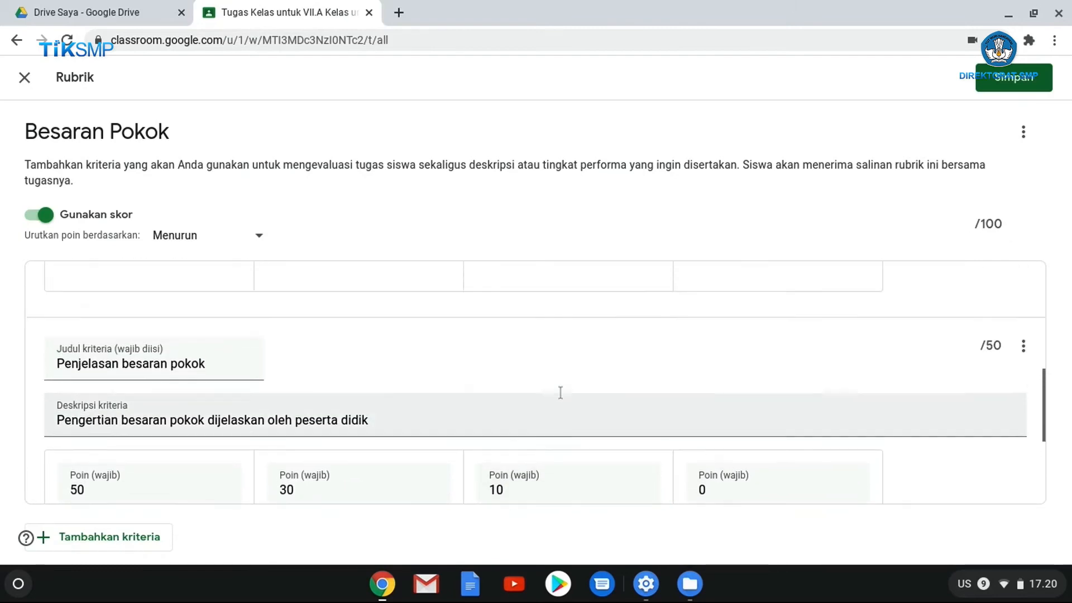
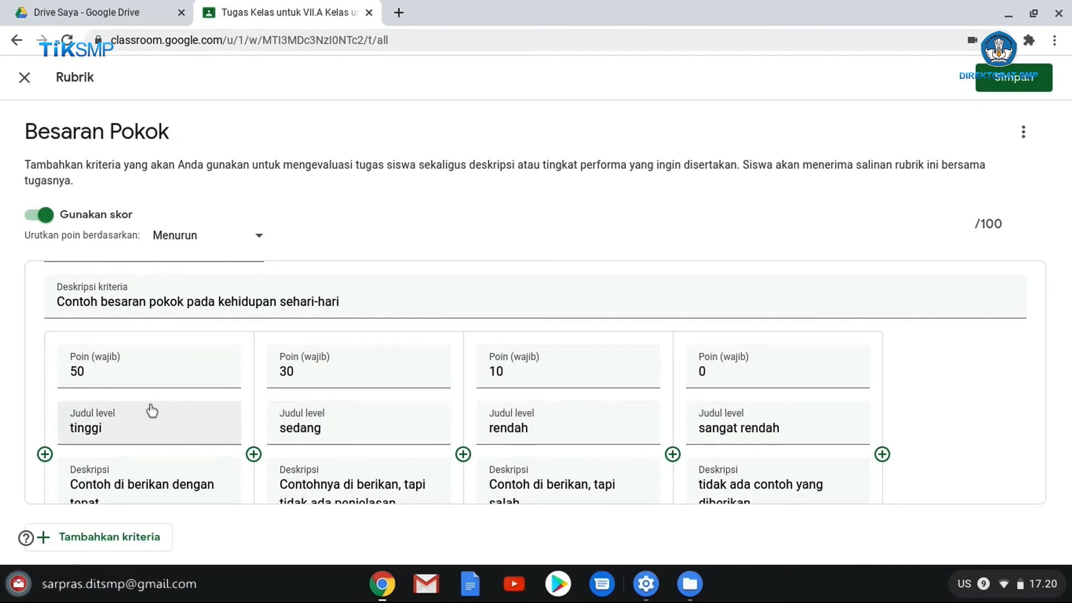
{"action": "left_click", "coordinate": [86, 428]}
{"action": "scroll", "coordinate": [86, 428], "scroll_direction": "down", "scroll_amount": 1}
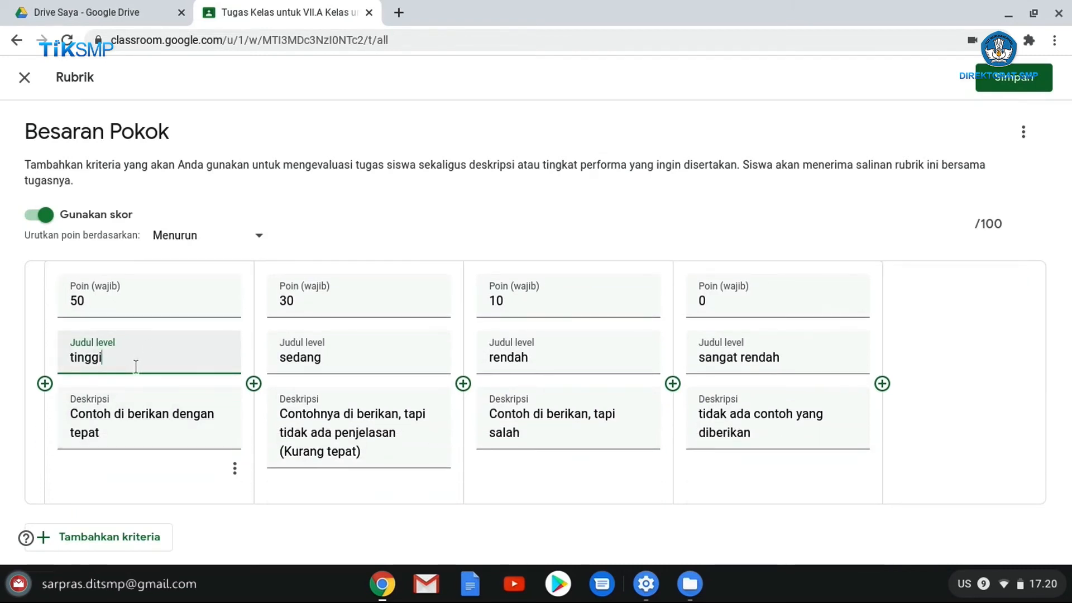
{"action": "scroll", "coordinate": [411, 410], "scroll_direction": "down", "scroll_amount": 3}
{"action": "scroll", "coordinate": [411, 411], "scroll_direction": "down", "scroll_amount": 4}
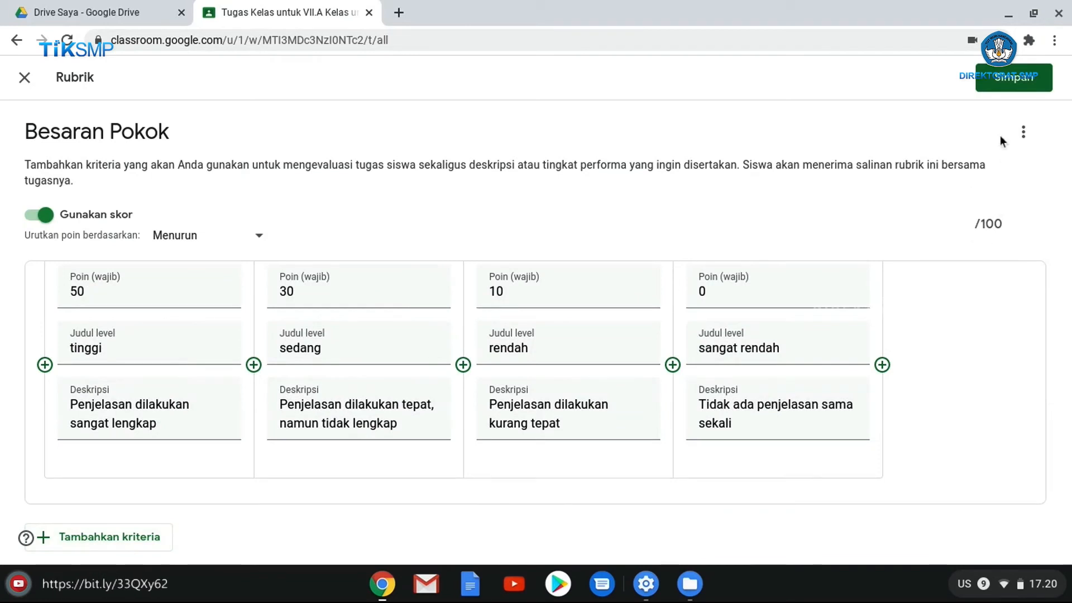
{"action": "left_click", "coordinate": [1007, 78]}
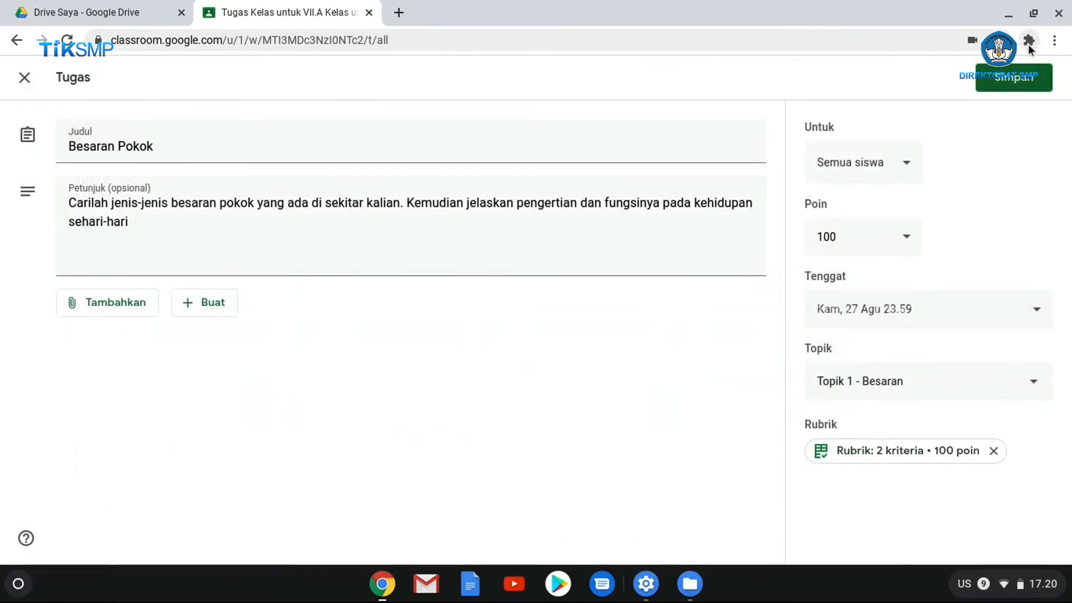
Step: Save the edited "Besaran Pokok" assignment with its attached rubric
{"action": "left_click", "coordinate": [1028, 46]}
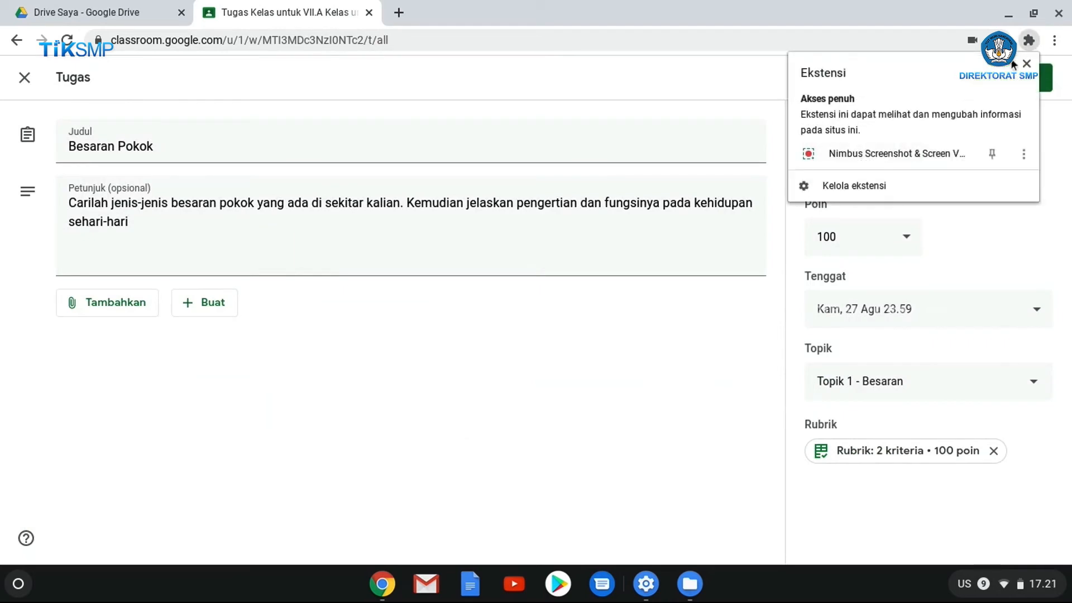
{"action": "left_click", "coordinate": [966, 524]}
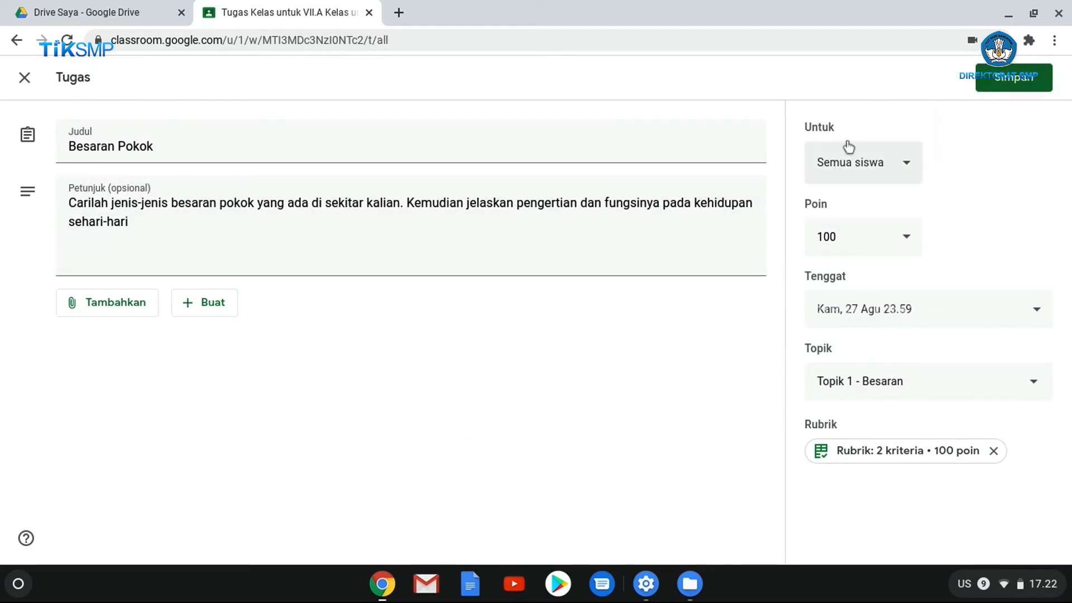
{"action": "left_click", "coordinate": [1017, 87]}
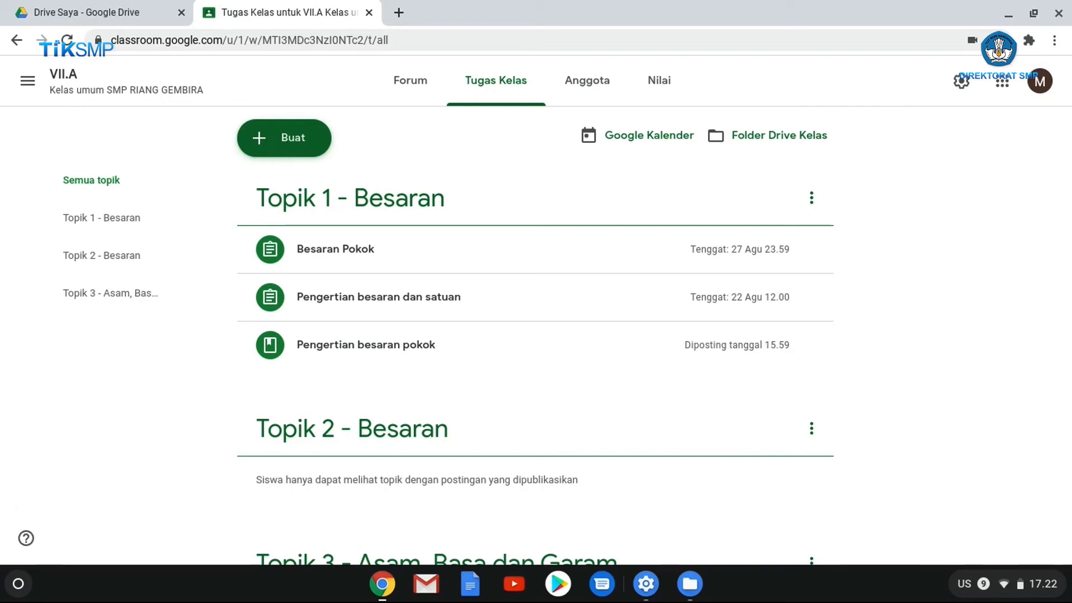
Step: Open the assigned student's work for the "Besaran Pokok" assignment under Topik 1 - Besaran
{"action": "left_click", "coordinate": [333, 258]}
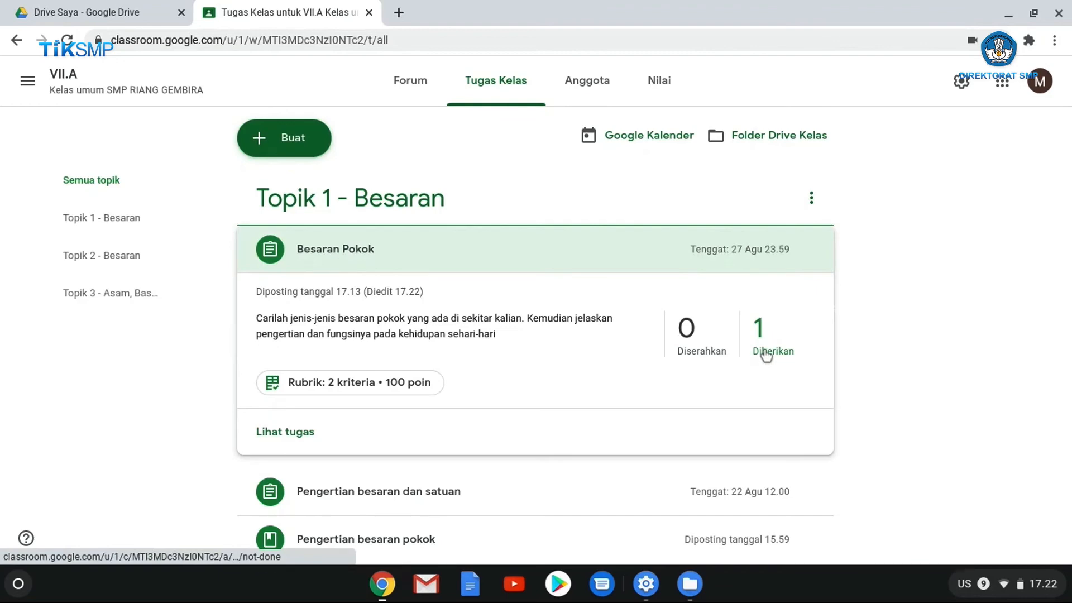
{"action": "scroll", "coordinate": [377, 363], "scroll_direction": "down", "scroll_amount": 2}
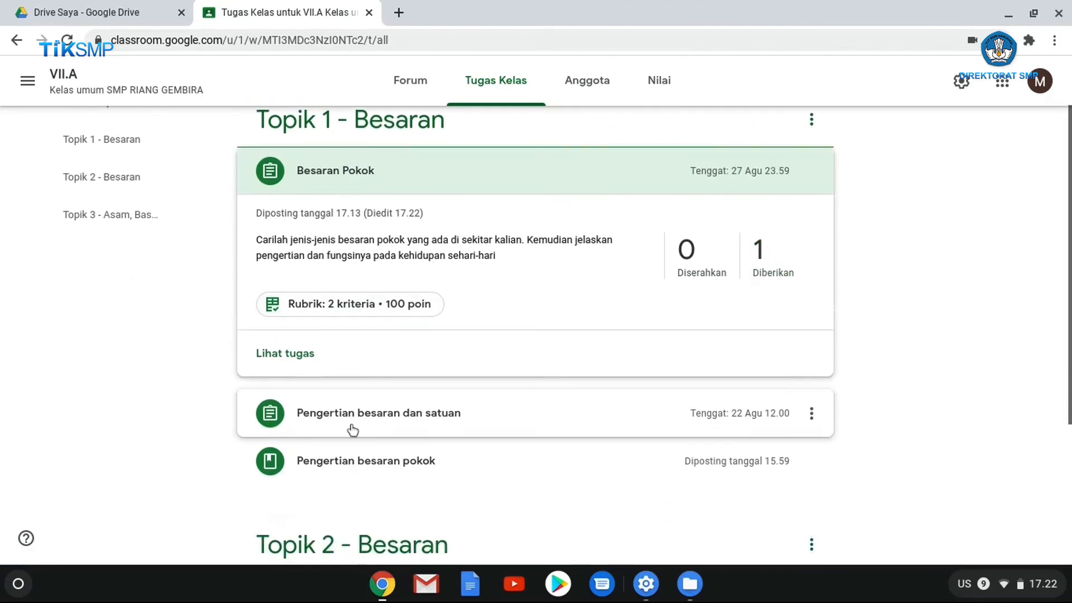
{"action": "left_click", "coordinate": [769, 253]}
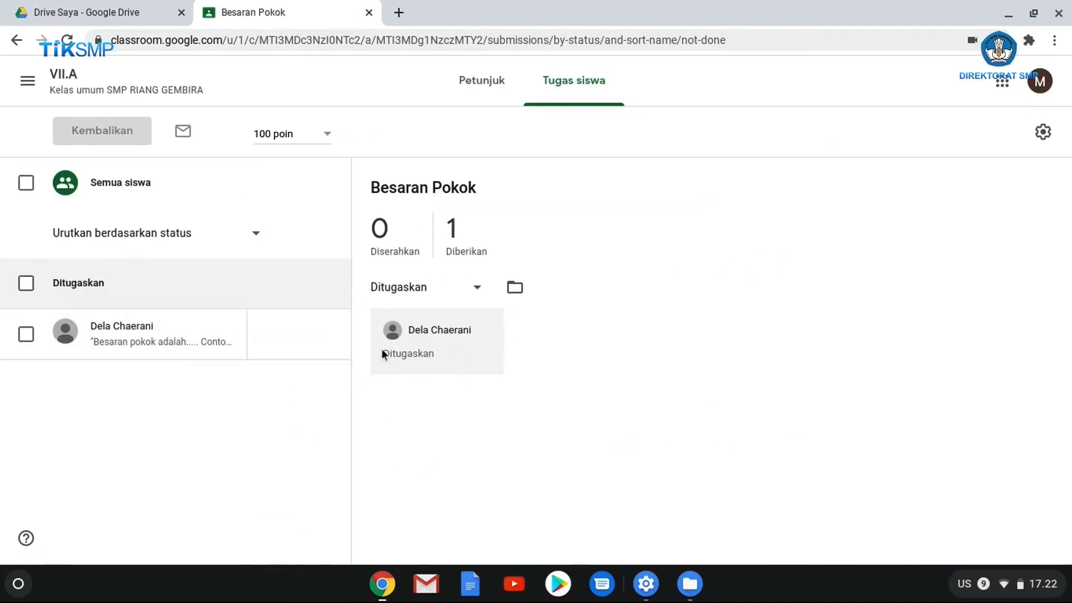
{"action": "left_click", "coordinate": [139, 351]}
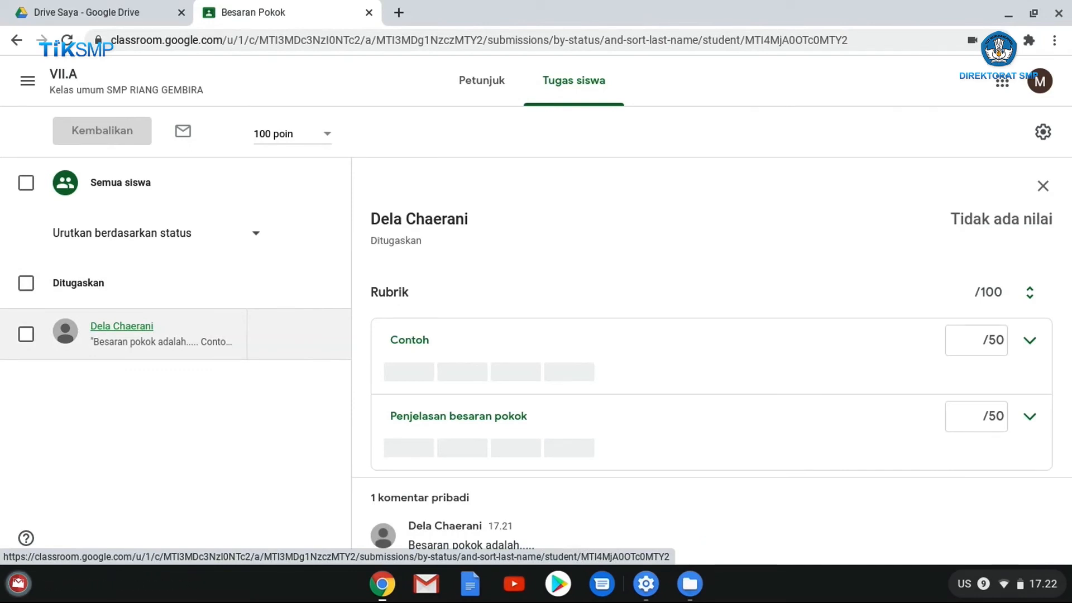
Step: Grade the student's work as "sedang" (30 points) for both "Penjelasan besaran pokok" and "Contoh" in the rubric
{"action": "scroll", "coordinate": [505, 426], "scroll_direction": "down", "scroll_amount": 3}
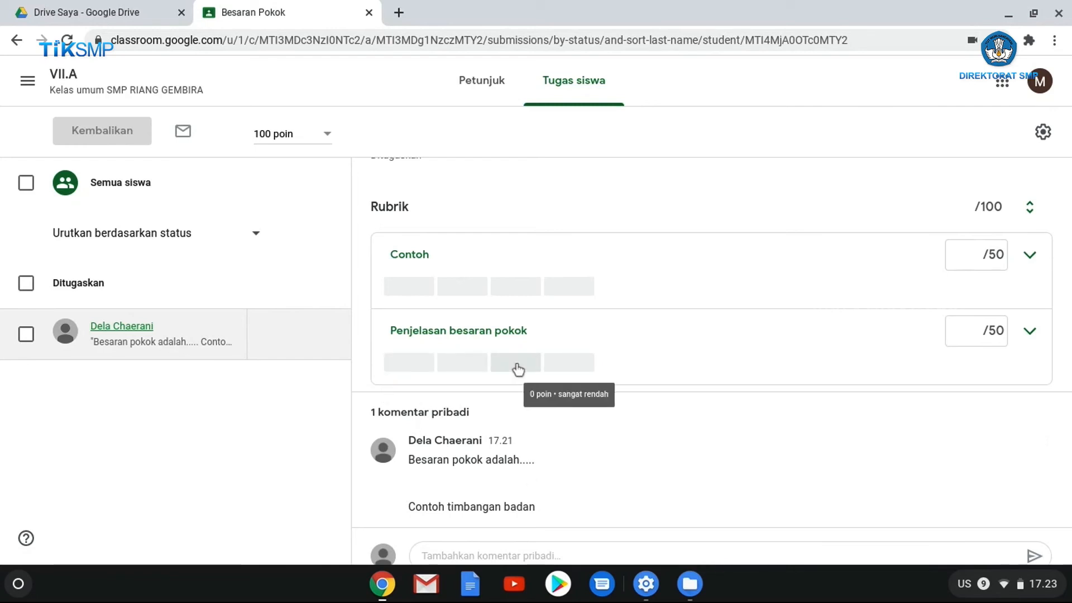
{"action": "left_click", "coordinate": [476, 368]}
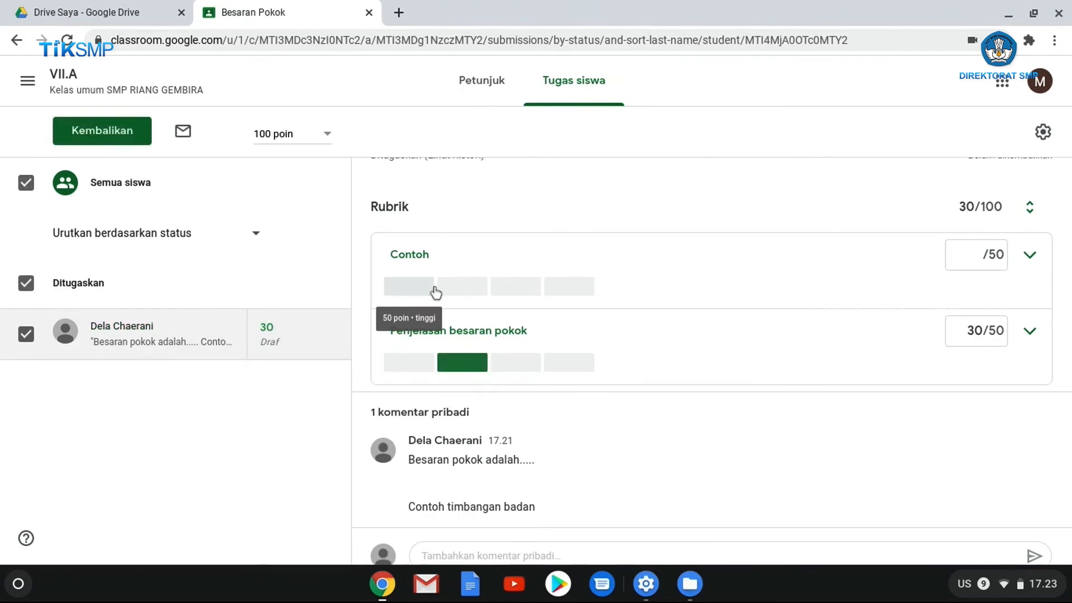
{"action": "left_click", "coordinate": [1030, 210]}
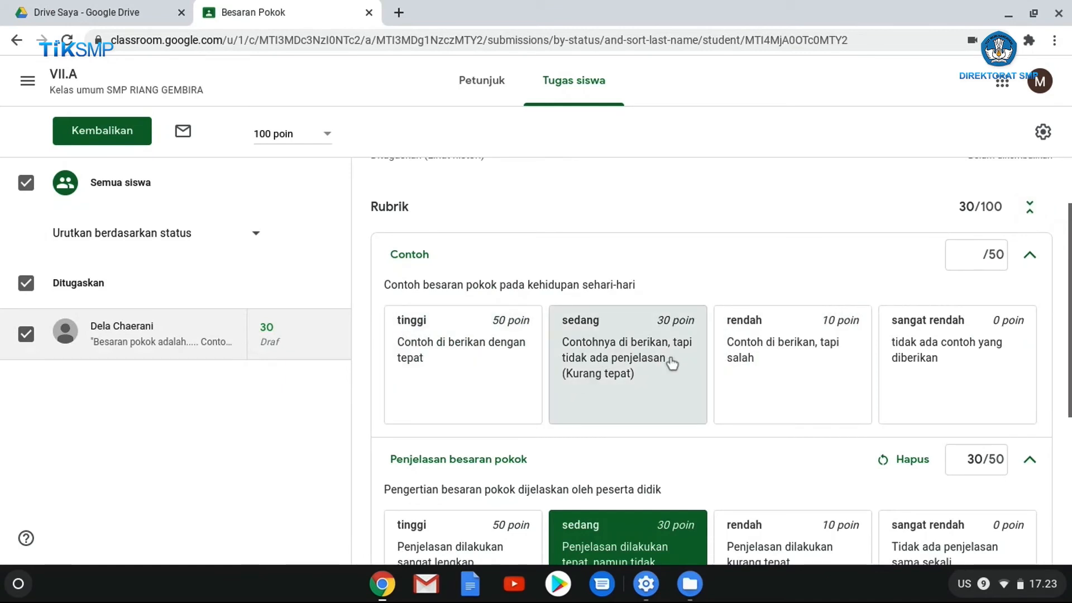
{"action": "left_click", "coordinate": [622, 373]}
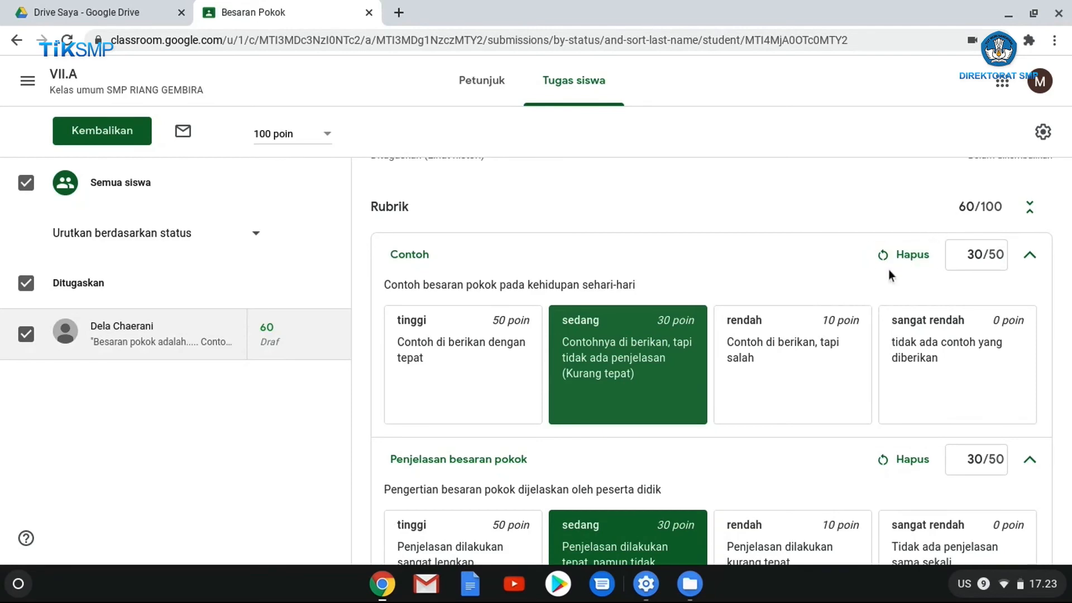
{"action": "scroll", "coordinate": [770, 343], "scroll_direction": "down", "scroll_amount": 1}
{"action": "scroll", "coordinate": [768, 347], "scroll_direction": "down", "scroll_amount": 3}
{"action": "scroll", "coordinate": [767, 347], "scroll_direction": "up", "scroll_amount": 4}
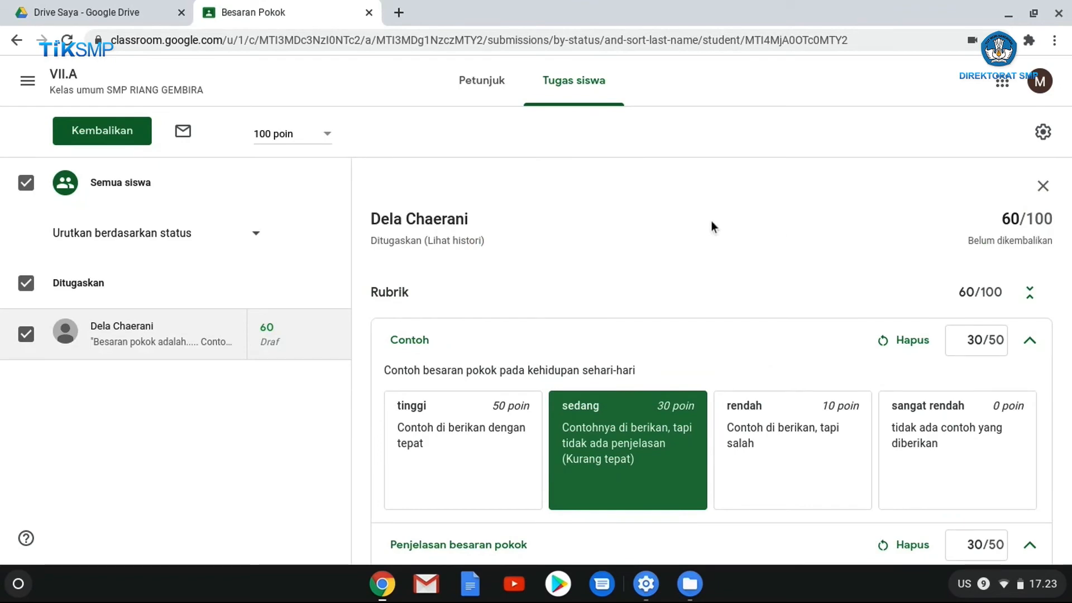
Step: Return the graded work to the student with the private comment "tolong dilengkapi tugas anda sebelum jatuh tempo"
{"action": "left_click", "coordinate": [105, 134]}
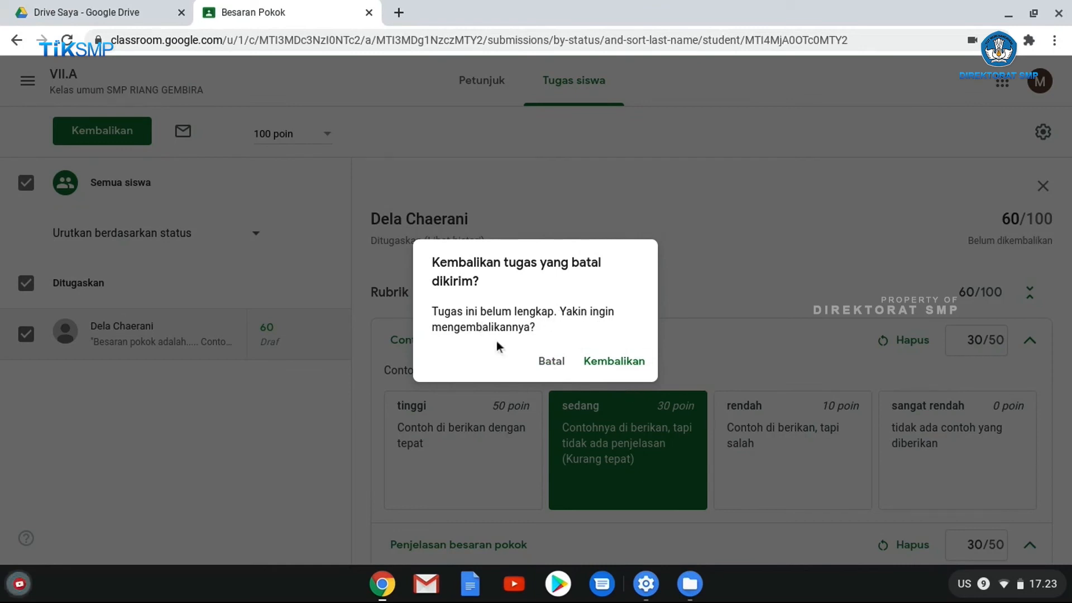
{"action": "left_click", "coordinate": [603, 366]}
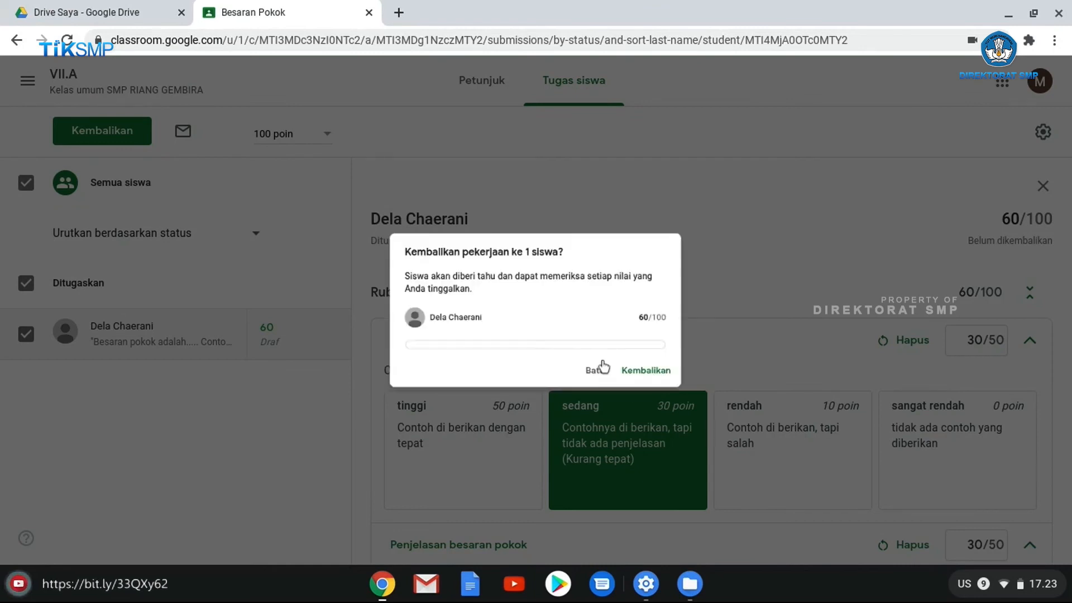
{"action": "left_click", "coordinate": [493, 351]}
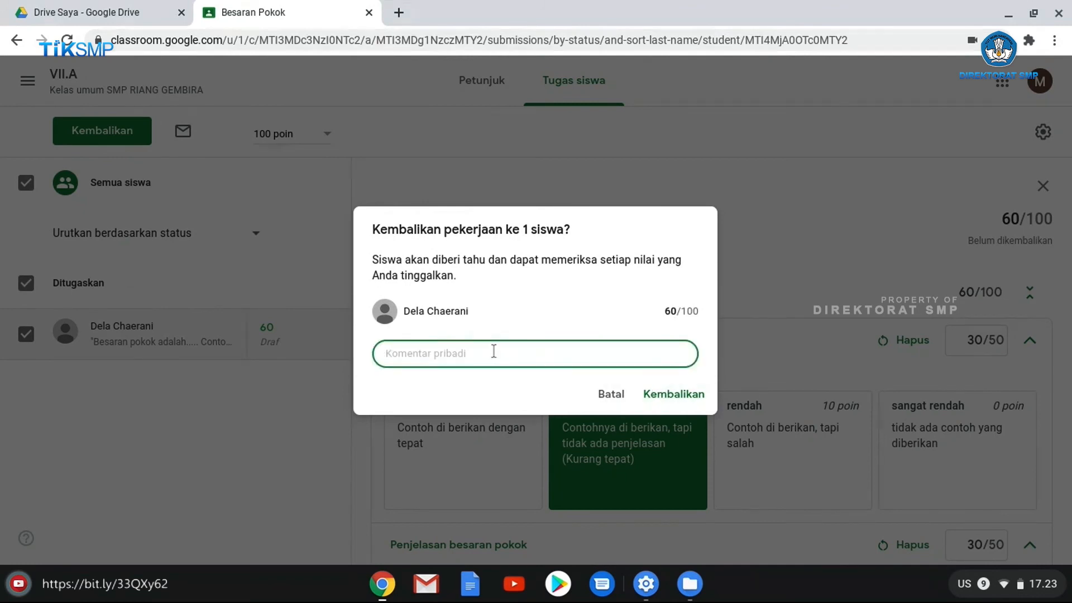
{"action": "type", "text": "tolong dilengkapi tugas anda sebelum w"}
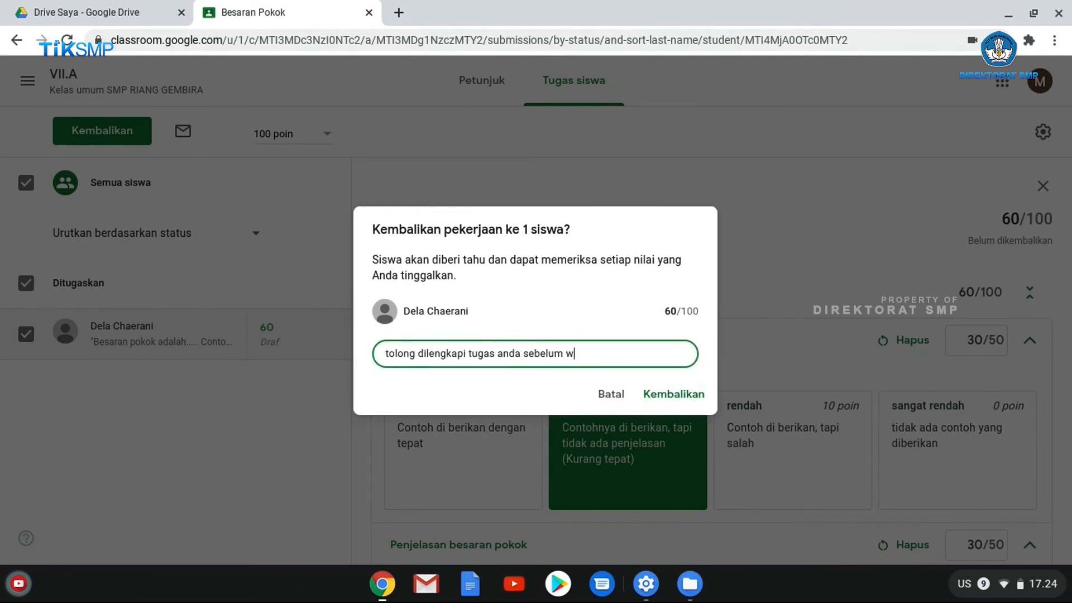
{"action": "key", "text": "BackSpace"}
{"action": "type", "text": "jatuh tempo"}
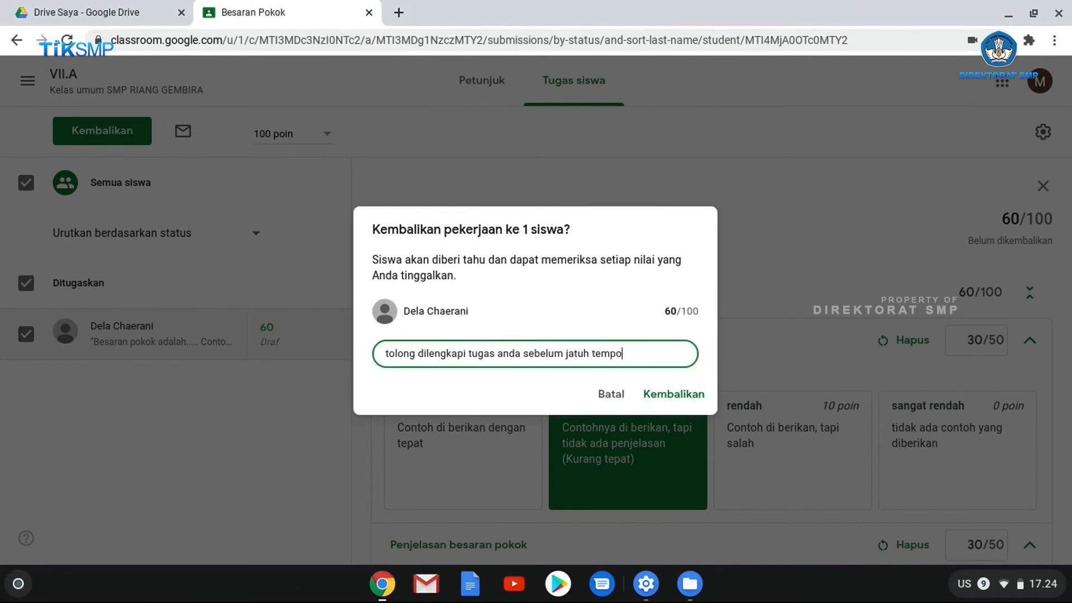
{"action": "left_click", "coordinate": [666, 406]}
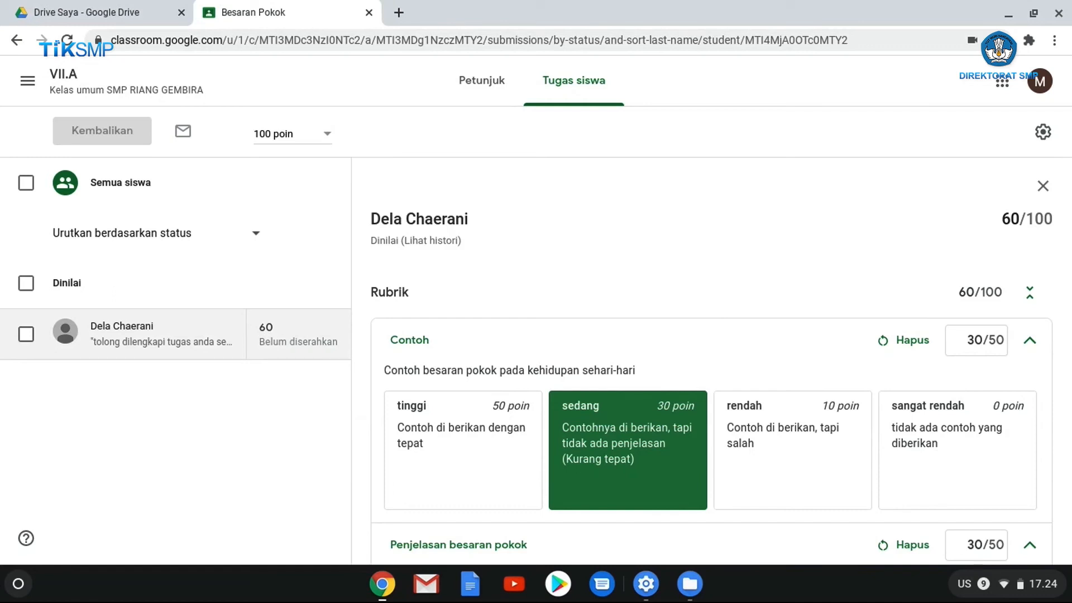
Step: Close the student's work, go back to the VII.A classwork page and open the choices for creating new classwork
{"action": "left_click", "coordinate": [1043, 186]}
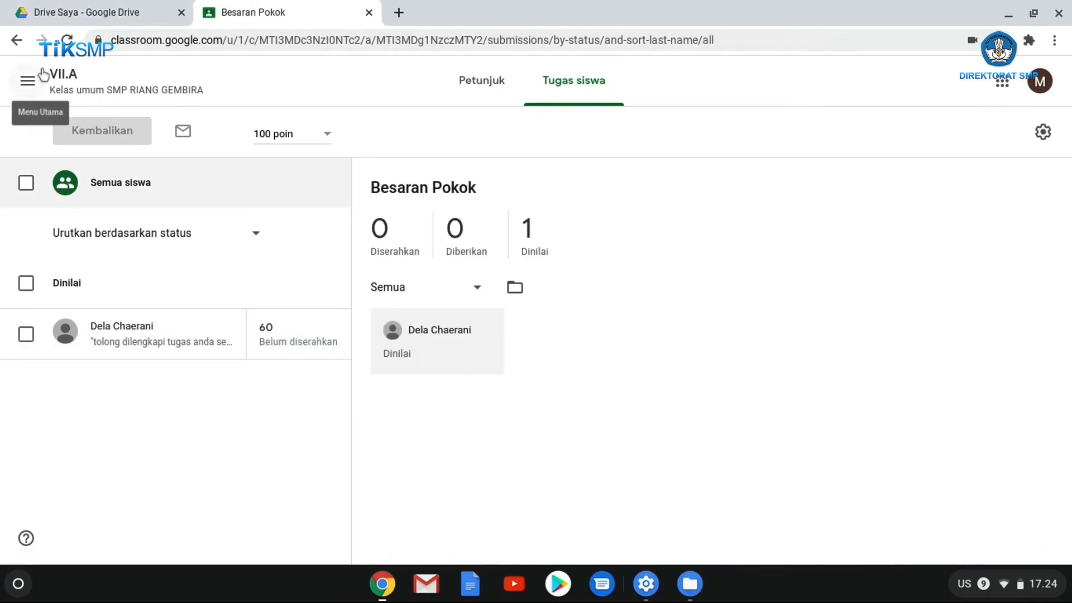
{"action": "left_click", "coordinate": [20, 44]}
{"action": "left_click", "coordinate": [18, 42]}
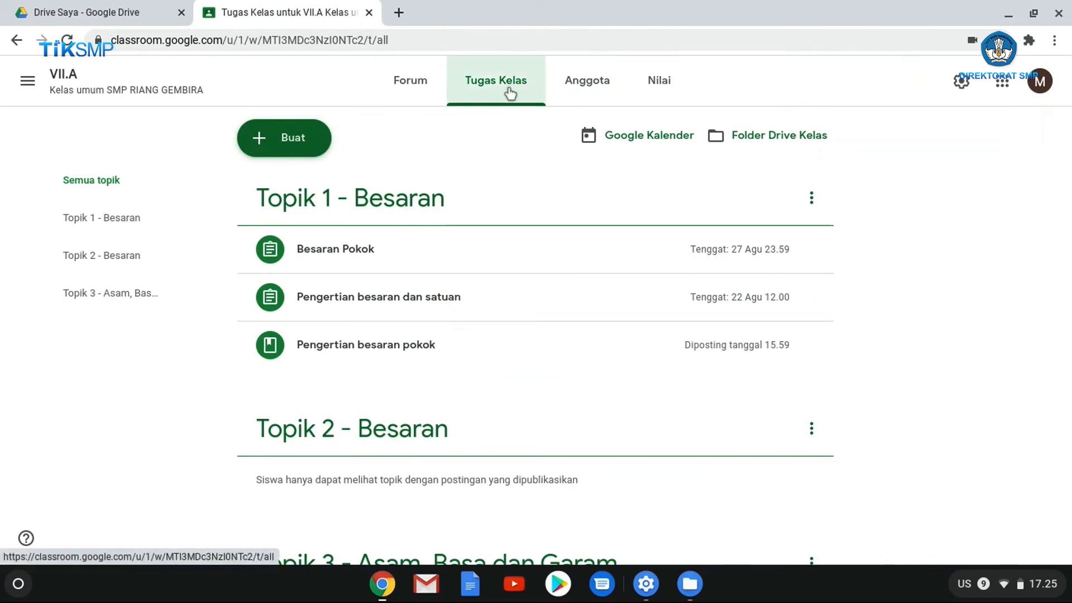
{"action": "left_click", "coordinate": [323, 139]}
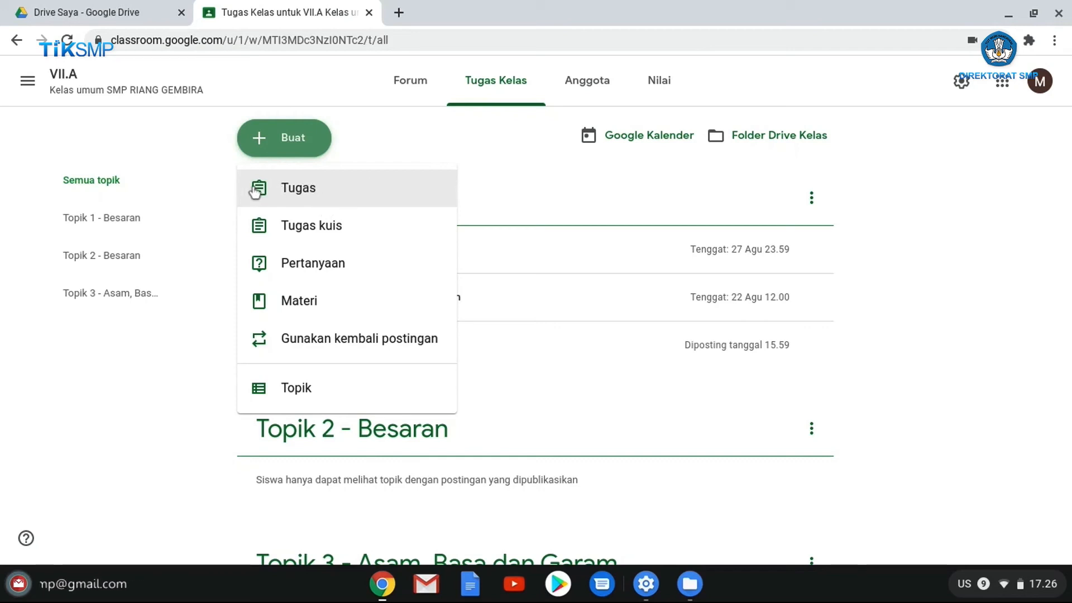
Step: Create a new quiz assignment (Tugas kuis) titled "Ulangan Harian Besaran 1"
{"action": "left_click", "coordinate": [342, 228]}
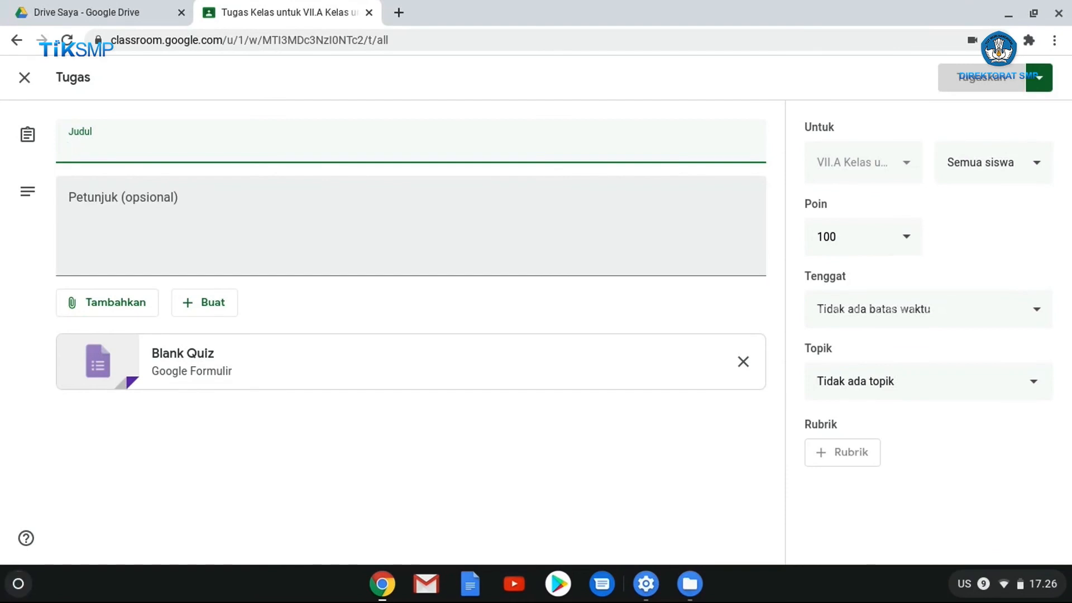
{"action": "type", "text": "Besaran"}
{"action": "key", "text": "ctrl+a"}
{"action": "key", "text": "BackSpace"}
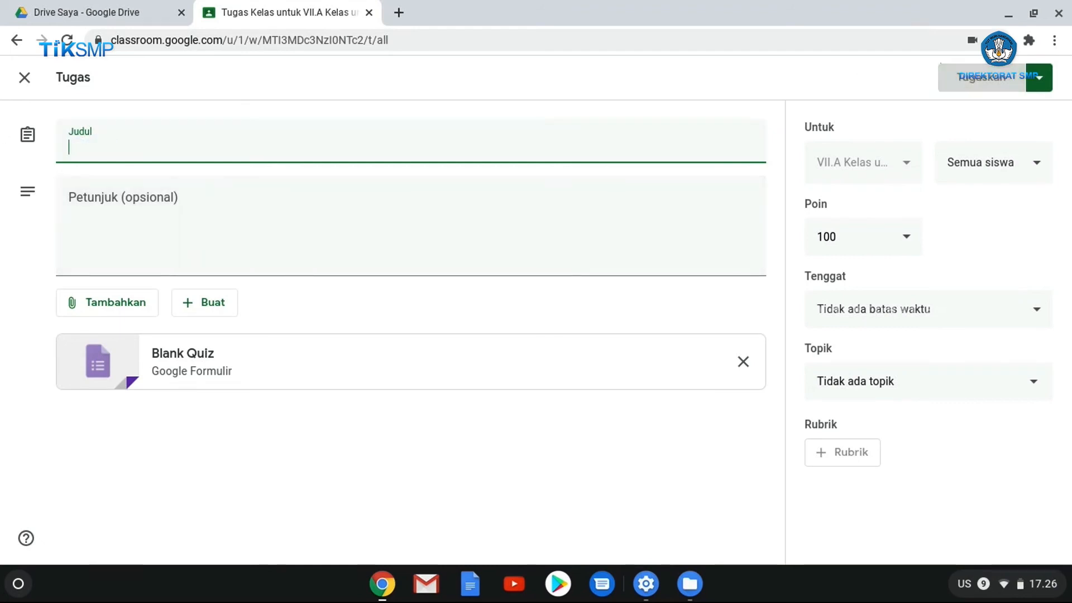
{"action": "type", "text": "Ulangan Harian Be"}
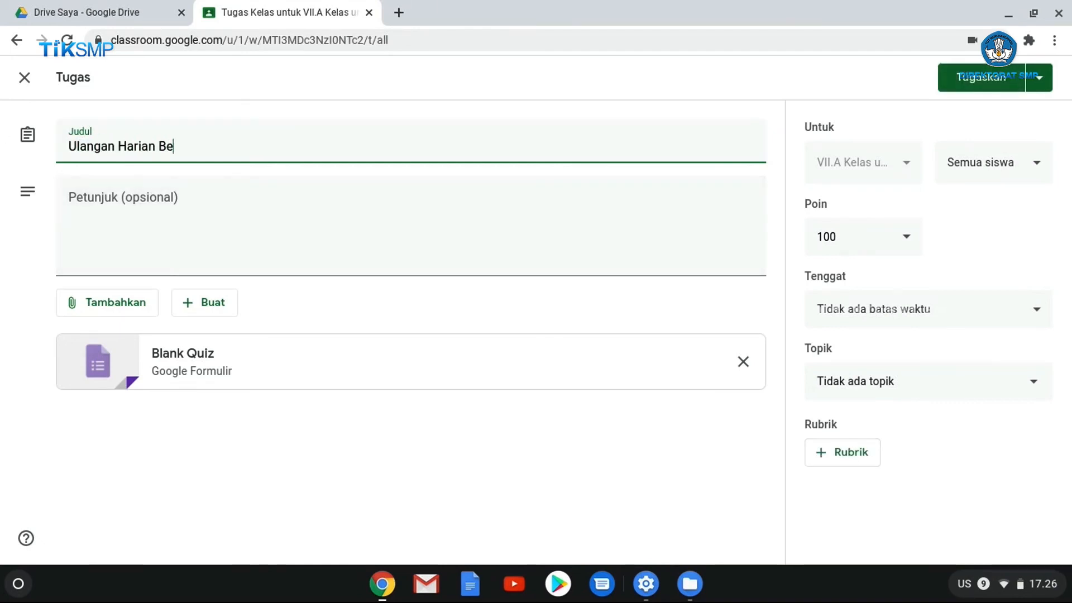
{"action": "type", "text": "saran 1"}
Step: Enter the assignment instructions "Isilah jawaban kalian pada tempat yang disediakan didalam google formulir"
{"action": "left_click", "coordinate": [126, 210]}
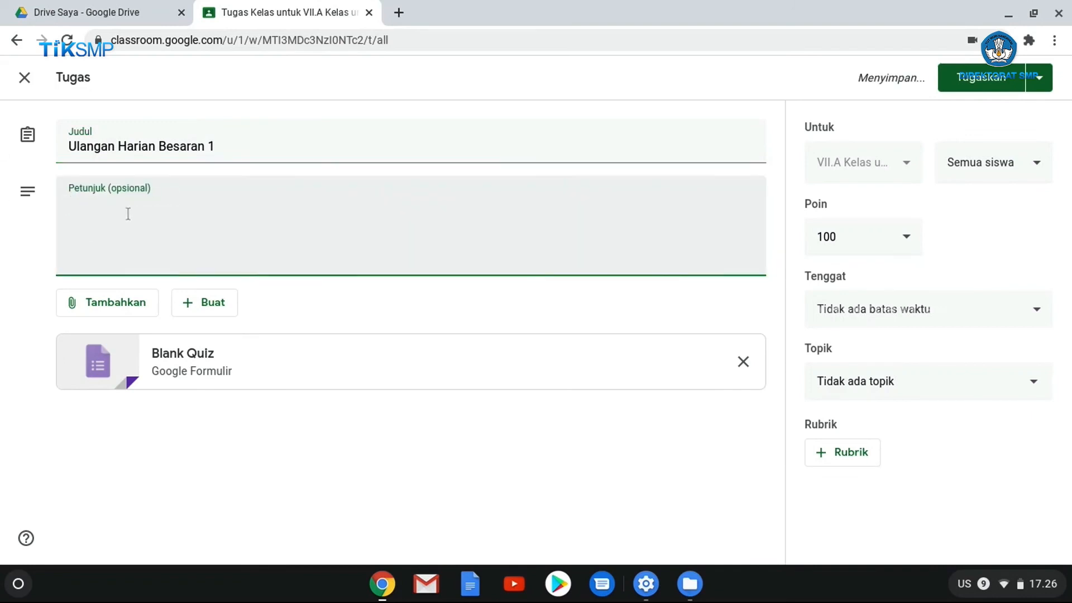
{"action": "type", "text": "Isilah j"}
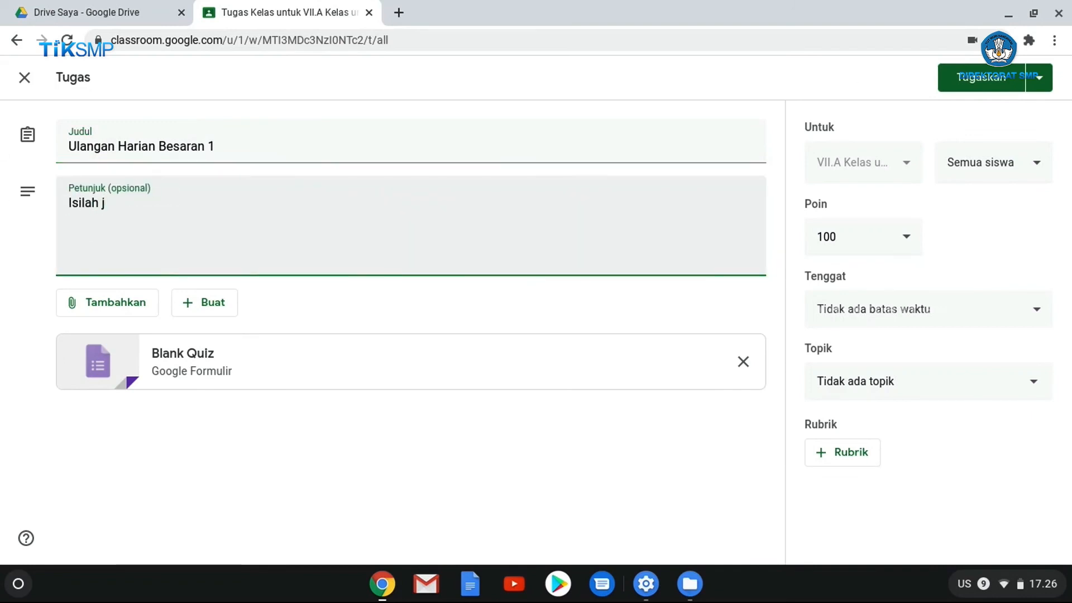
{"action": "type", "text": "awaban kalian,"}
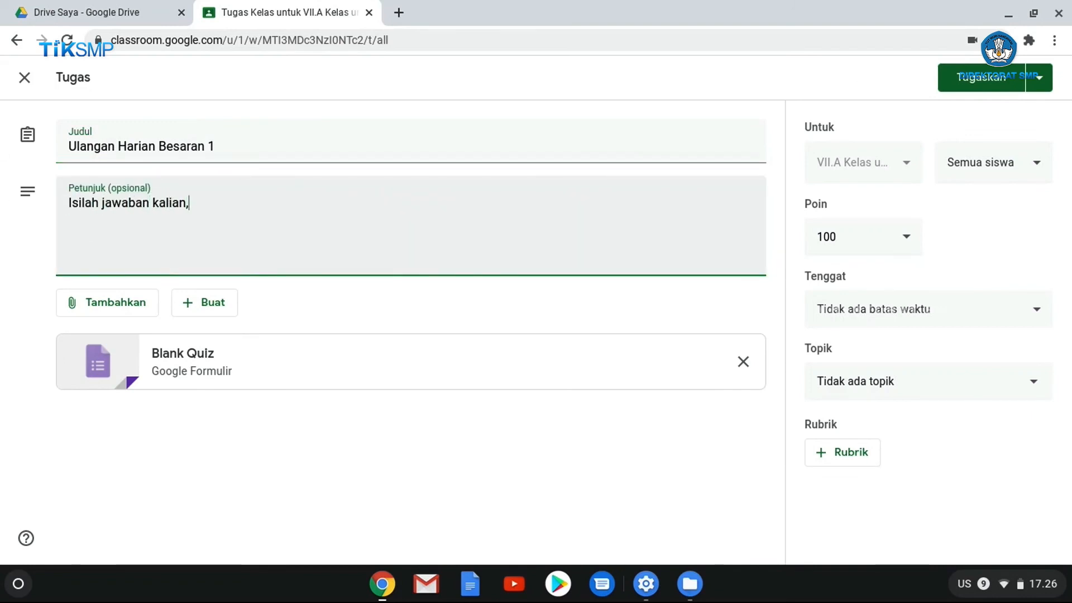
{"action": "key", "text": "BackSpace"}
{"action": "type", "text": "pada tempat yang disediakan "}
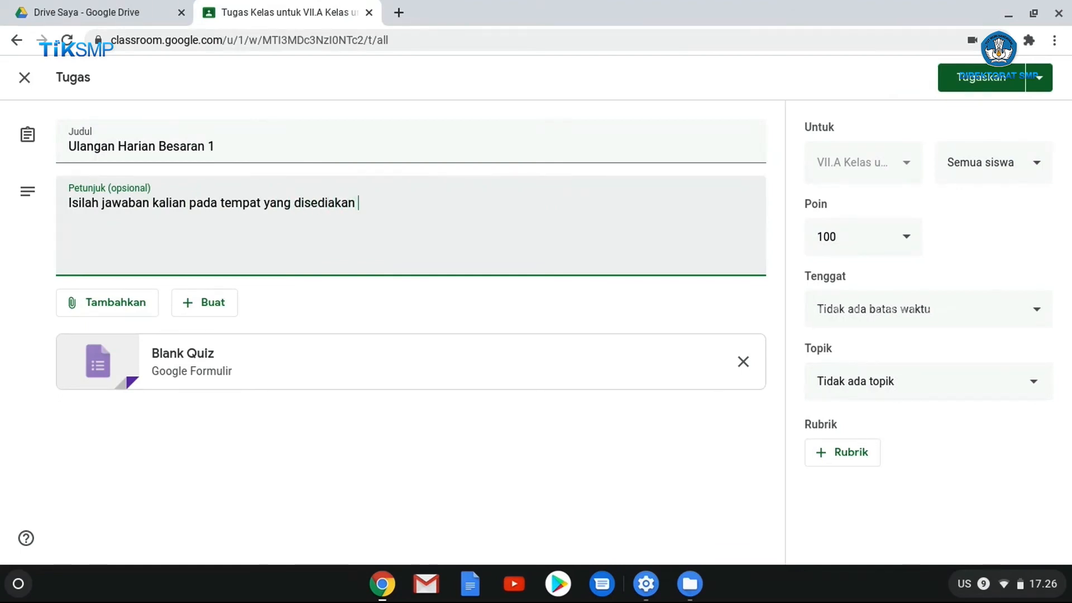
{"action": "type", "text": "didalam google formulir"}
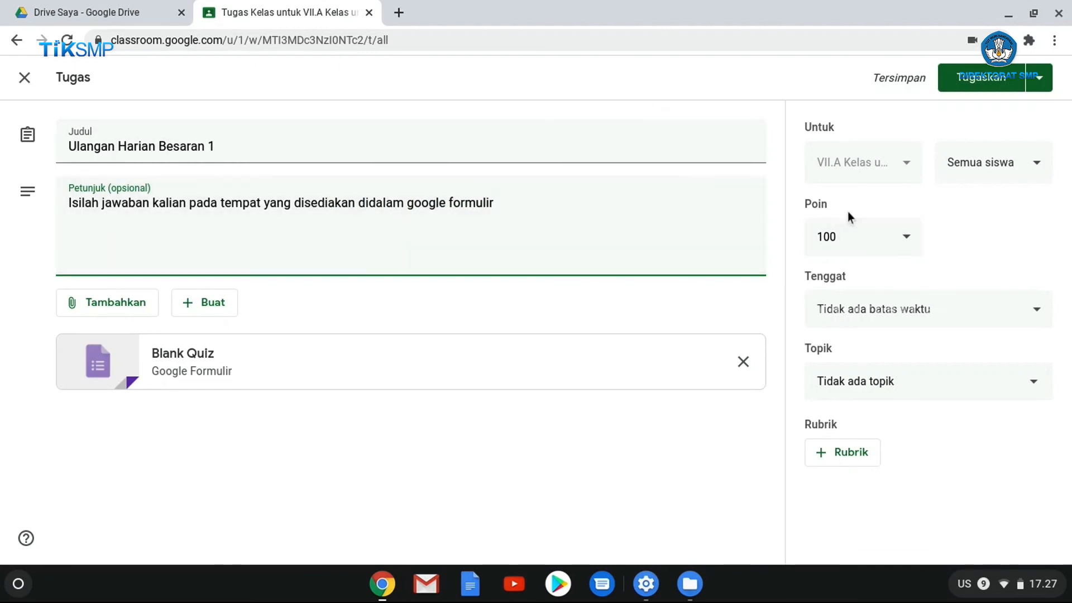
Step: Set the quiz assignment's due date to 27 Agu 2020 and its topic to "Topik 1 - Besaran"
{"action": "left_click", "coordinate": [1038, 323]}
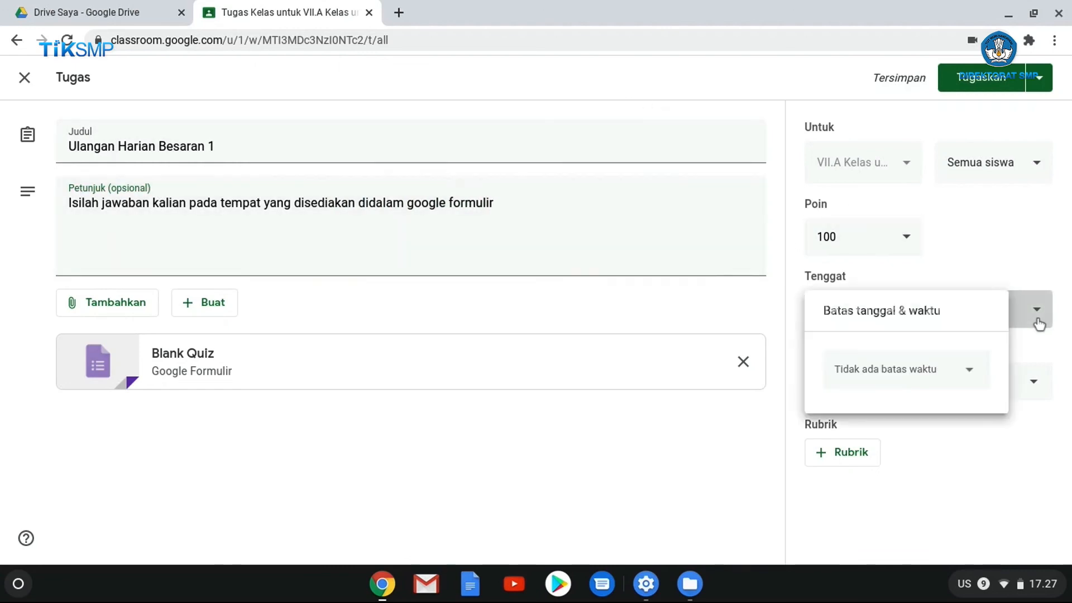
{"action": "left_click", "coordinate": [973, 374]}
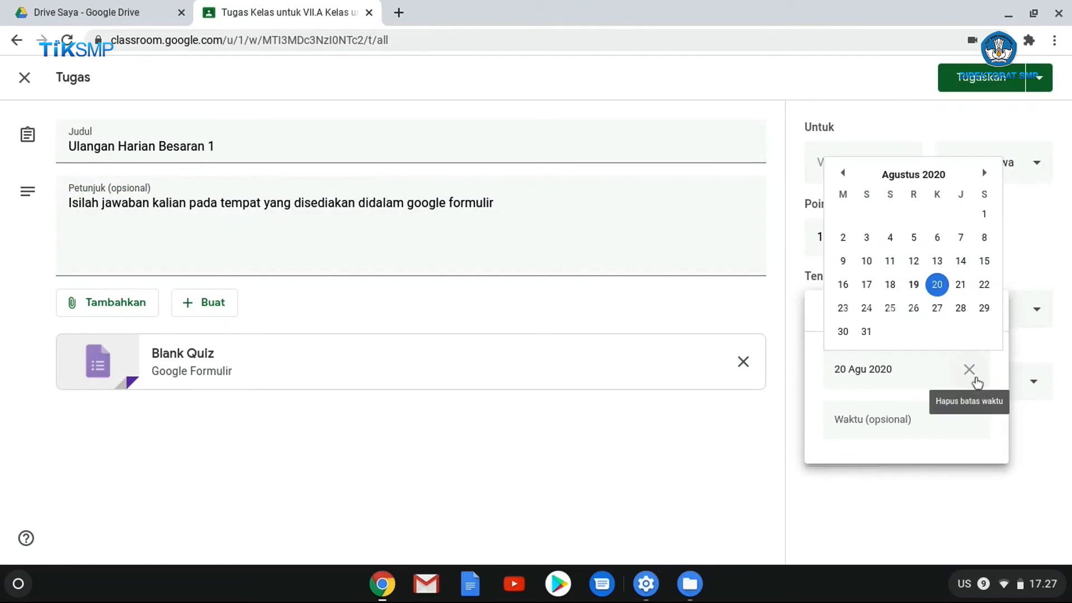
{"action": "left_click", "coordinate": [937, 308]}
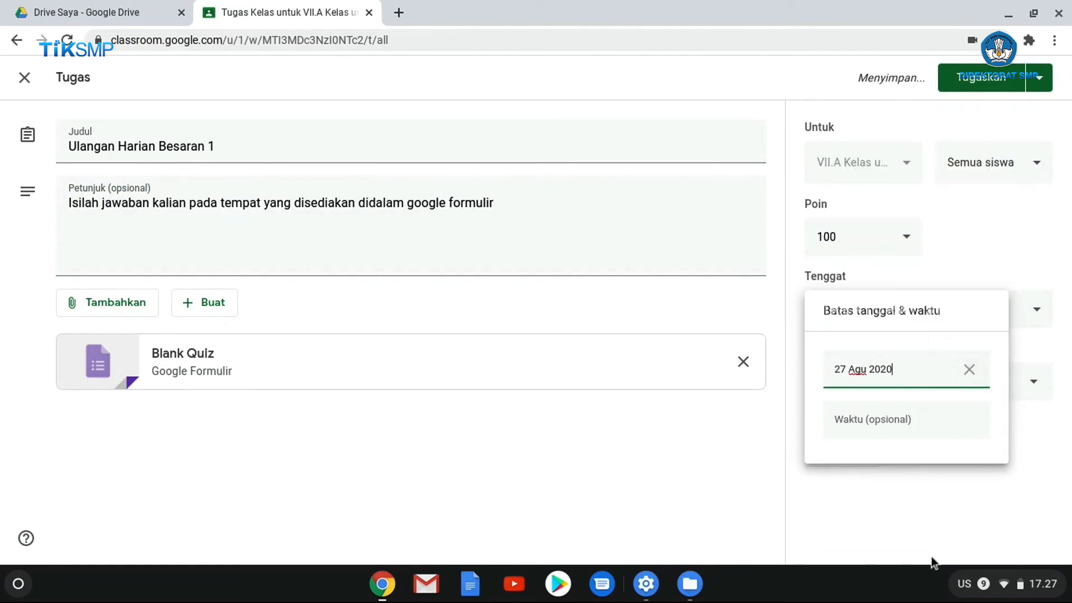
{"action": "left_click", "coordinate": [897, 479]}
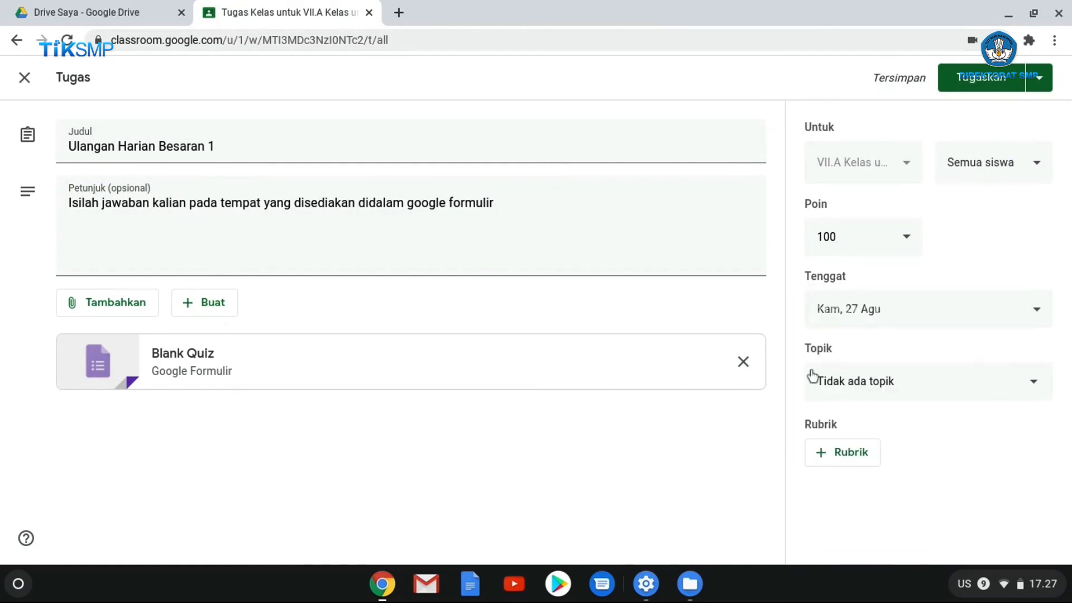
{"action": "left_click", "coordinate": [1042, 385]}
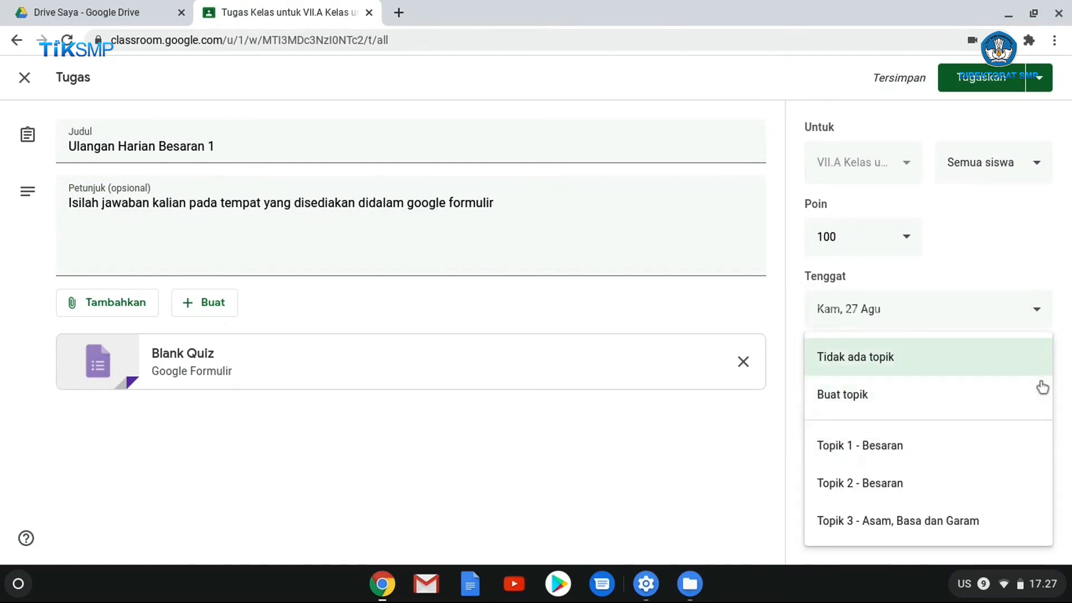
{"action": "left_click", "coordinate": [904, 446]}
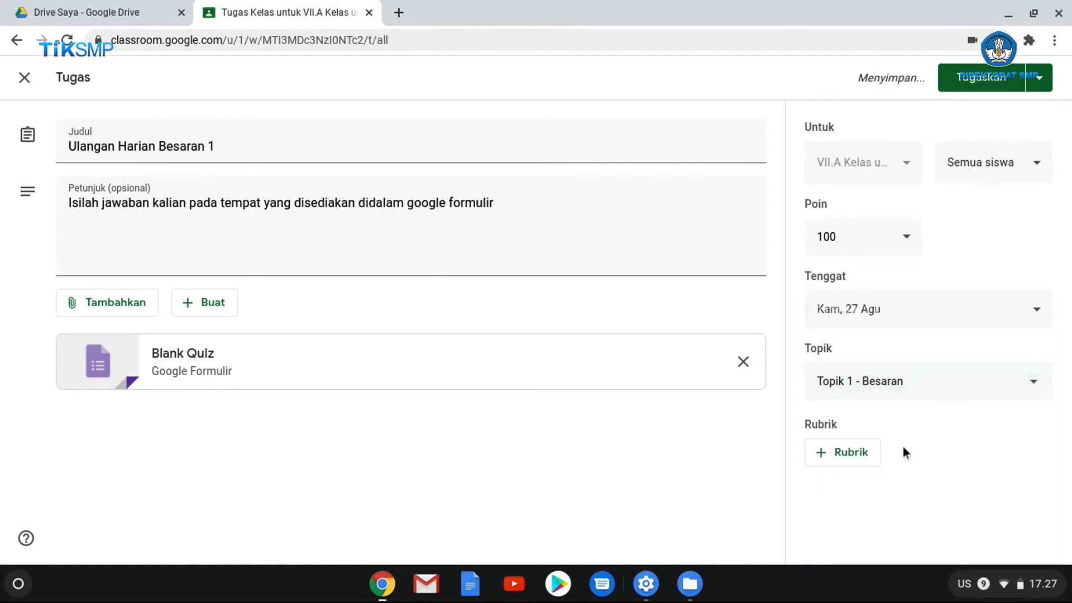
Step: Open the attached Blank Quiz form, skip the tour and rename the form file as "Ulangan harian besaran 1"
{"action": "left_click", "coordinate": [195, 357]}
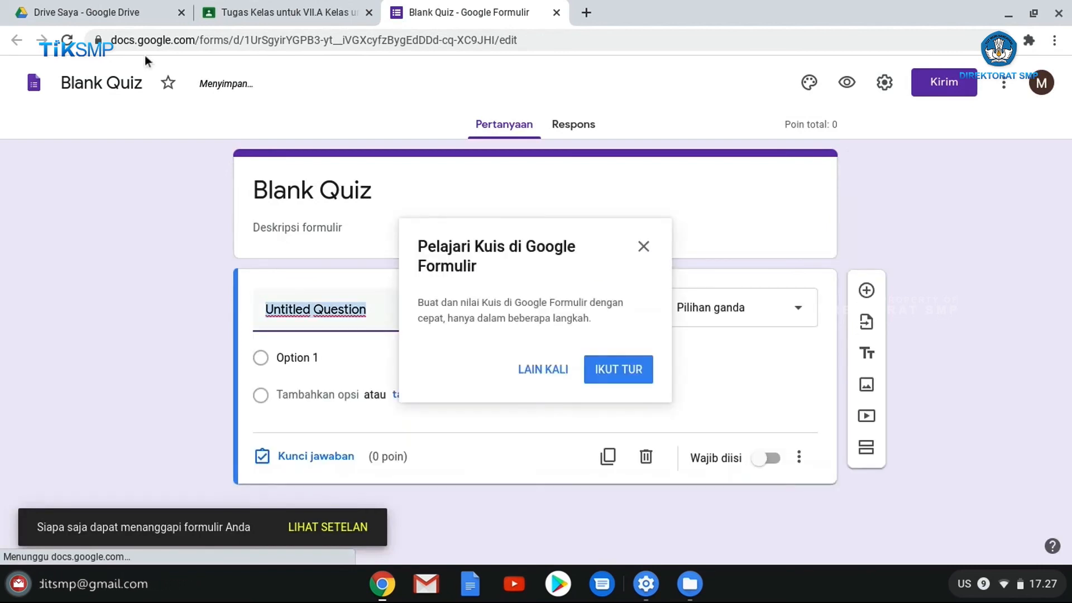
{"action": "left_click", "coordinate": [534, 373]}
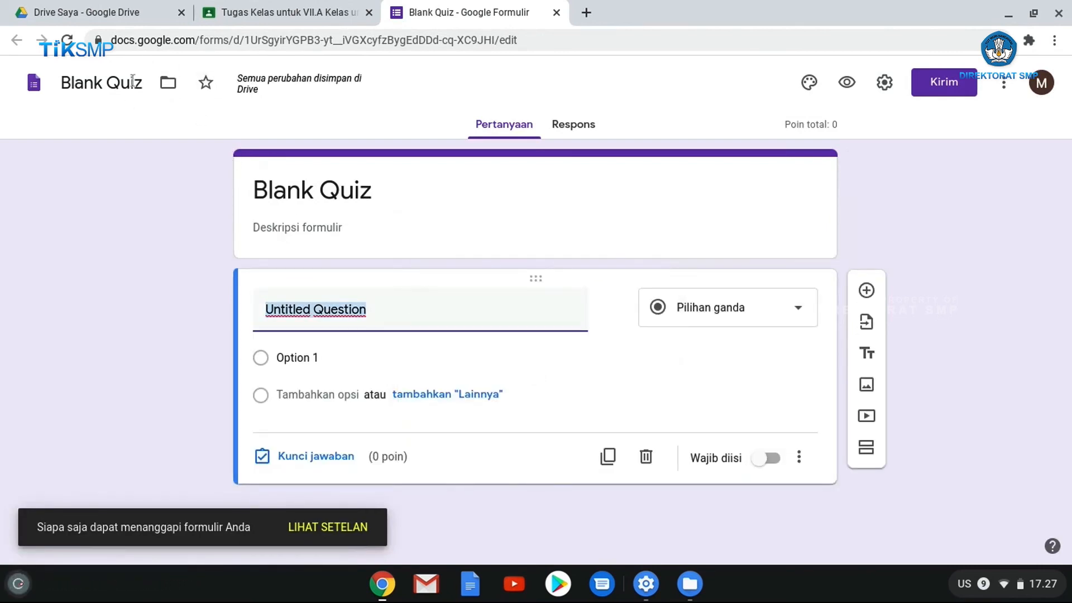
{"action": "left_click", "coordinate": [133, 80]}
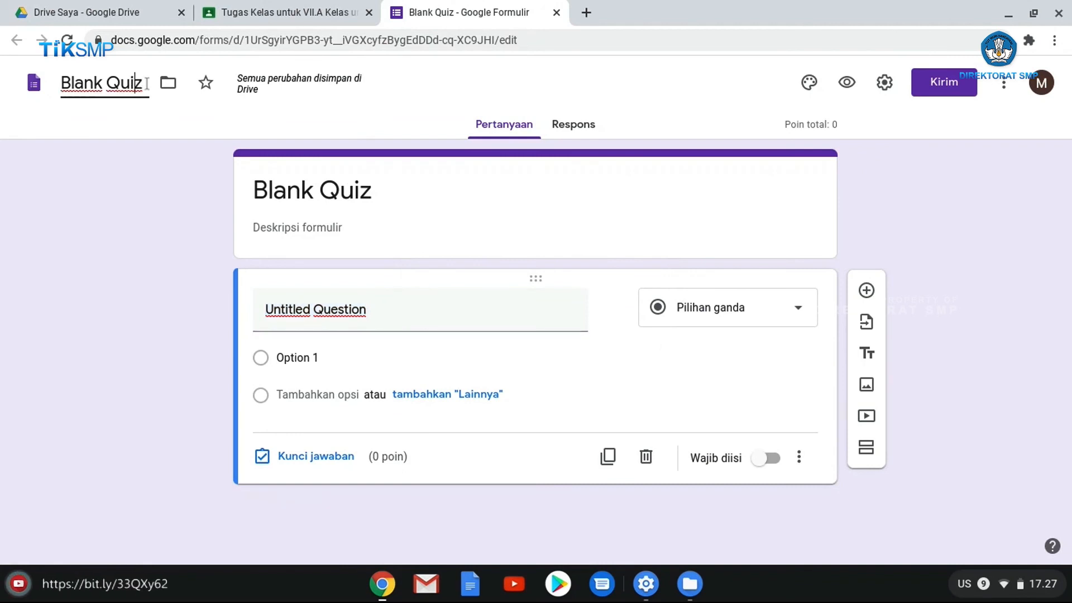
{"action": "type", "text": "Ula"}
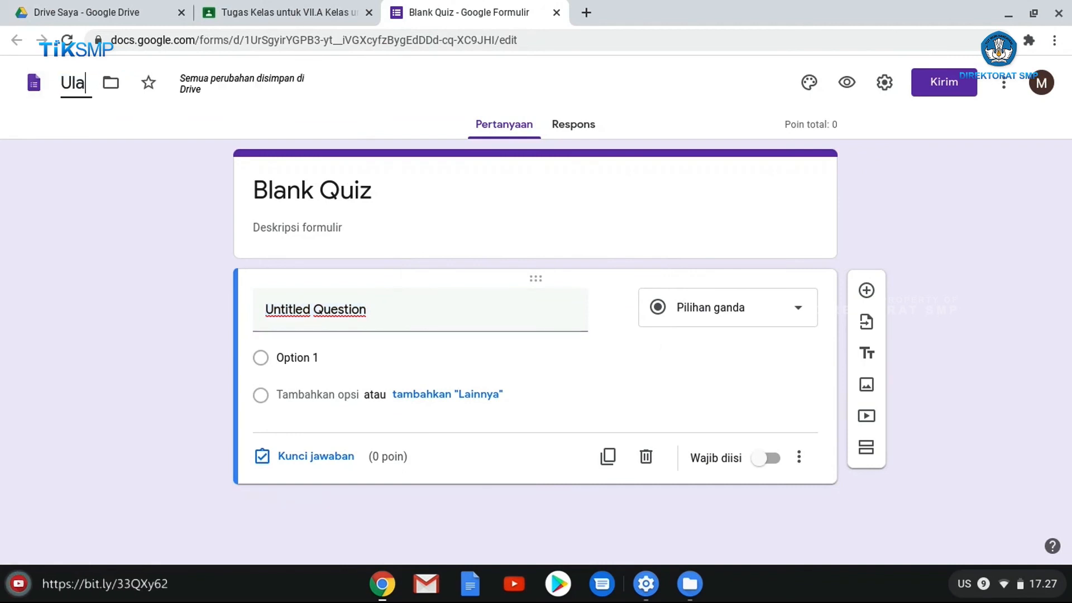
{"action": "type", "text": "ngan harian bes"}
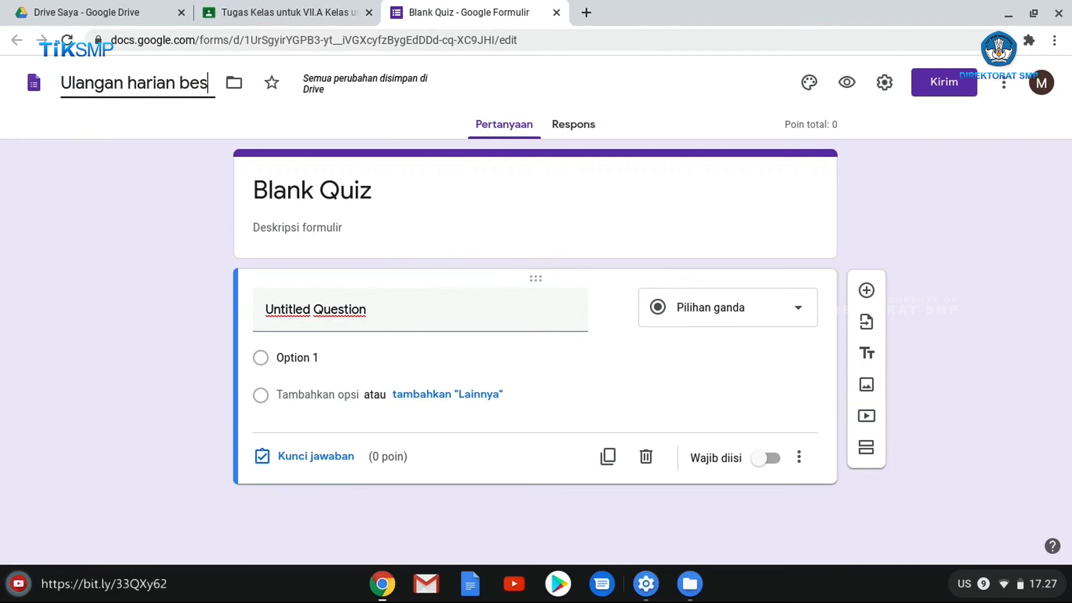
{"action": "type", "text": "aran 1"}
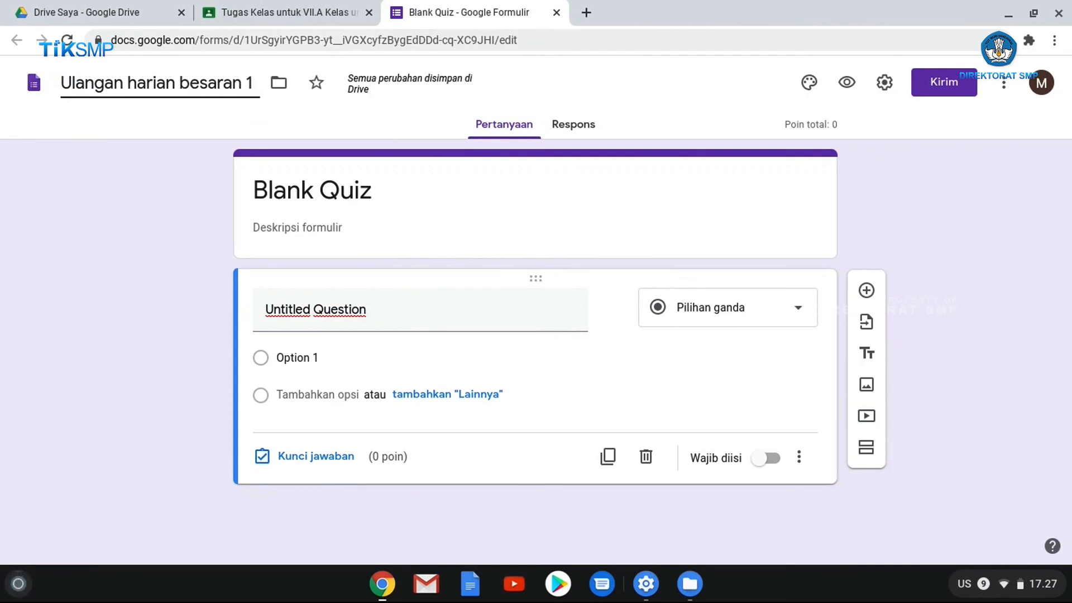
Step: Title the form "Ulangan harian besaran 1" and describe it as "Silahkan pilih jawaban yang paling tepat, dan isikan jawaban di tempat yang telah disediakan"
{"action": "left_click", "coordinate": [333, 188]}
{"action": "type", "text": "U"}
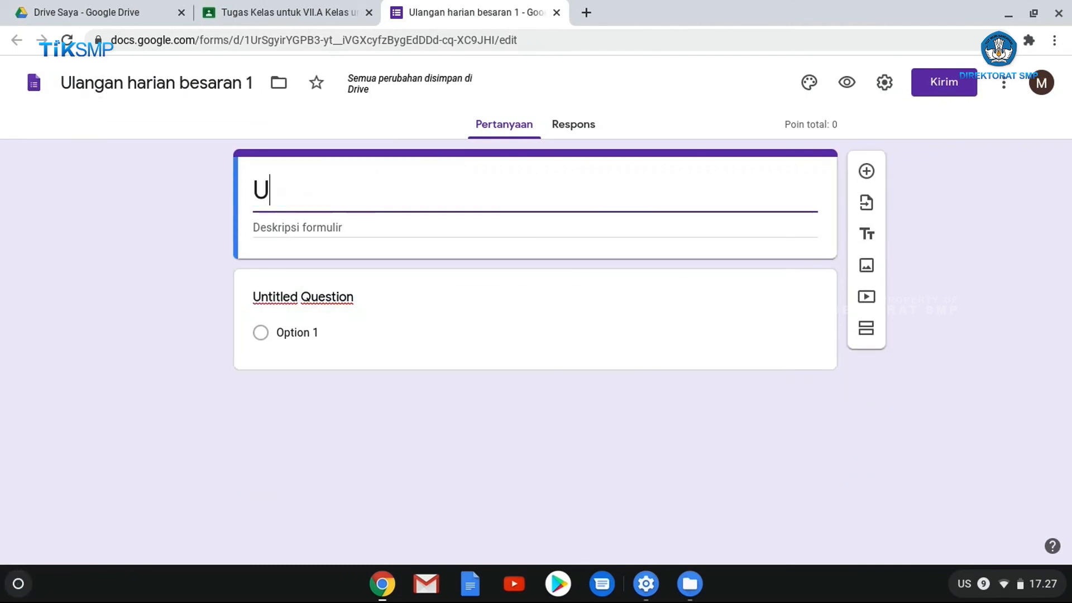
{"action": "type", "text": "langan harian besaran 1"}
{"action": "left_click", "coordinate": [316, 226]}
{"action": "type", "text": "Si"}
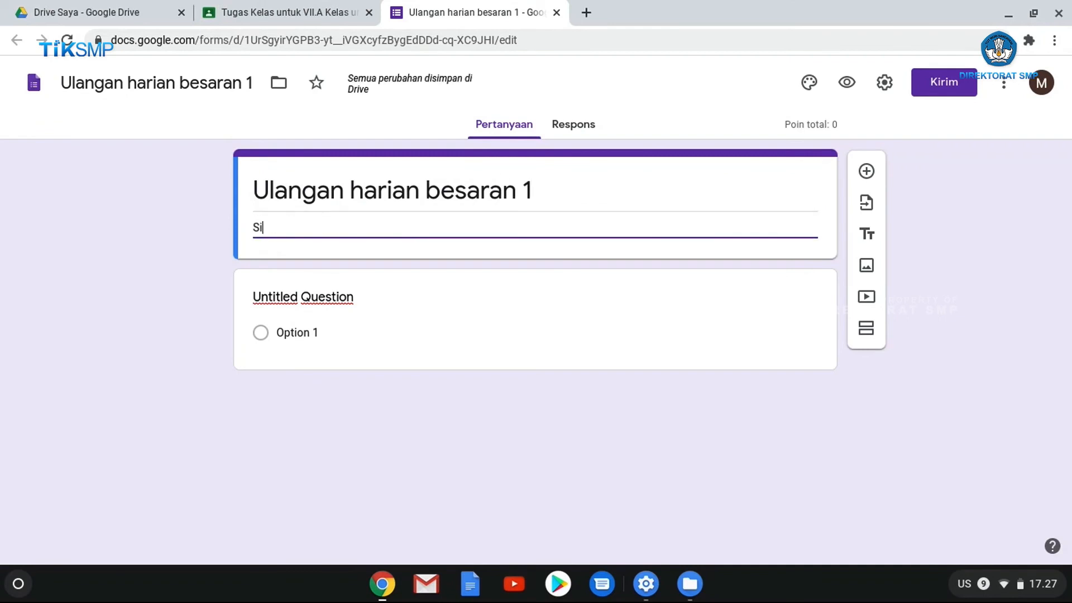
{"action": "type", "text": "lahkan pilih jawaban yang paling tepat, dan isikan jawaba"}
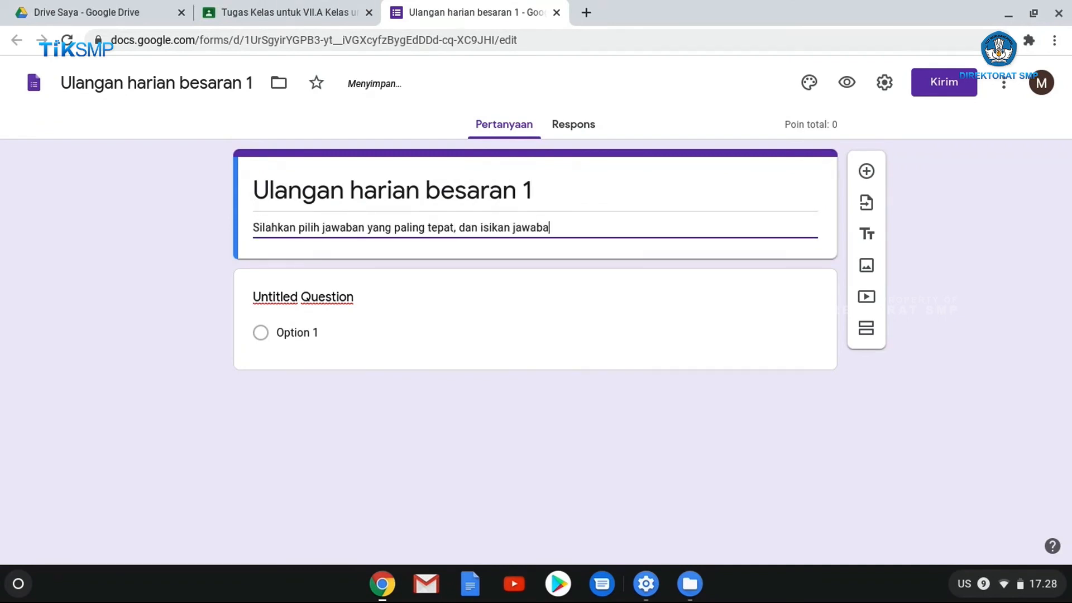
{"action": "type", "text": "n di tempat yang telah disediakan"}
Step: Word the first question as "Berikut yang merupakan pengertian besaran adalah", keeping the Pilihan ganda question type
{"action": "left_click", "coordinate": [302, 298]}
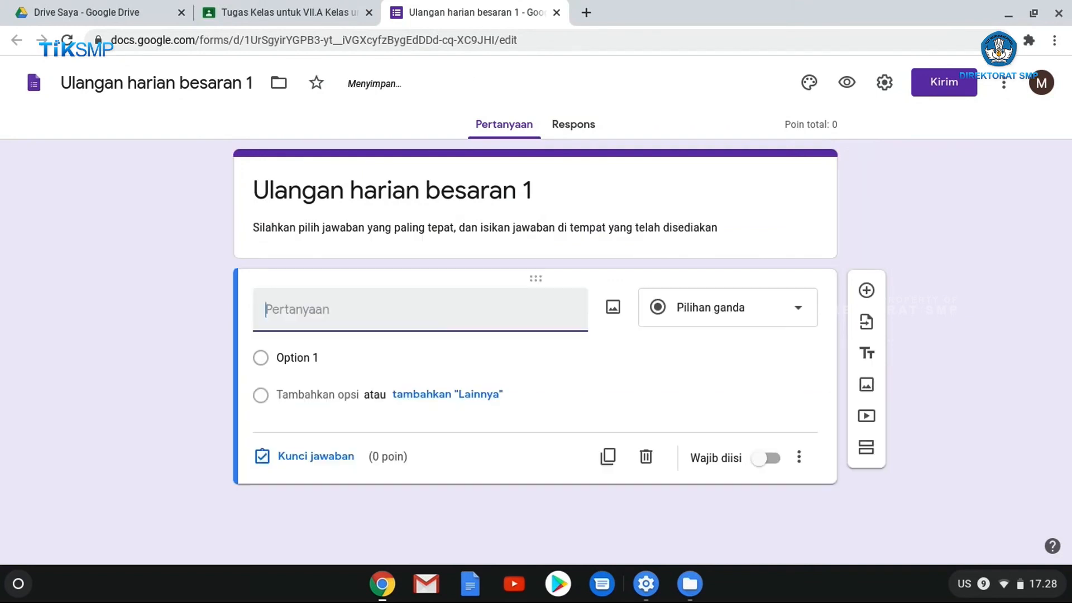
{"action": "type", "text": "Berikut yang merupakan pengertian besa"}
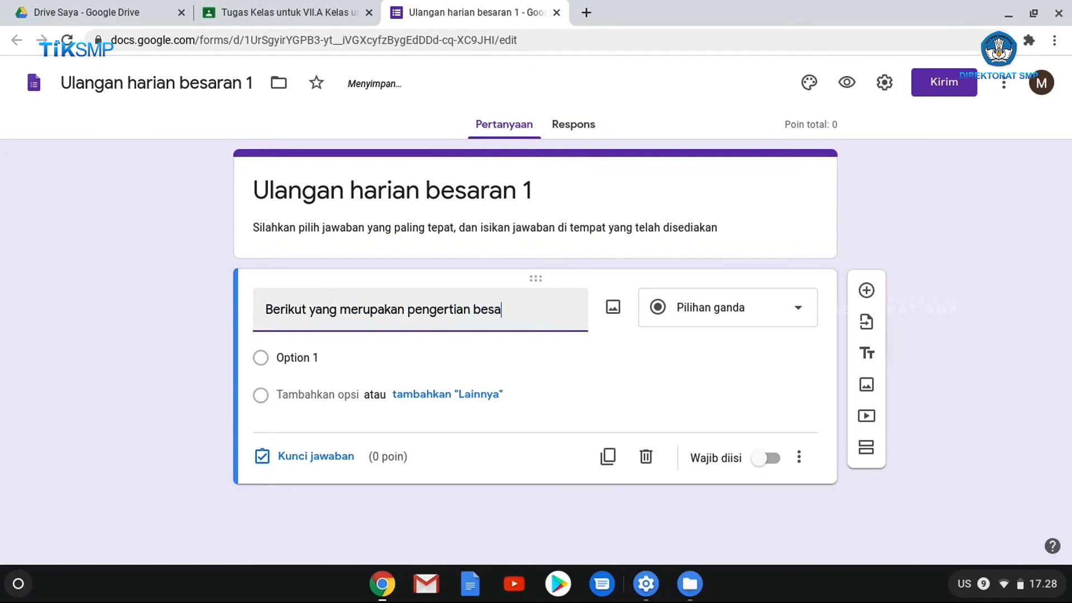
{"action": "type", "text": "lah"}
{"action": "left_click", "coordinate": [791, 313]}
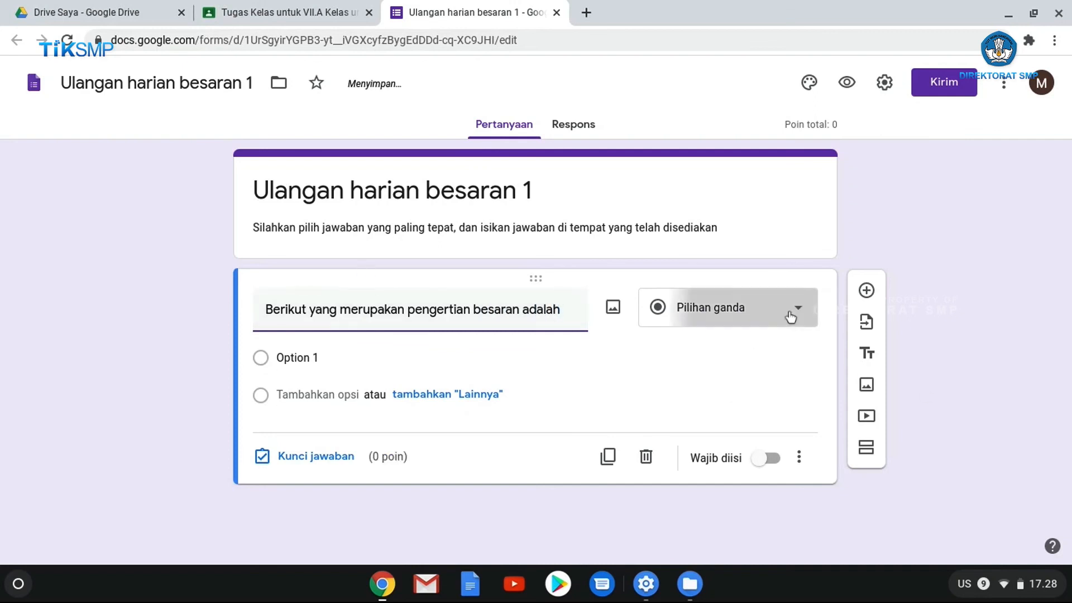
{"action": "left_click", "coordinate": [769, 195]}
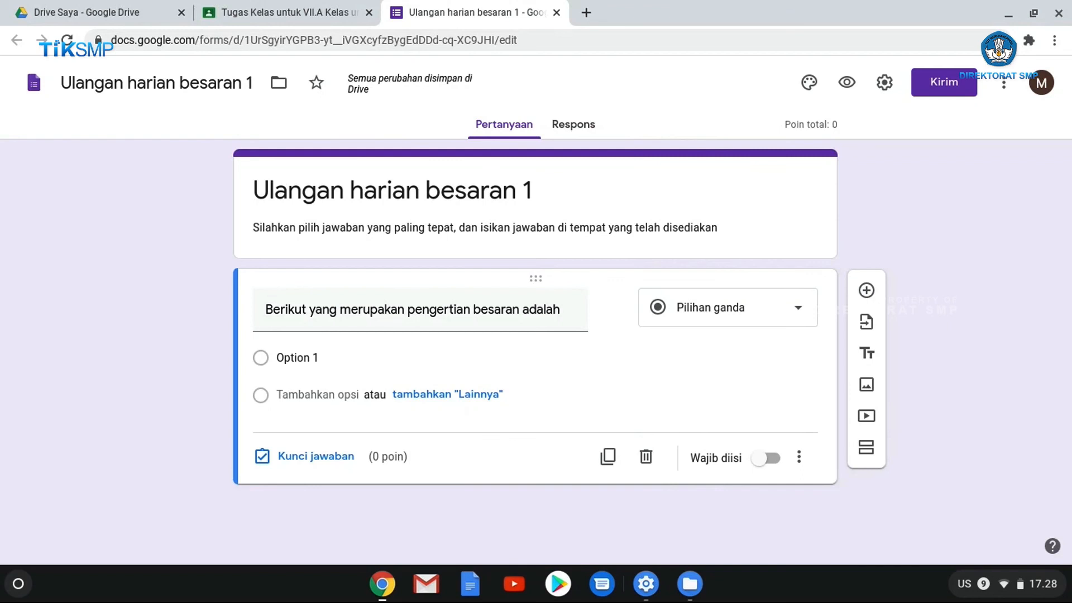
Step: Enter the first question's answer options "Sesuatu yang bisa diukur dan dihitung" and "Sesuatu yang memiliki berat"
{"action": "left_click", "coordinate": [352, 360]}
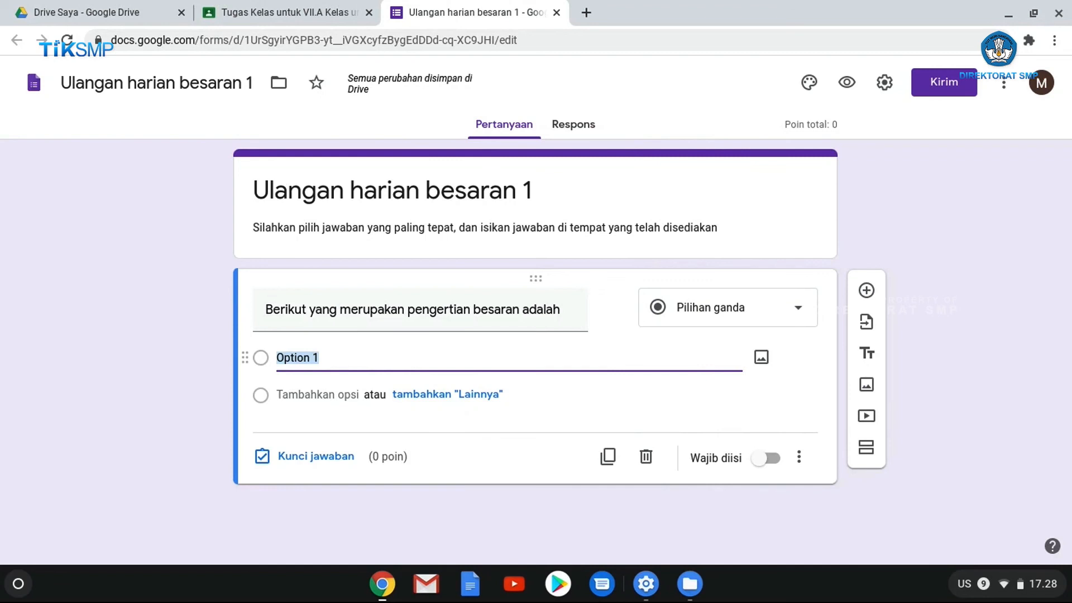
{"action": "type", "text": "Sesuatu ya"}
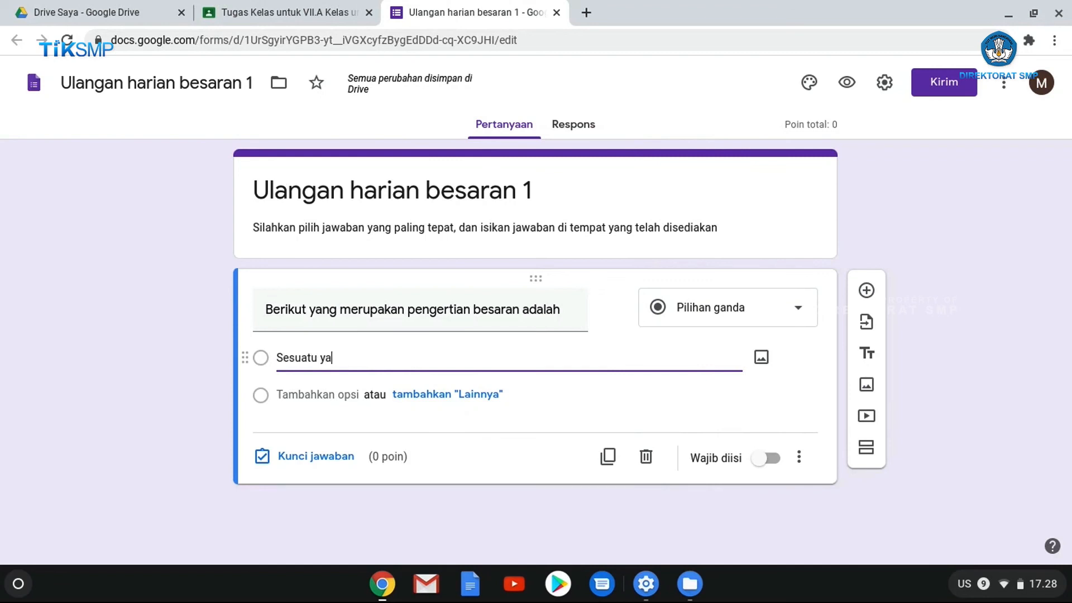
{"action": "type", "text": "ng bisa diukur dan "}
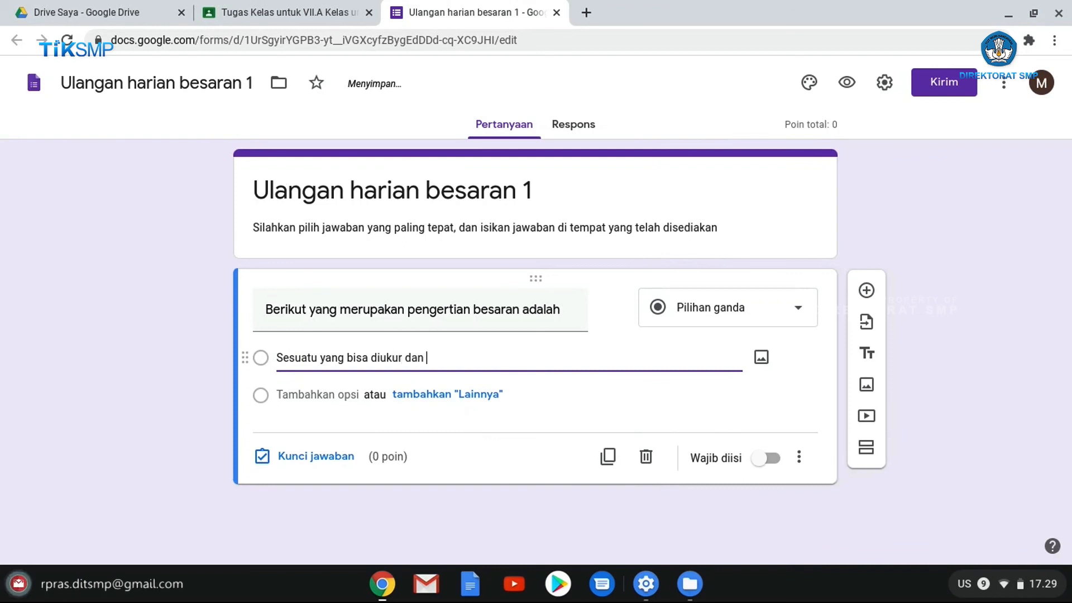
{"action": "type", "text": "dih"}
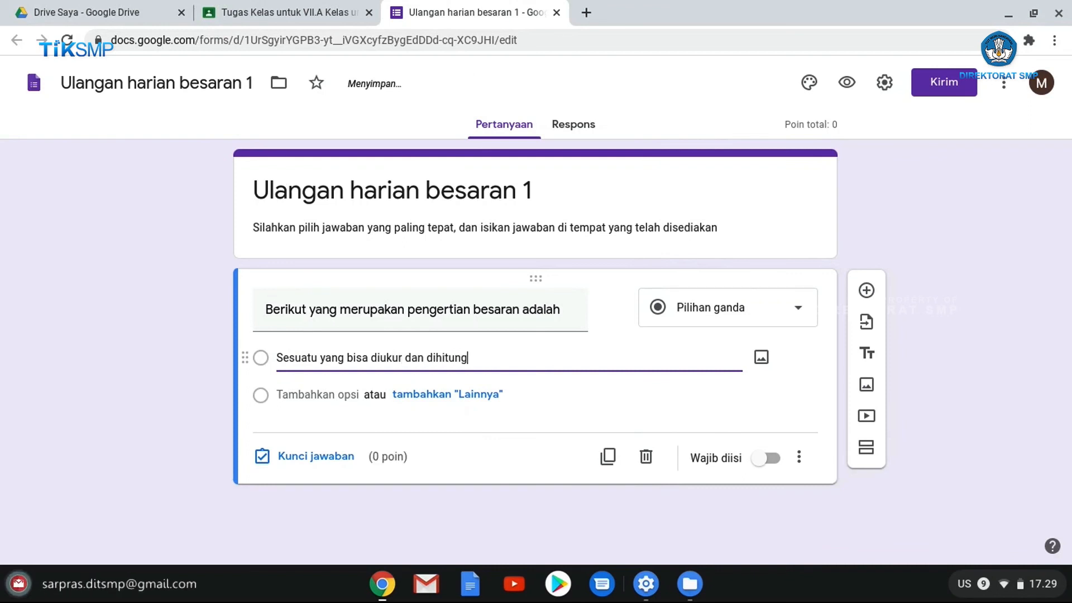
{"action": "type", "text": "itung"}
{"action": "left_click", "coordinate": [326, 396]}
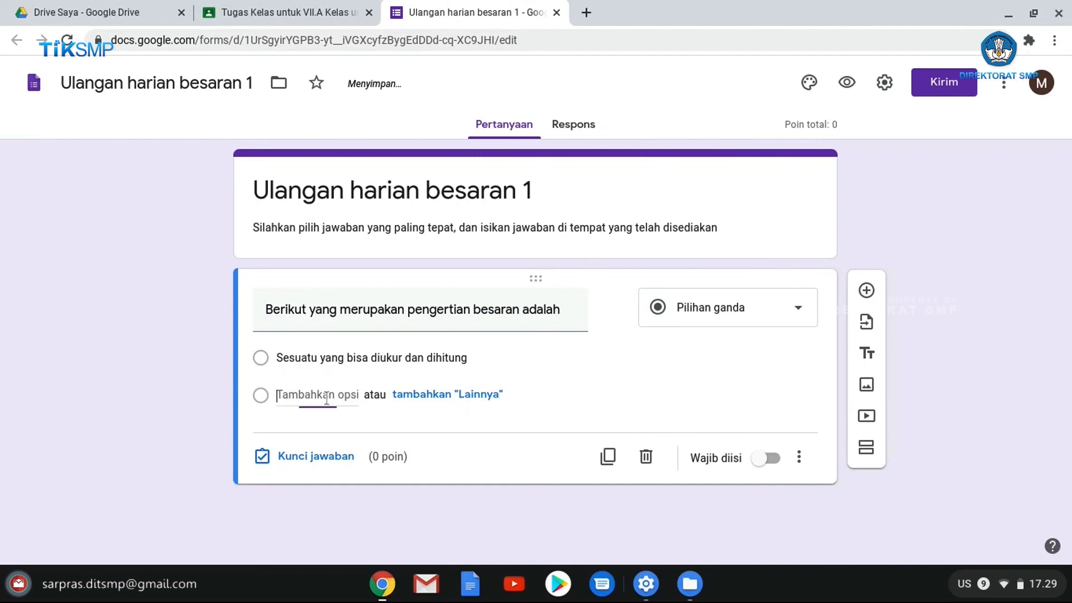
{"action": "type", "text": "Ses"}
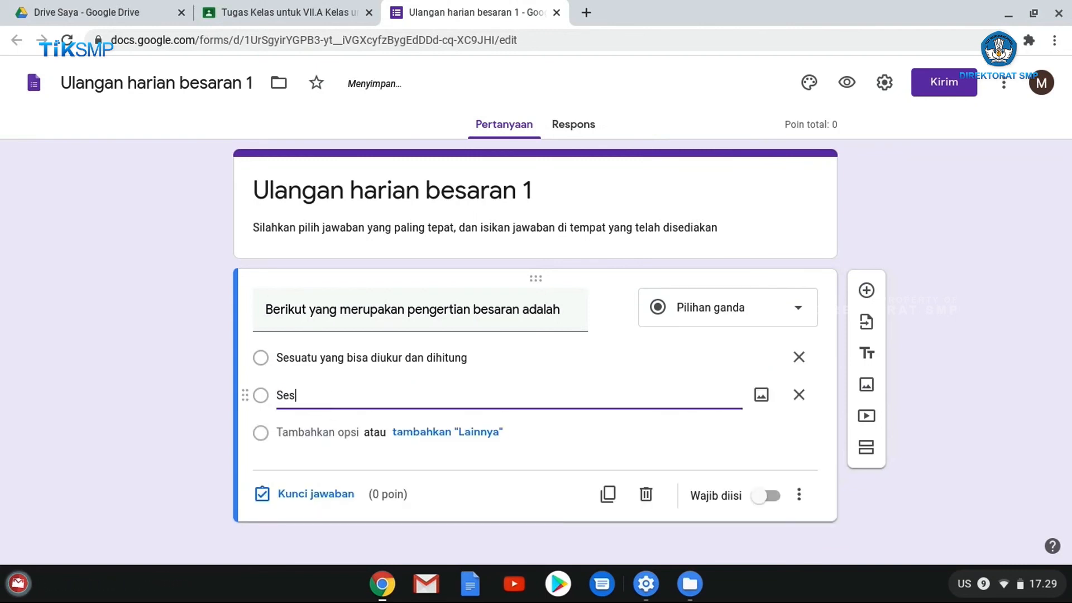
{"action": "type", "text": "uatu yang mem"}
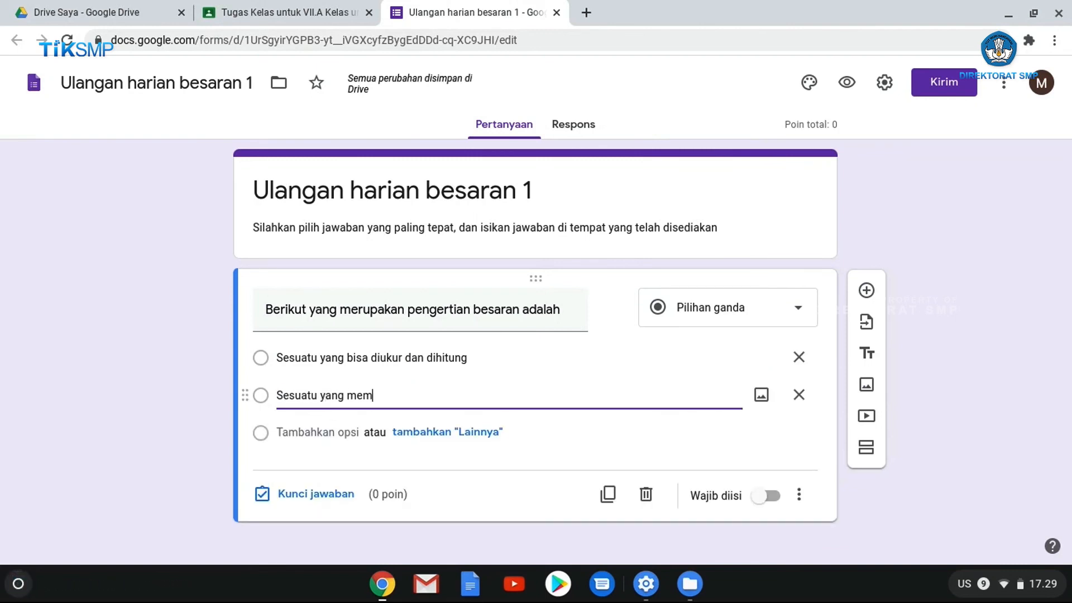
{"action": "type", "text": "iliki berat"}
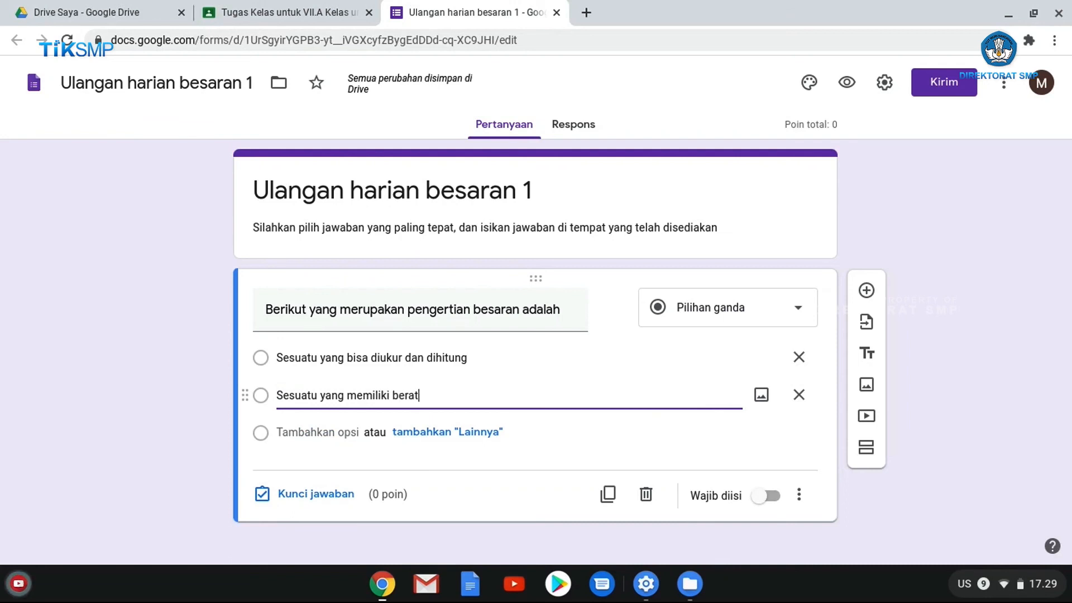
Step: Add "Sesuatu yang memiliki satuan" as the first question's third answer option
{"action": "left_click", "coordinate": [300, 433]}
{"action": "type", "text": "Sesuatu"}
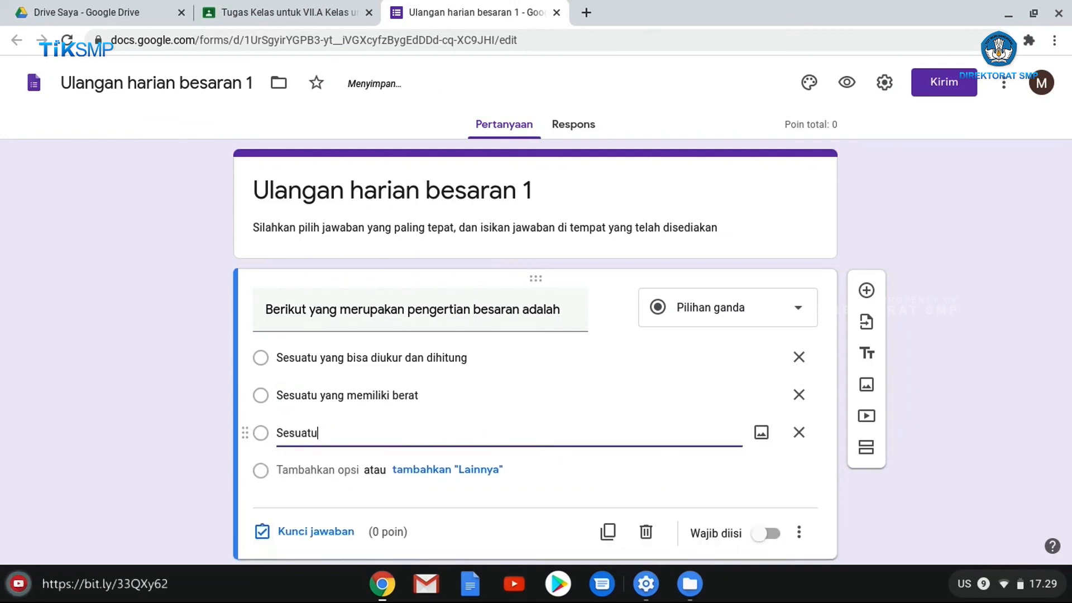
{"action": "type", "text": " yang"}
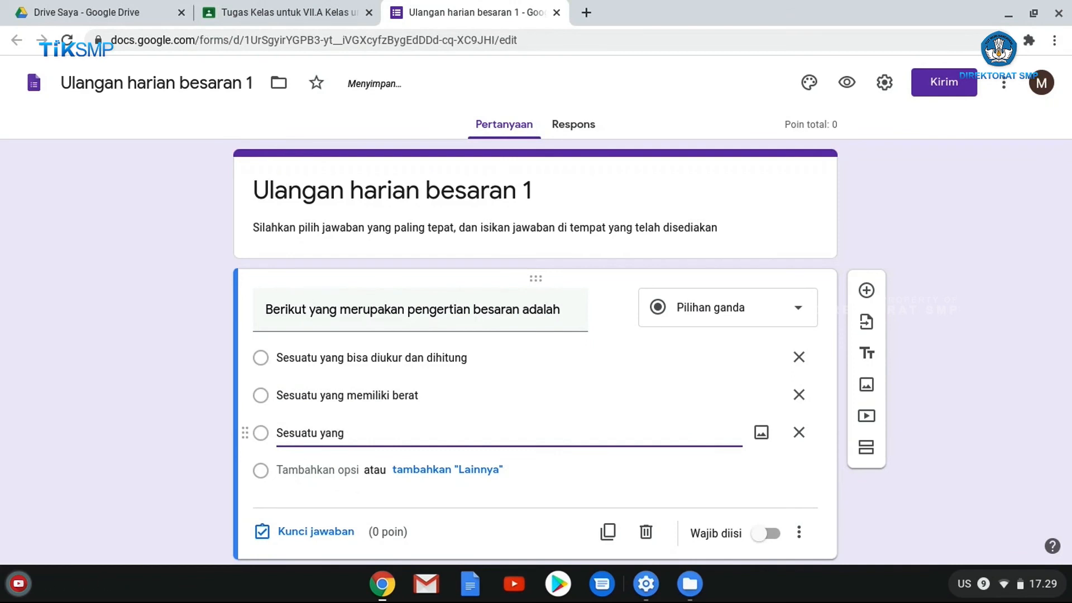
{"action": "type", "text": " memili"}
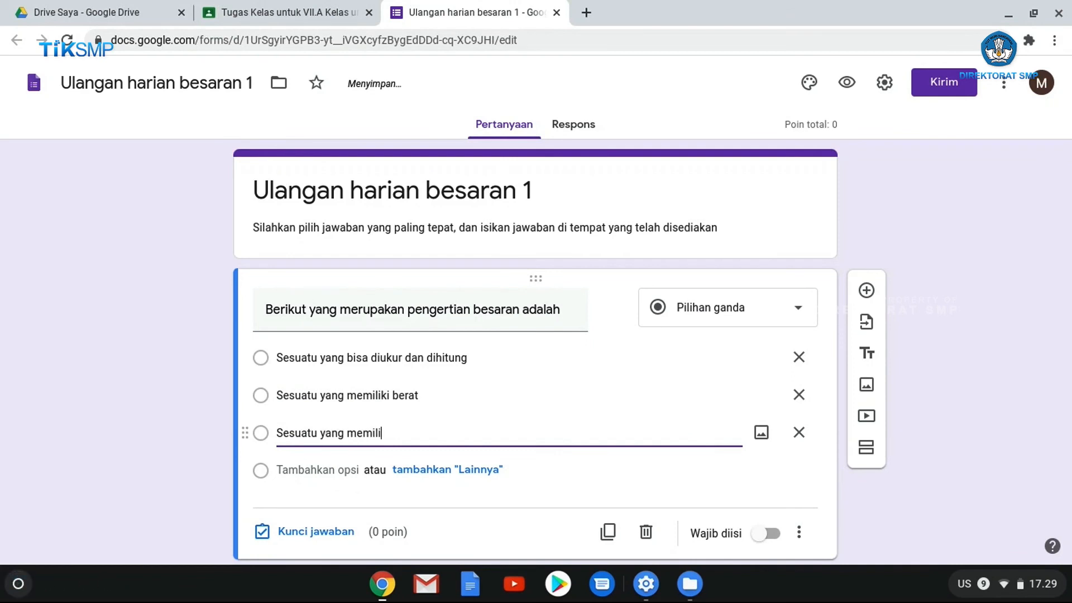
{"action": "type", "text": "ki satuan"}
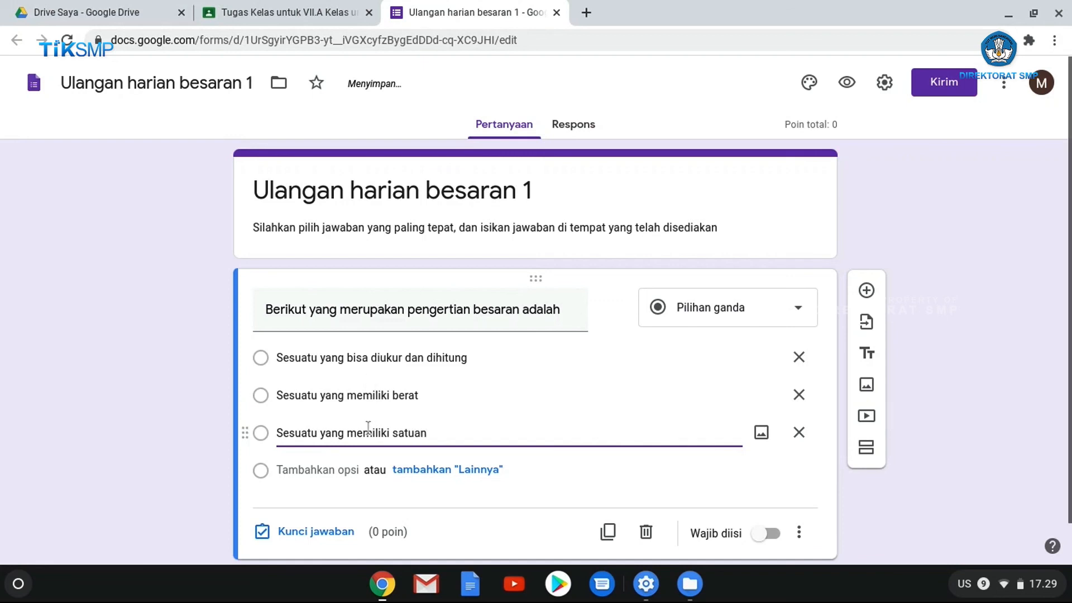
Step: Set the first question's answer key to "Sesuatu yang bisa diukur dan dihitung", worth 20 points
{"action": "scroll", "coordinate": [369, 434], "scroll_direction": "down", "scroll_amount": 1}
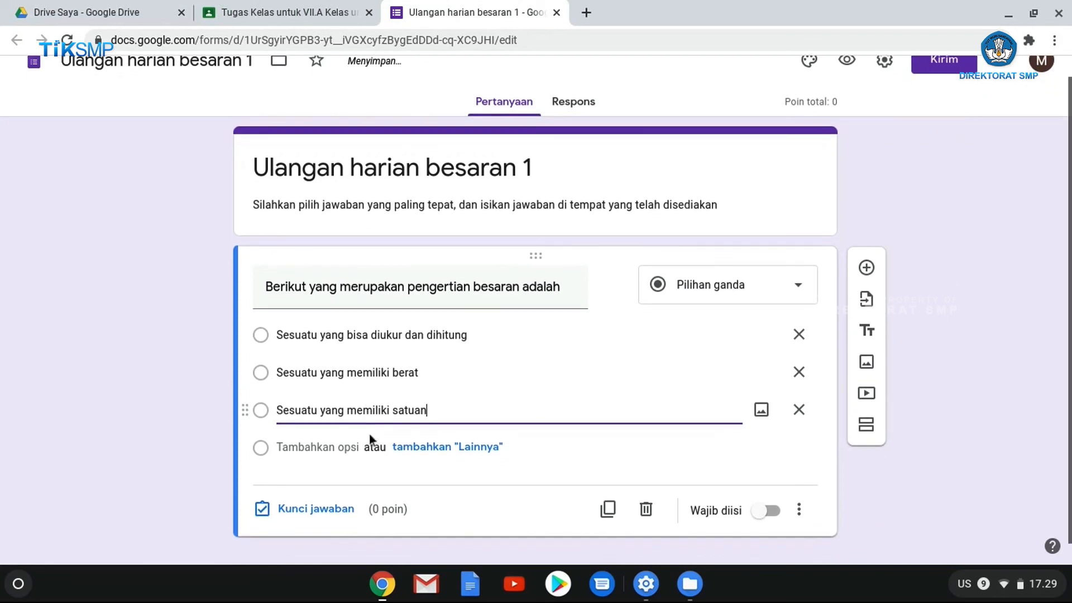
{"action": "left_click", "coordinate": [258, 511]}
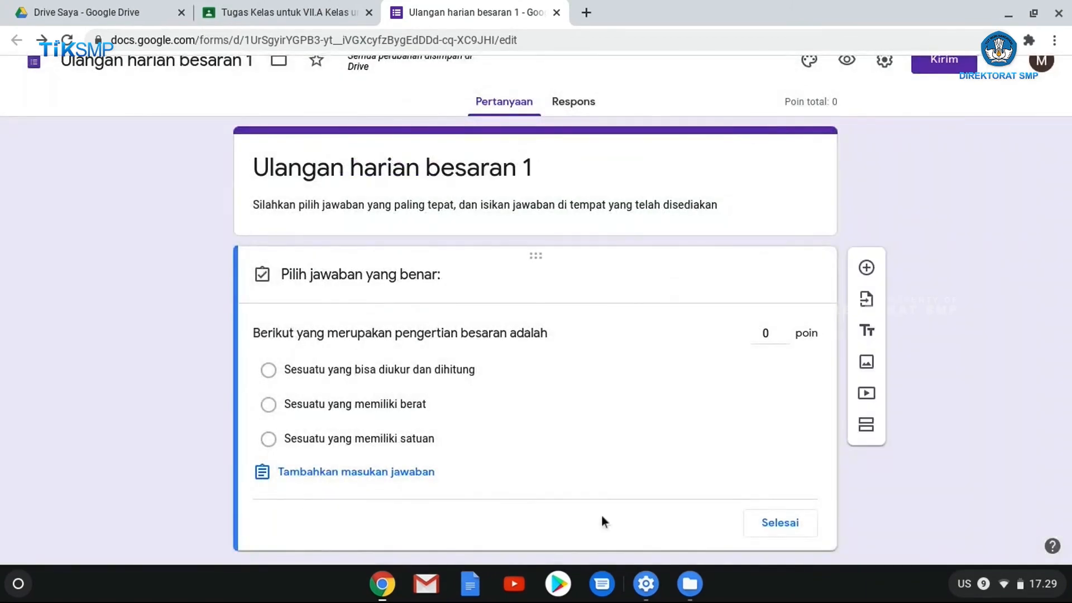
{"action": "left_click", "coordinate": [392, 377]}
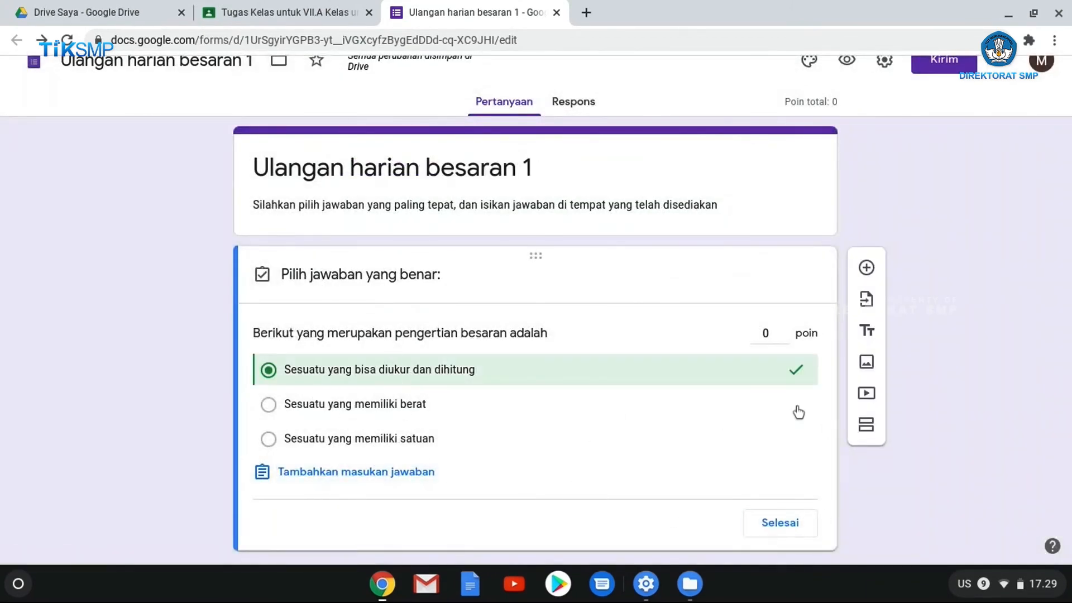
{"action": "left_click", "coordinate": [785, 335]}
{"action": "key", "text": "BackSpace"}
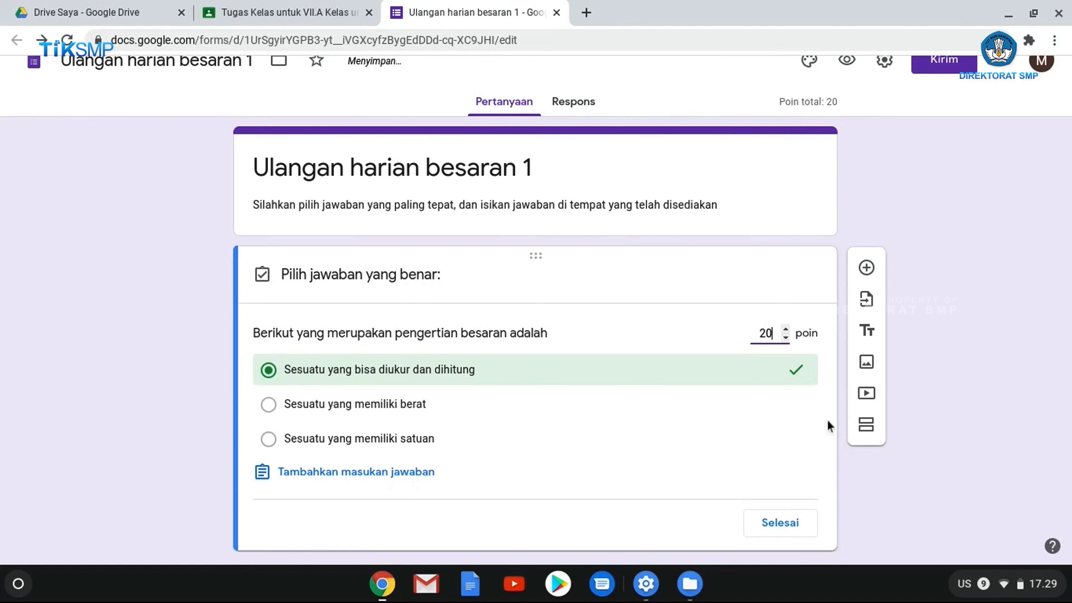
{"action": "scroll", "coordinate": [795, 469], "scroll_direction": "down", "scroll_amount": 1}
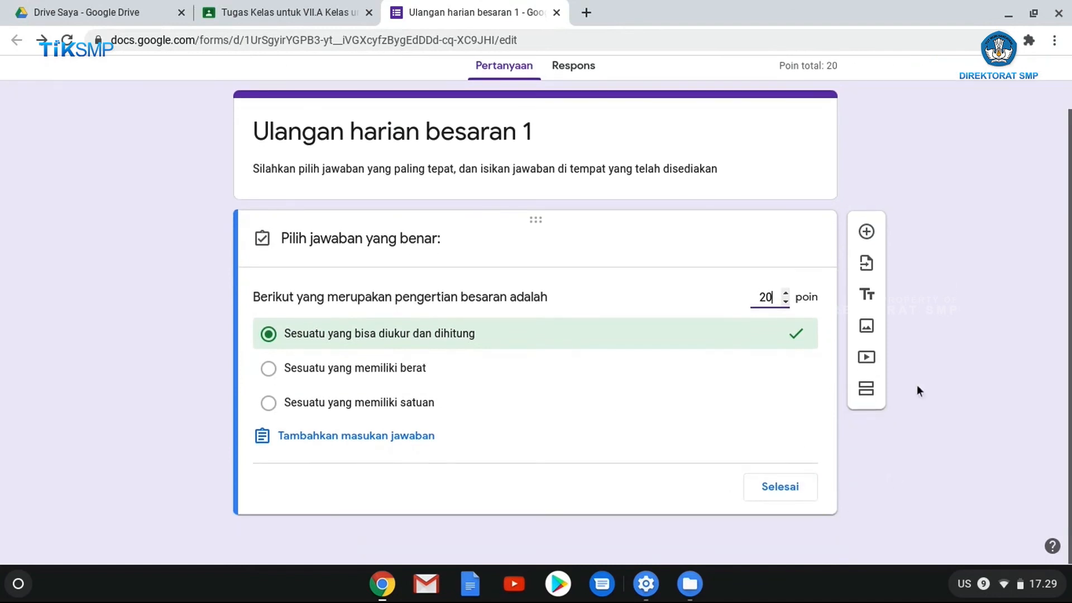
{"action": "left_click", "coordinate": [787, 486]}
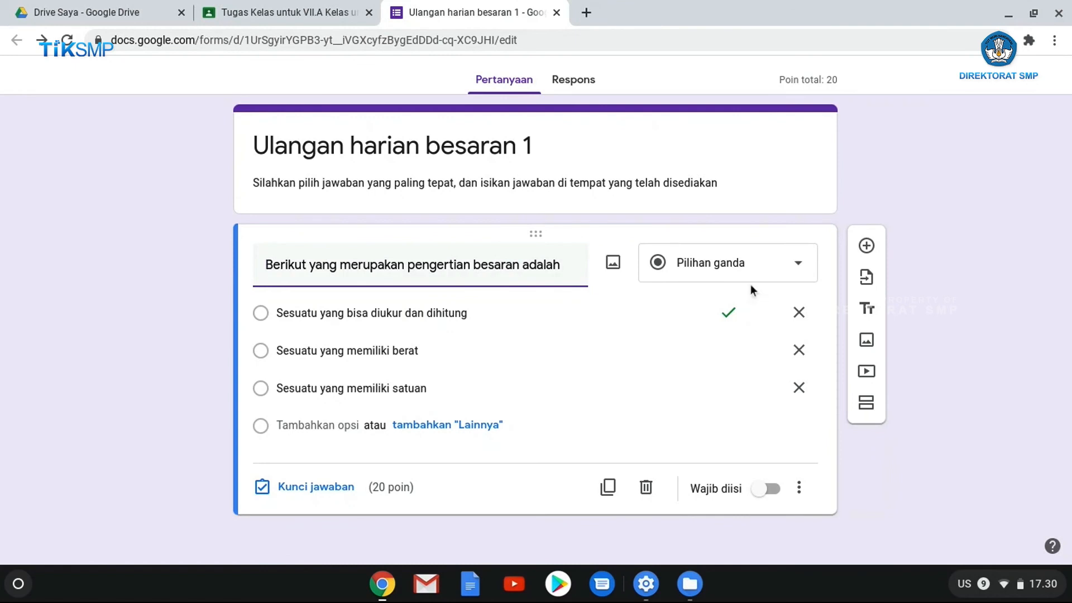
Step: Make the first question on the pengertian besaran required (Wajib diisi)
{"action": "left_click", "coordinate": [796, 488]}
{"action": "left_click", "coordinate": [773, 497]}
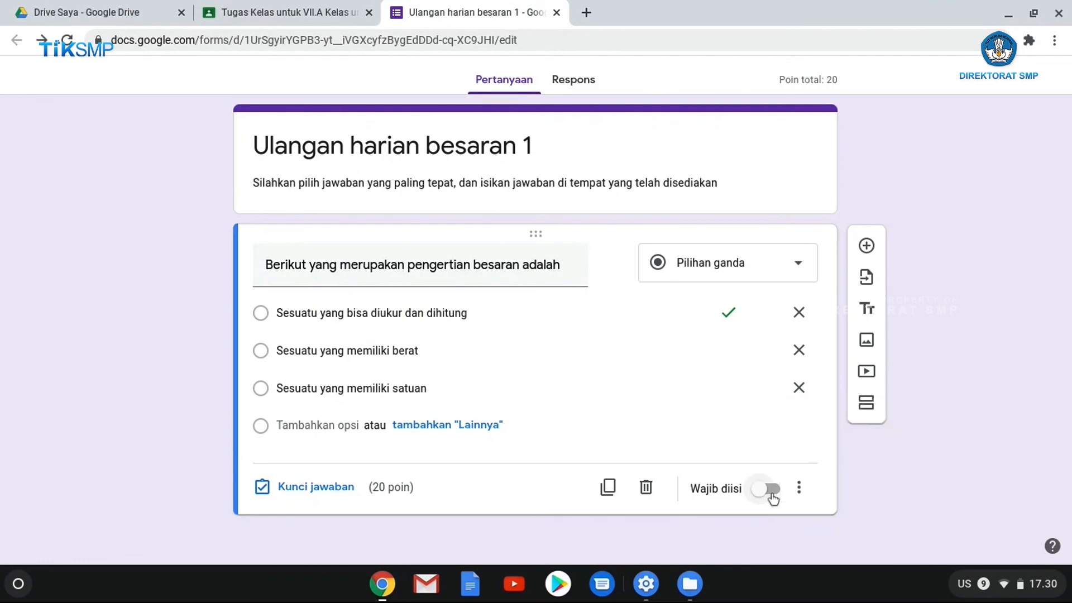
{"action": "left_click", "coordinate": [771, 492]}
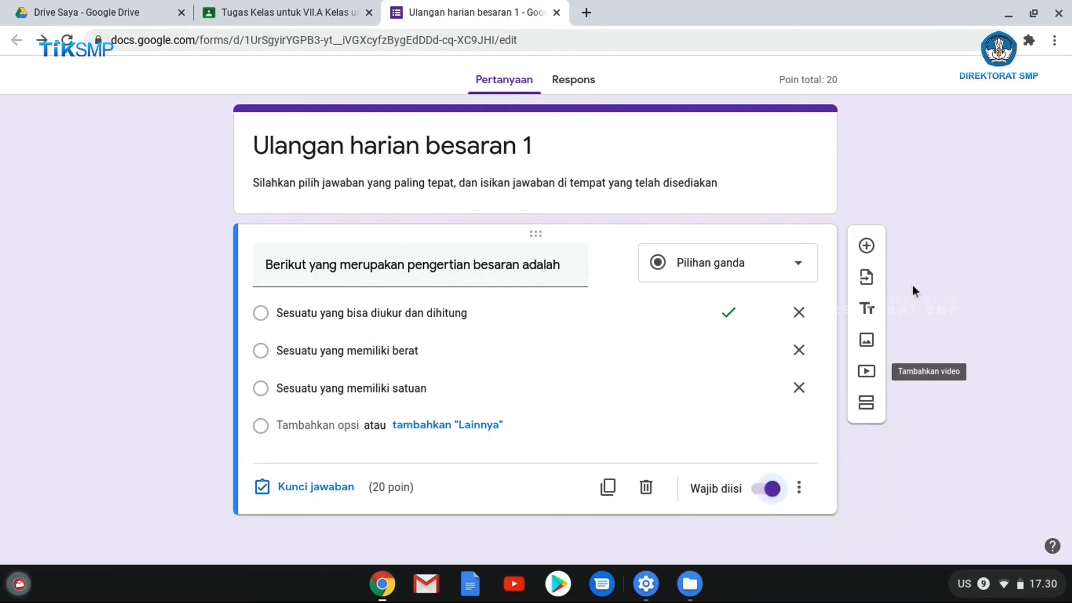
Step: Add a second multiple-choice question worded "soal 2" with the options Opsi 1, Opsi 2 and Opsi 3
{"action": "left_click", "coordinate": [867, 246]}
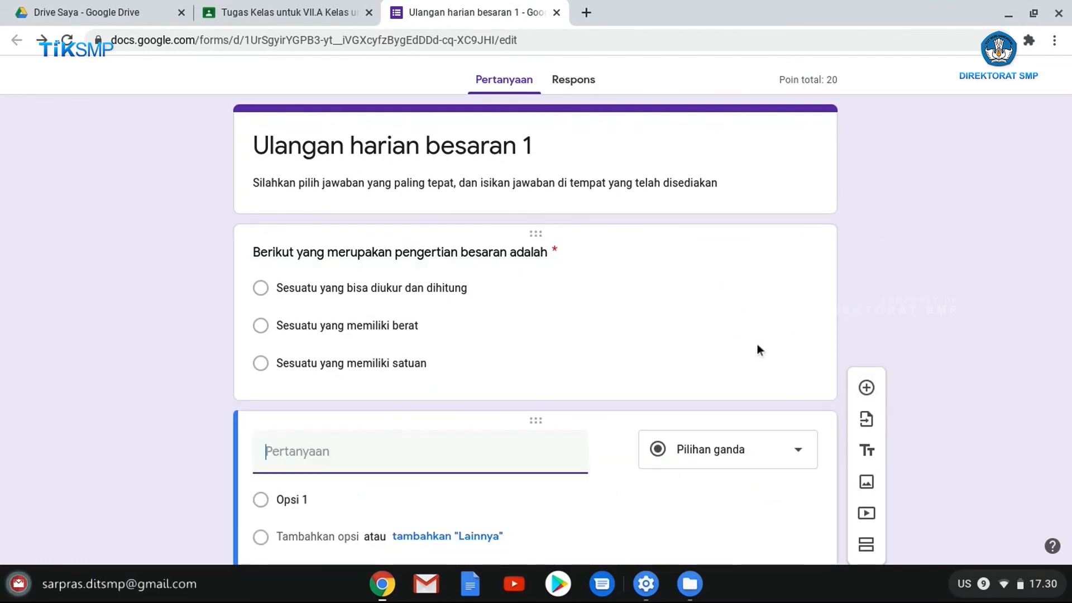
{"action": "type", "text": "soal 2"}
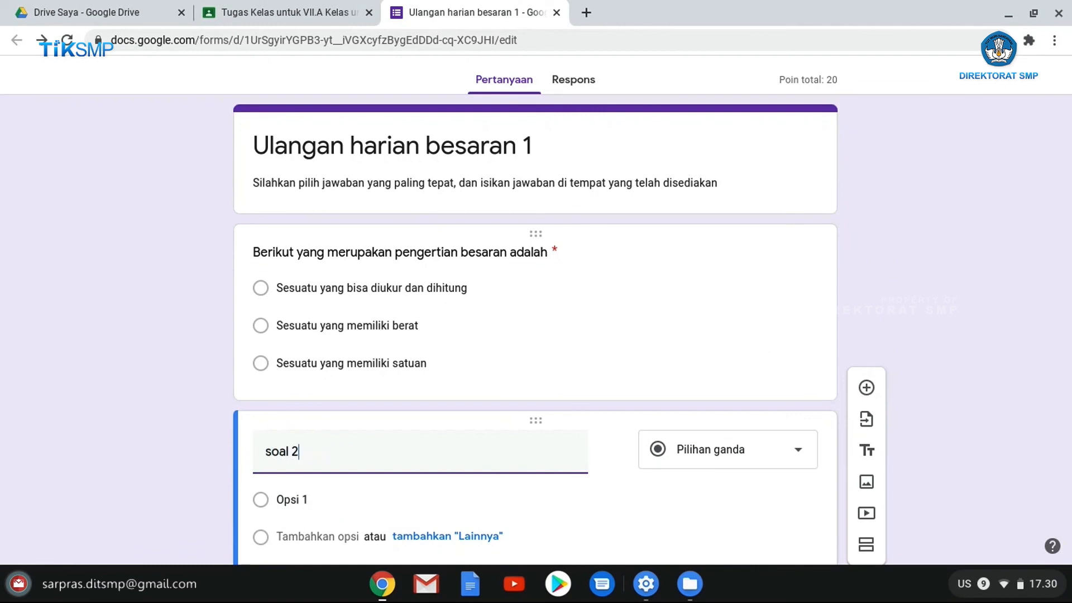
{"action": "scroll", "coordinate": [699, 415], "scroll_direction": "down", "scroll_amount": 1}
{"action": "left_click", "coordinate": [374, 479]}
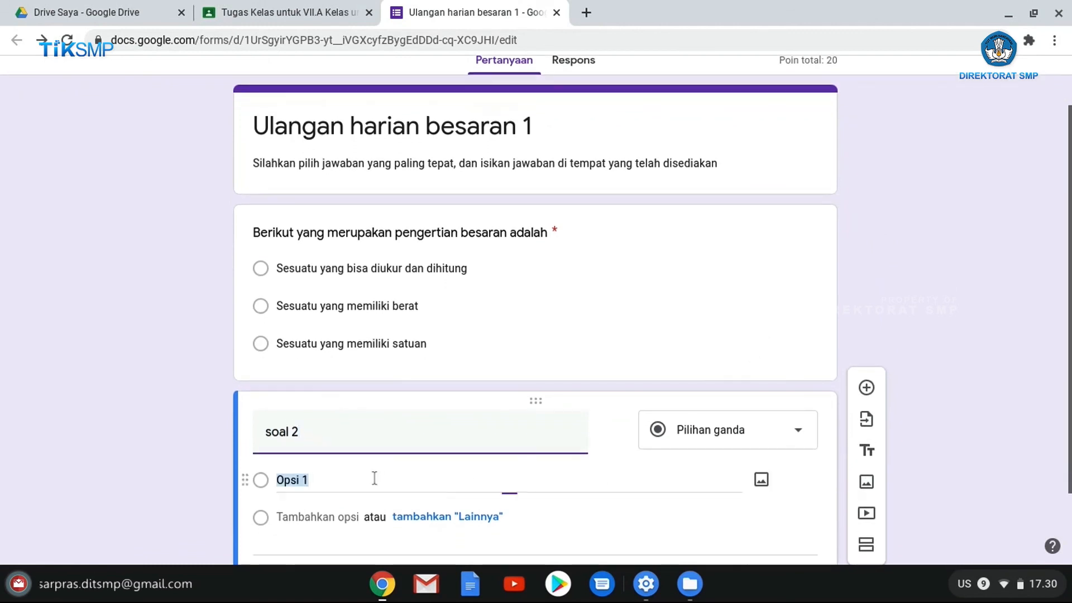
{"action": "left_click", "coordinate": [317, 516]}
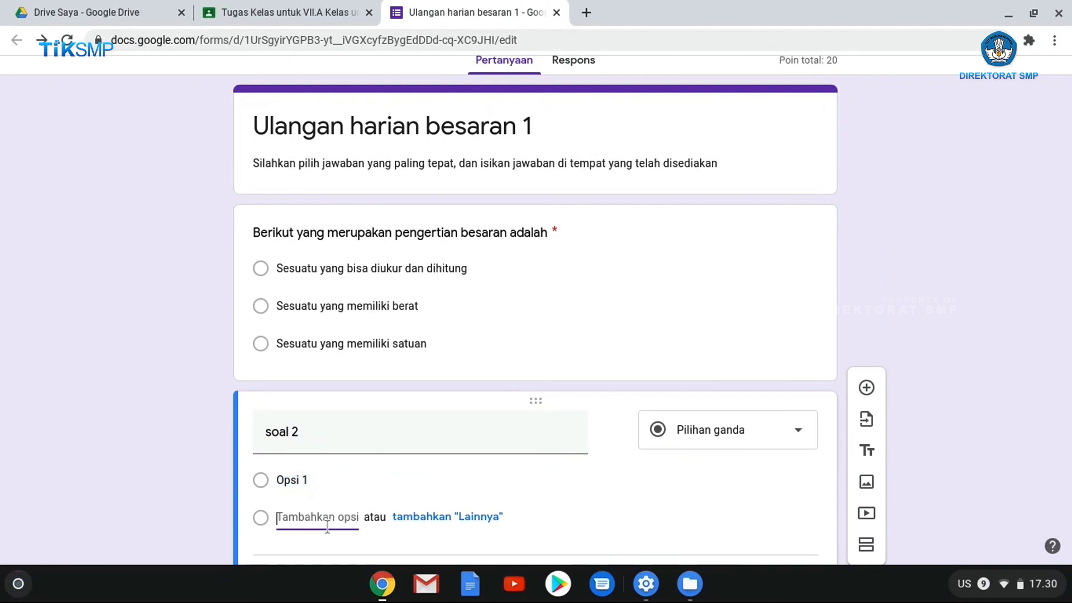
{"action": "left_click", "coordinate": [310, 455]}
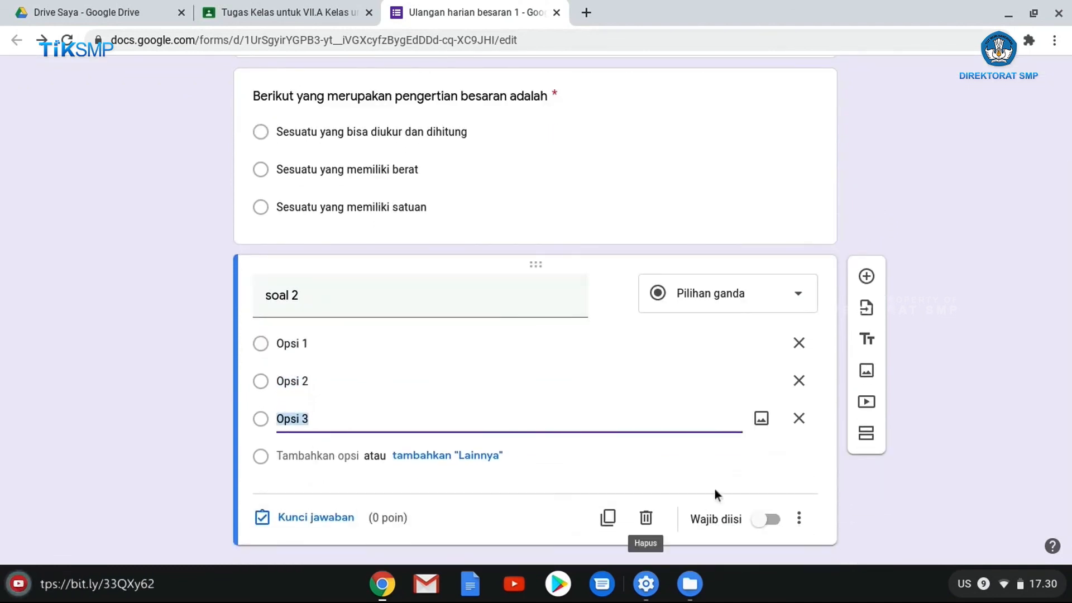
Step: Set the answer key of "soal 2" to Opsi 3 for 20 points and make the question required
{"action": "left_click", "coordinate": [293, 523]}
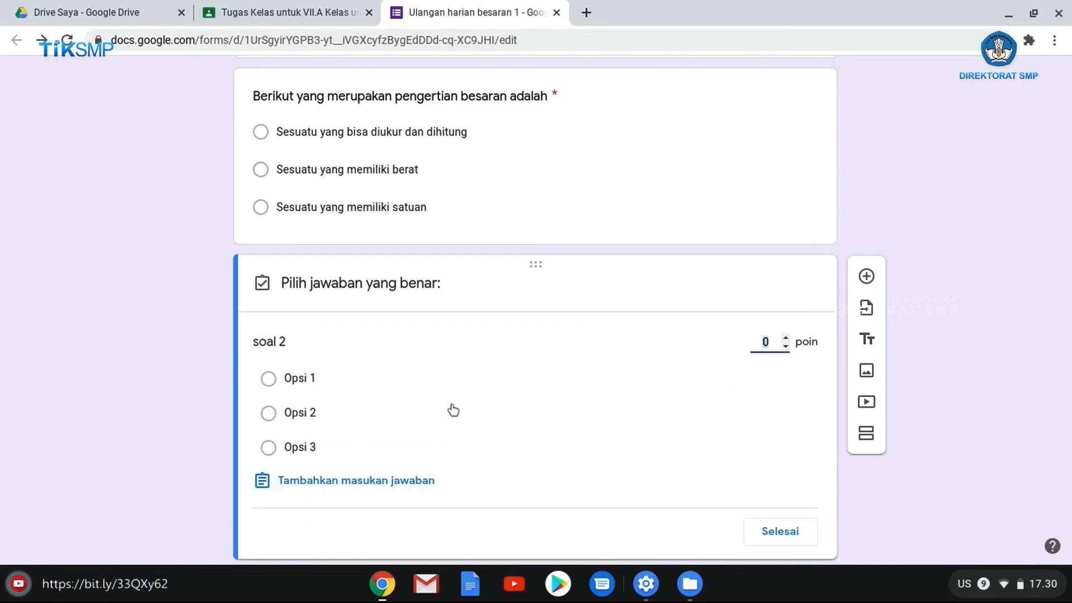
{"action": "left_click", "coordinate": [629, 461]}
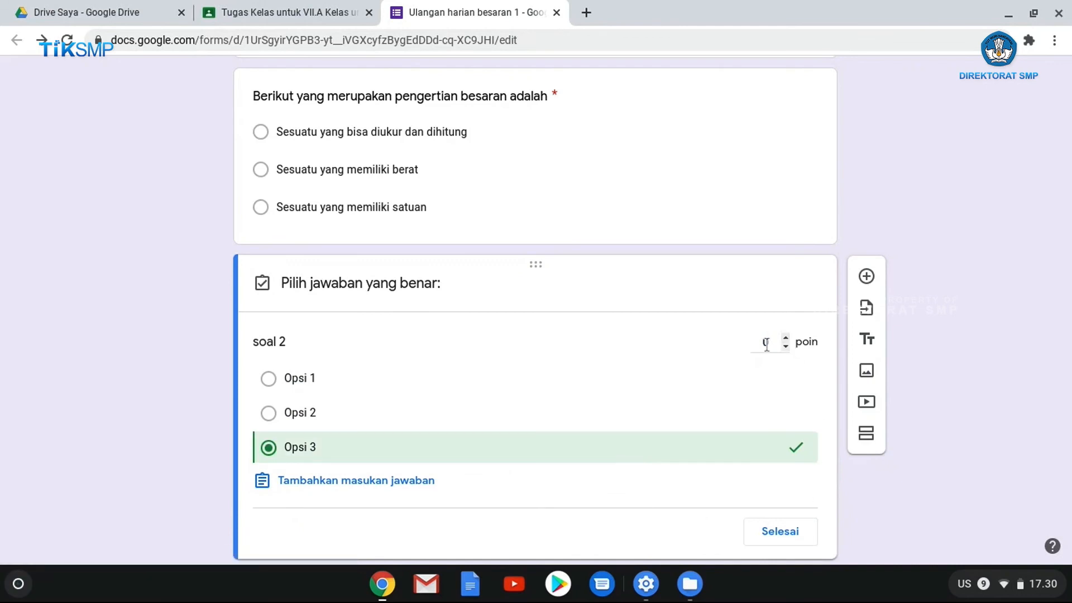
{"action": "left_click", "coordinate": [774, 341]}
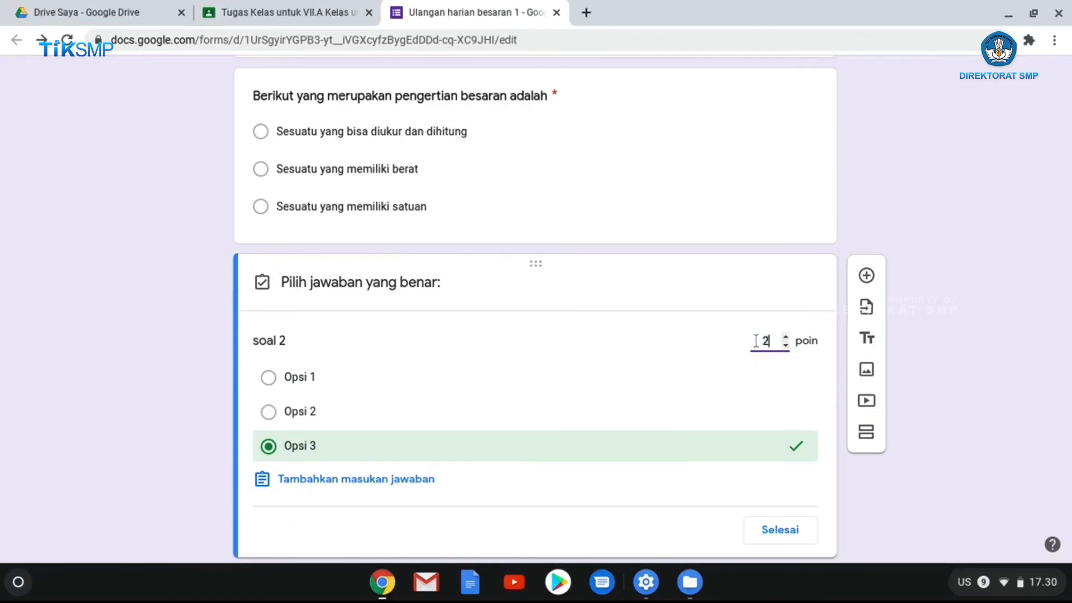
{"action": "left_click", "coordinate": [783, 538]}
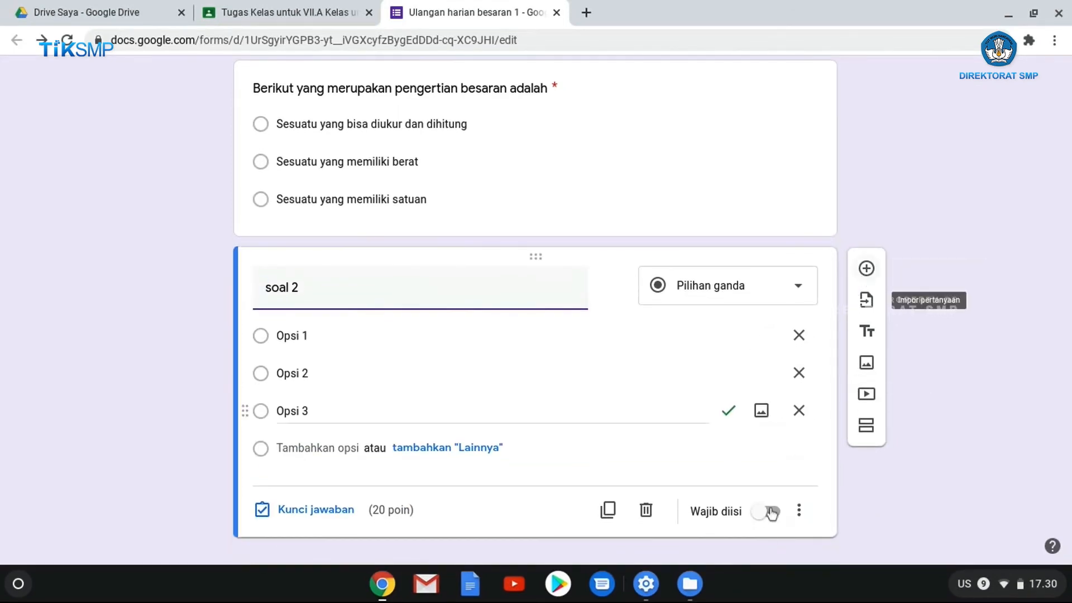
{"action": "left_click", "coordinate": [772, 511]}
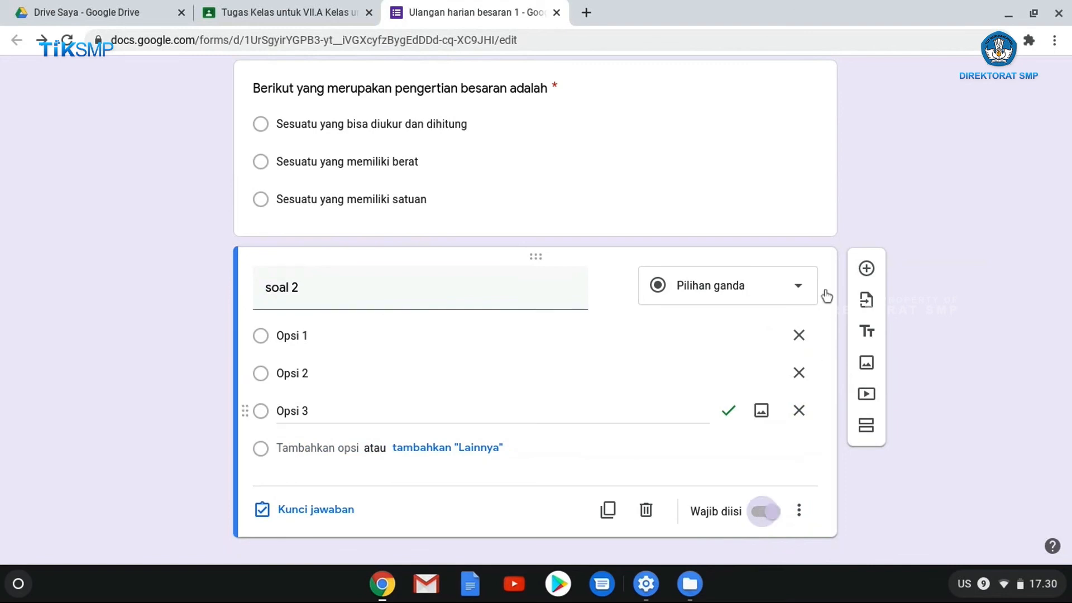
Step: Add a third question worded "Paparkan contoh besaran" and set its question type to Paragraf
{"action": "left_click", "coordinate": [865, 269]}
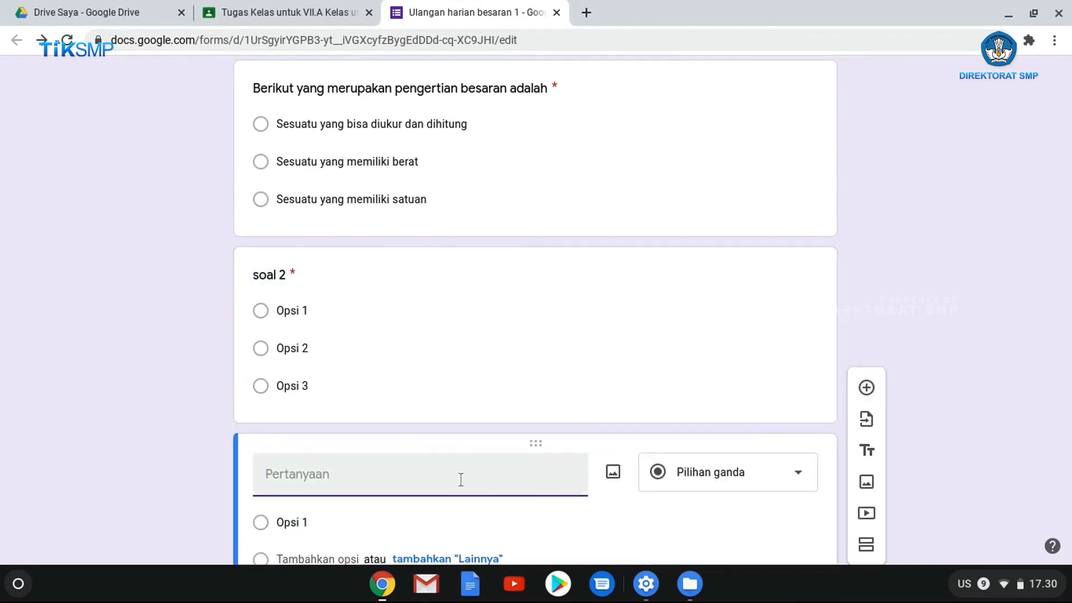
{"action": "type", "text": "Paparkan contoh besaran"}
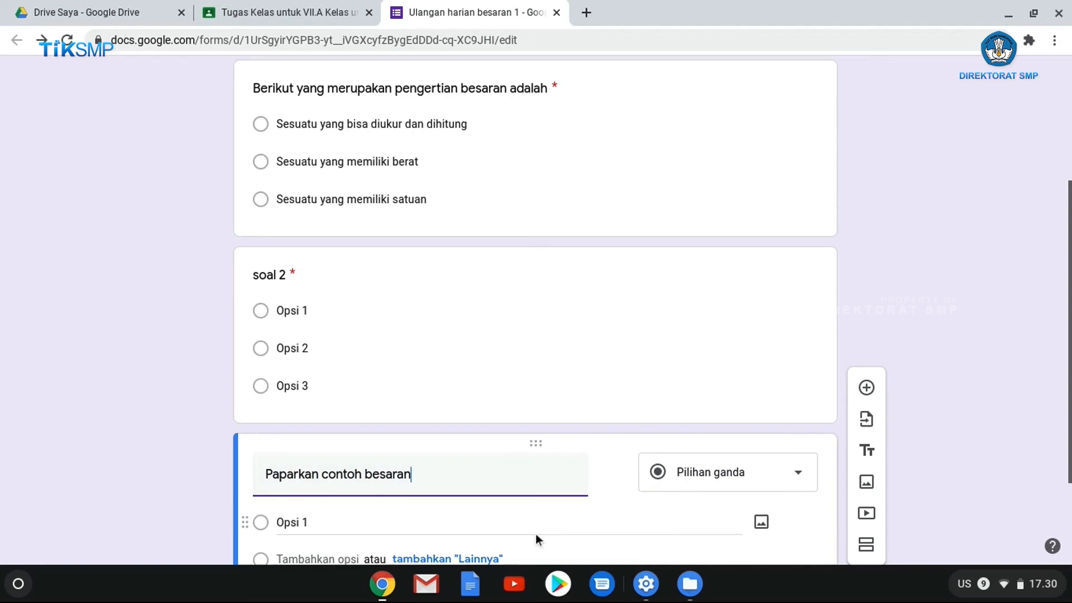
{"action": "scroll", "coordinate": [536, 535], "scroll_direction": "down", "scroll_amount": 3}
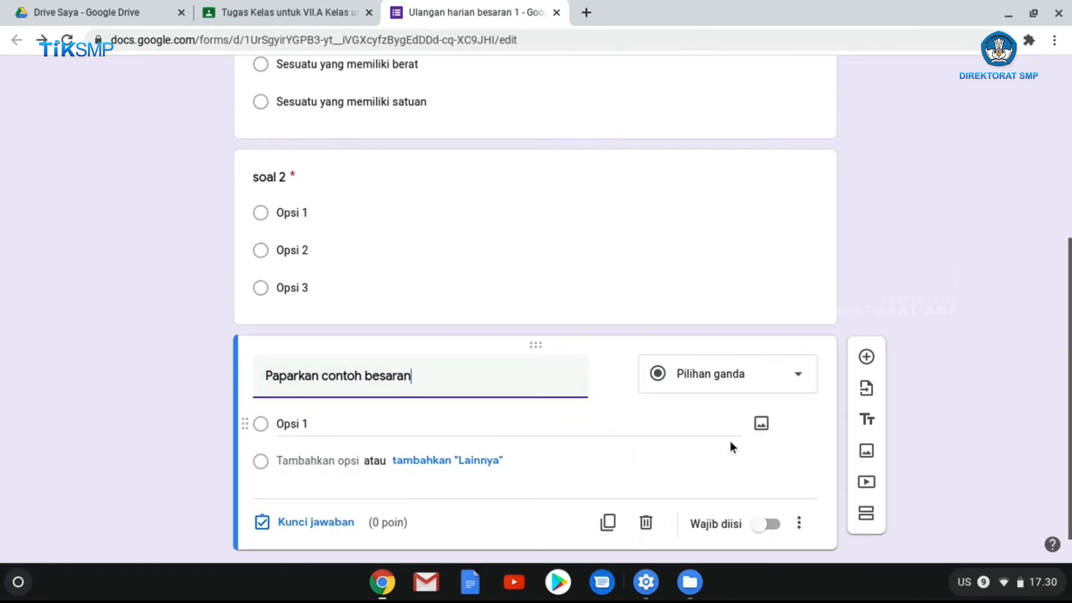
{"action": "left_click", "coordinate": [797, 376]}
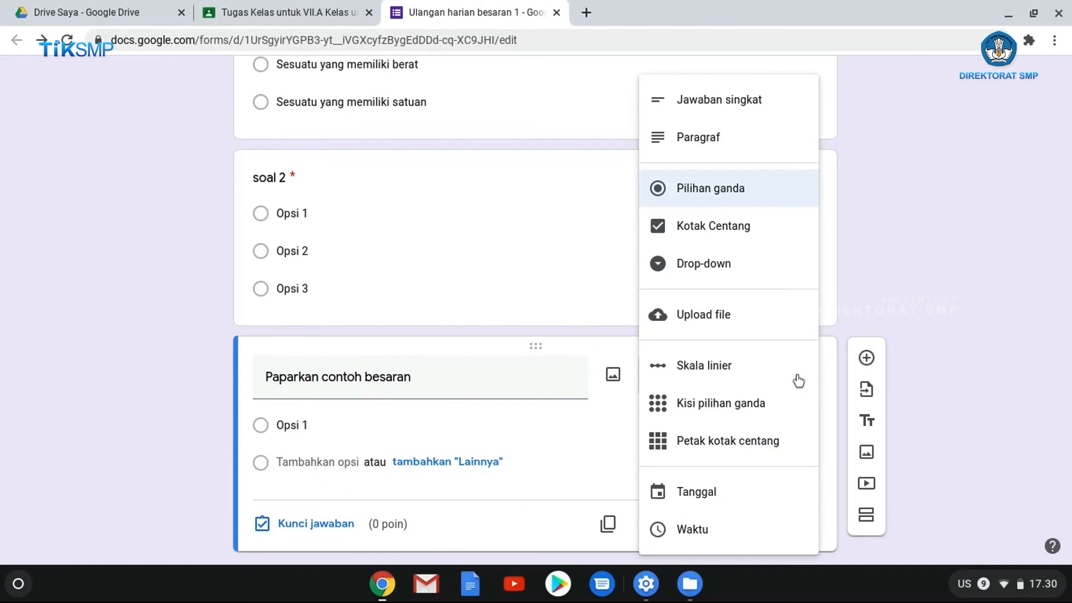
{"action": "left_click", "coordinate": [712, 137]}
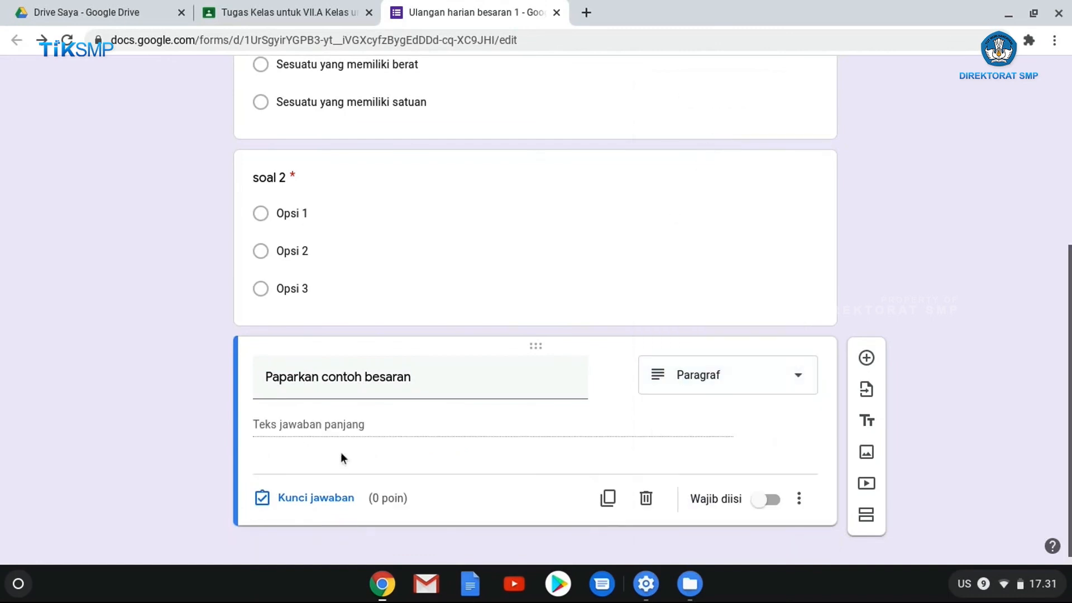
Step: Make the "Paparkan contoh besaran" question required and assign it 60 points
{"action": "left_click", "coordinate": [767, 501]}
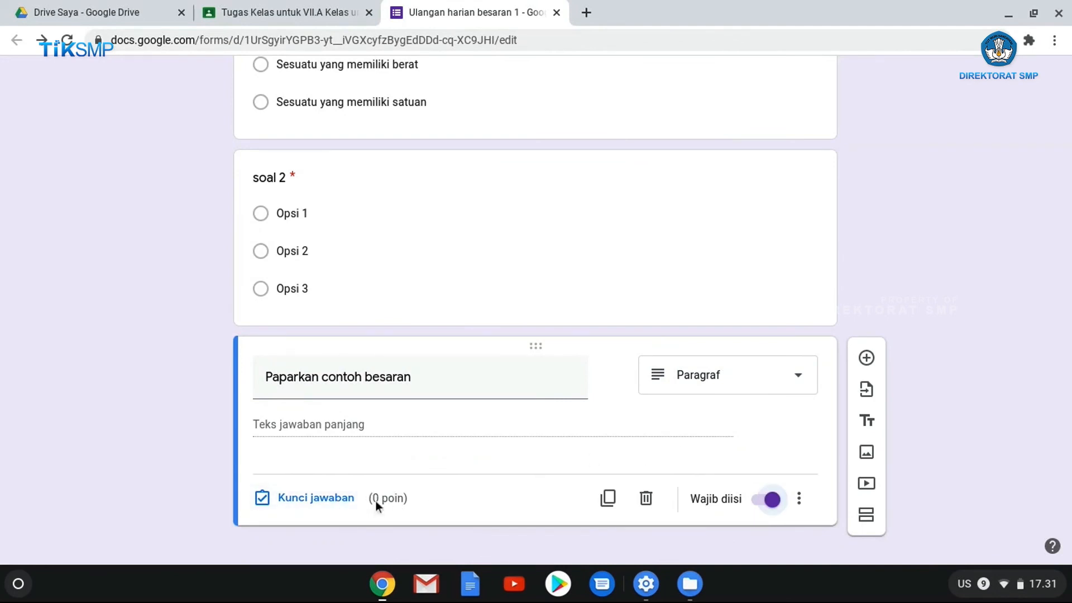
{"action": "left_click", "coordinate": [301, 502]}
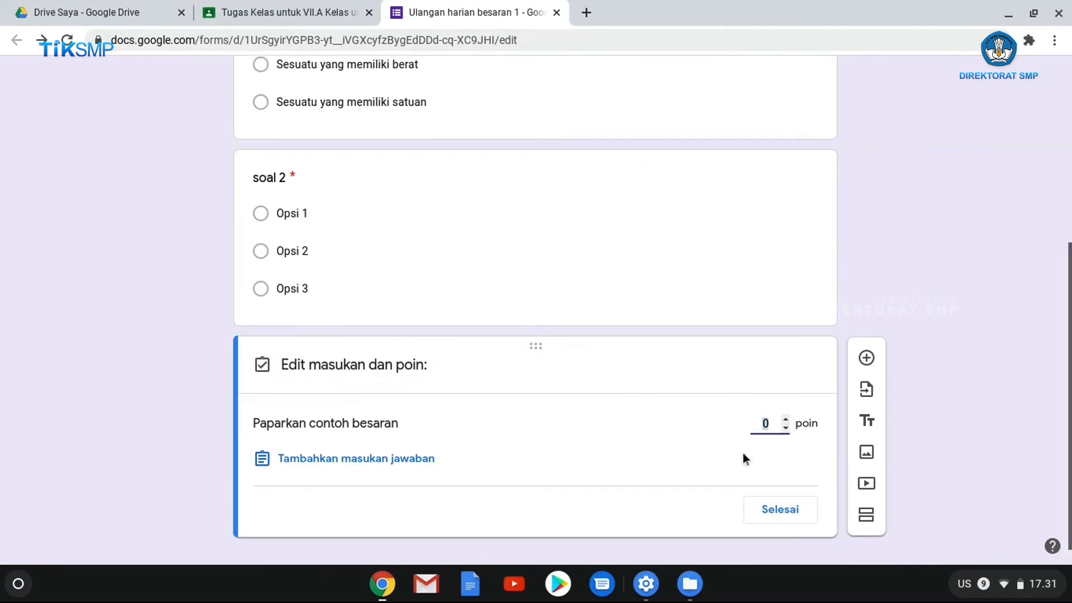
{"action": "left_click", "coordinate": [780, 422]}
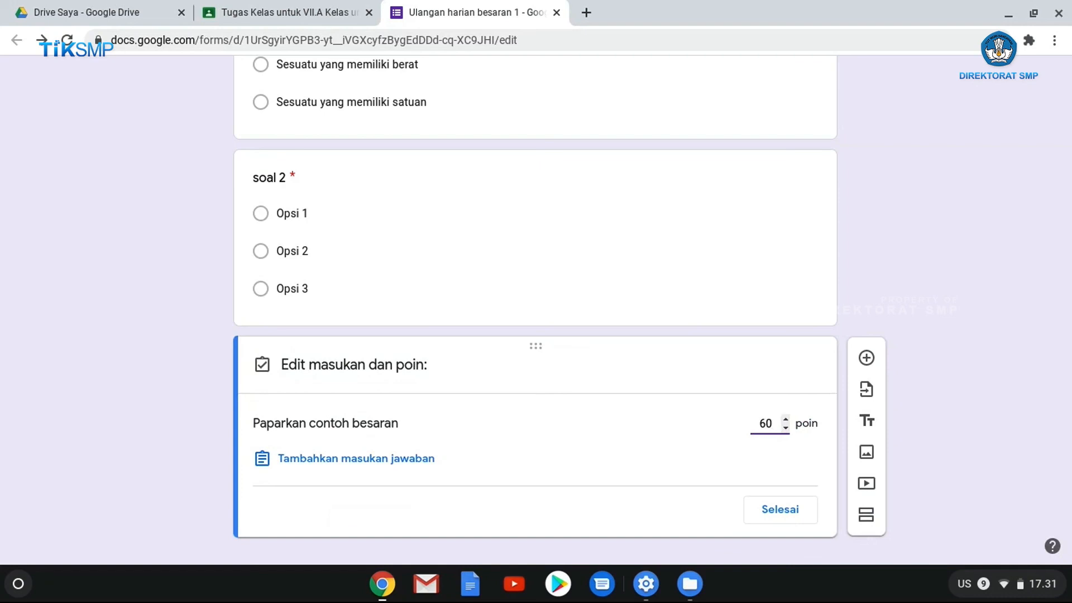
{"action": "left_click", "coordinate": [788, 505]}
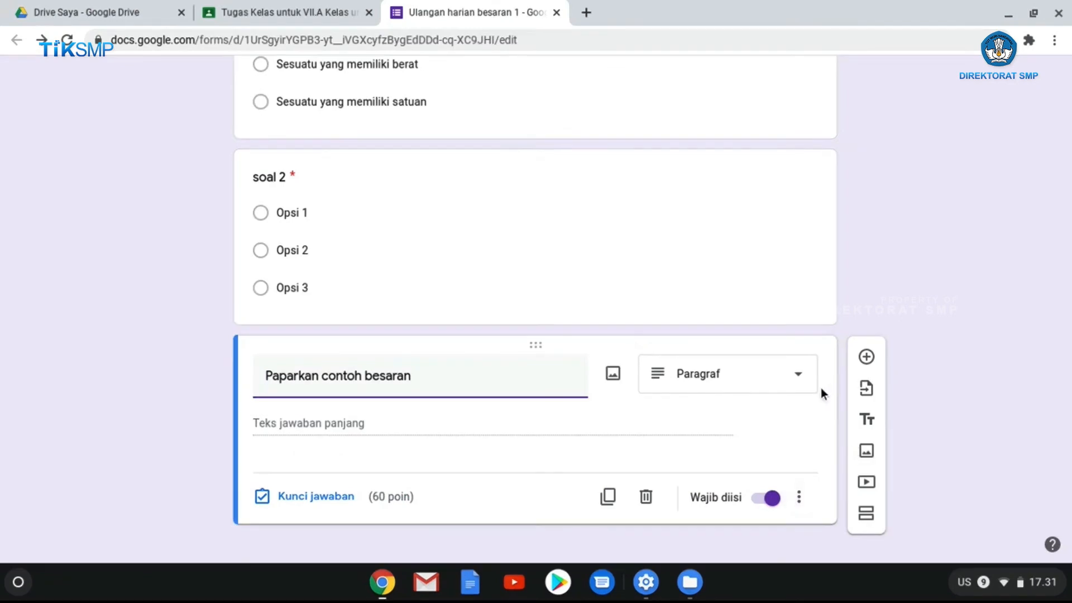
Step: View the form's send options without sending it, and close the form to return to the Classroom assignment
{"action": "scroll", "coordinate": [821, 388], "scroll_direction": "up", "scroll_amount": 5}
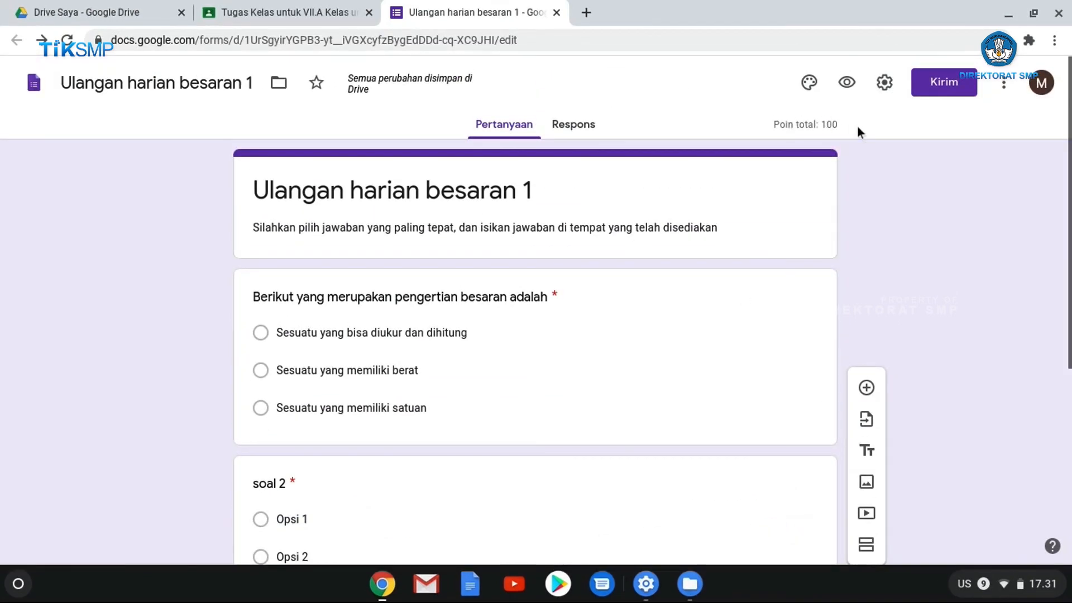
{"action": "left_click", "coordinate": [946, 83]}
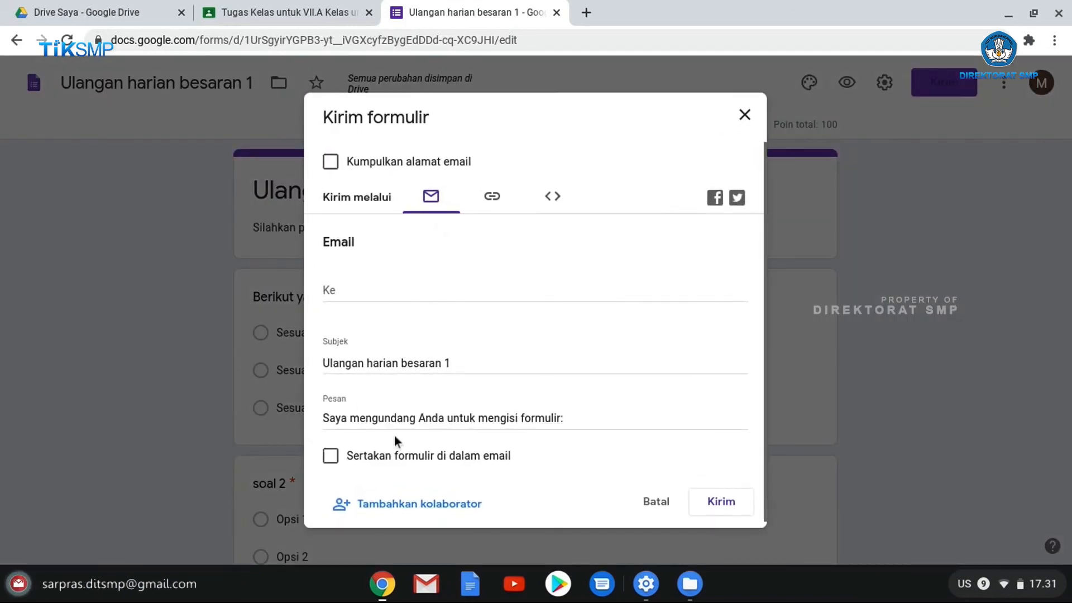
{"action": "left_click", "coordinate": [662, 503]}
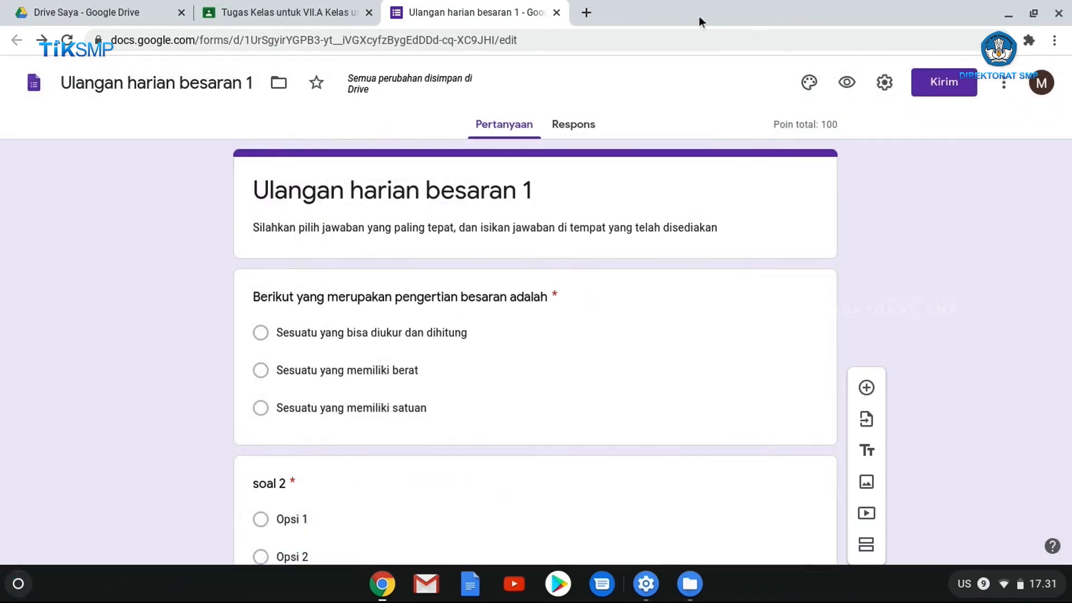
{"action": "left_click", "coordinate": [556, 11]}
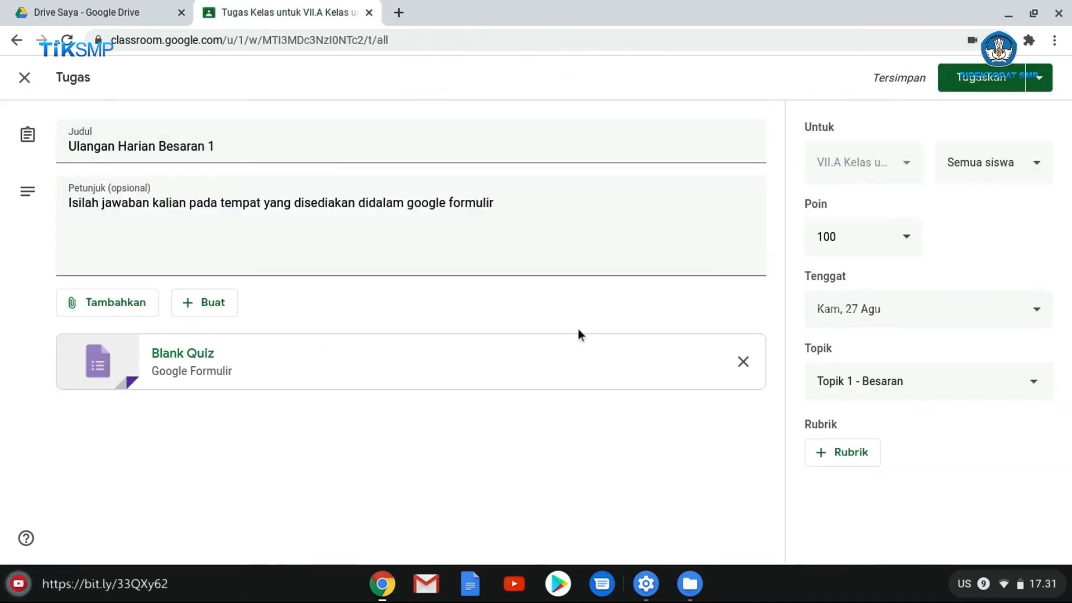
Step: Assign "Ulangan Harian Besaran 1" to the class and open the quiz form attached to the posted assignment
{"action": "left_click", "coordinate": [962, 84]}
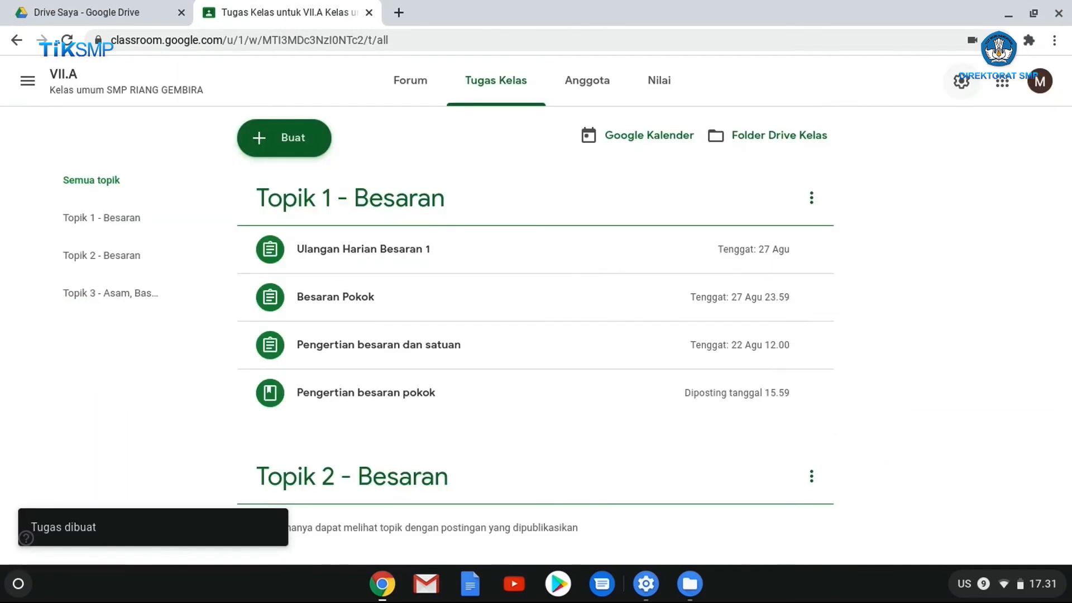
{"action": "left_click", "coordinate": [427, 261]}
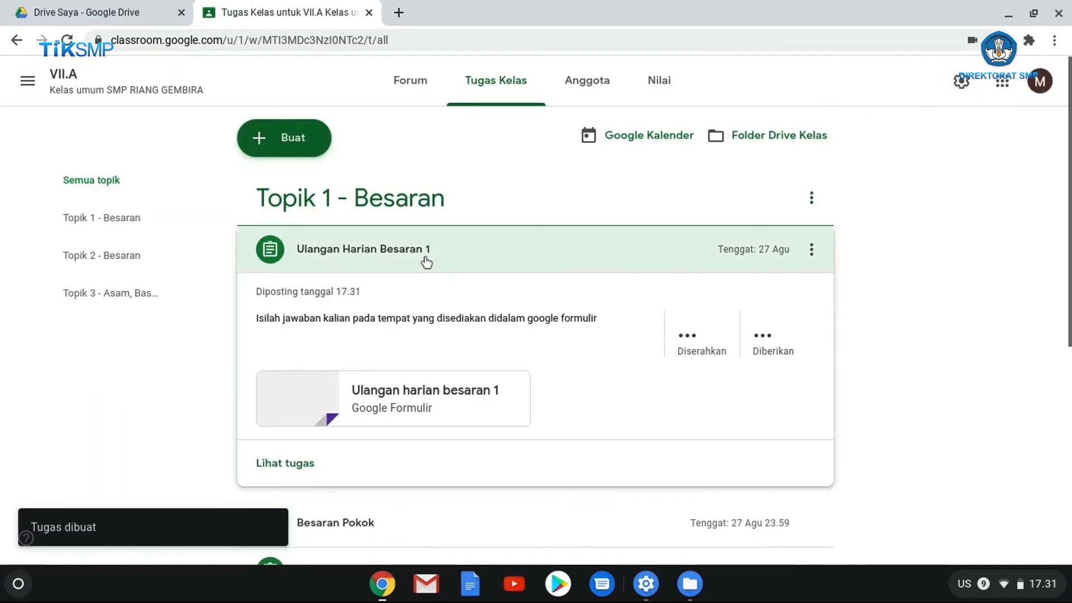
{"action": "left_click", "coordinate": [387, 397]}
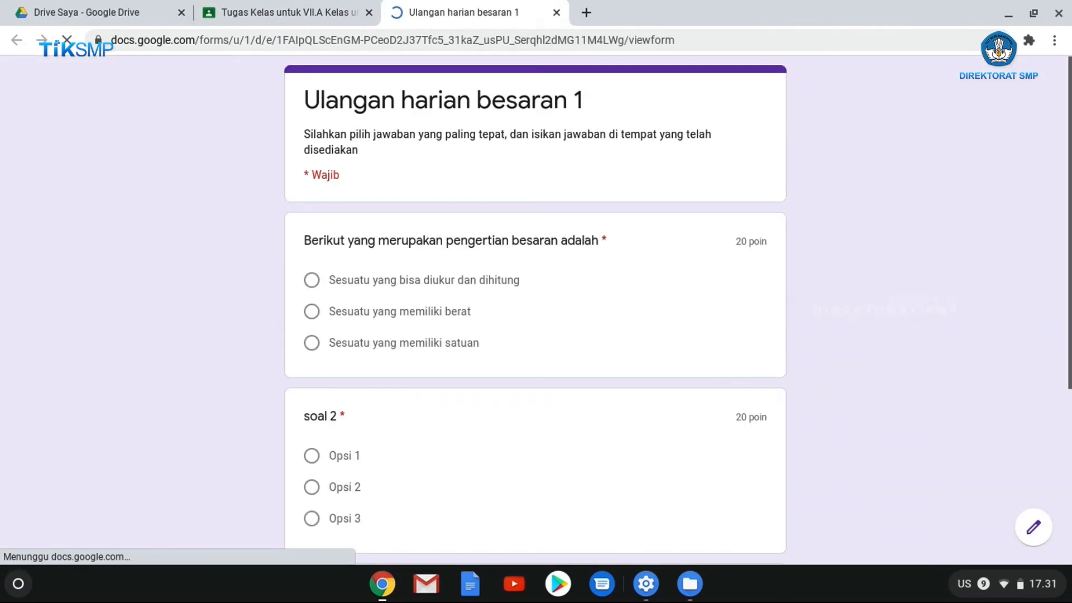
Step: Answer the quiz with "Sesuatu yang bisa diukur dan dihitung", Opsi 2 and the text "jdkfasgad", and submit the response
{"action": "left_click", "coordinate": [344, 283]}
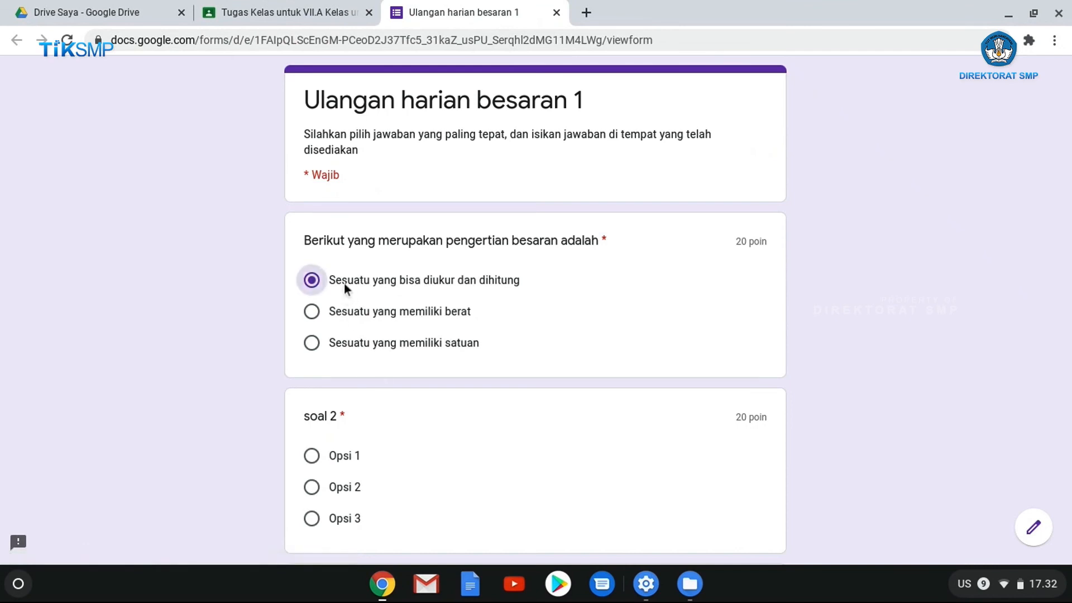
{"action": "scroll", "coordinate": [496, 349], "scroll_direction": "down", "scroll_amount": 1}
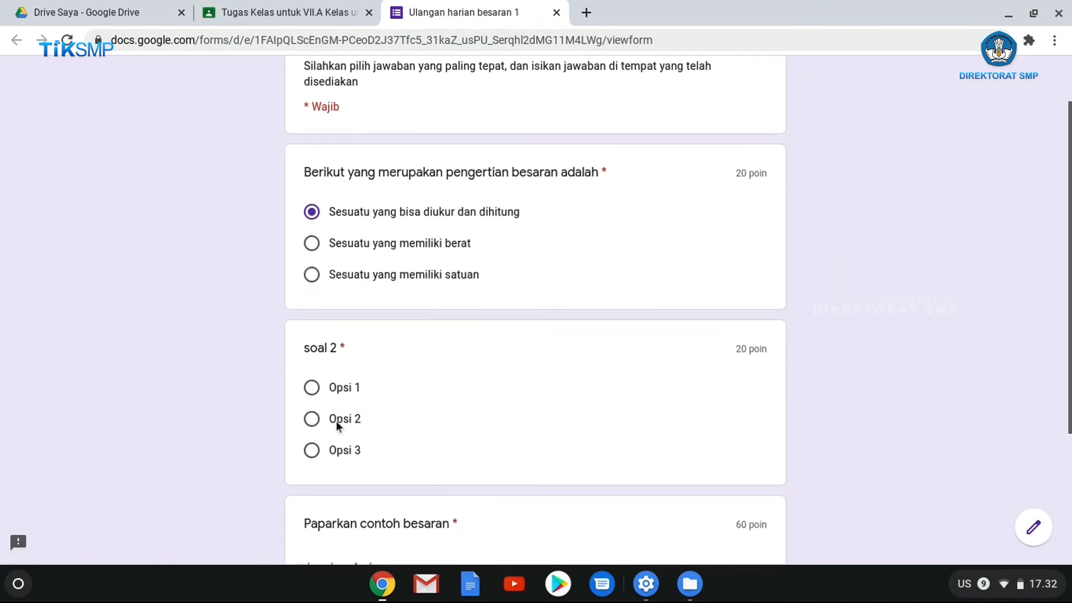
{"action": "left_click", "coordinate": [336, 421]}
{"action": "scroll", "coordinate": [548, 418], "scroll_direction": "down", "scroll_amount": 3}
{"action": "left_click", "coordinate": [467, 392]}
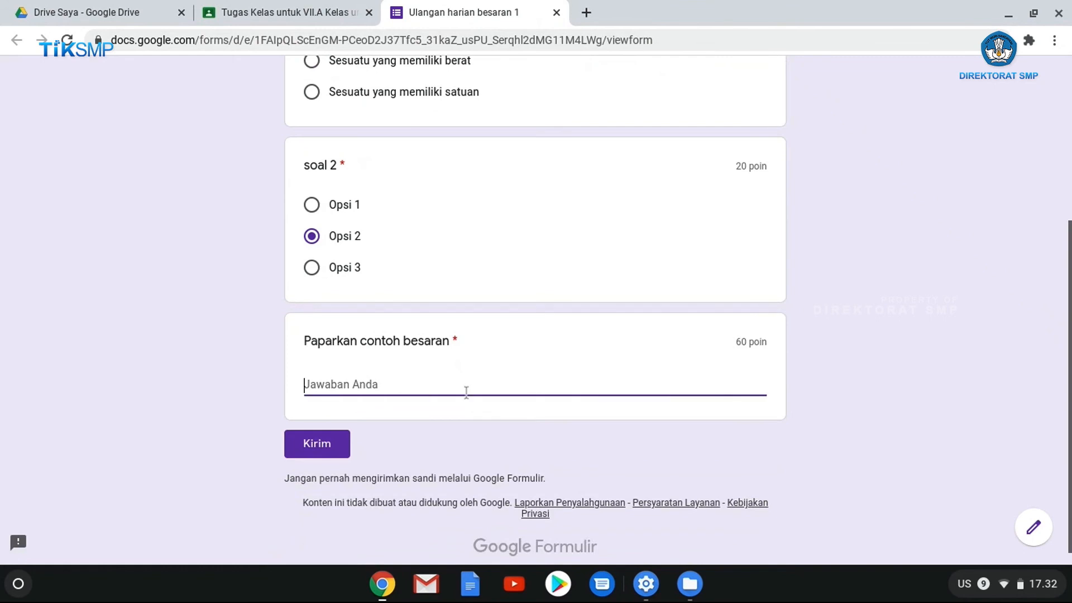
{"action": "type", "text": "jdkfasgad"}
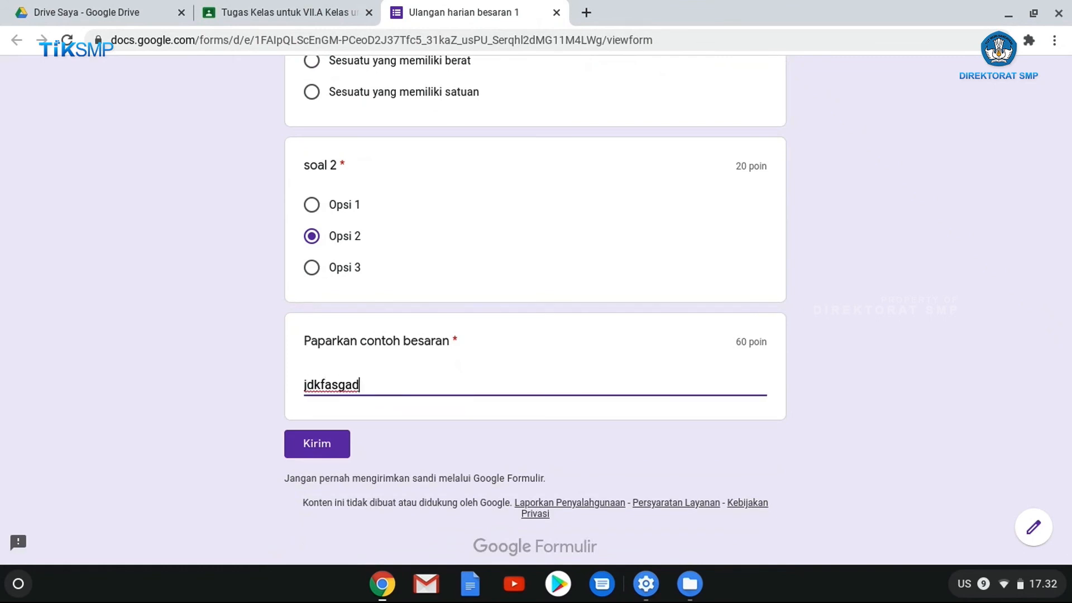
{"action": "left_click", "coordinate": [335, 443]}
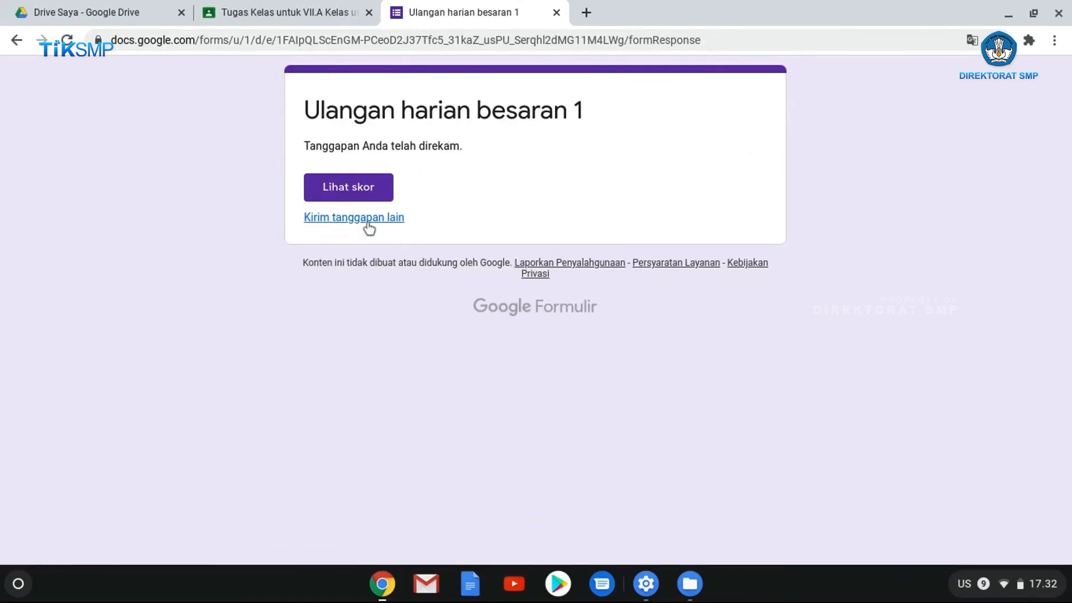
Step: View the score of the submitted quiz response, check the grading of all three questions, and close the score page
{"action": "left_click", "coordinate": [367, 187]}
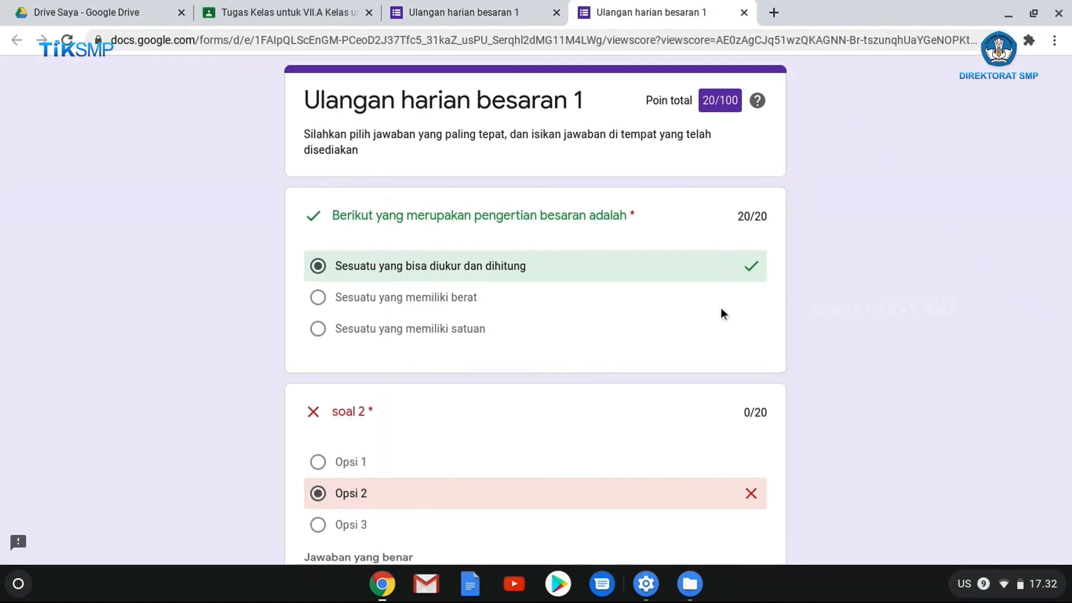
{"action": "scroll", "coordinate": [718, 340], "scroll_direction": "down", "scroll_amount": 1}
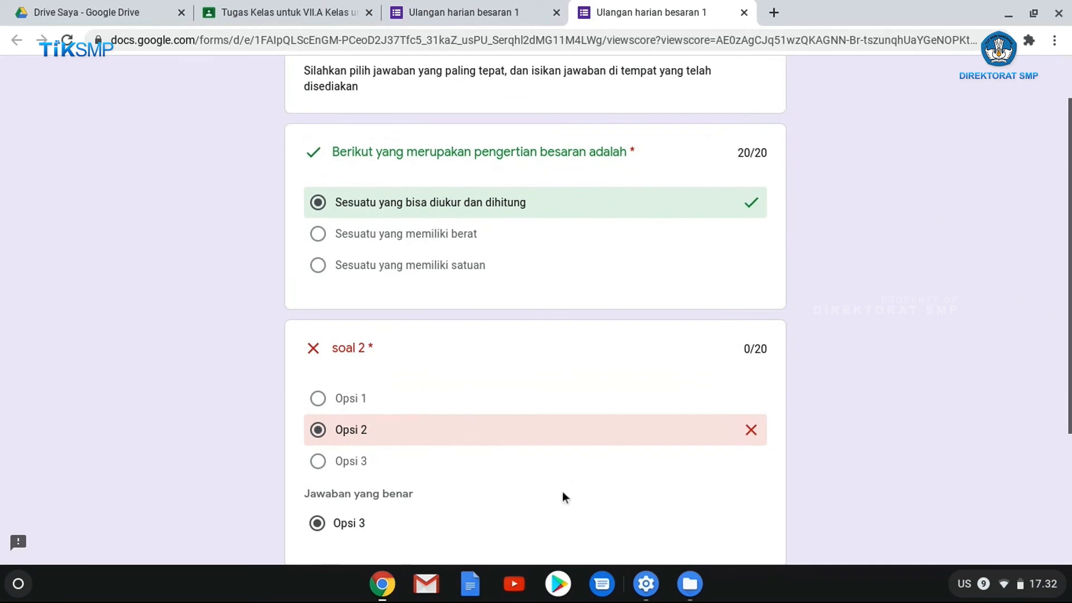
{"action": "scroll", "coordinate": [561, 496], "scroll_direction": "down", "scroll_amount": 3}
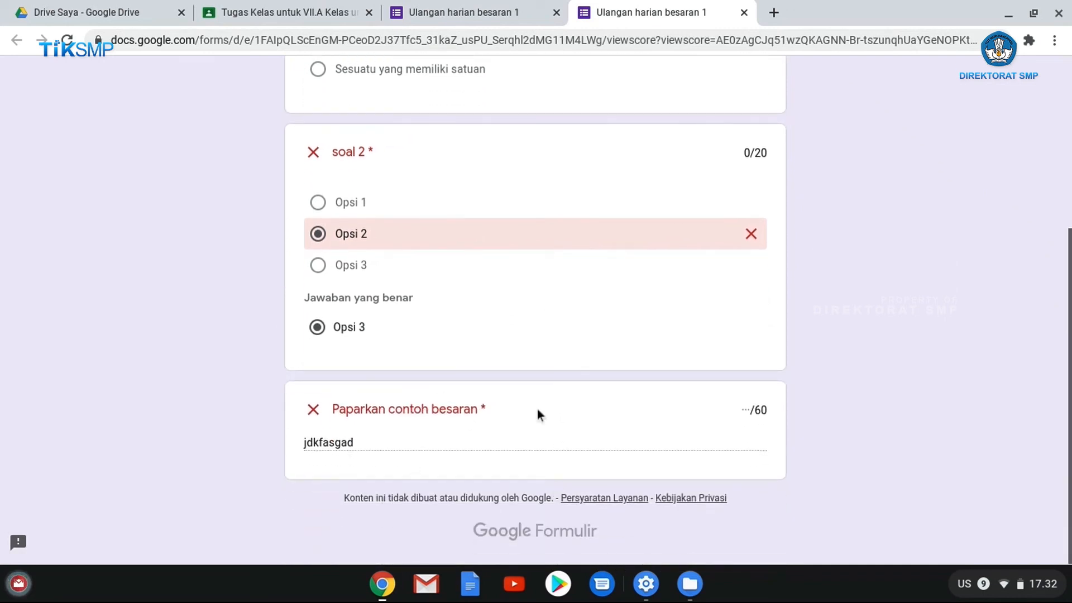
{"action": "left_click", "coordinate": [745, 14]}
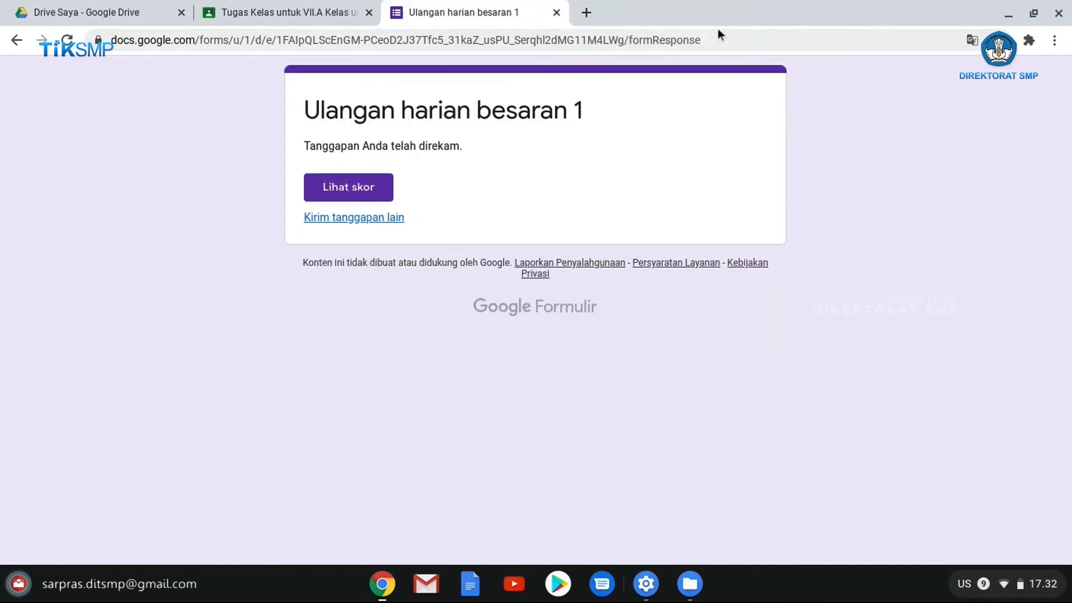
Step: Close the quiz form, view the student work page of "Ulangan Harian Besaran 1", and return to the class's assignment list
{"action": "left_click", "coordinate": [555, 13]}
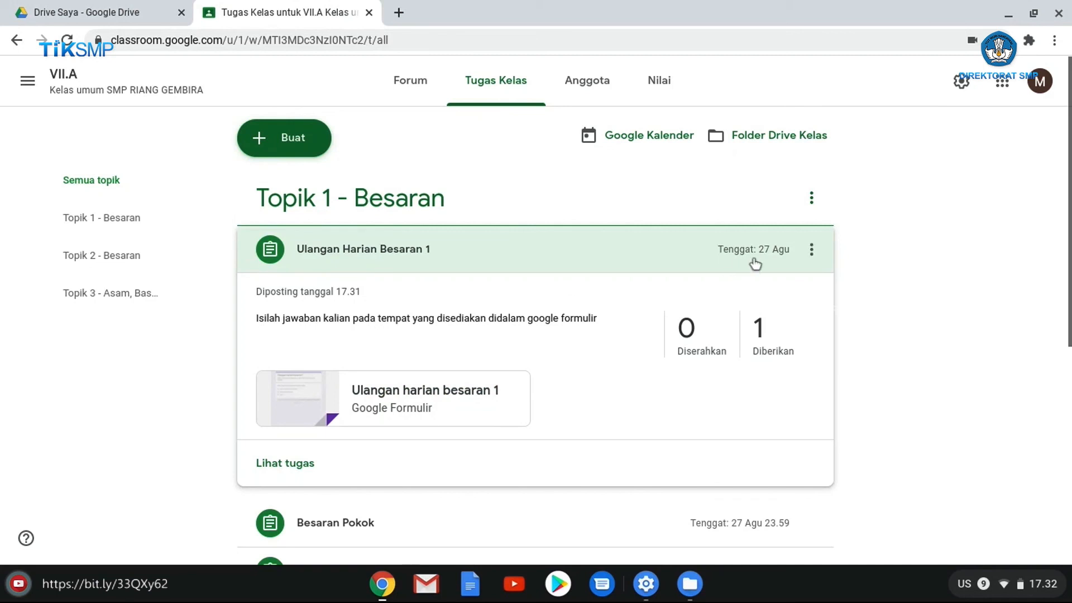
{"action": "left_click", "coordinate": [776, 332]}
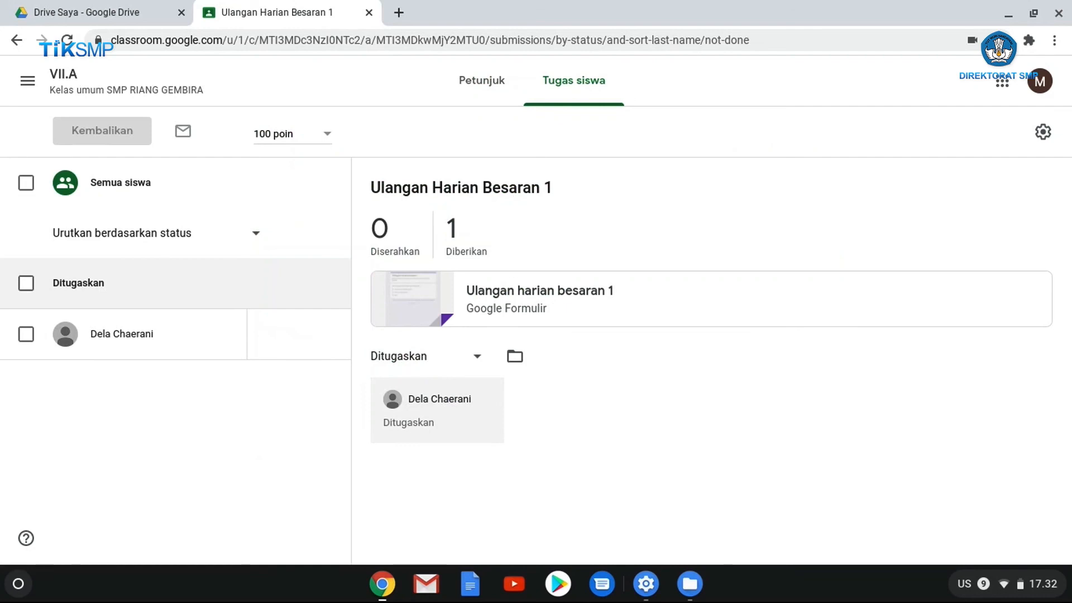
{"action": "left_click", "coordinate": [17, 40]}
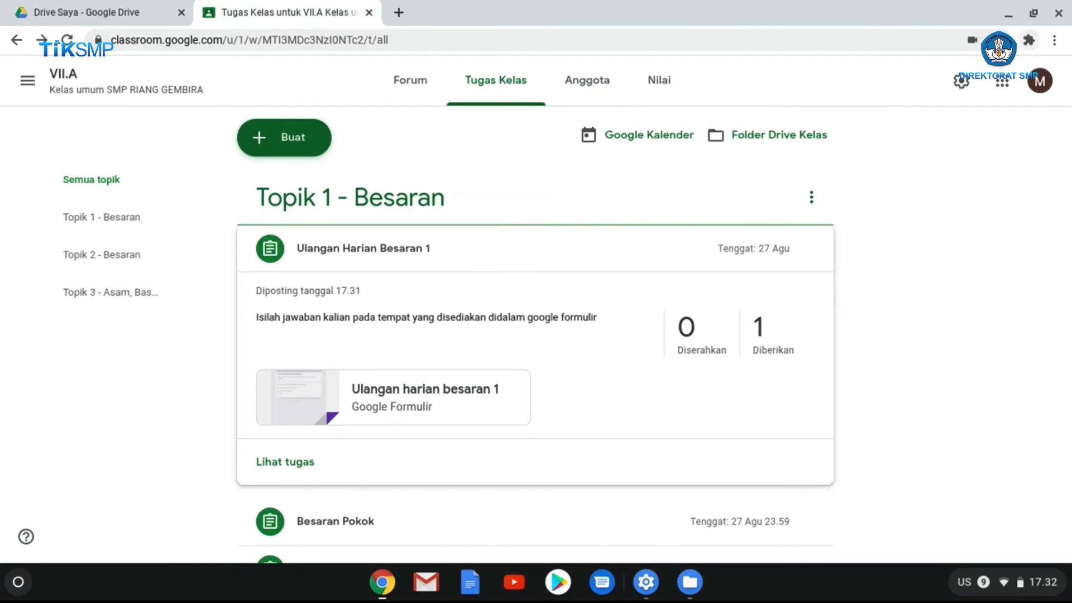
{"action": "left_click", "coordinate": [1028, 39]}
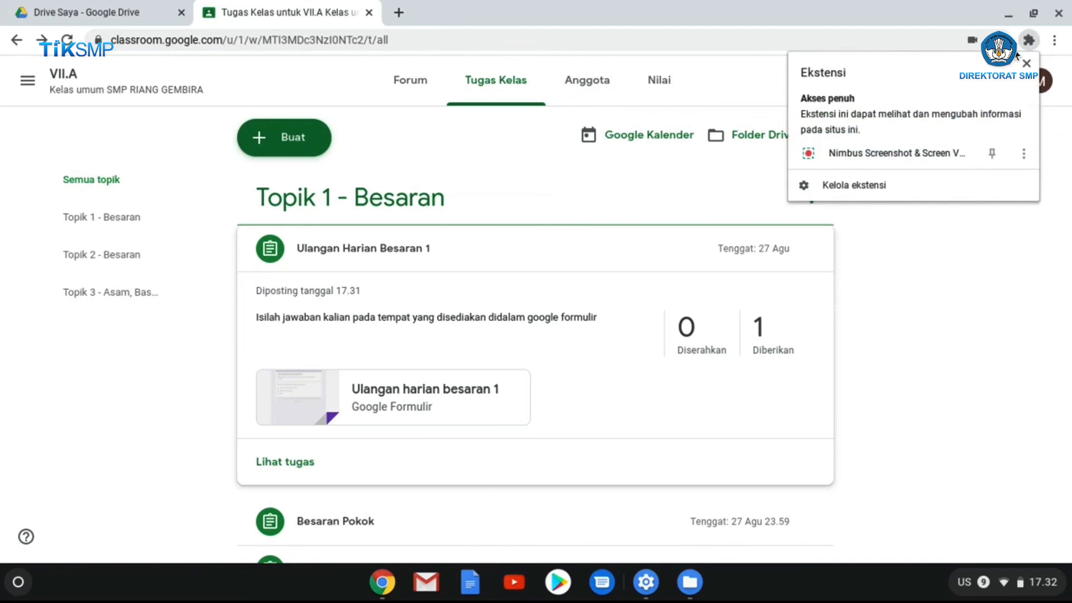
{"action": "left_click", "coordinate": [879, 150]}
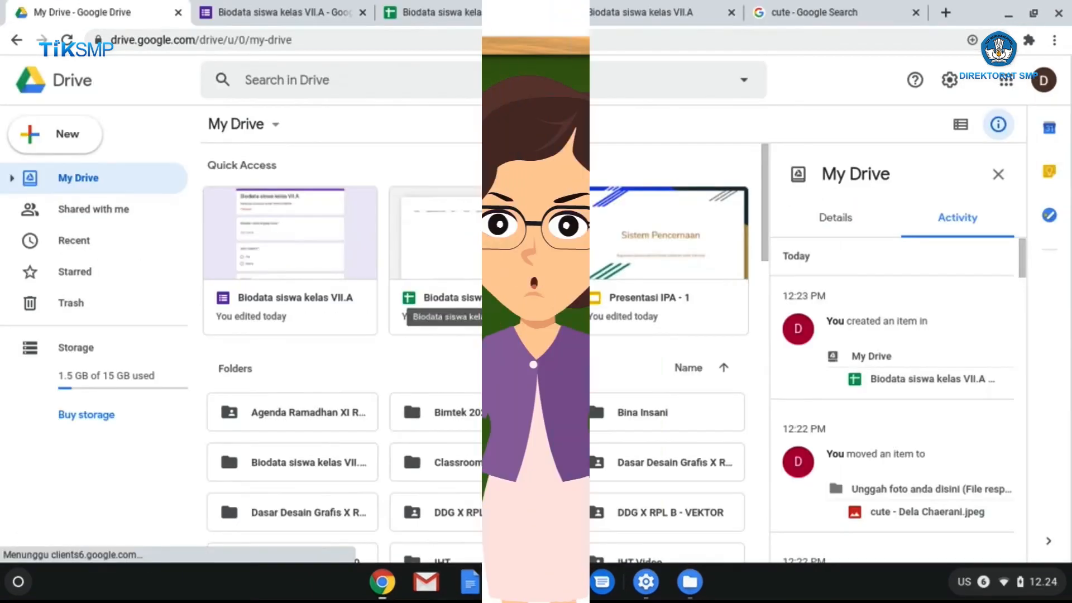